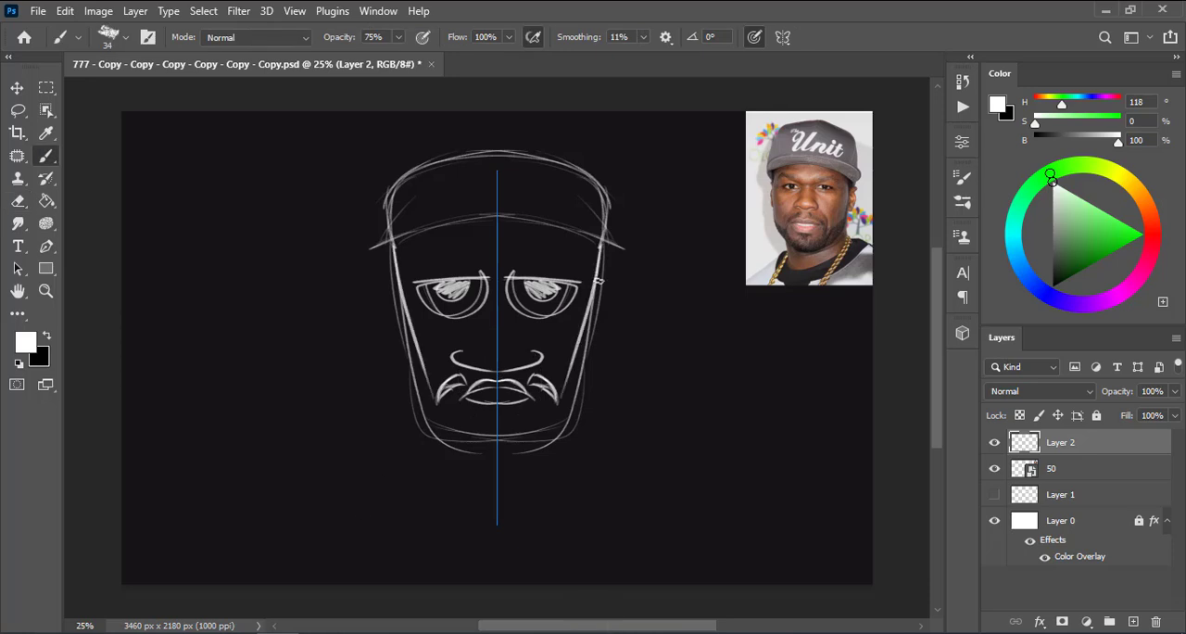
Refine the symmetrical jaw and chin outline and sketch the cheek hollows and goatee around the mouth
key("ctrl+z")
key("e")
key("ctrl+z")
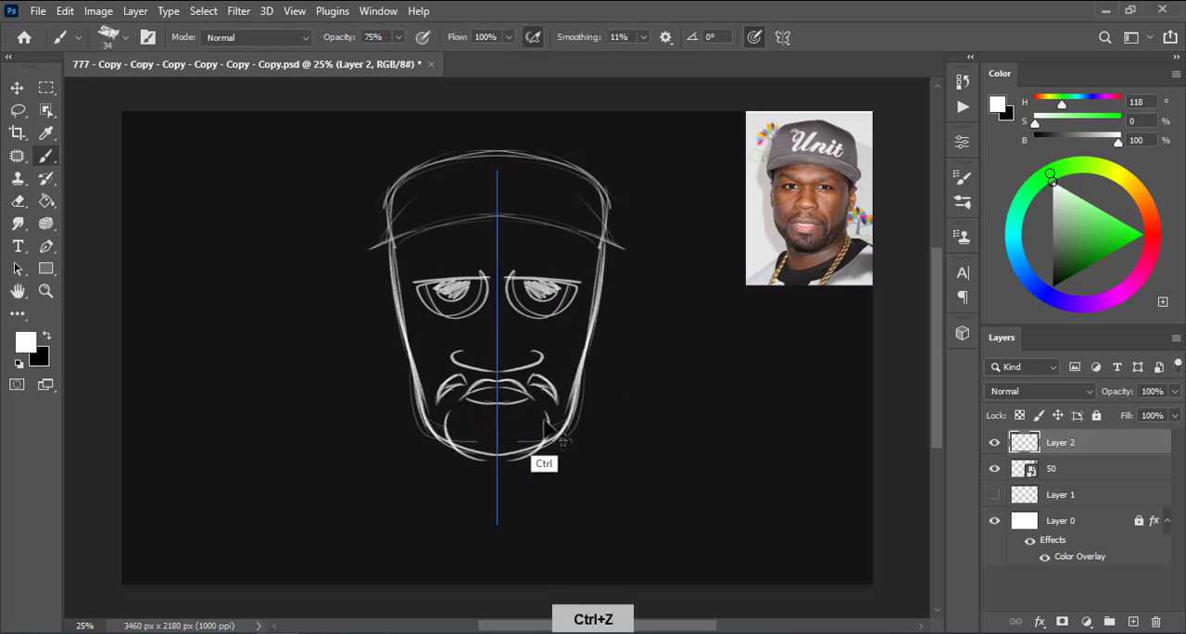
key("e")
key("b")
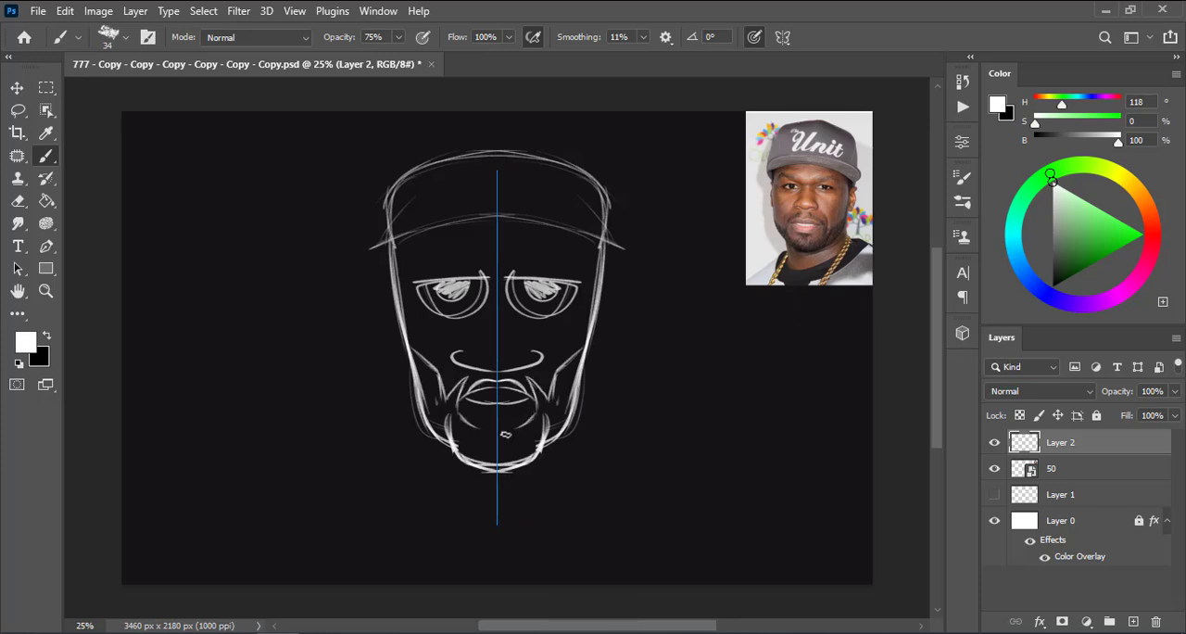
Redraw the upper eyelids and eye outlines and add the notch of the goatee below the lower lip
key("e")
key("b")
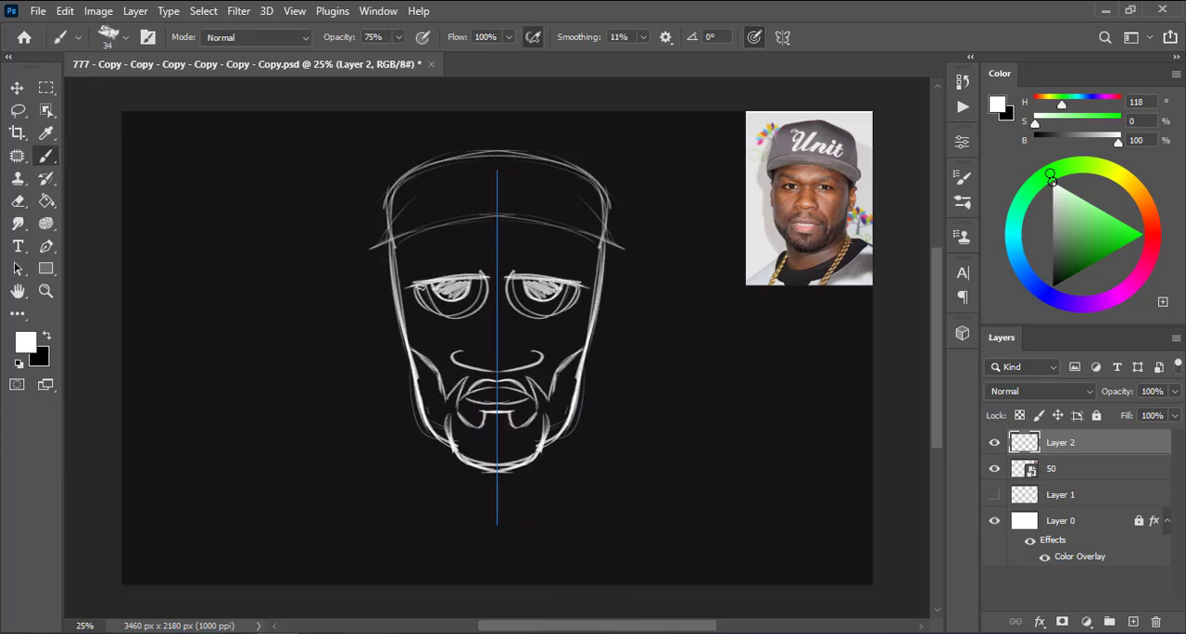
left_click_drag(417, 285, 436, 311)
key("e")
key("b")
key("ctrl+z")
Sketch arched eyebrows above both eyes, erasing and redrawing the rough lines
left_click_drag(434, 248, 491, 269)
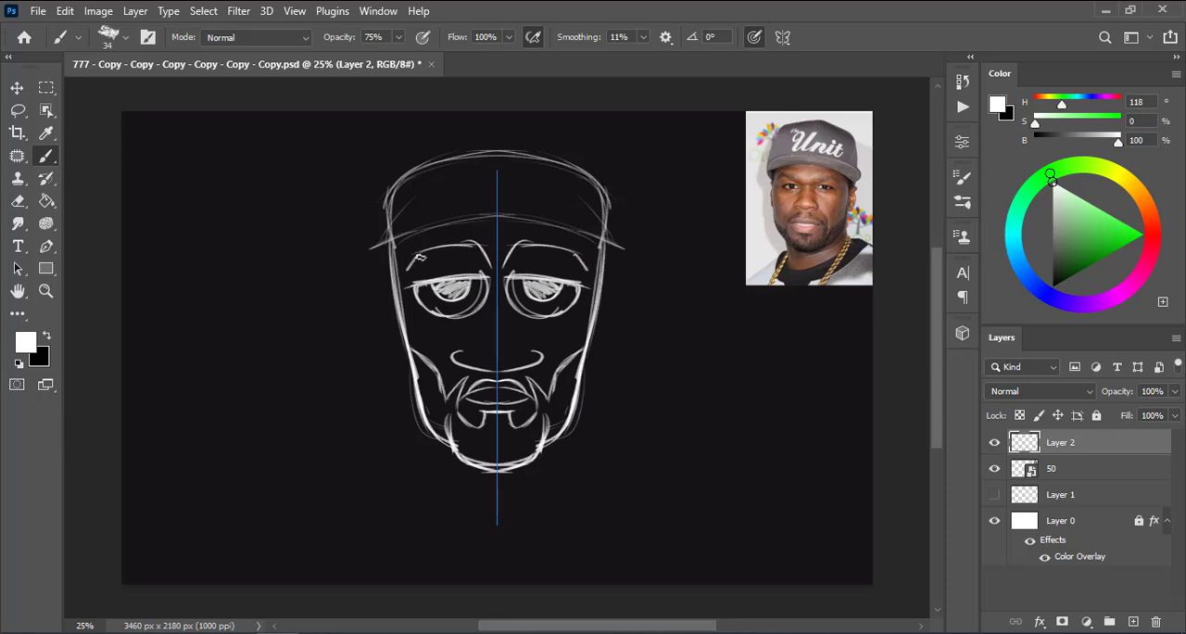
key("e")
mouse_move(406, 272)
left_mouse_down()
mouse_move(473, 235)
mouse_move(485, 262)
left_mouse_up()
key("b")
key("ctrl+z")
Redraw the rounded nose outline and sketch the ears on both sides of the head
left_click_drag(497, 366, 528, 336)
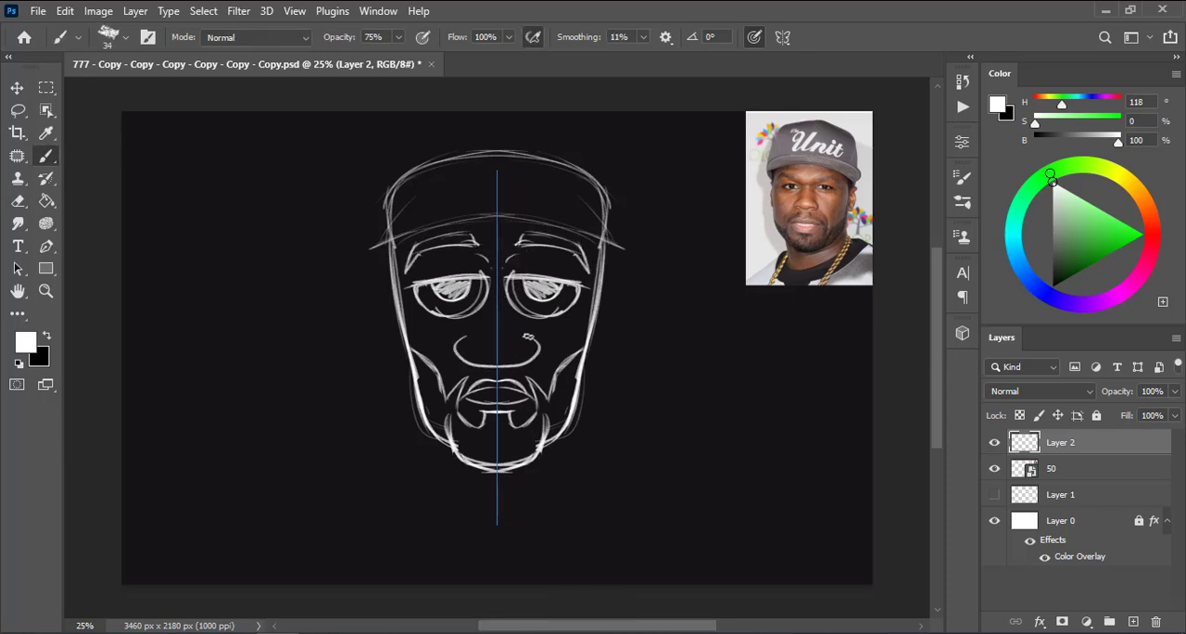
key("ctrl+z")
mouse_move(610, 290)
left_mouse_down()
mouse_move(585, 361)
mouse_move(609, 297)
mouse_move(608, 333)
left_mouse_up()
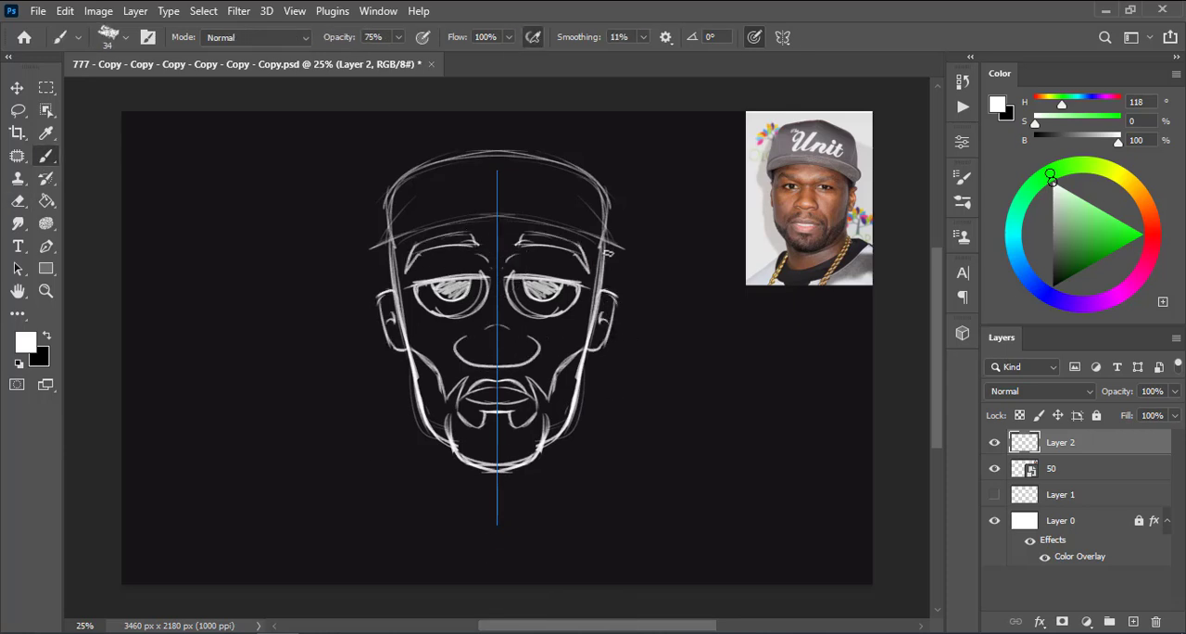
key("ctrl+z")
Erase the rough cap outline and redraw the brim and crown with bolder lines
left_click_drag(497, 215, 389, 240)
key("e")
left_click_drag(486, 157, 385, 206)
key("b")
key("ctrl+z")
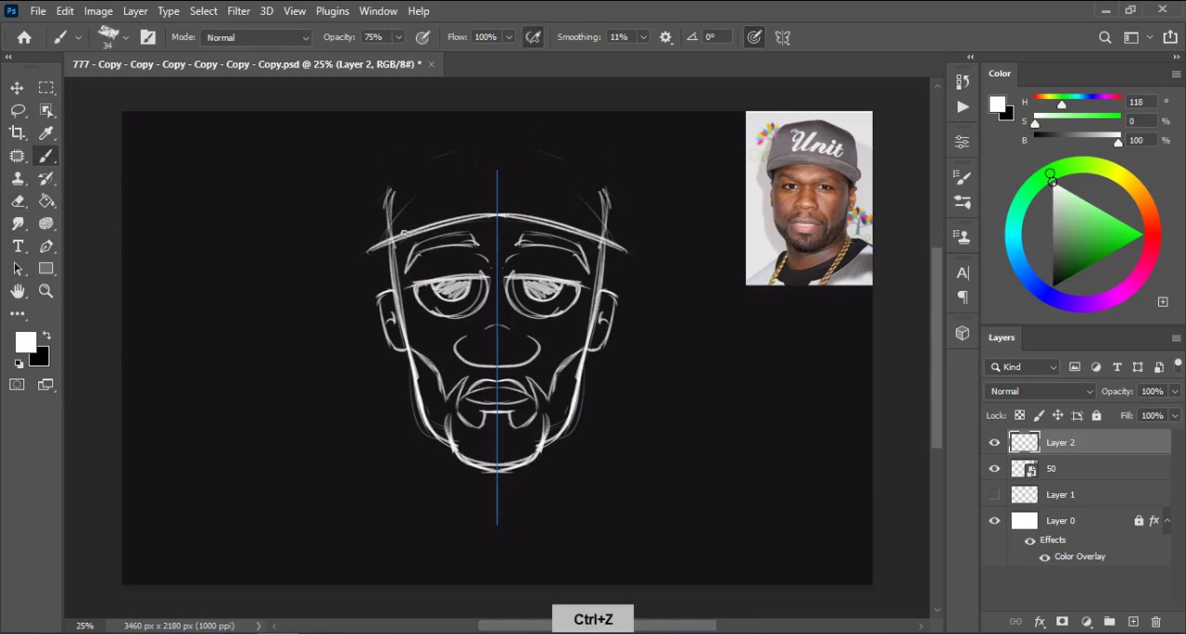
left_click_drag(497, 151, 390, 229)
left_click_drag(497, 147, 386, 188)
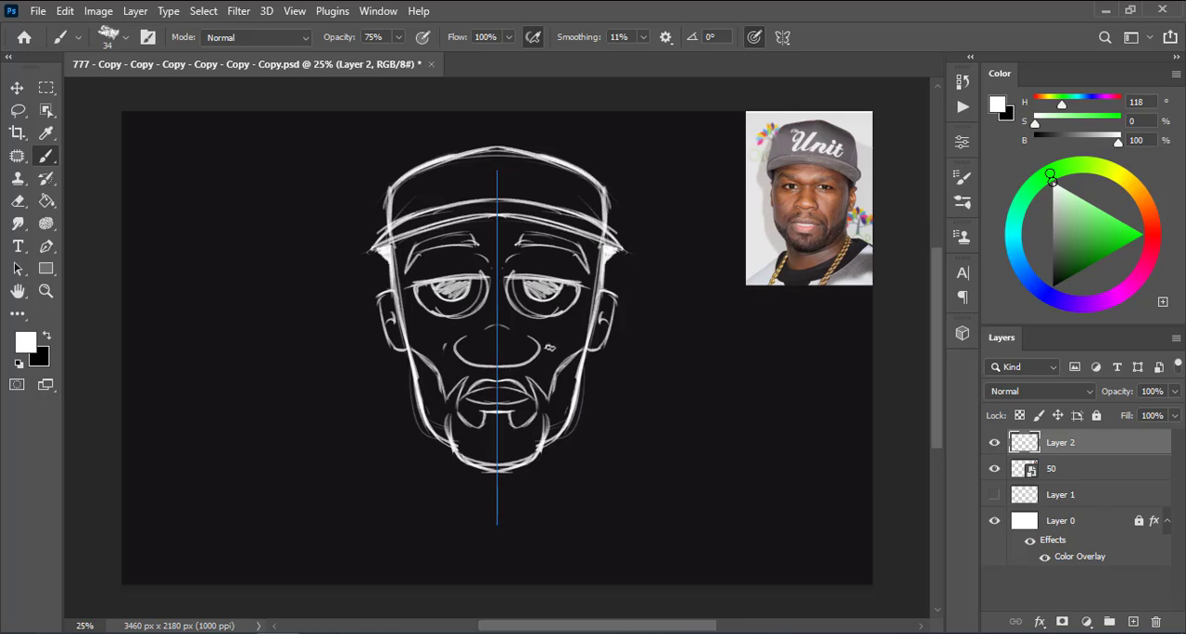
Fill in the irises and add seam lines with light hatching to the sides of the cap
key("ctrl+z")
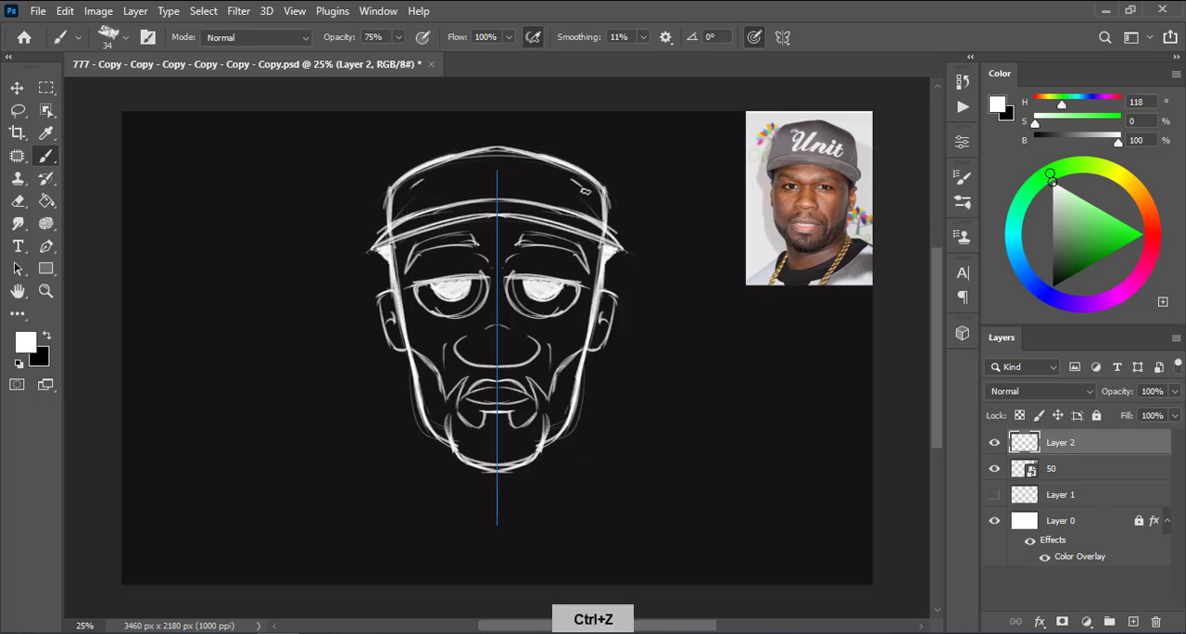
key("ctrl+z")
mouse_move(586, 184)
left_mouse_down()
mouse_move(597, 213)
mouse_move(591, 205)
left_mouse_up()
left_click_drag(587, 191, 599, 217)
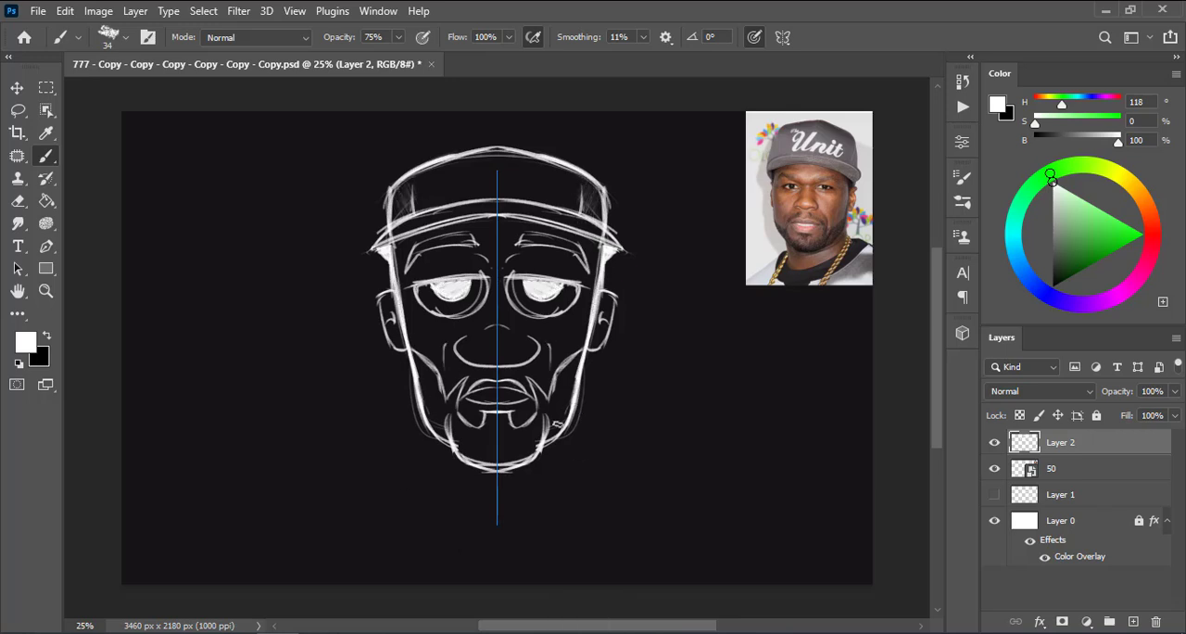
Erase the stray lines around the eyes and nose bridge and redraw the eye outlines cleanly
key("e")
left_click_drag(501, 320, 503, 274)
key("b")
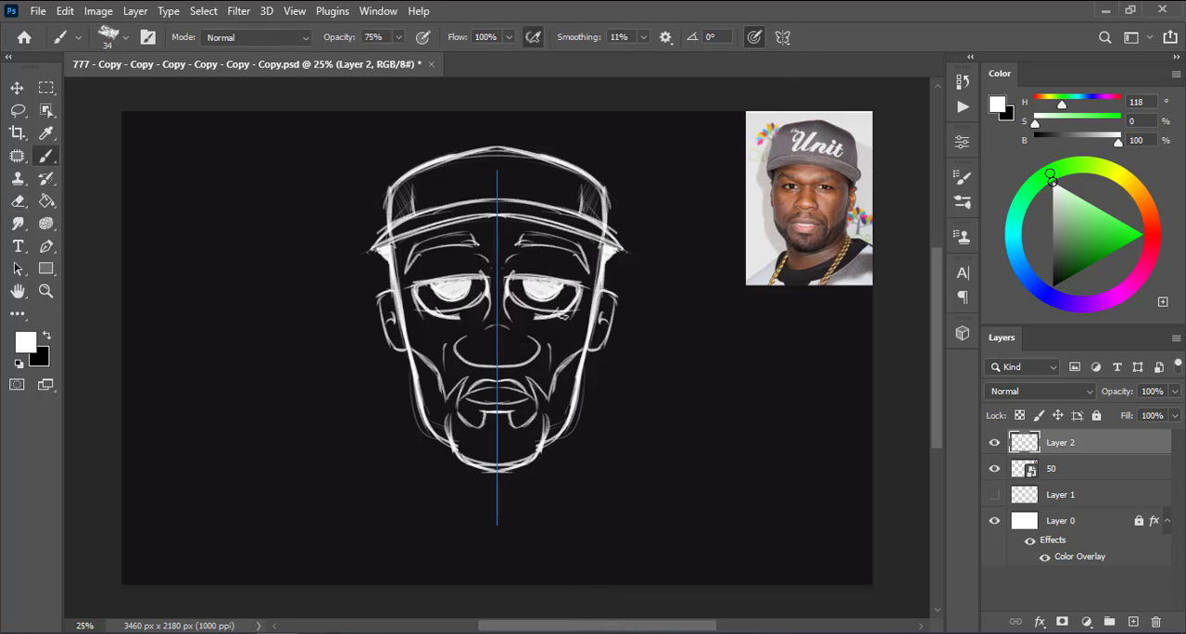
key("e")
key("b")
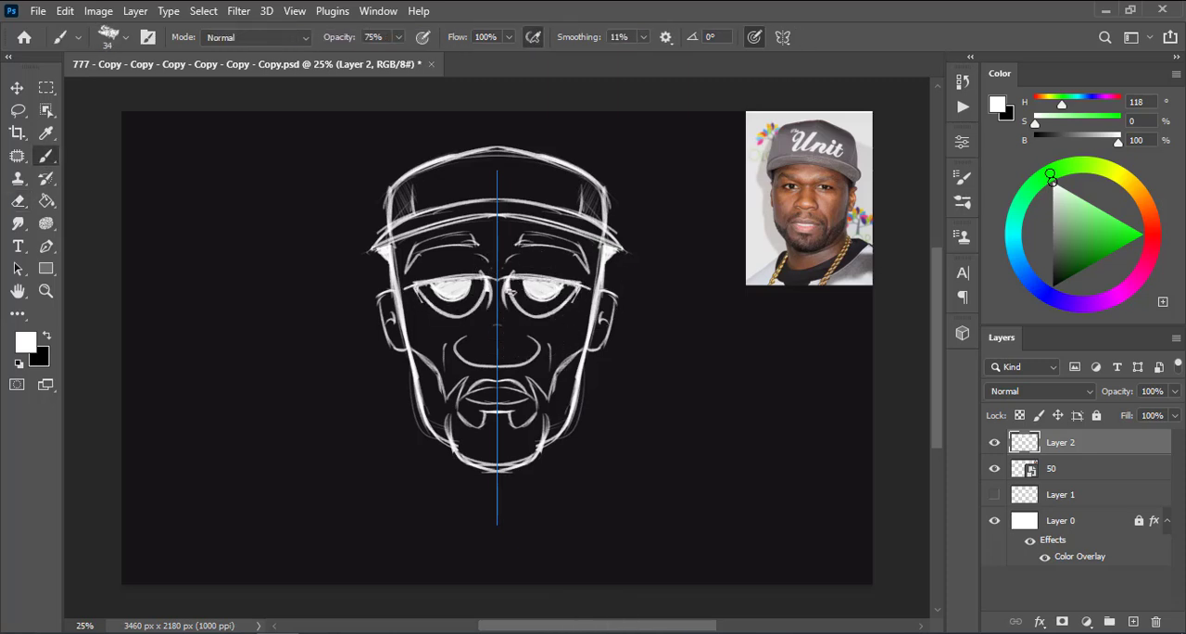
Redraw the moustache and goatee outline around the mouth and hatch the beard area
key("b")
left_click_drag(528, 380, 545, 413)
key("e")
key("ctrl+z")
key("b")
key("ctrl+z")
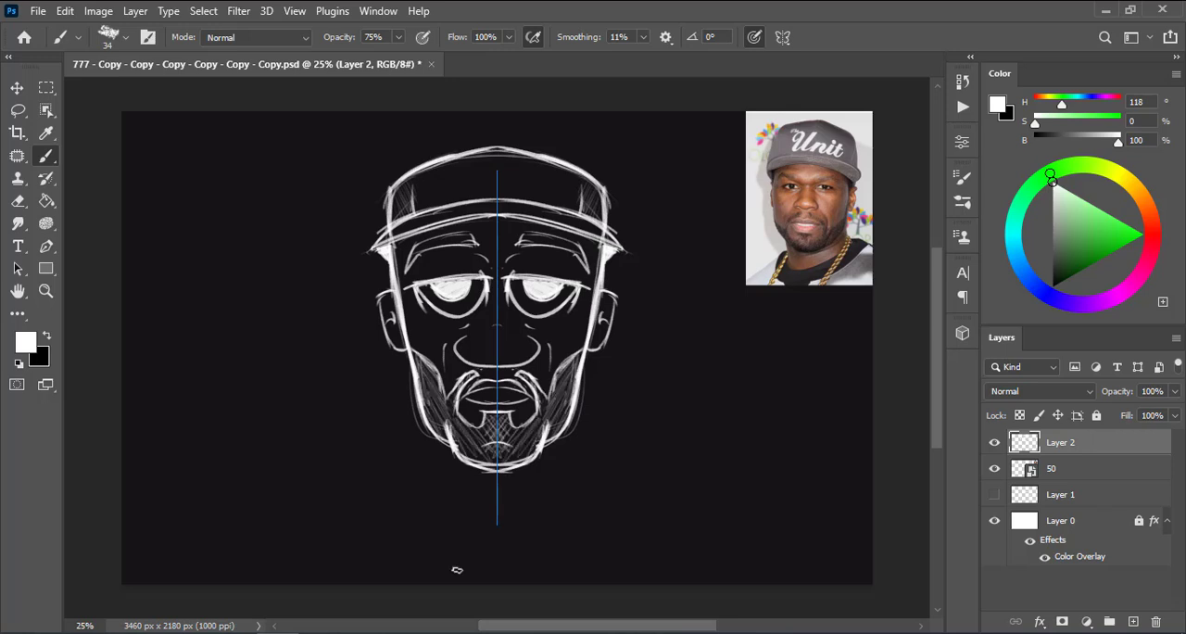
Undo the beard hatching, redo it on a new layer, and set that layer's opacity to 29%
key("ctrl+z")
key("ctrl+shift+alt+n")
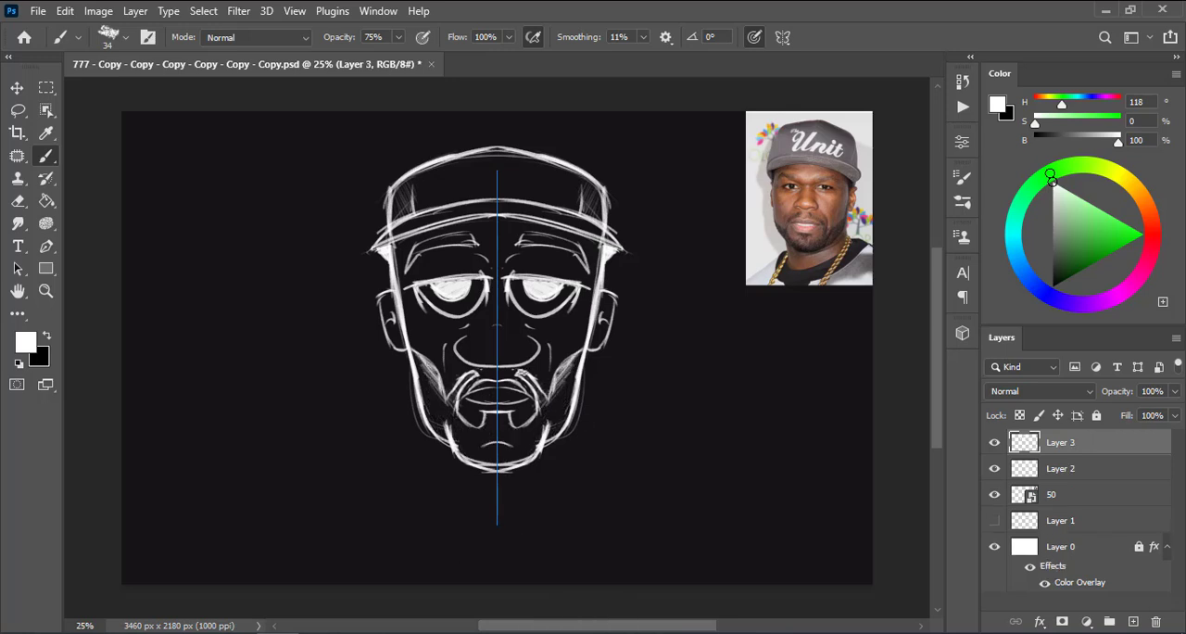
left_click_drag(1124, 393, 1106, 397)
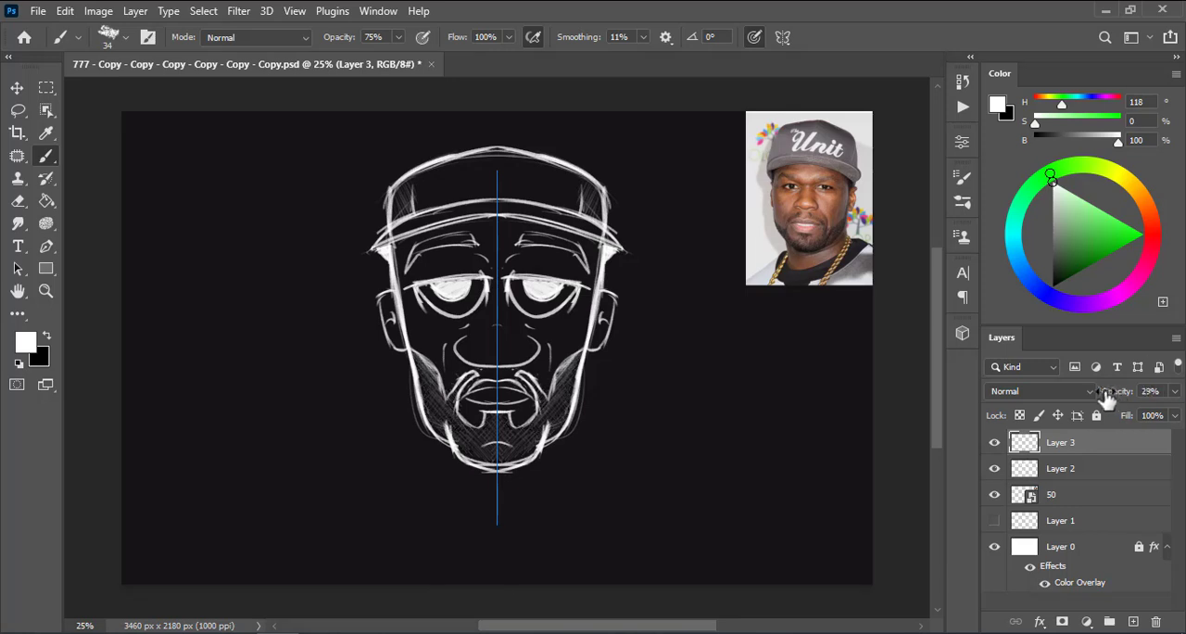
Hide the beard hatching layer and, on a new layer, sketch the neck and handwrite "ART 161" with a signature
left_click(994, 443)
left_click(1132, 622)
key("b")
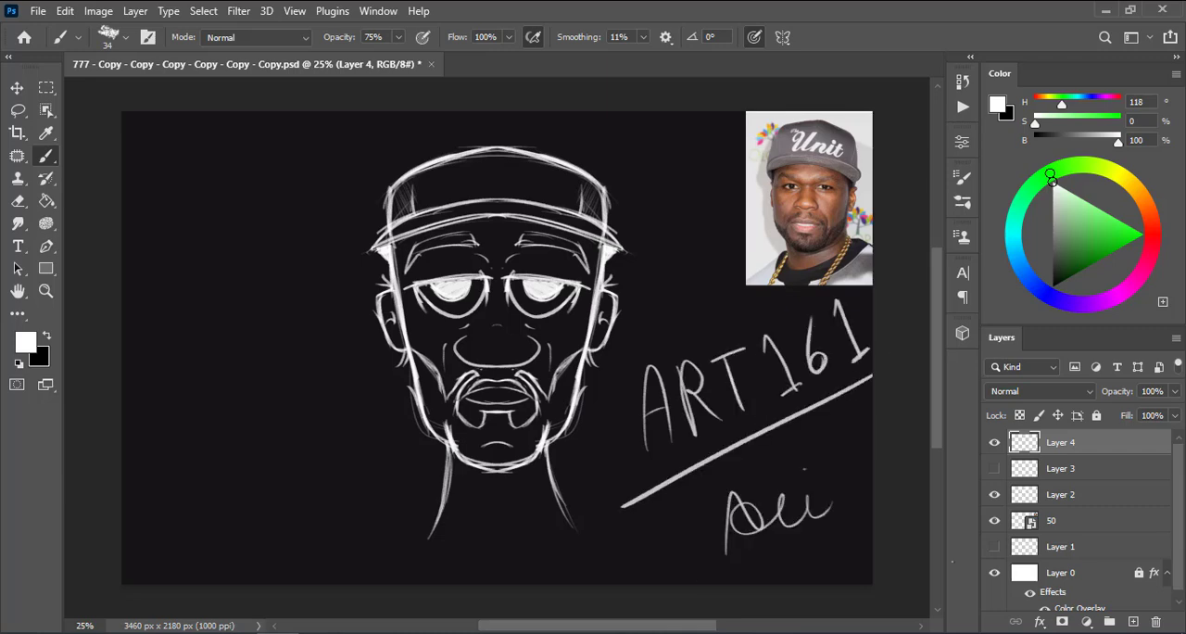
left_click(38, 11)
key("Escape")
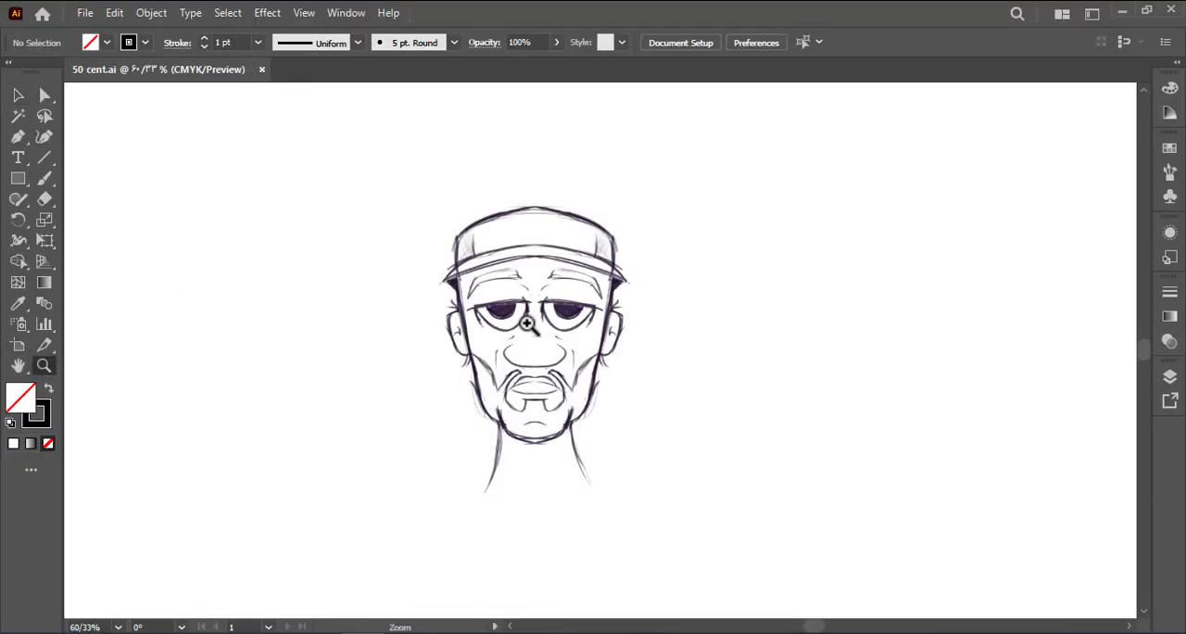
Reduce the placed sketch image's opacity to 49% and lock it as a tracing template
left_click_drag(527, 323, 581, 357)
key("space")
key("v")
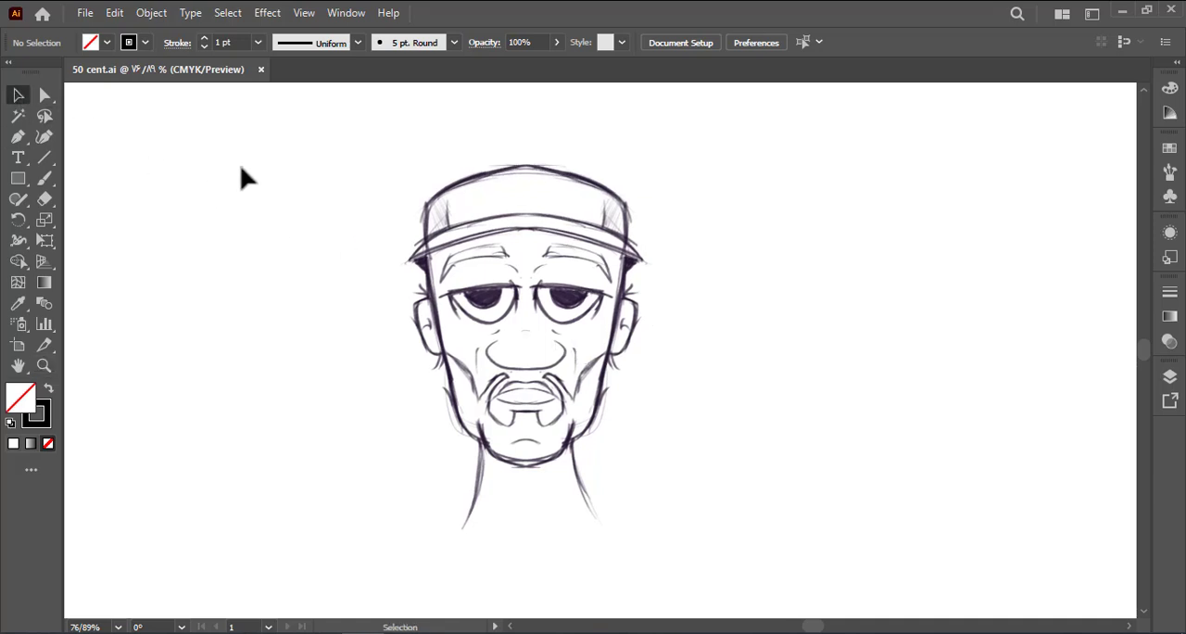
left_click(590, 329)
left_click(688, 49)
left_click_drag(684, 64, 651, 64)
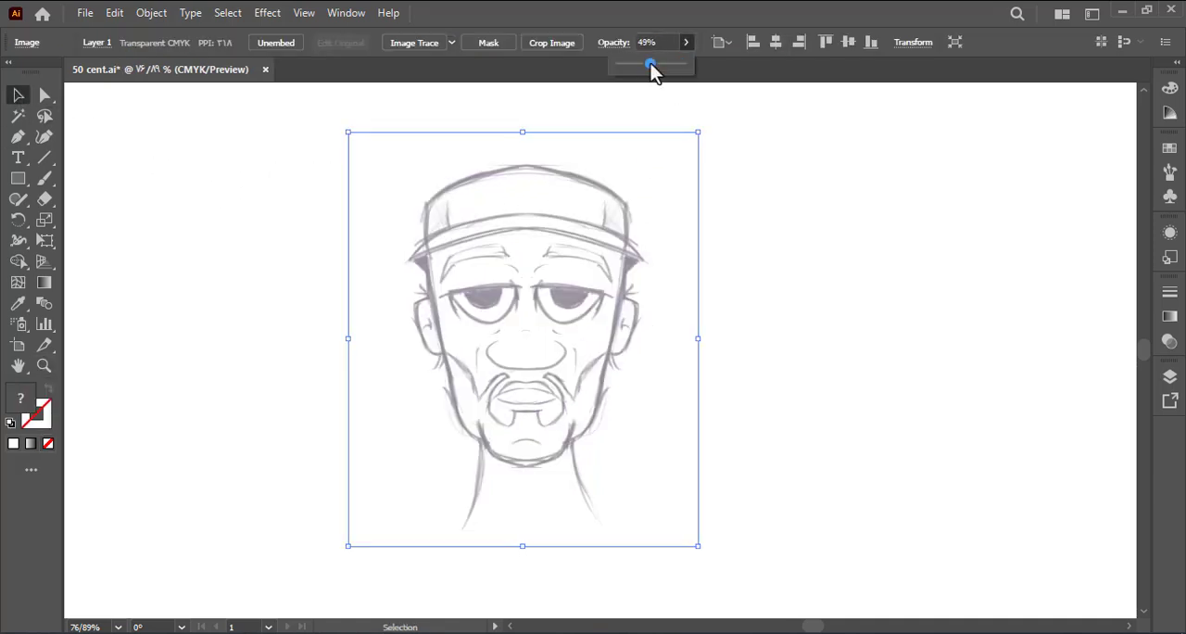
left_click(151, 13)
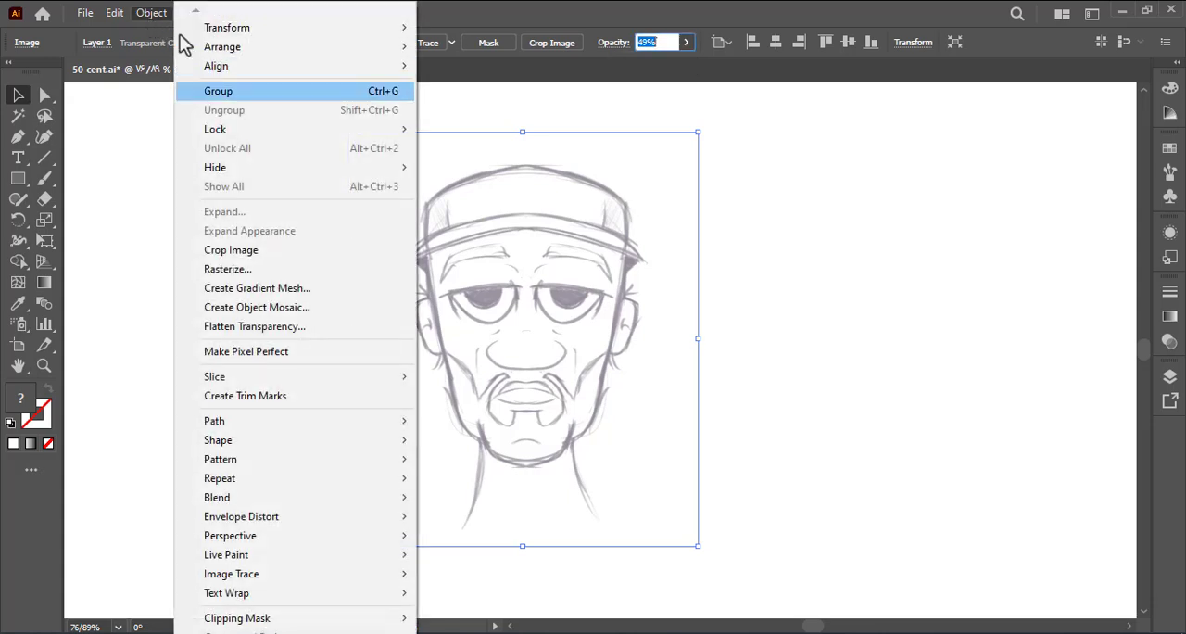
left_click(446, 128)
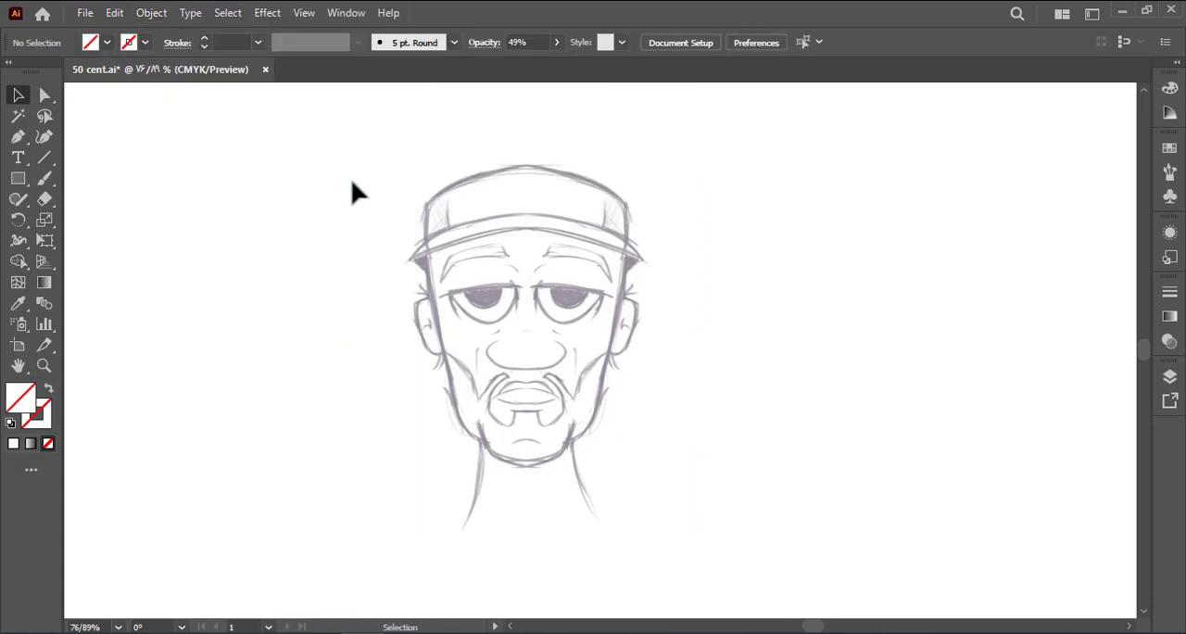
Trace one half of the cap's crown from its top centre with the Pen tool, using a black stroke and no fill
left_click(51, 360)
left_click_drag(493, 359, 524, 395)
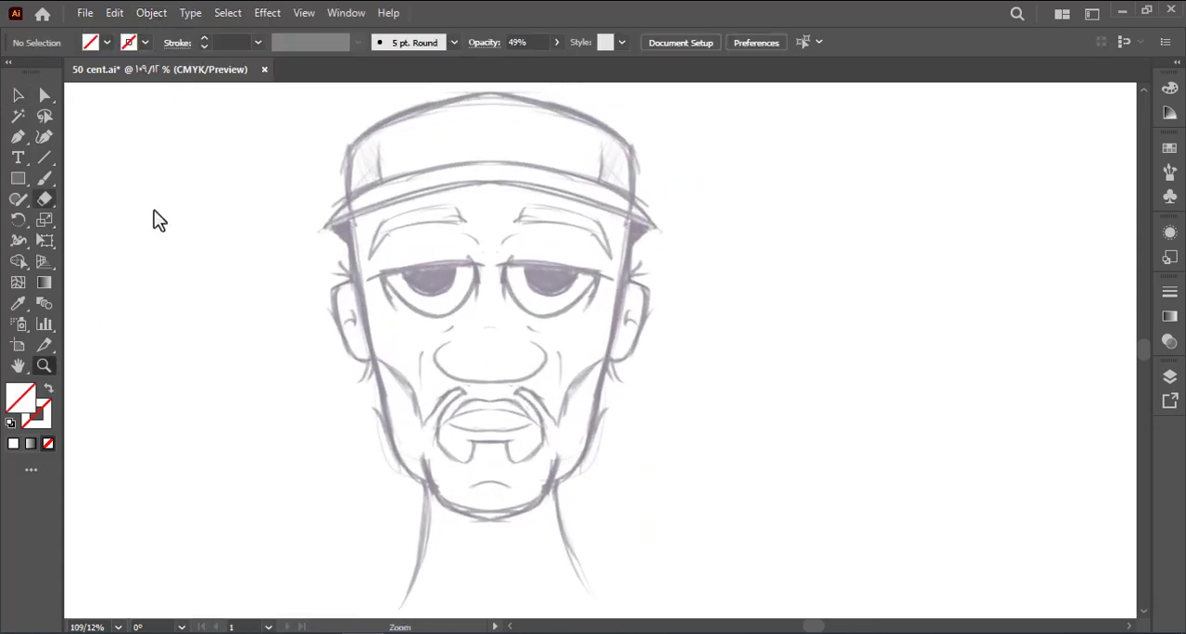
left_click(18, 136)
left_click_drag(300, 163, 296, 178)
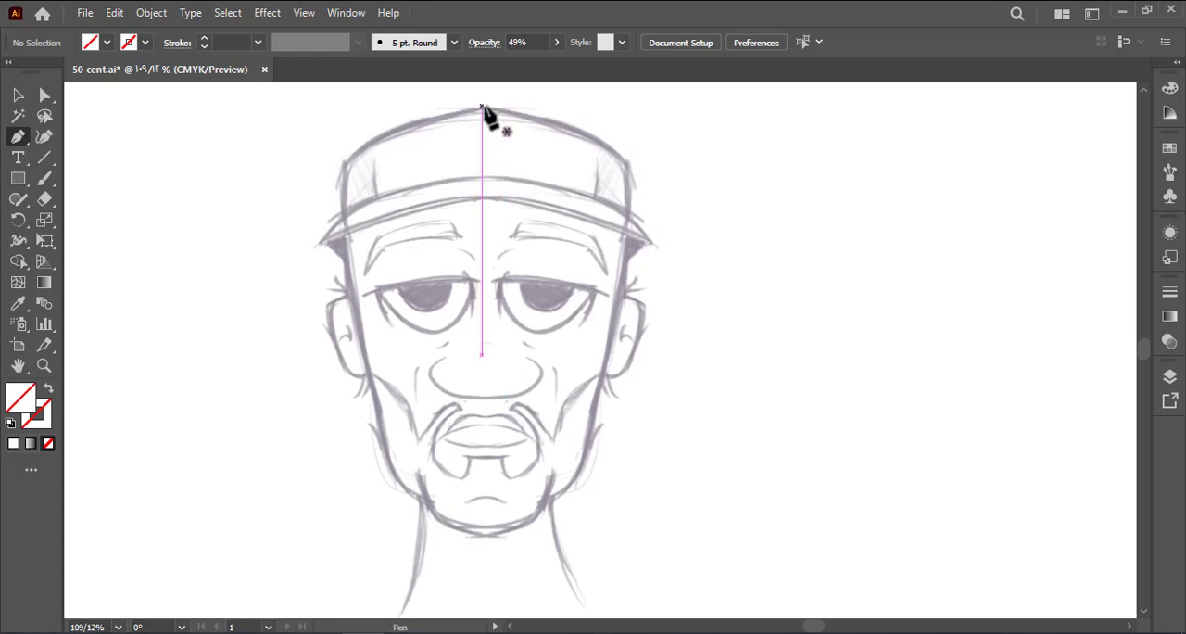
left_click(481, 107)
left_click_drag(626, 163, 684, 210)
left_click(12, 423)
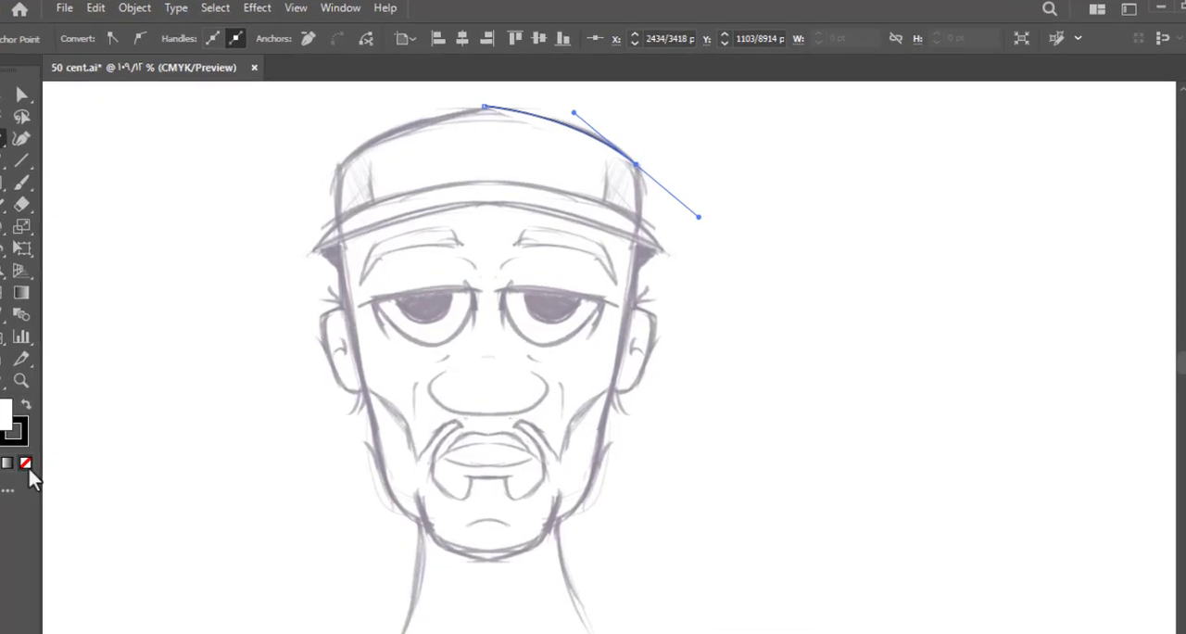
Continue the cap path down its side and around the pointed brim tip back to the face edge
left_click(626, 163)
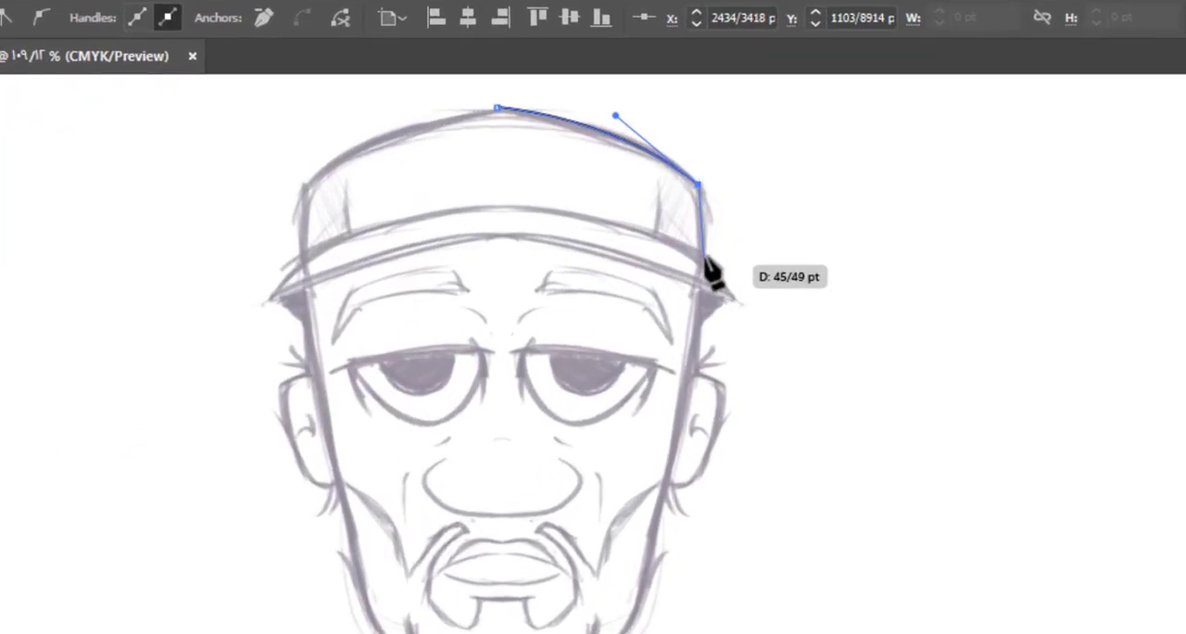
left_click_drag(705, 259, 738, 318)
left_click(729, 297)
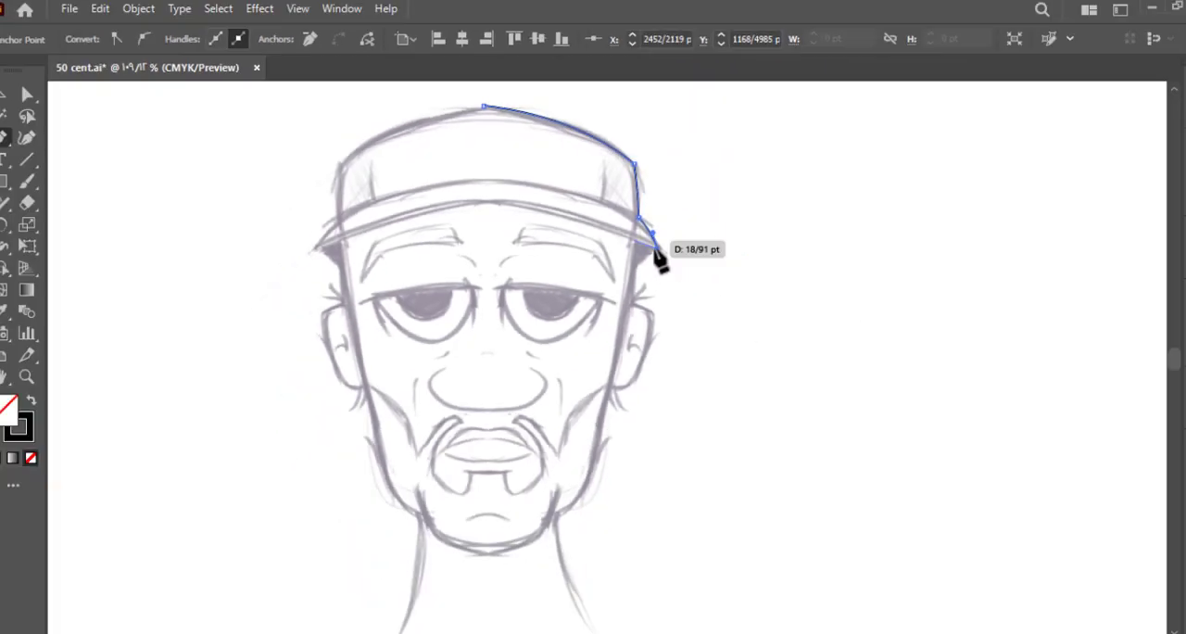
left_click(629, 237)
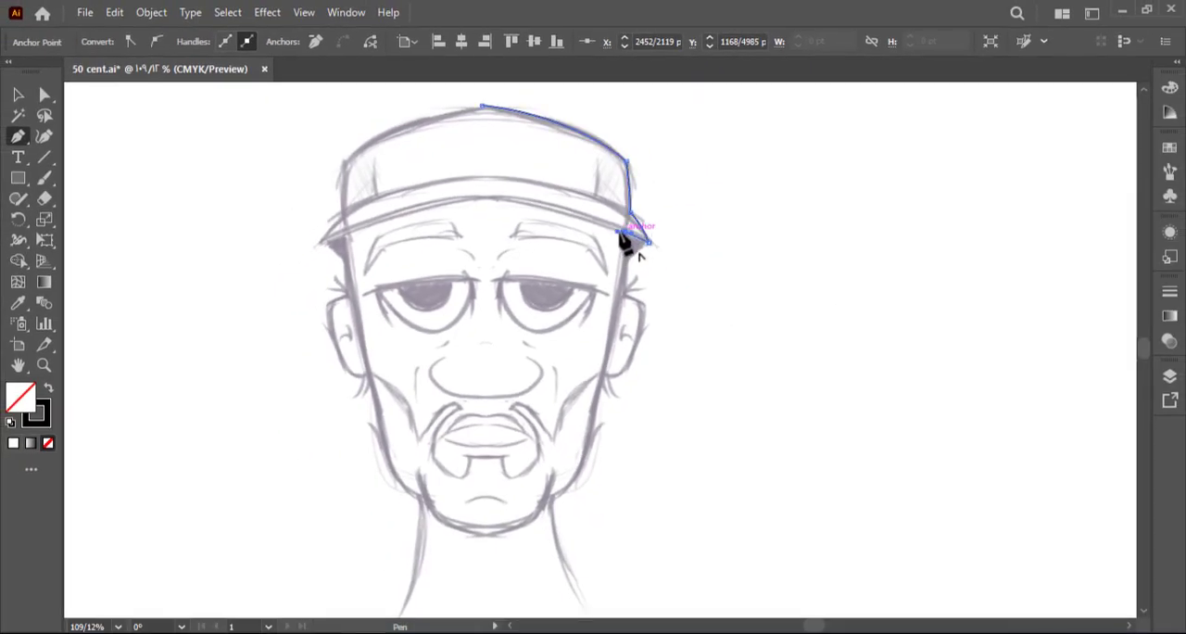
Trace the side of the face, the jaw and half of the chin, including the pointed beard tufts
left_click_drag(567, 501, 558, 427)
left_click_drag(571, 396, 535, 550)
left_click(573, 396)
left_click(538, 426)
mouse_move(538, 426)
left_mouse_down()
mouse_move(519, 433)
mouse_move(472, 518)
left_mouse_up()
left_click_drag(470, 519, 411, 521)
left_click_drag(519, 482, 470, 476)
left_click(494, 456)
left_click(540, 406)
Trace the ear's outer outline and adjust its curve with the Direct Selection tool
left_click(558, 275)
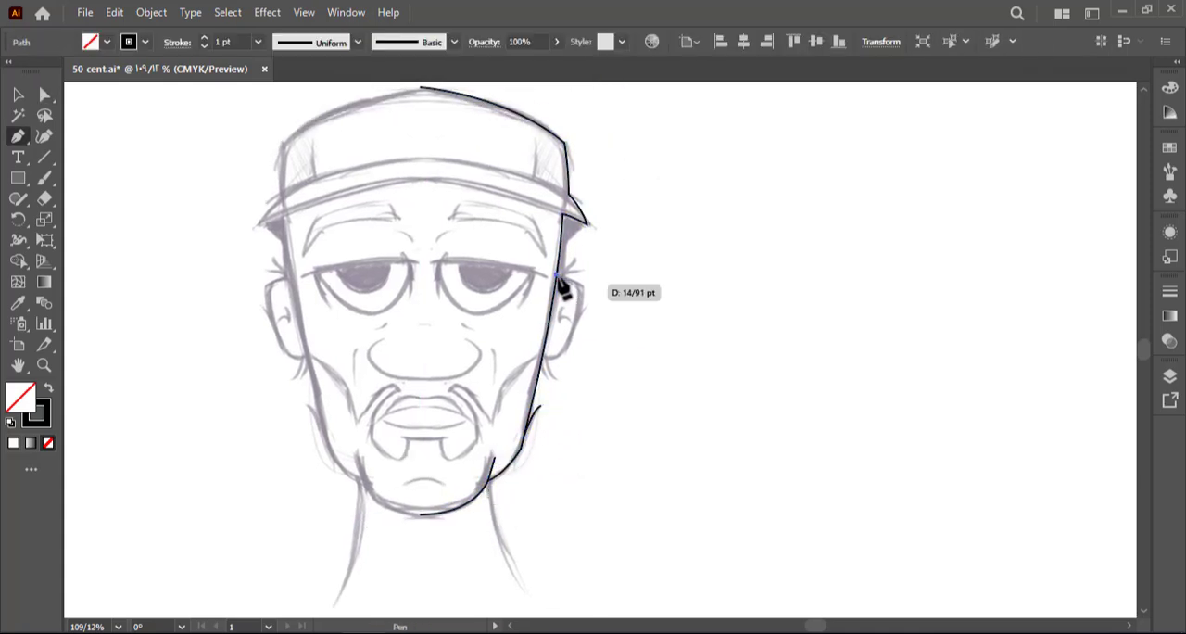
left_click_drag(582, 289, 586, 301)
left_click_drag(553, 358, 530, 369)
left_click(544, 355)
key("a")
left_click(612, 277)
left_click_drag(612, 276, 549, 375)
scroll(579, 336, "up", 3)
Draw the inner ear fold and the small hair tufts above the ear
key("p")
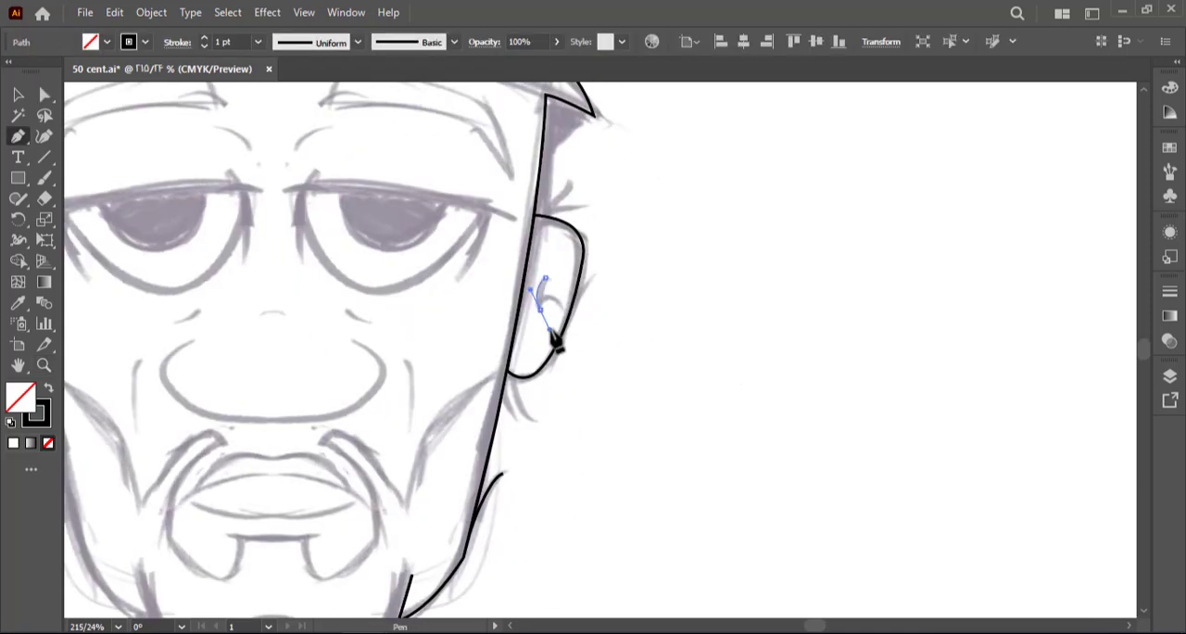
left_click_drag(564, 310, 576, 330)
left_click_drag(521, 256, 547, 332)
left_click(587, 267)
left_click(564, 293)
left_click_drag(611, 289, 630, 296)
Trace the triangular patch of hair between the brim tip and the side of the face
left_click(617, 191)
left_click_drag(573, 224, 570, 241)
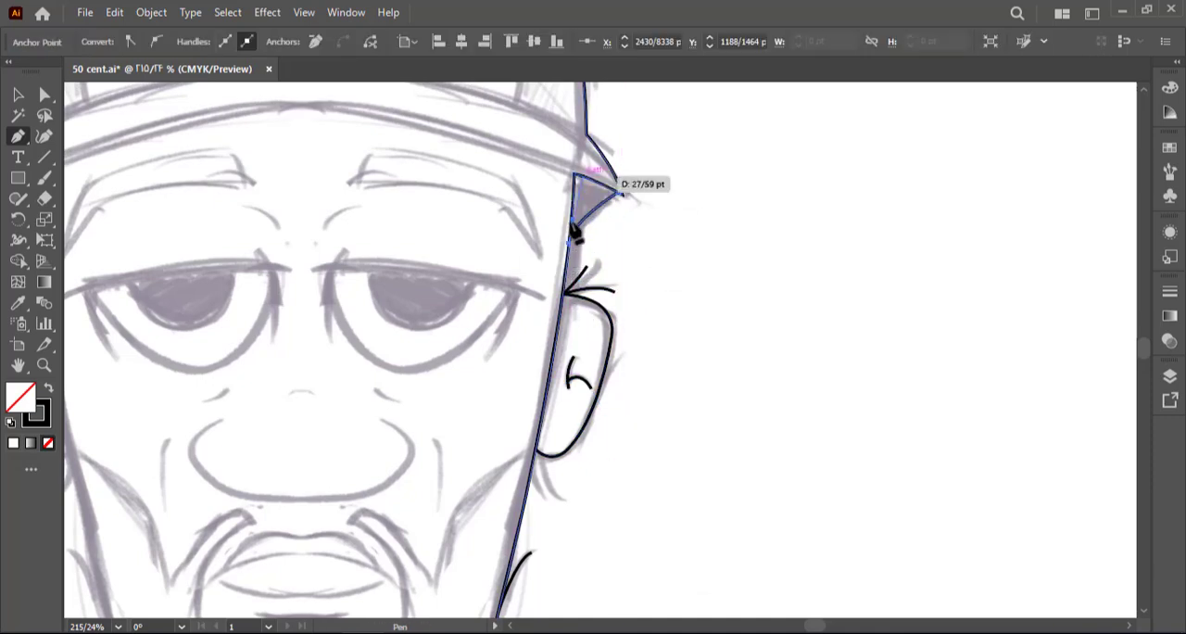
left_click(575, 173)
left_click_drag(618, 191, 632, 201)
Trace the eyebrow as a closed arched shape and fill it solid black without a stroke
left_click_drag(530, 243, 617, 246)
left_click(587, 198, "ctrl")
left_click(496, 167)
left_click(536, 170)
left_click(503, 157)
mouse_move(613, 191)
left_mouse_down()
mouse_move(620, 221)
mouse_move(585, 196)
left_mouse_up()
left_click(629, 249)
left_click(602, 208)
left_click(489, 192)
left_click(495, 167)
left_click(48, 387)
Refine the filled eyebrow's curves by adjusting its anchor points
key("a")
left_click_drag(505, 188, 527, 245)
left_click_drag(526, 215, 510, 250)
left_click(482, 292)
left_click_drag(466, 295, 465, 204)
Trace half of the nose with a black stroke and no fill, and add the crease line beside it
left_click(19, 136)
left_click(527, 349)
left_click_drag(550, 376, 552, 395)
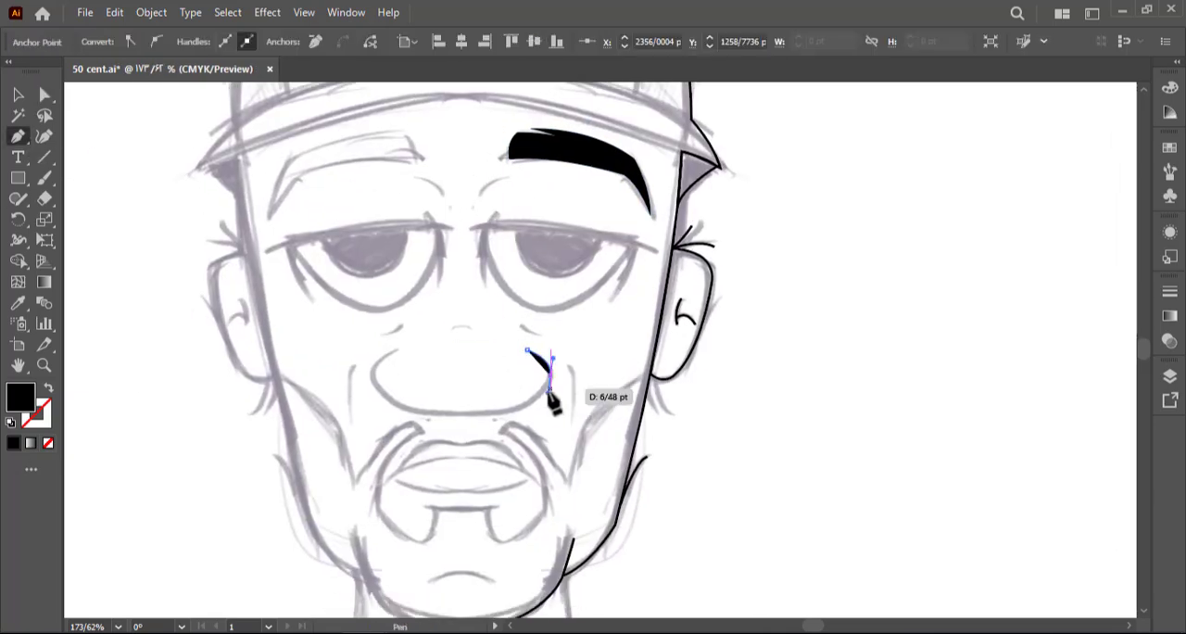
left_click(48, 387)
left_click_drag(455, 414, 360, 414)
left_click_drag(519, 398, 508, 378)
left_click(558, 348)
left_click_drag(563, 405, 558, 452)
Trace the cheek beard line from below the ear down to its point beside the mouth
left_click(639, 322)
mouse_move(602, 407)
left_mouse_down()
mouse_move(602, 375)
mouse_move(557, 416)
left_mouse_up()
left_click(574, 380)
left_click_drag(561, 428, 561, 443)
left_click(561, 428)
Trace the moustache and goatee edge around the mouth, ending at the centre of the notch below the lip
left_click_drag(501, 373, 460, 373)
left_click(500, 373)
left_click(491, 379)
left_click_drag(512, 407, 509, 351)
left_click_drag(530, 399, 455, 439)
left_click(530, 399)
left_click_drag(474, 399, 474, 375)
left_click(474, 399)
left_click(440, 399)
Draw the short crease above the nose and trace the upper eyelid line of the eye
left_click(491, 306)
left_click_drag(508, 314, 524, 316)
left_click(445, 209)
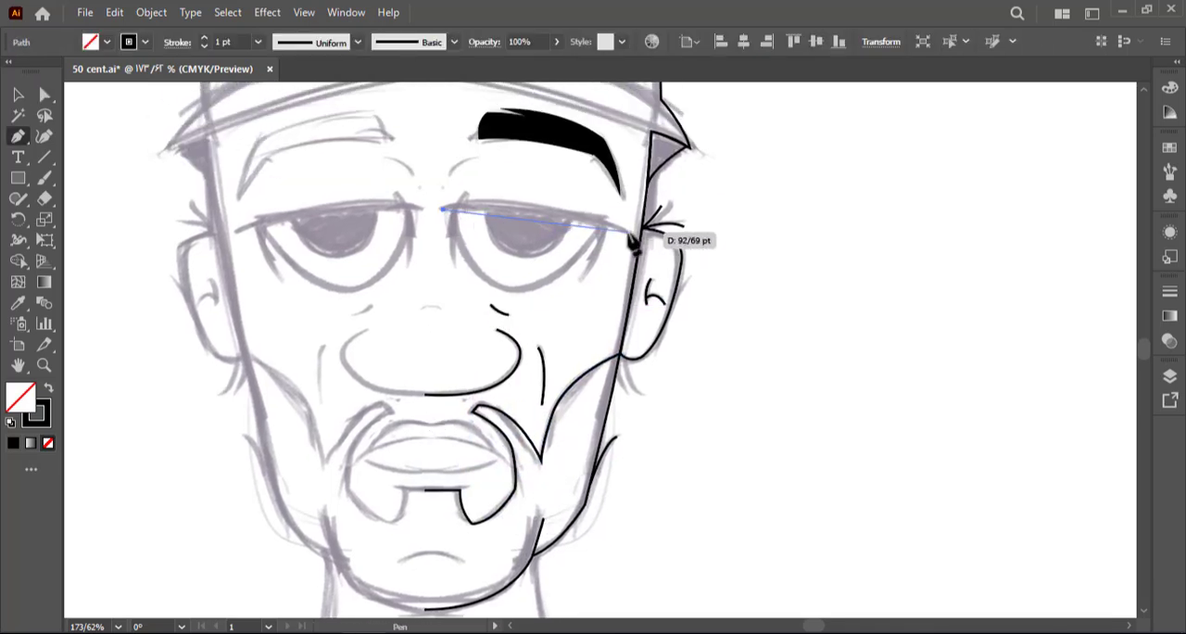
left_click_drag(627, 232, 686, 257)
left_click(454, 208)
Trace the rounded lower outline of the eye from the upper eyelid's inner end to its outer end
left_click_drag(520, 286, 589, 286)
left_click(519, 285)
left_click_drag(603, 225, 635, 152)
left_click(525, 269, "ctrl")
left_click_drag(526, 269, 581, 294)
Draw an ellipse for the iris, trim off the part above the upper eyelid, and fill it black
key("l")
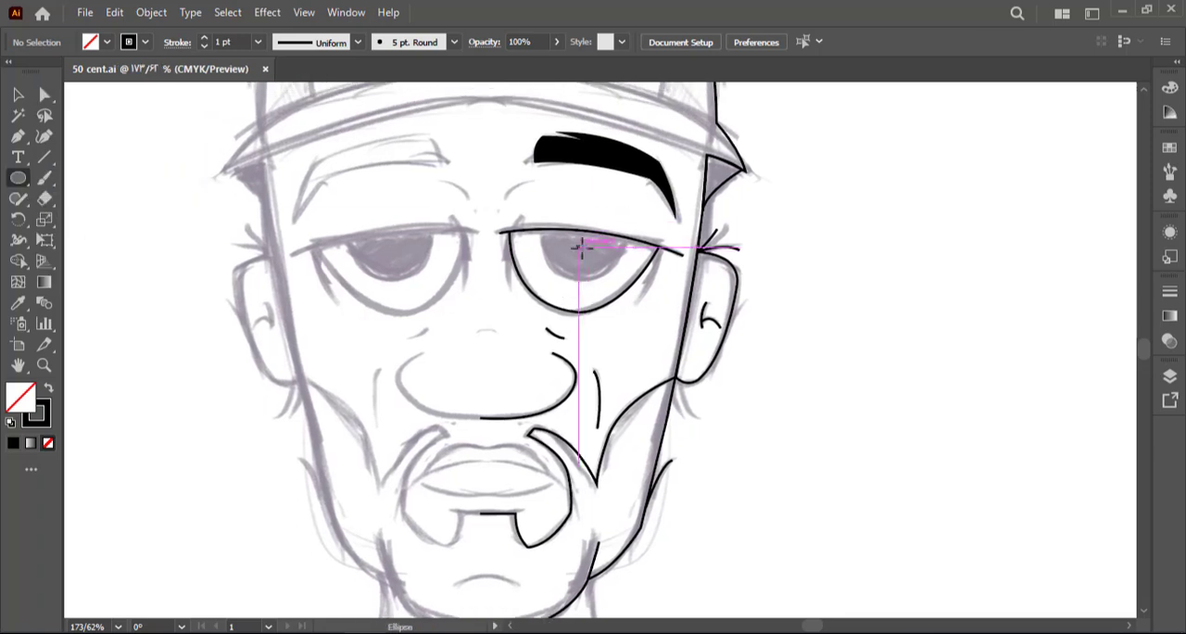
left_click_drag(585, 247, 626, 277)
key("v")
left_click_drag(584, 216, 583, 199)
key("shift+m")
left_click(583, 214, "alt")
key("shift+x")
Trace the short crease at the inner end of the eyebrow and the fold line between eyebrow and eyelid, then save the drawing
left_click_drag(256, 324, 232, 344)
key("p")
left_click(483, 219)
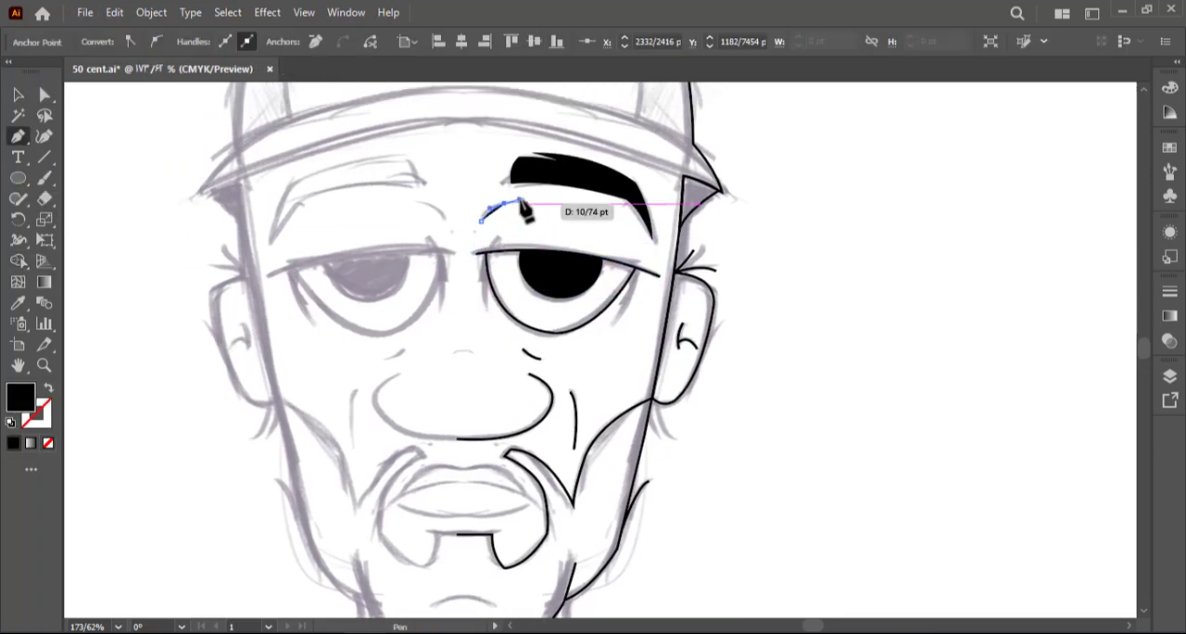
left_click(492, 246)
key("shift+x")
left_click_drag(523, 219, 530, 249)
left_click(391, 225, "ctrl")
key("ctrl+s")
left_click_drag(392, 226, 393, 324)
Trace the upper and lower edges of the cap's brim between the centre line and the side of the cap
left_click(465, 212)
left_click_drag(701, 271, 801, 299)
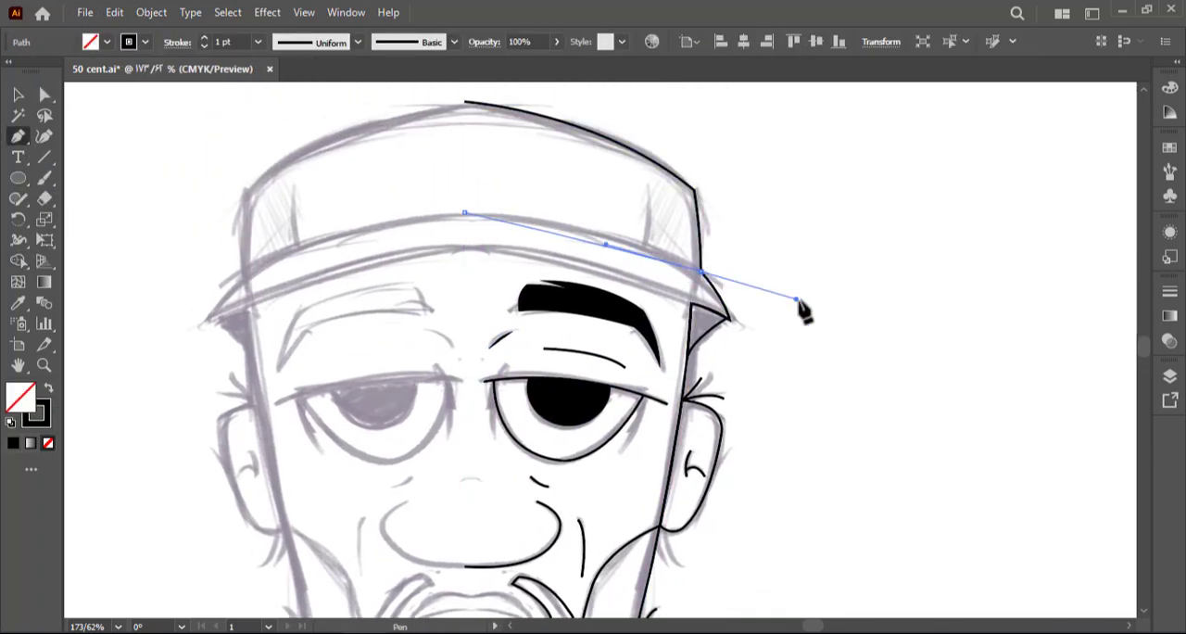
left_click(802, 299, "ctrl")
left_click(691, 303)
mouse_move(465, 248)
left_mouse_down()
mouse_move(309, 247)
mouse_move(231, 151)
left_mouse_up()
Adjust the traced brim curves and round the brim's pointed outer tip to follow the sketch
left_click_drag(545, 161, 550, 173)
mouse_move(651, 224)
left_mouse_down()
mouse_move(717, 259)
mouse_move(685, 294)
left_mouse_up()
left_click(586, 232)
left_click(585, 234)
left_click(625, 247)
left_click_drag(625, 246, 586, 233)
left_click_drag(647, 280, 690, 286)
left_click(695, 287)
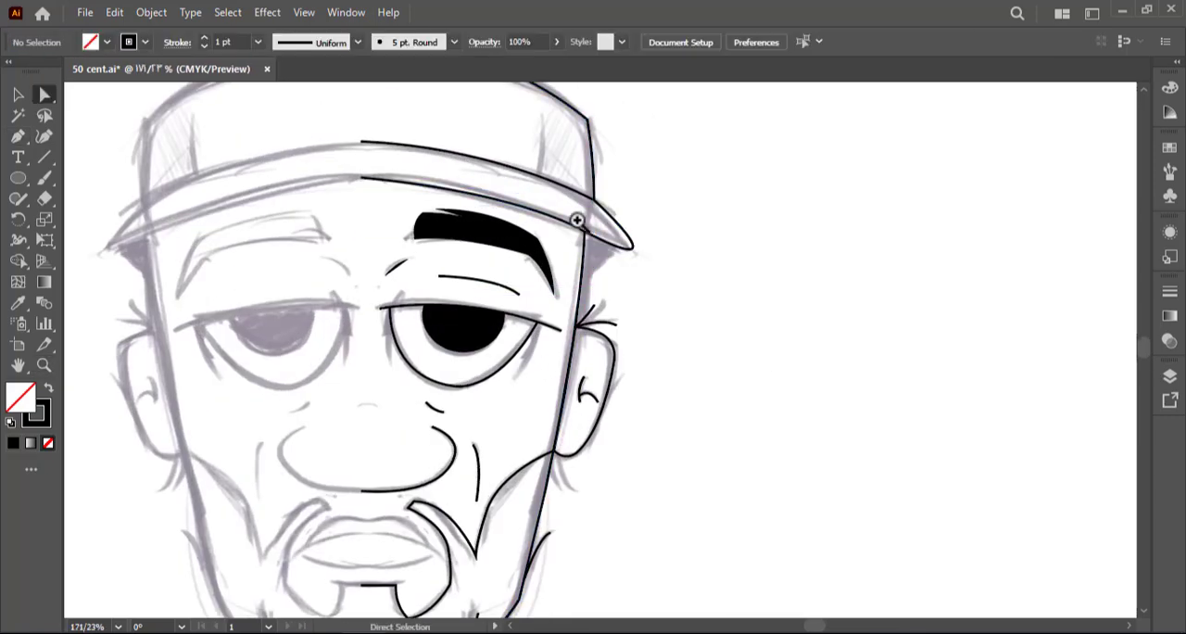
left_click_drag(587, 211, 672, 222)
left_click(558, 367)
left_click_drag(672, 268, 593, 264)
Draw the slanted edge from under the brim tip to the temple and the curved side seam of the cap
left_click(697, 204)
left_click(668, 236)
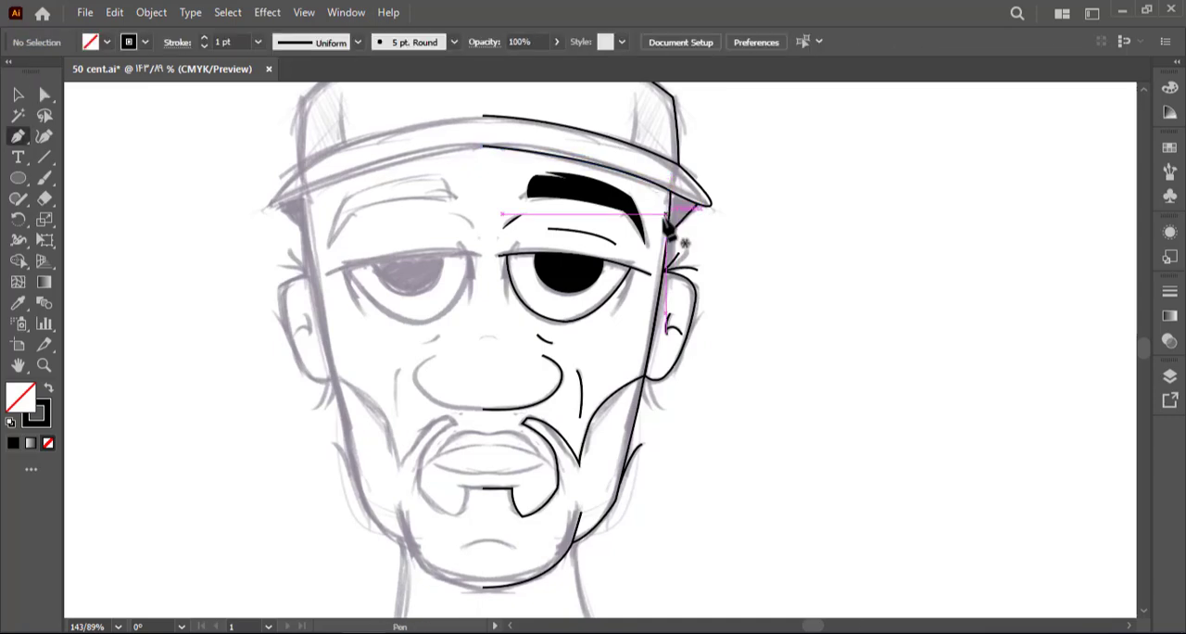
left_click(726, 245, "ctrl")
left_click_drag(725, 244, 693, 314)
left_click(602, 215)
left_click(601, 169)
Trace the short arched crease on the chin below the goatee
left_click_drag(537, 528, 543, 299)
left_click(432, 417)
left_click_drag(492, 418, 511, 437)
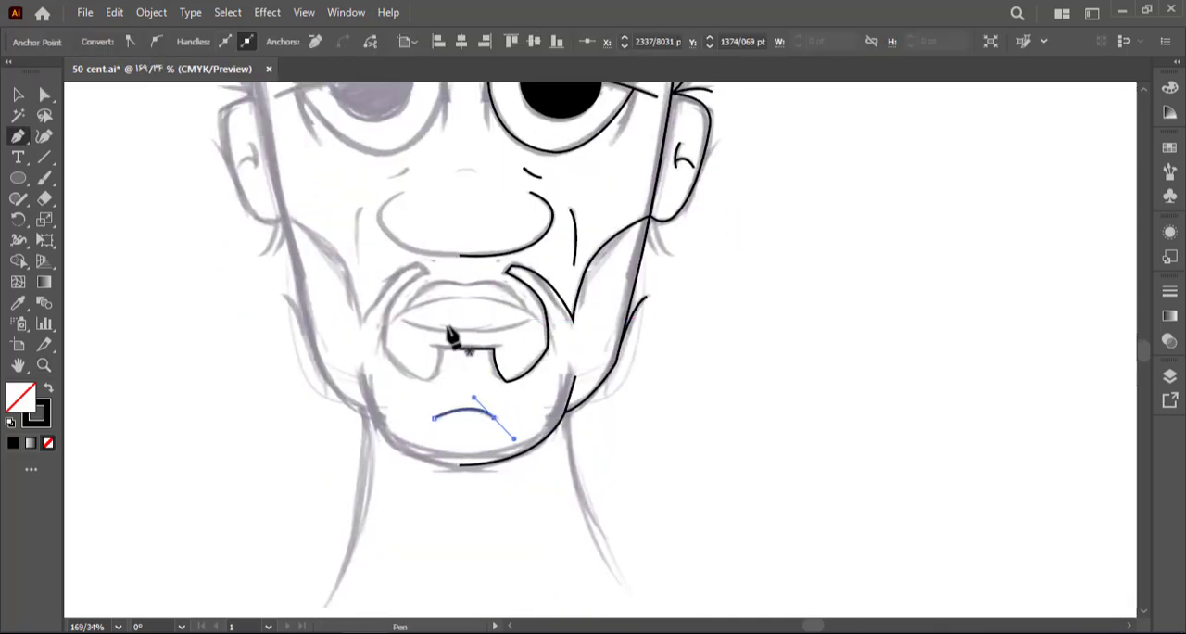
left_click_drag(450, 331, 500, 330)
left_click(365, 315)
left_click_drag(594, 317, 708, 410)
key("ctrl+z")
key("ctrl+z")
Trace half of the mouth from the centre line: the line between the lips and the upper and lower lip outlines
left_click(594, 320)
left_click_drag(482, 282, 404, 282)
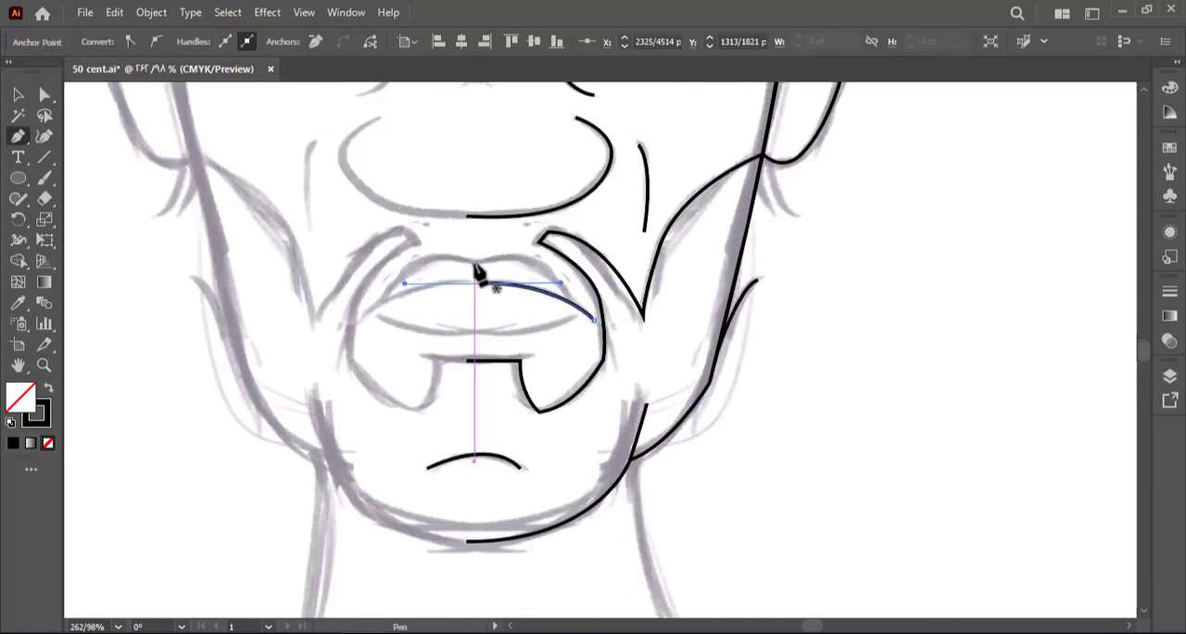
left_click_drag(572, 301, 596, 356)
left_click(497, 259, "ctrl")
left_click(509, 349, "ctrl")
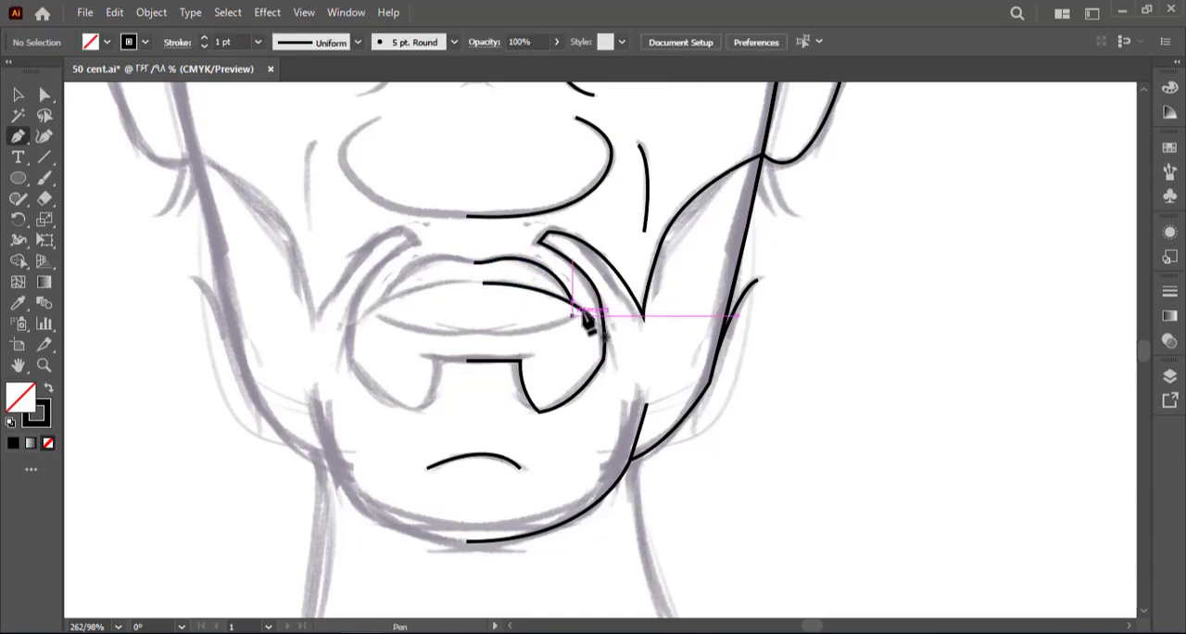
left_click(580, 309)
left_click_drag(483, 332, 401, 329)
Draw two short hair strokes below the earlobe with the Pencil tool and save the drawing
key("z")
left_click(512, 310, "alt")
left_click(18, 199)
left_click(93, 218)
left_click_drag(549, 197, 581, 218)
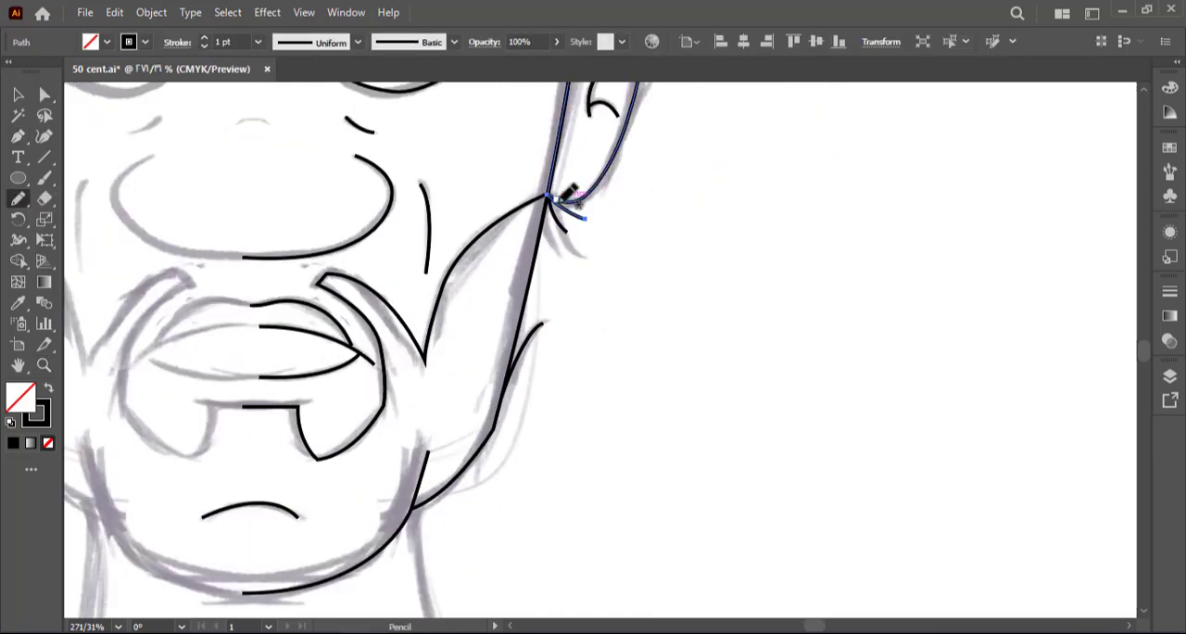
key("ctrl+s")
Trace the side of the neck as a curve from the jaw down to the sketch's lower end
key("z")
left_click(453, 251, "alt")
left_click(588, 134)
key("a")
key("p")
left_click(531, 261)
left_click_drag(582, 416, 629, 473)
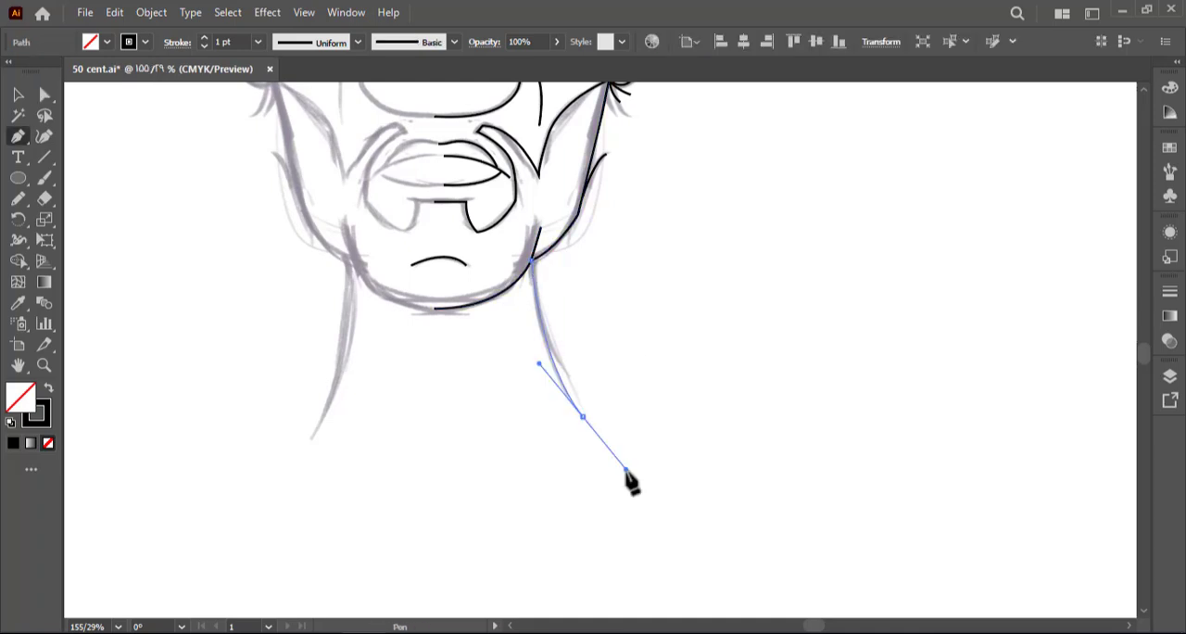
left_click(639, 473, "ctrl")
Draw two short curved crease lines across the neck below the chin
left_click(412, 338)
left_click_drag(495, 358, 516, 378)
left_click(397, 350)
left_click_drag(429, 357, 441, 367)
Select all the traced paths of the half face and group them
scroll(463, 556, "down", 5)
key("a")
key("ctrl+a")
left_click_drag(621, 379, 680, 431)
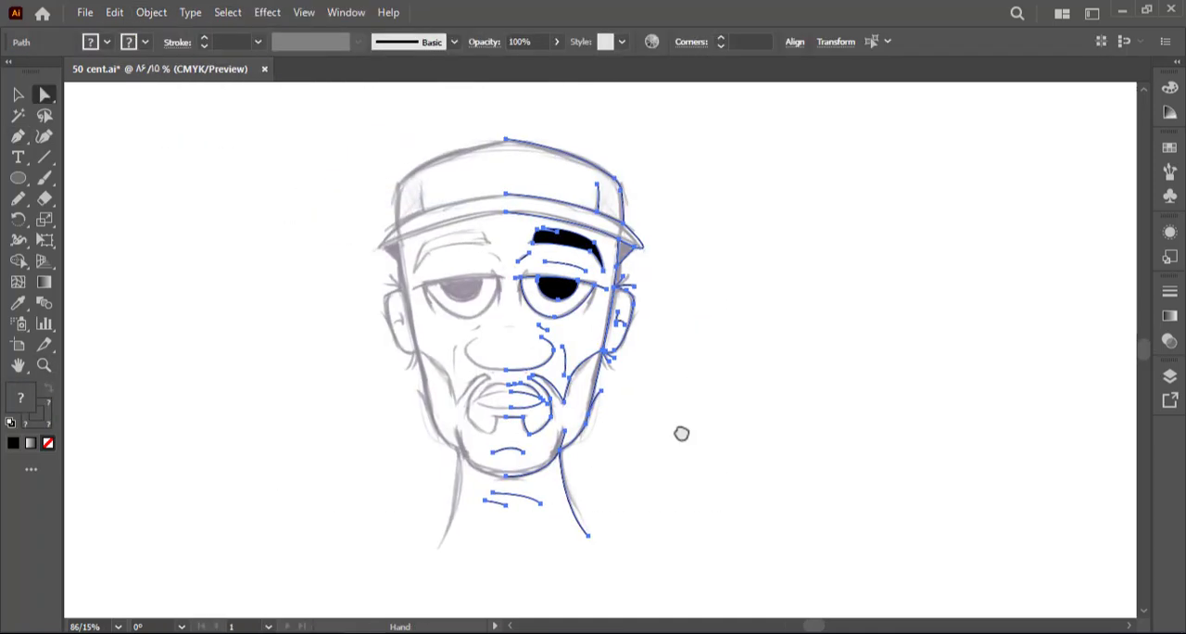
key("ctrl+g")
Reflect a copy of the grouped half face across the vertical centre line to complete the portrait
key("alt+v")
key("Escape")
key("v")
left_click_drag(638, 345, 504, 278)
key("o")
key("v")
left_click(731, 301)
Trace the short crease lines at the outer and inner corners of the traced eye with a black stroke
key("z")
left_click_drag(648, 301, 704, 310)
key("p")
left_click(639, 260)
left_click_drag(622, 306, 610, 317)
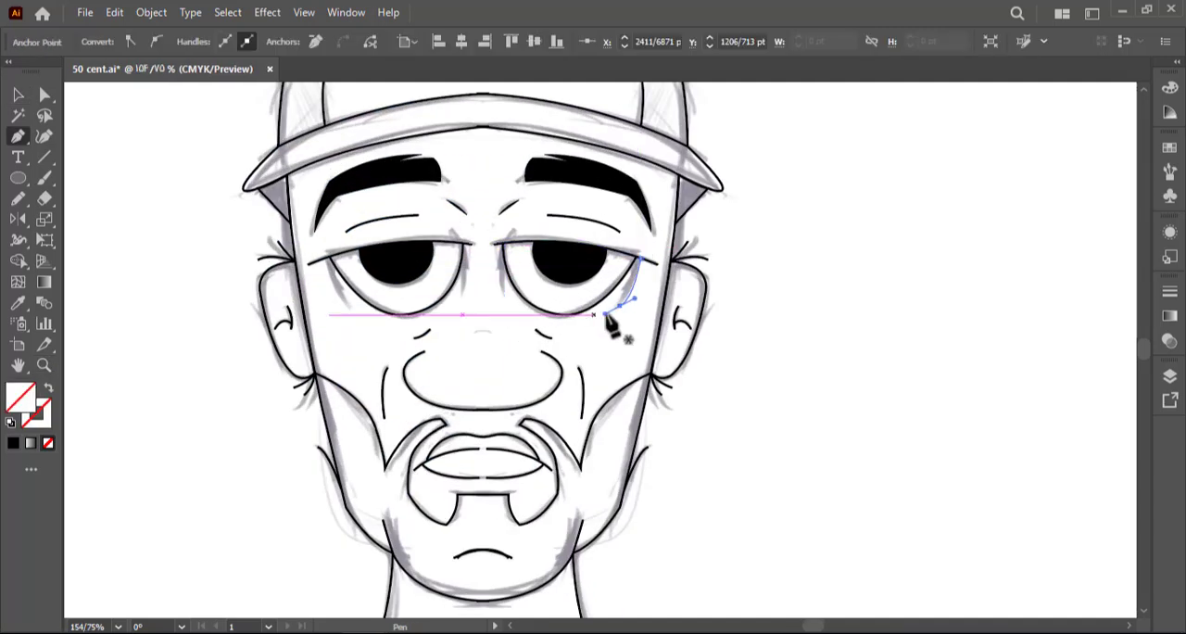
key("v")
key("x")
key("comma")
key("p")
Reflect a copy of the two eye-corner creases and move it into place around the other eye
key("a")
key("v")
left_click(503, 269)
left_click(629, 293, "shift")
key("o")
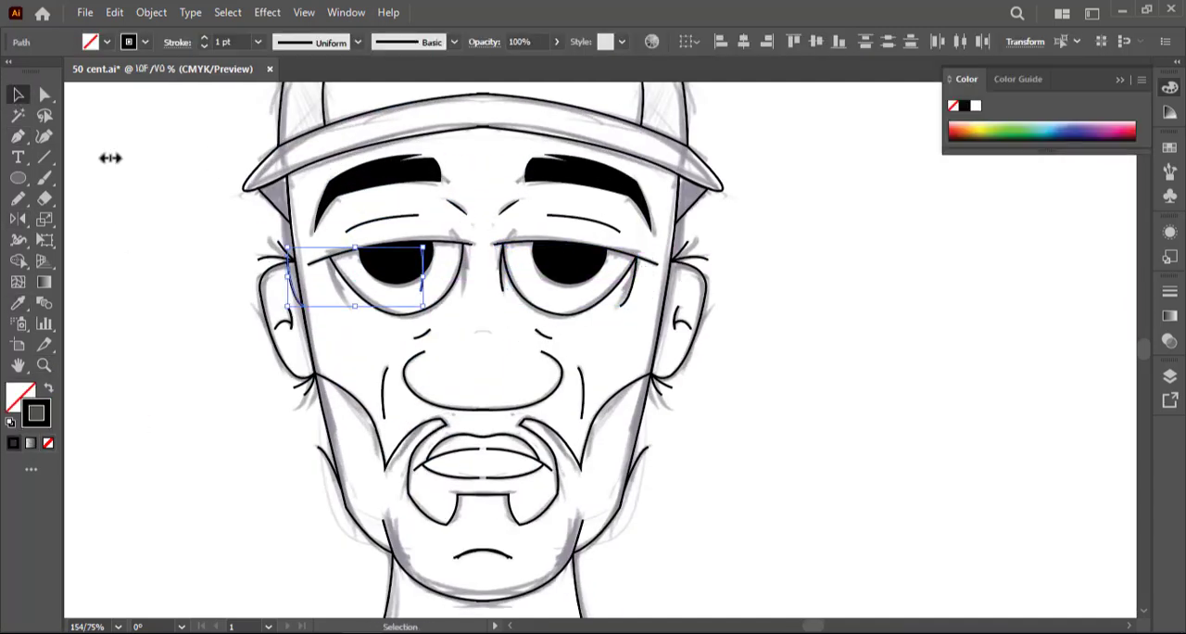
left_click_drag(306, 289, 341, 289)
left_click(473, 331)
Unlock the sketch image, scale it down, place it beside the portrait and raise its opacity
key("z")
mouse_move(361, 246)
left_mouse_down()
mouse_move(291, 263)
mouse_move(312, 243)
mouse_move(280, 257)
left_mouse_up()
key("a")
left_click(291, 255)
left_click(257, 264)
left_click(151, 13)
left_click(204, 176)
left_click_drag(217, 325, 516, 325)
left_click_drag(607, 325, 745, 247)
left_click(739, 41)
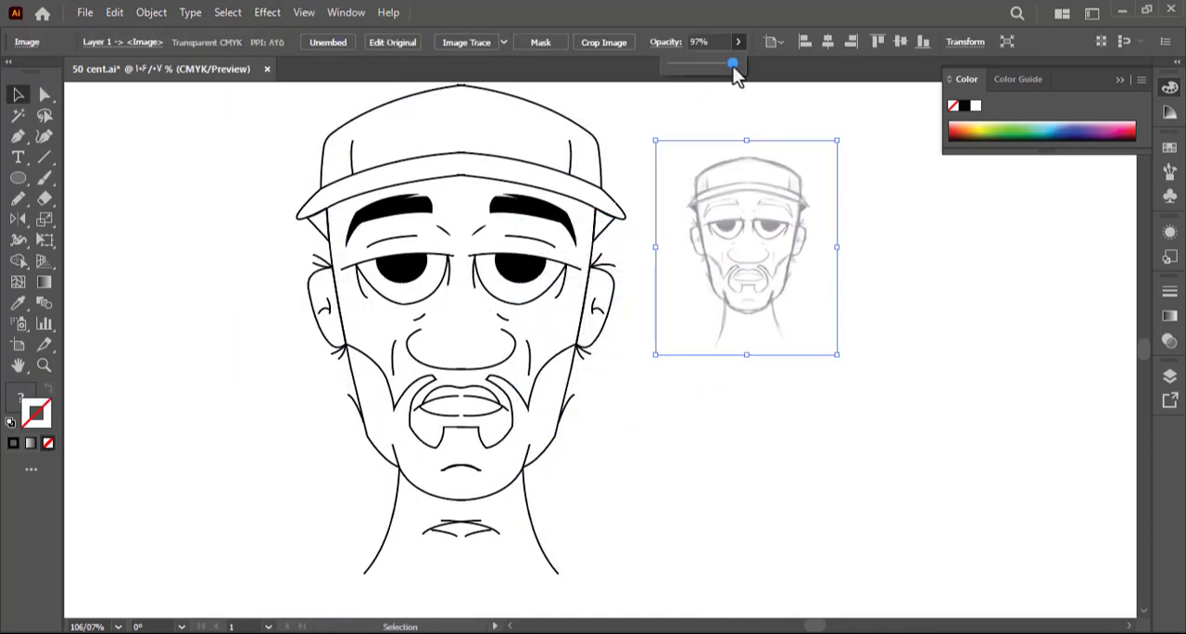
Delete the mirrored duplicates of the neck creases from the reflected half
key("Delete")
key("o")
double_click(444, 533)
key("Delete")
key("Escape")
left_click_drag(539, 451, 526, 464)
Join the open ends of the mirrored nose and mouth lines at the centre with the Join tool
key("a")
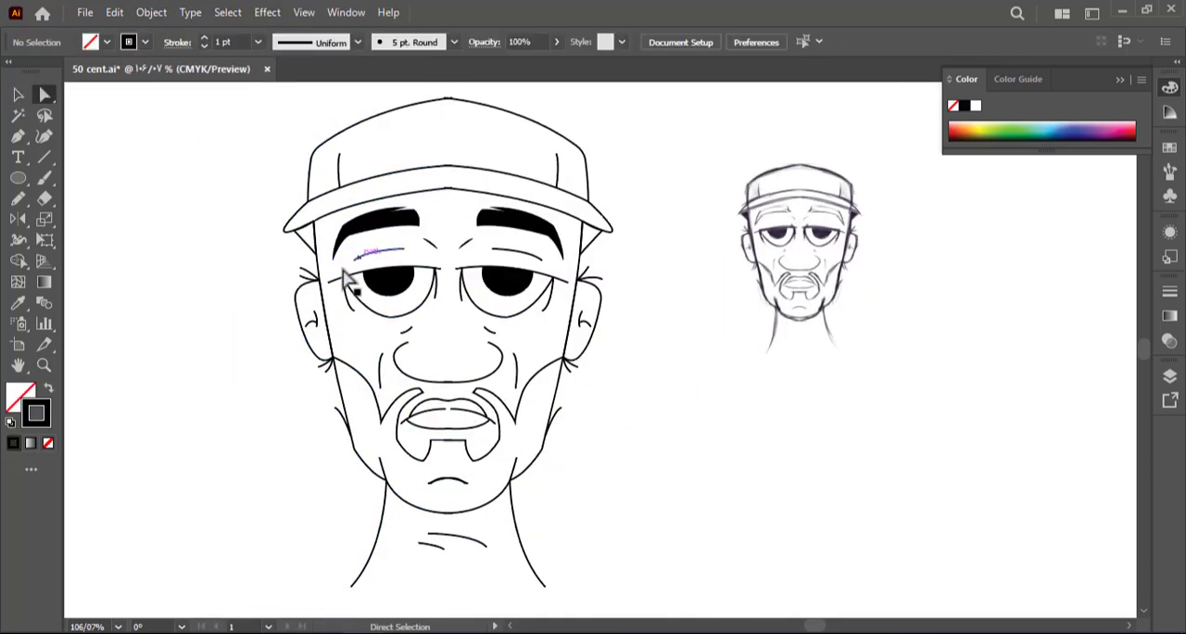
left_click(430, 440)
left_click(18, 198)
left_click(93, 285)
key("a")
left_click_drag(439, 439, 519, 407)
left_click_drag(474, 294, 433, 334)
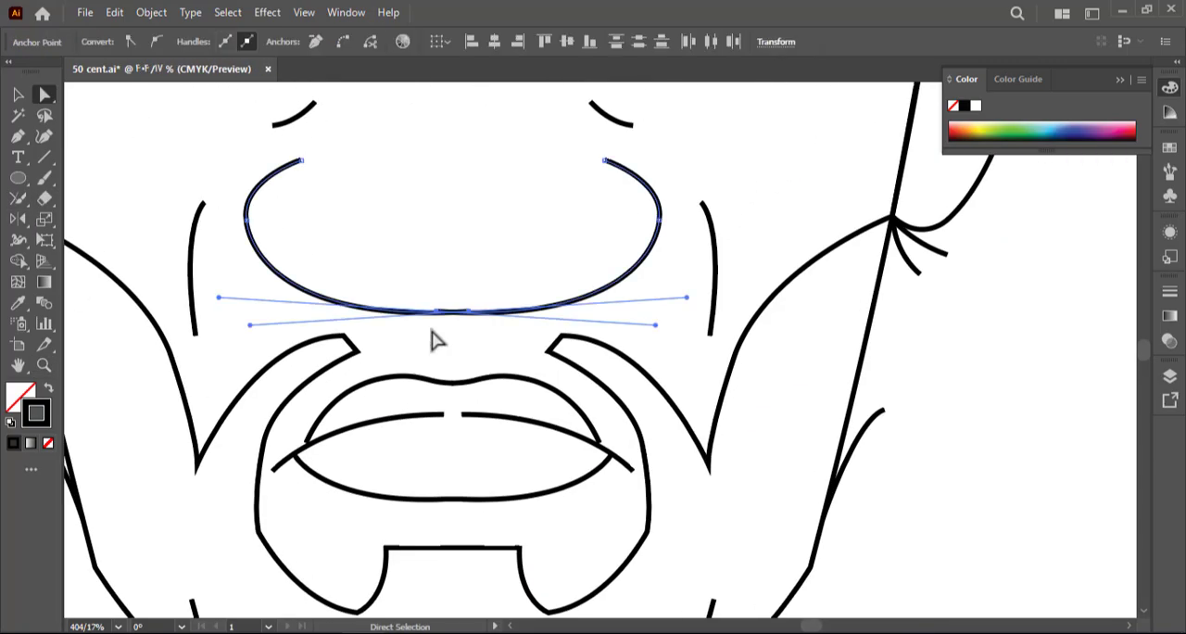
key("z")
left_click(455, 321)
Join the two halves of the cap outline and brim edges at the centre line and smooth the joins
key("a")
left_click_drag(565, 319, 639, 366)
left_click_drag(525, 222, 453, 593)
left_click(18, 198)
left_click_drag(449, 166, 500, 276)
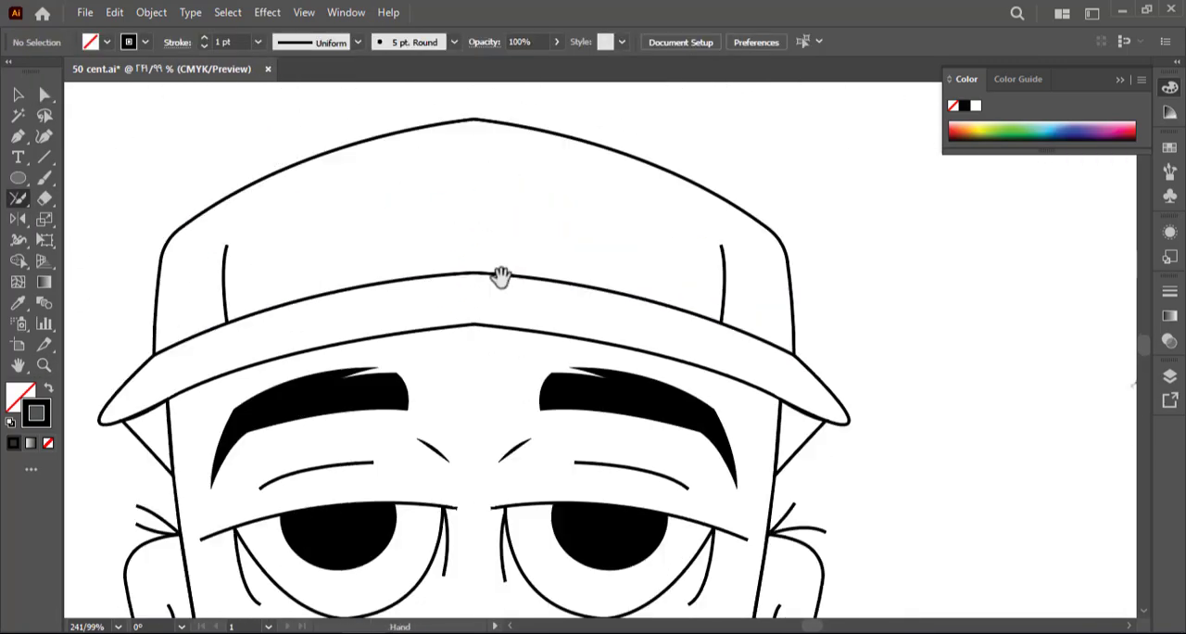
left_click_drag(454, 323, 501, 323)
key("a")
Set out a vertical palette of seven rounded colour swatches beside the portrait
key("ctrl+0")
left_click(476, 265)
left_click(410, 498)
left_click(268, 306)
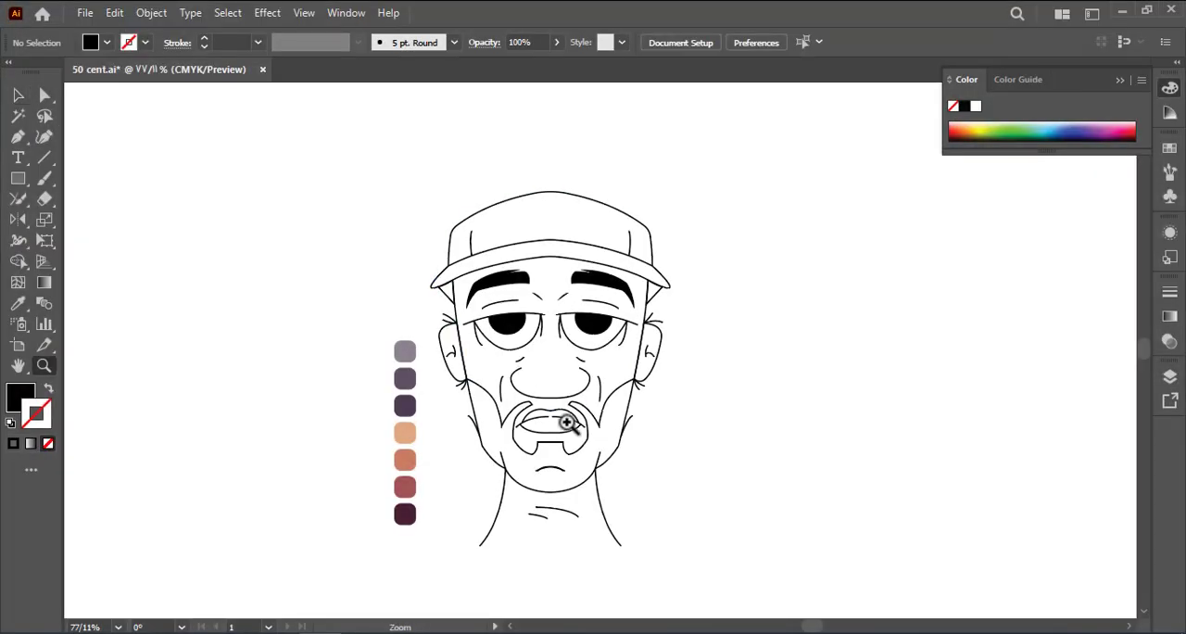
Ungroup the original traced half of the portrait
left_click_drag(567, 422, 612, 435)
left_click(19, 96)
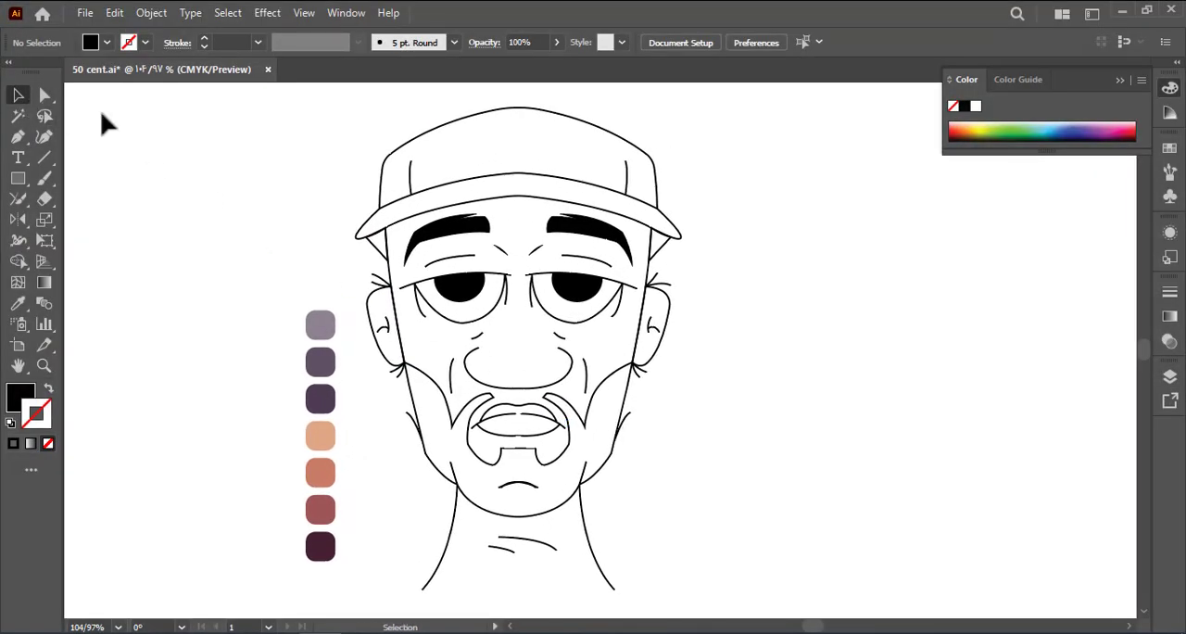
left_click(634, 219)
right_click(630, 222)
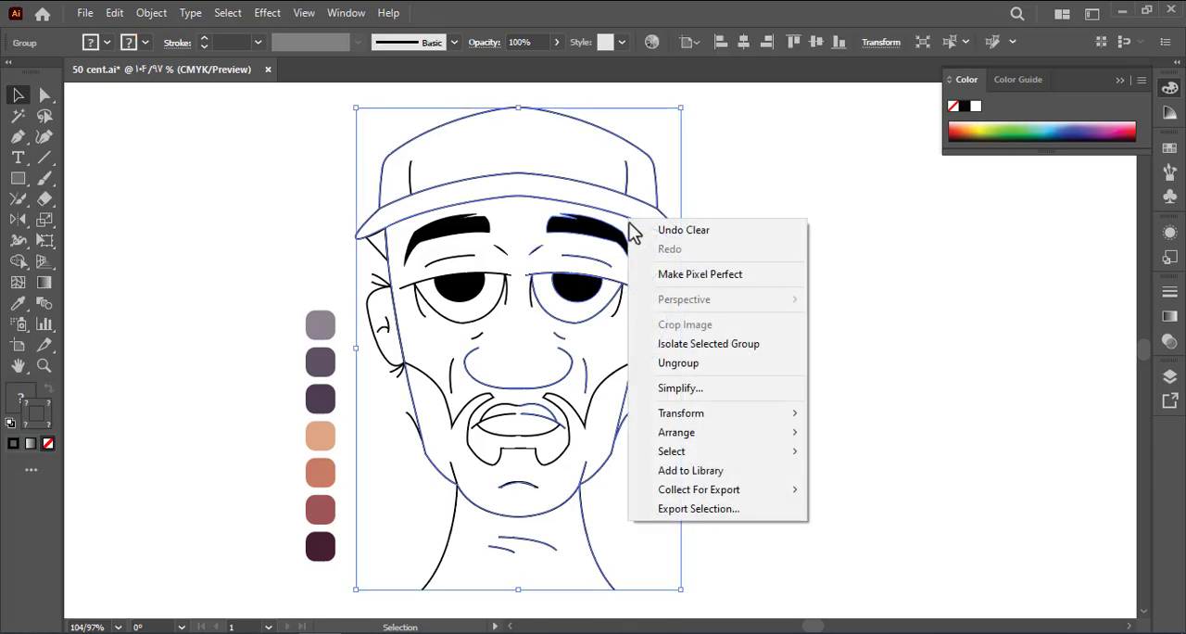
left_click(694, 362)
left_click(697, 363)
Give all portrait lines the darkest maroon swatch as their stroke colour, with no fill
key("ctrl+a")
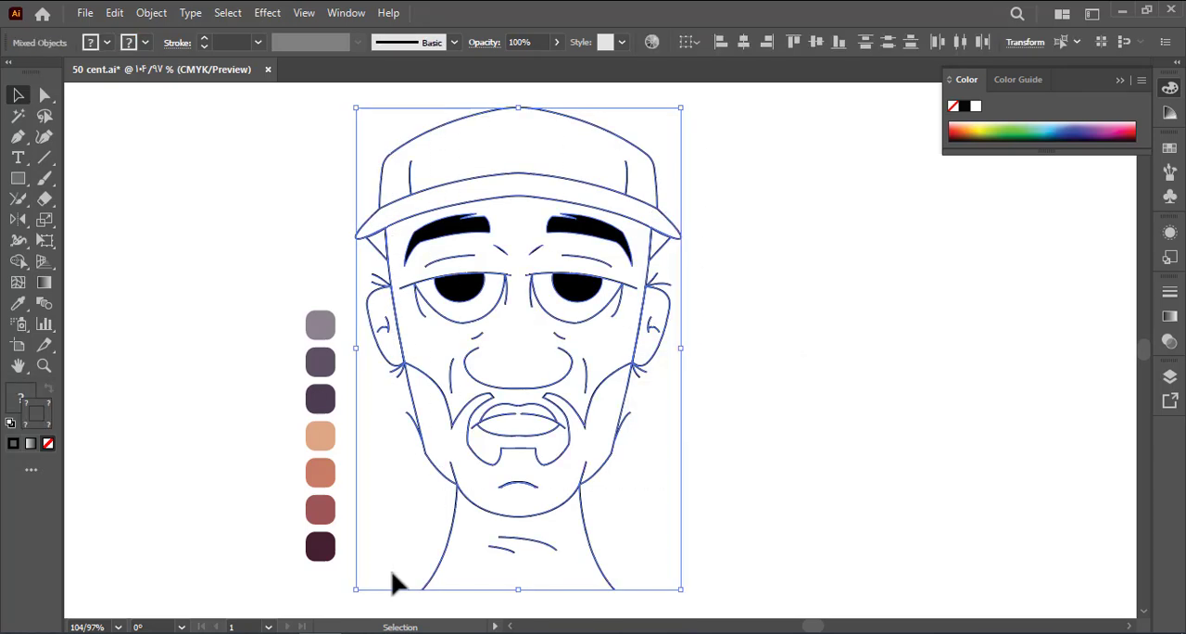
key("i")
left_click(320, 546)
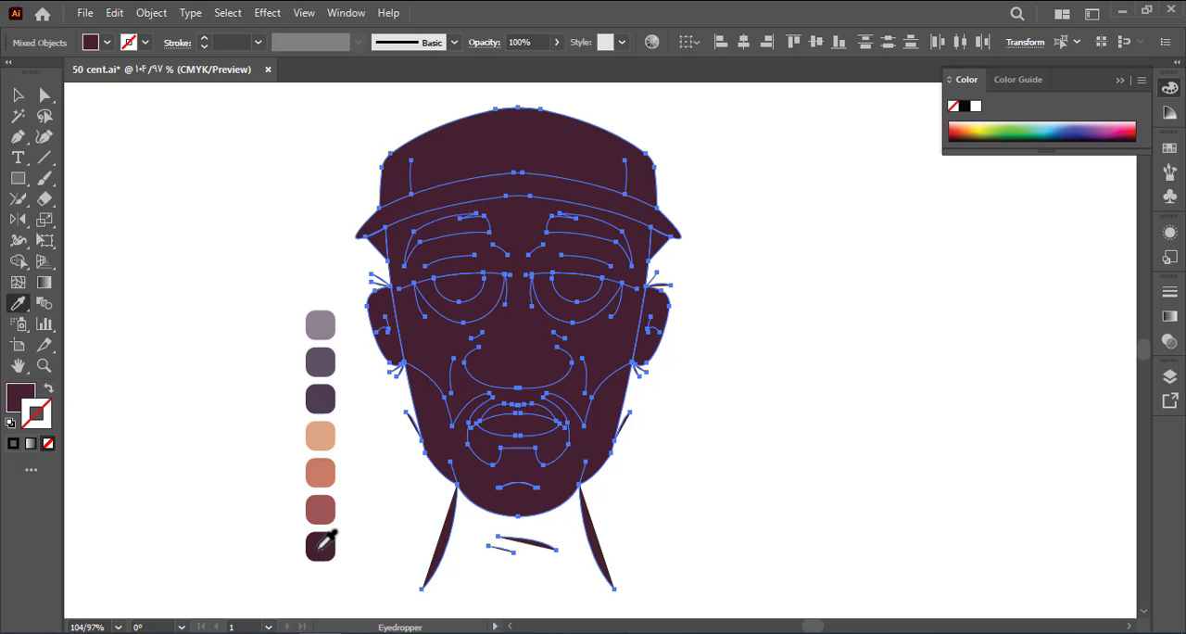
left_click(44, 388)
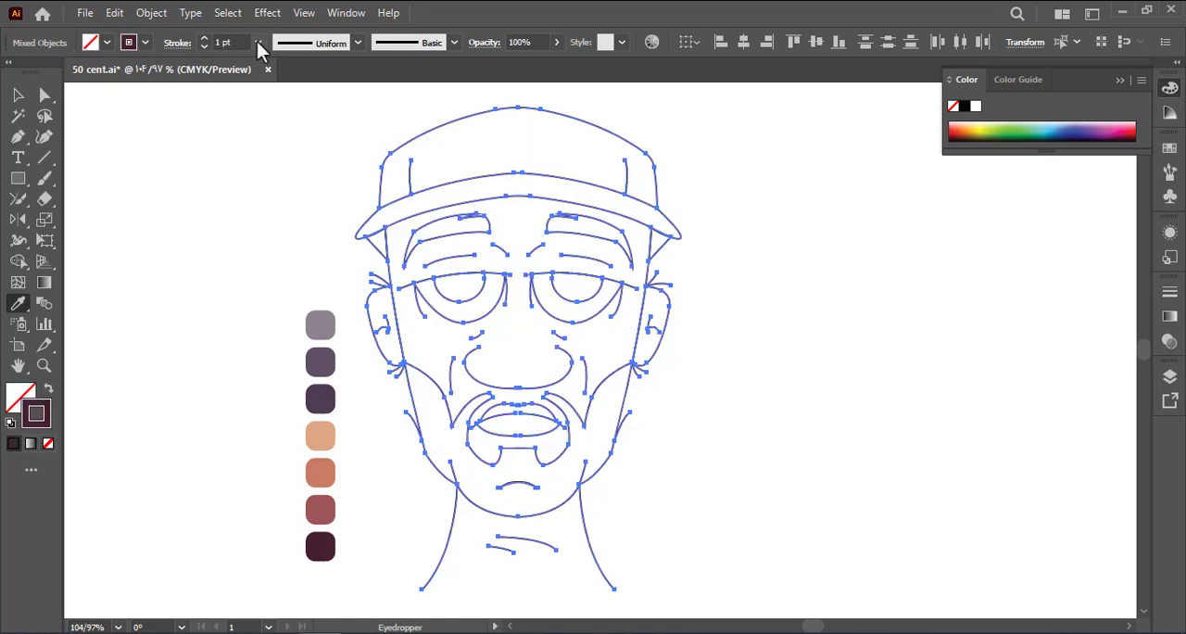
Set the stroke weight of all portrait lines to 6 pt and deselect them
left_click(259, 43)
left_click(279, 262)
left_click(19, 96)
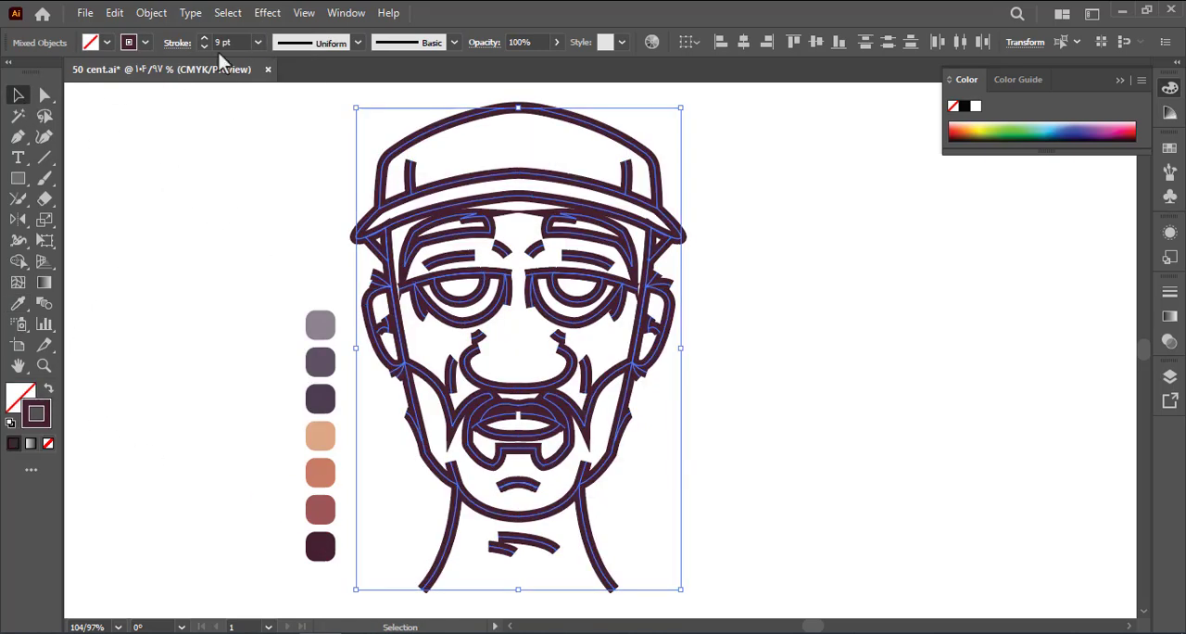
left_click(258, 42)
left_click(285, 206)
left_click(284, 207)
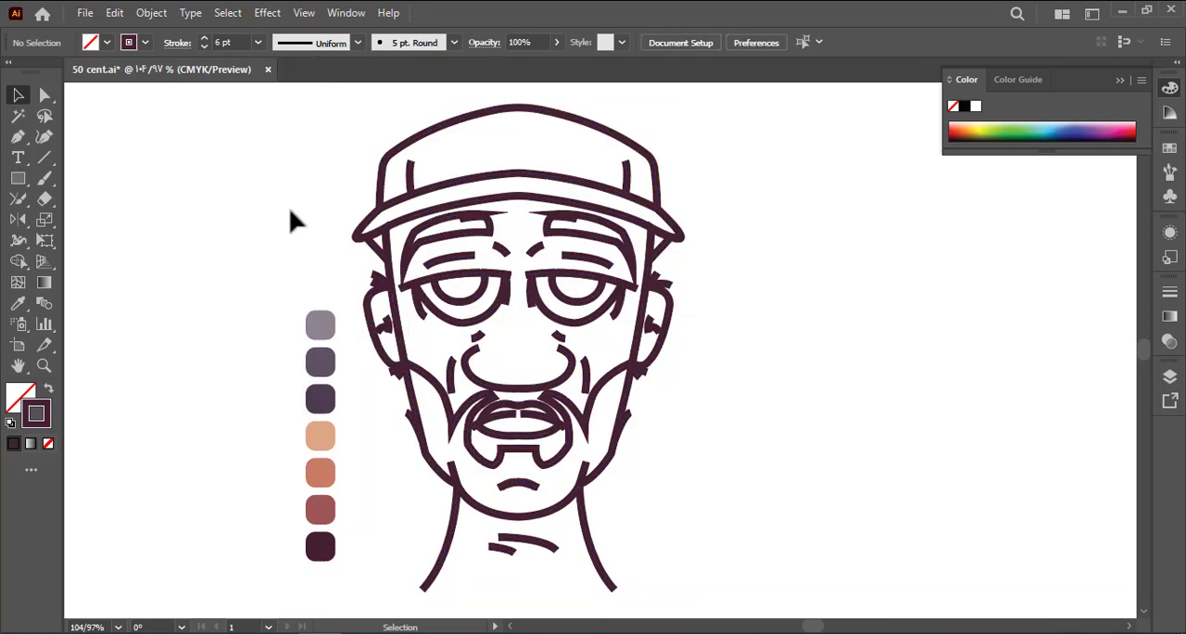
left_click(370, 295)
double_click(371, 312)
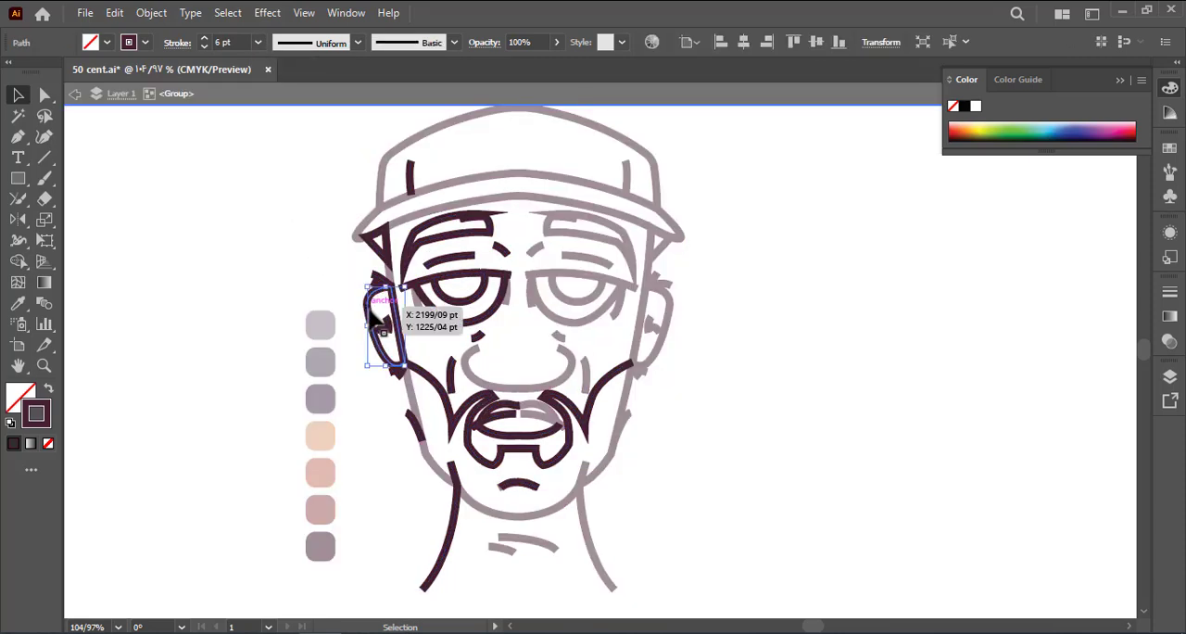
double_click(330, 274)
left_click(407, 277)
right_click(405, 276)
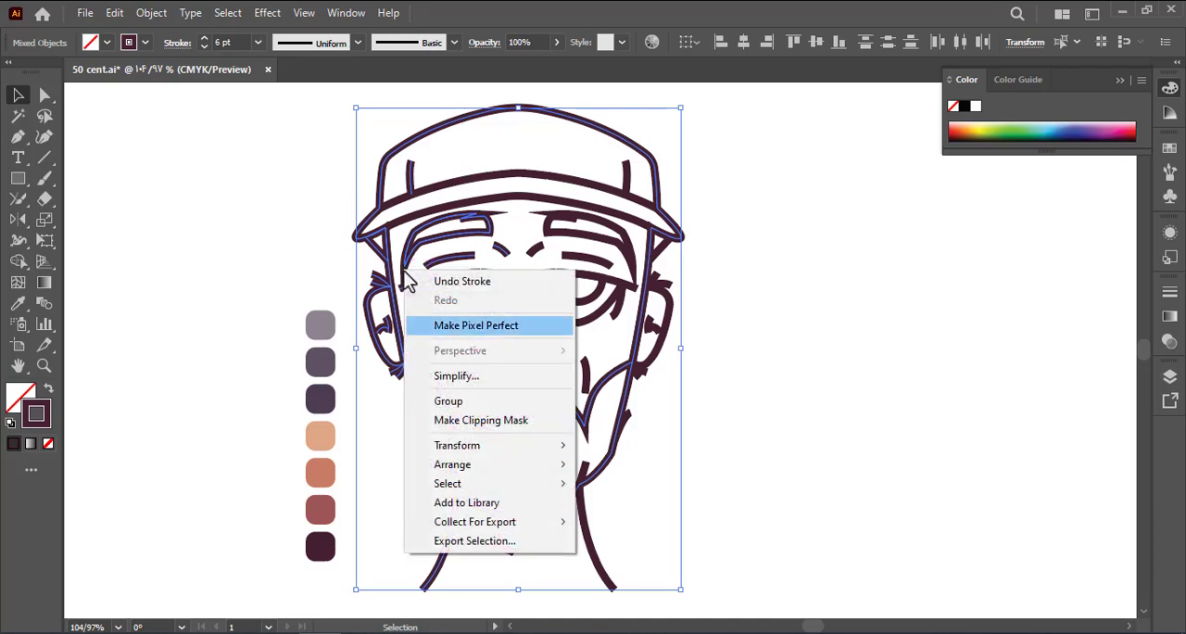
left_click(336, 396)
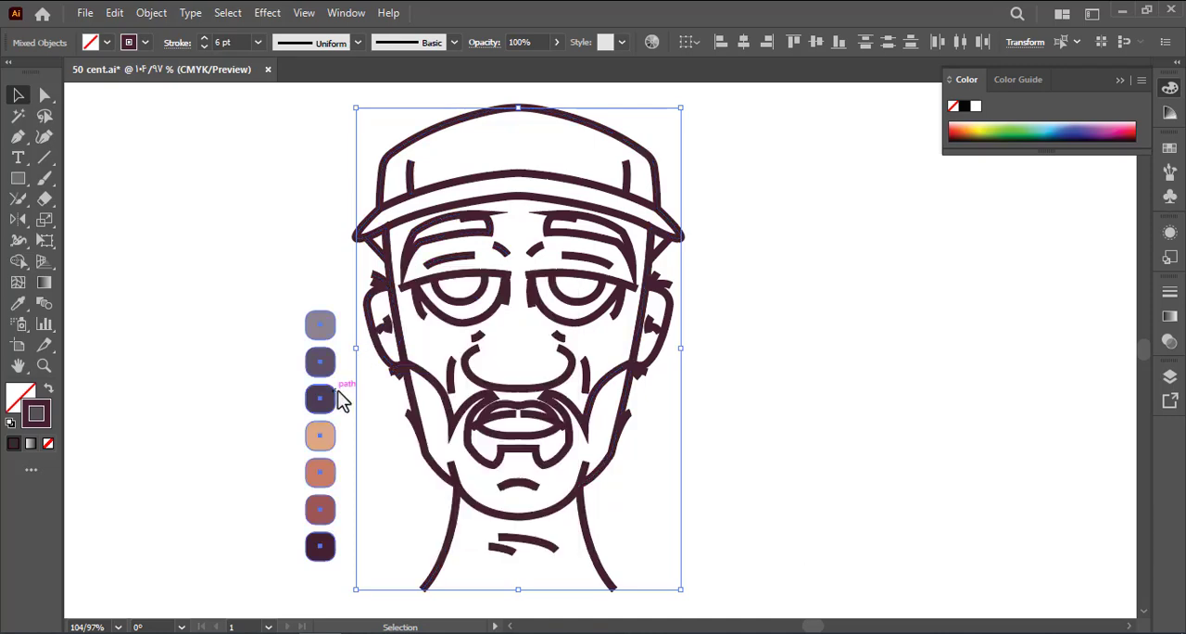
Ungroup the remaining grouped portrait lines so each can be edited individually
left_click(394, 366)
right_click(400, 357)
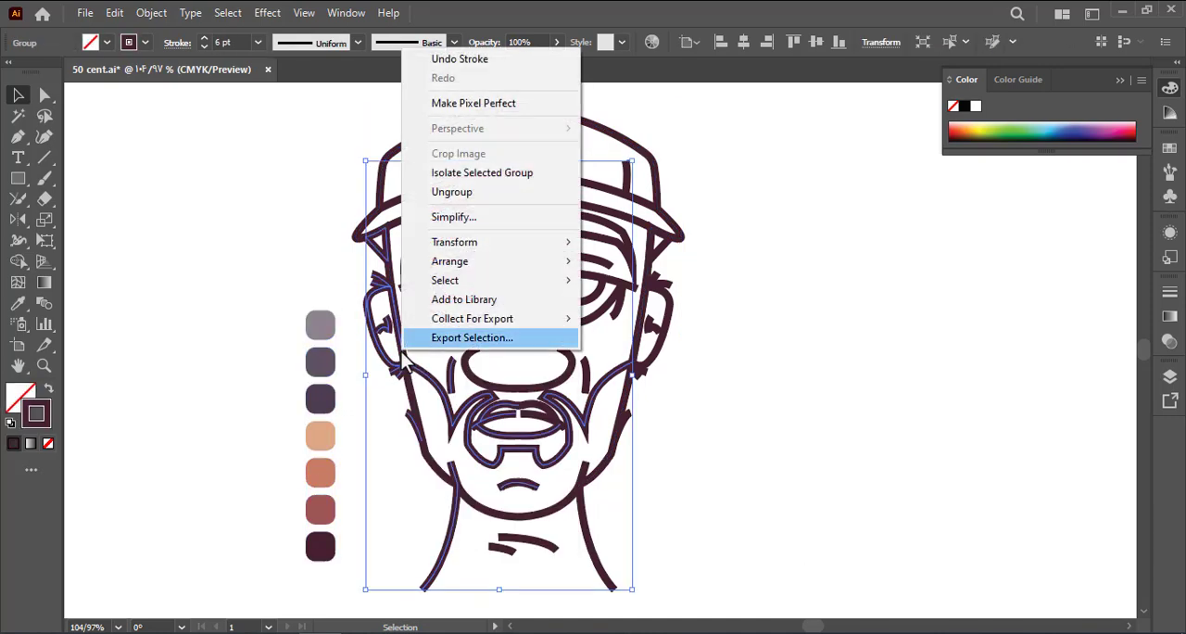
left_click(451, 193)
left_click(329, 215)
Swap fill and stroke on the two small triangles under the cap brim so they are solid dark maroon
left_click(377, 247)
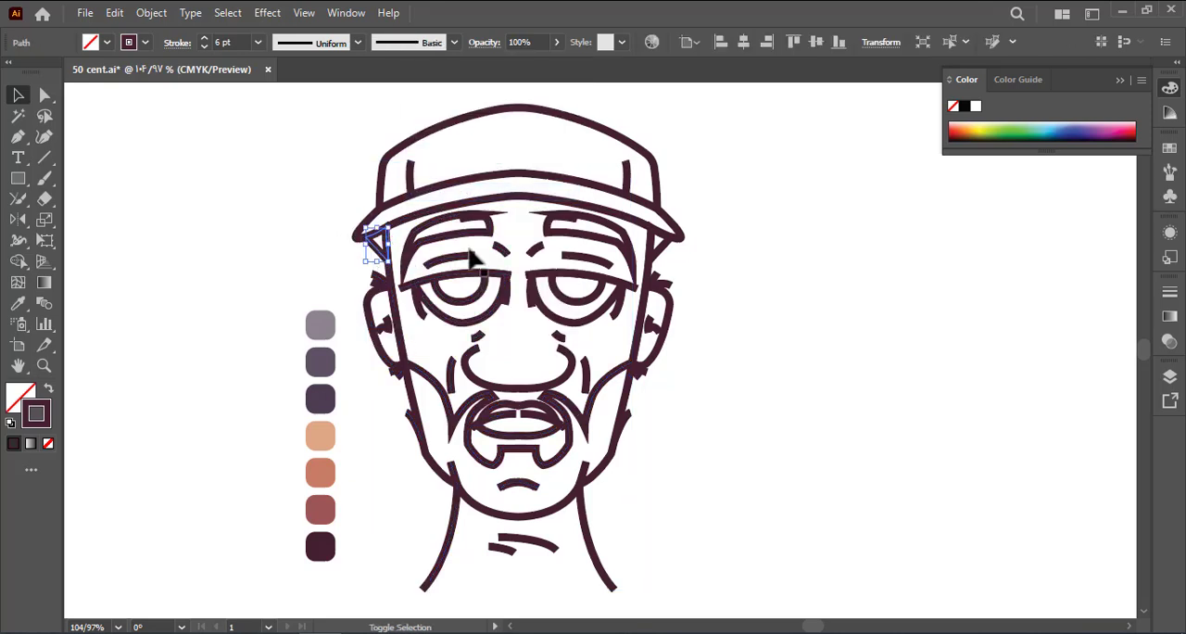
left_click(664, 262, "shift")
left_click(49, 392)
left_click(155, 393)
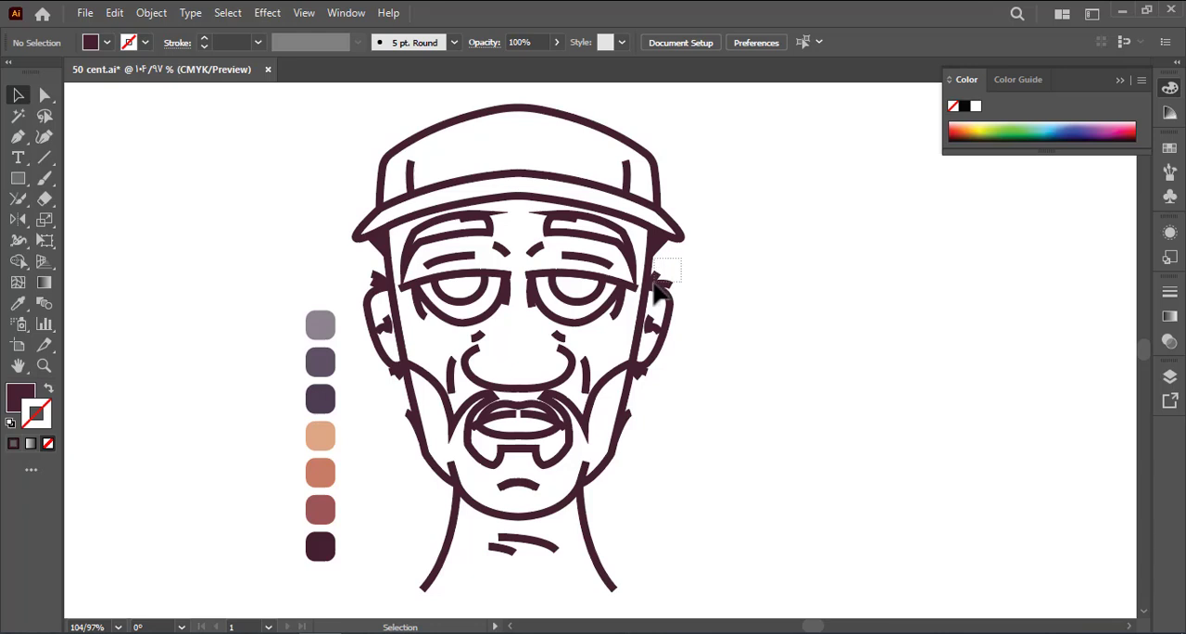
Give the short hair strokes above both ears the one-sided tapered width profile
left_click_drag(654, 283, 374, 276)
left_click(378, 282, "shift")
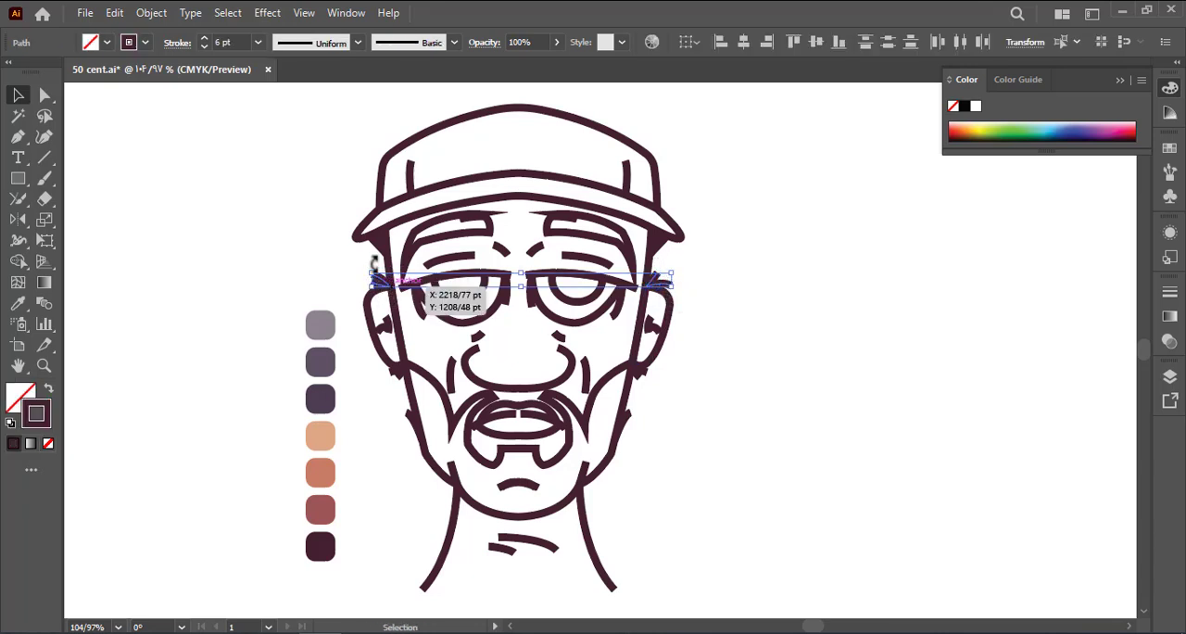
left_click(312, 52)
left_click(318, 192)
left_click(313, 213)
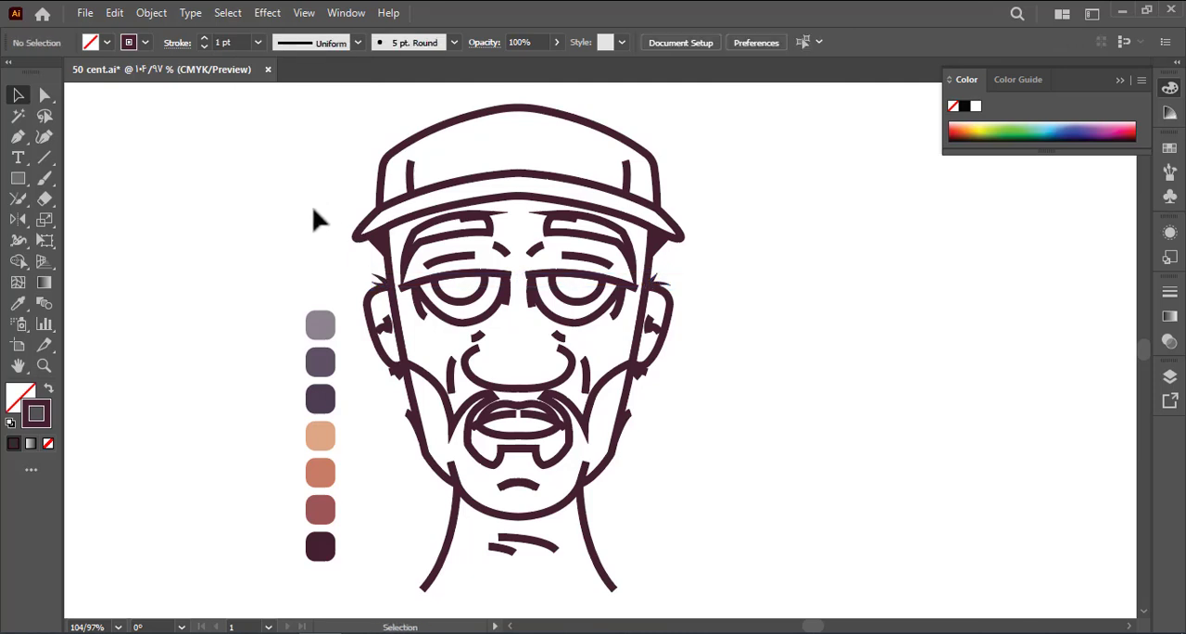
Apply the one-sided tapered width profile to the hair strokes below both ears and along the jaw
left_click(381, 354)
left_click_drag(701, 356, 650, 337)
left_click(644, 390)
left_click(626, 396)
left_click(605, 393)
left_click_drag(600, 368, 598, 367)
left_click(389, 425)
left_click_drag(405, 368, 414, 371)
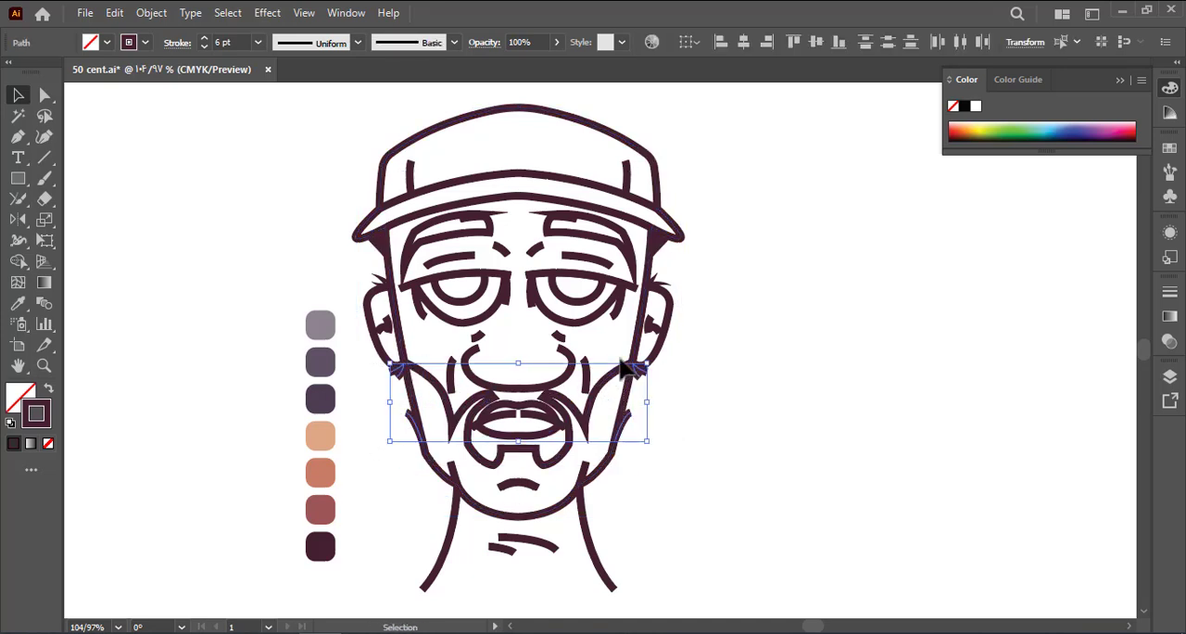
left_click(318, 43)
left_click(330, 178)
left_click(318, 190)
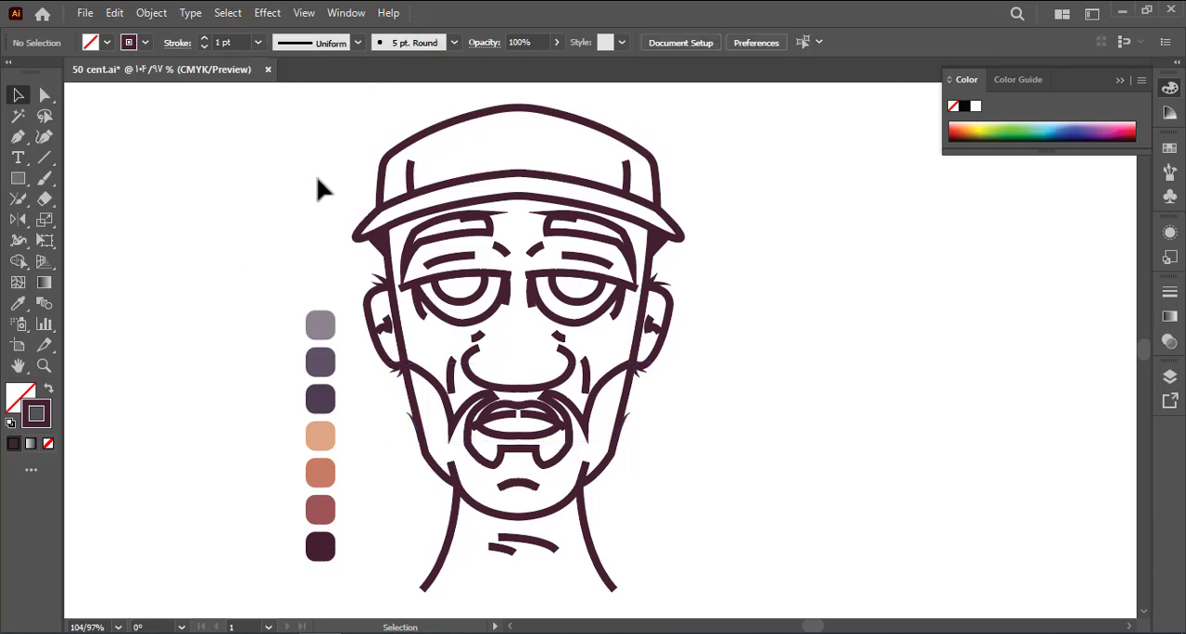
Taper the two short lines where the jaw meets the neck with the one-sided width profile
left_click(582, 470)
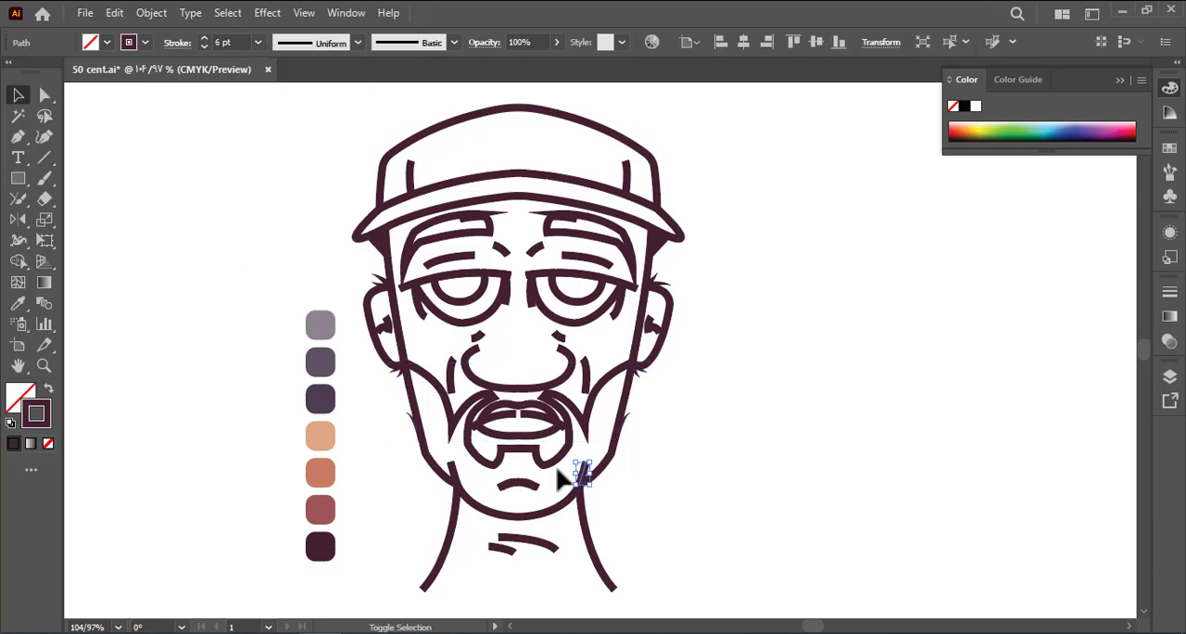
left_click(452, 470, "shift")
left_click(316, 44)
left_click(310, 178)
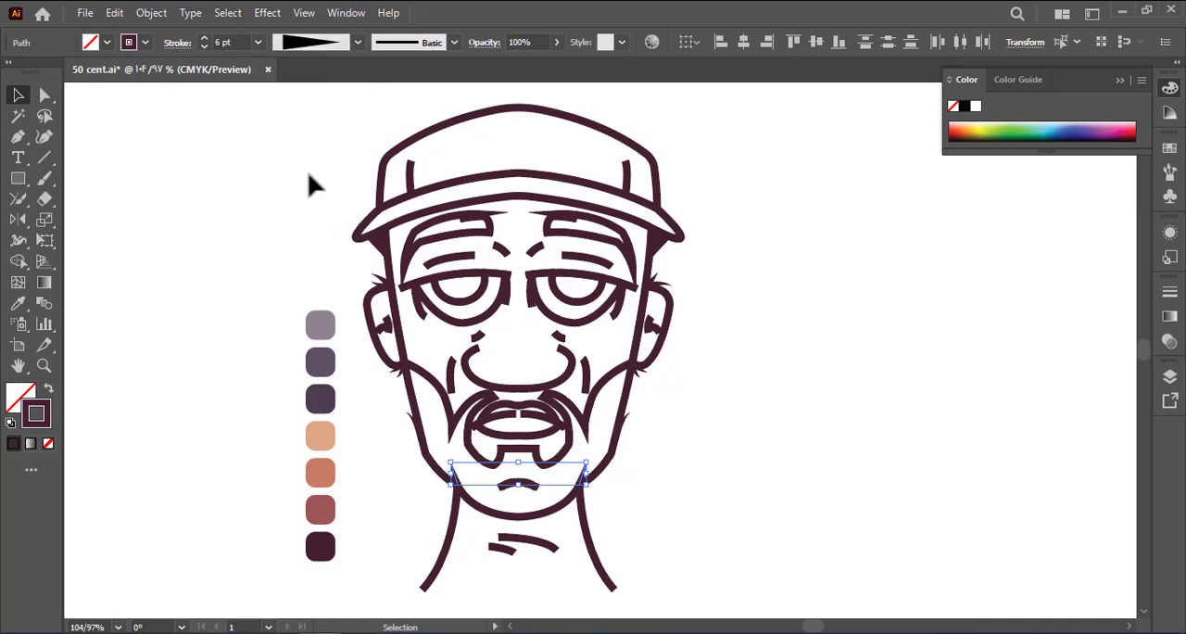
left_click(313, 186)
Give both vertical cheek lines beside the nose the lens-shaped width profile with a 2 pt stroke
left_click_drag(421, 242, 399, 245)
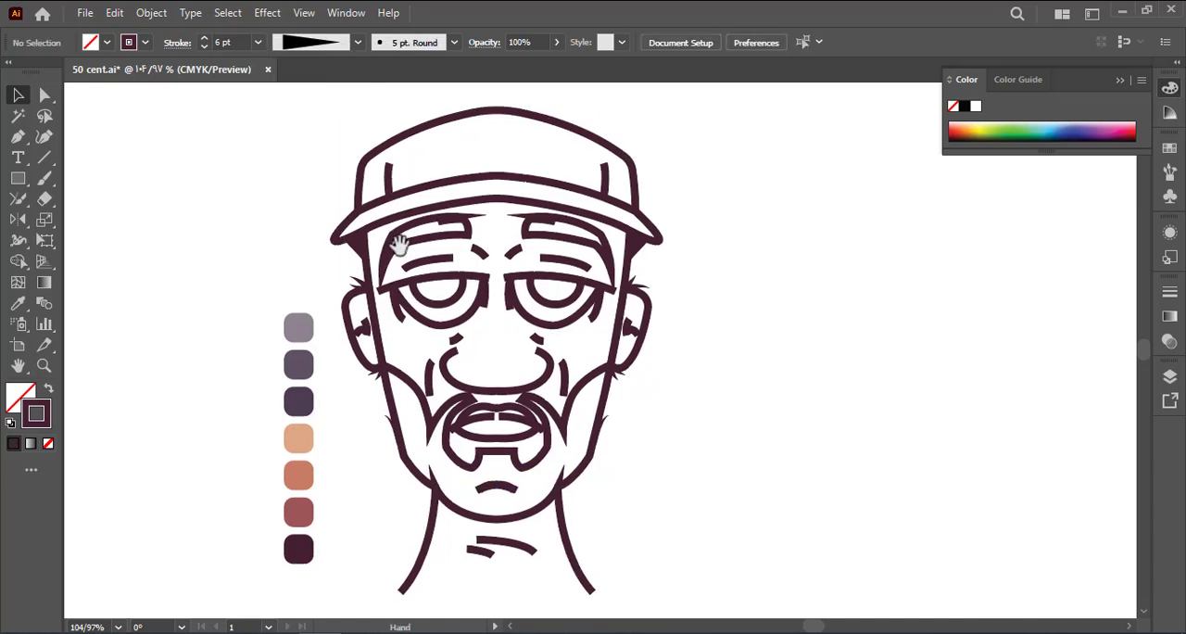
left_click(426, 369)
left_click(562, 382, "shift")
left_click(357, 42)
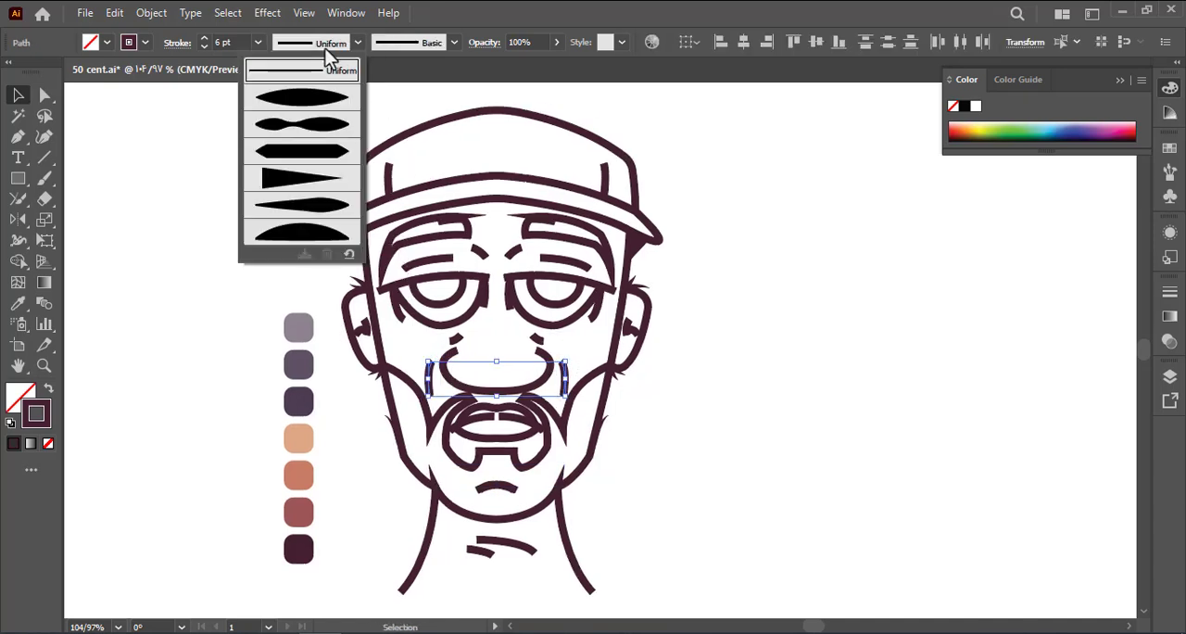
left_click(306, 89)
left_click(257, 42)
left_click(278, 136)
left_click(295, 157)
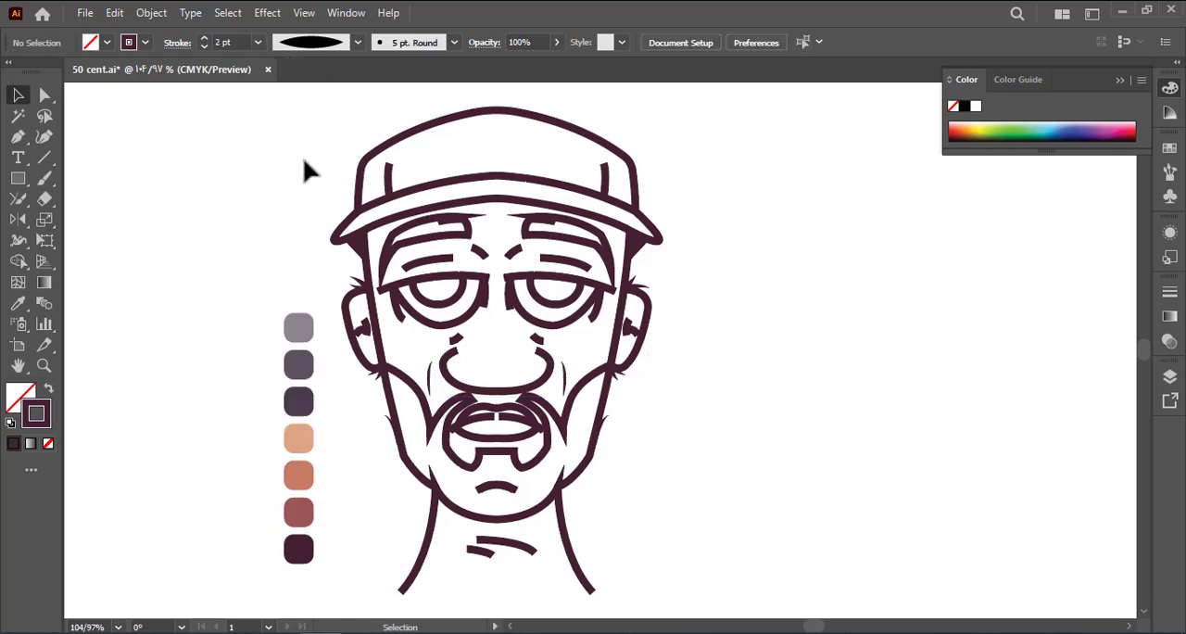
Give the two short marks above the nostrils the lens-shaped width profile with a 1 pt stroke
left_click(453, 340)
left_click(535, 339, "shift")
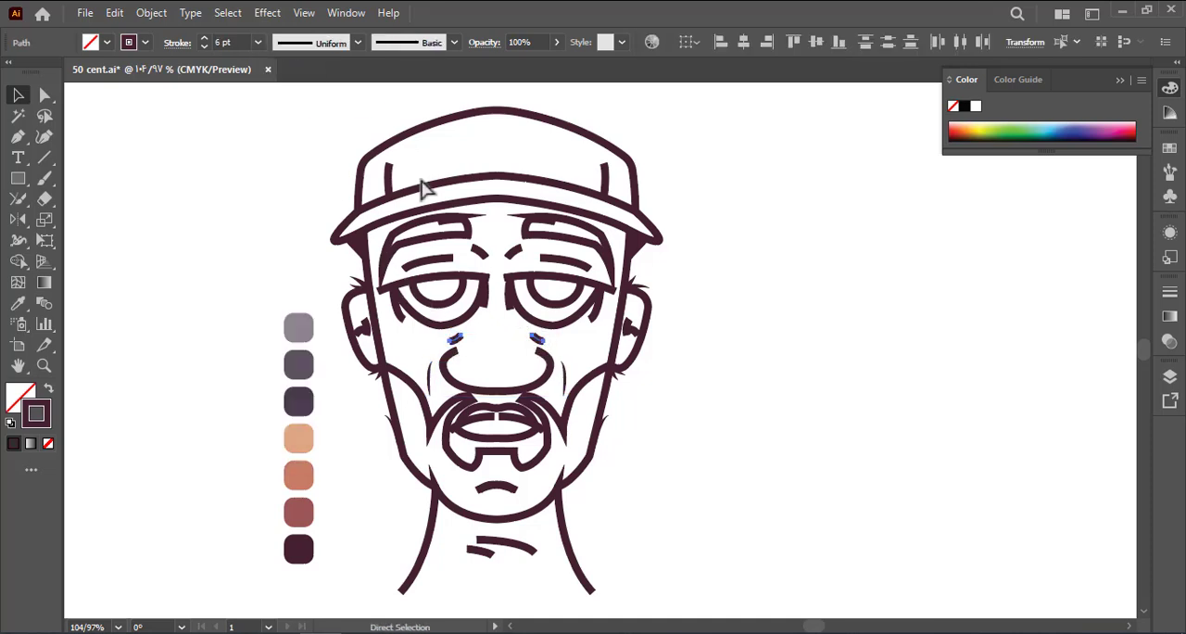
left_click(320, 43)
left_click(257, 44)
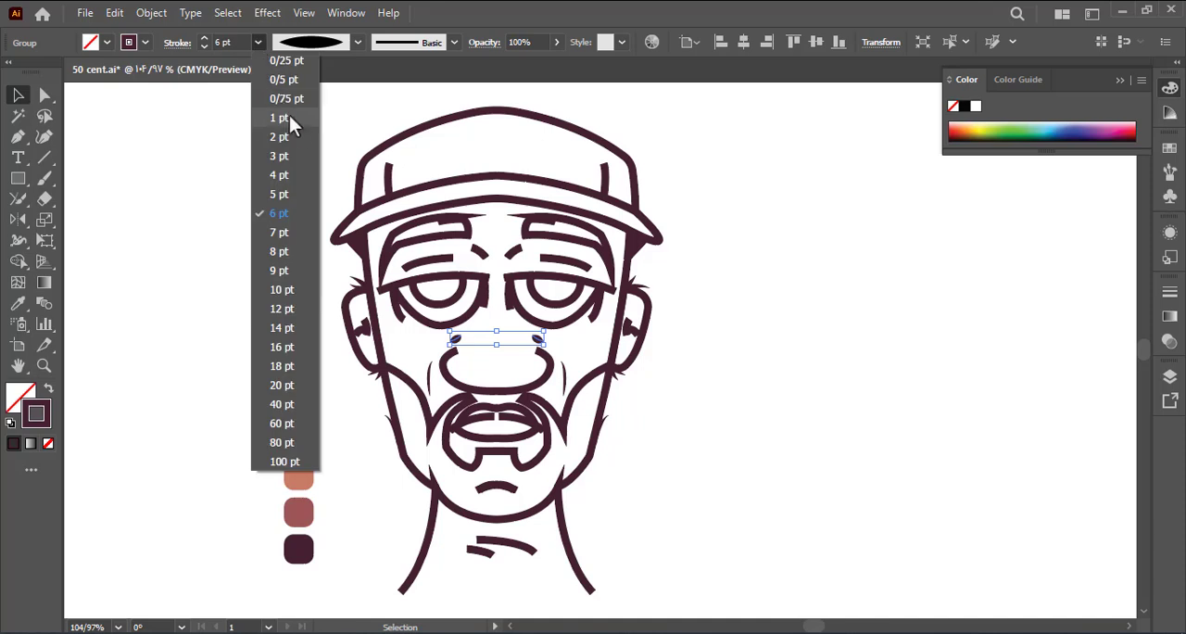
left_click(289, 116)
left_click(294, 124)
Swap fill and stroke on both irises so they are solid dark maroon without an outline
left_click(546, 310)
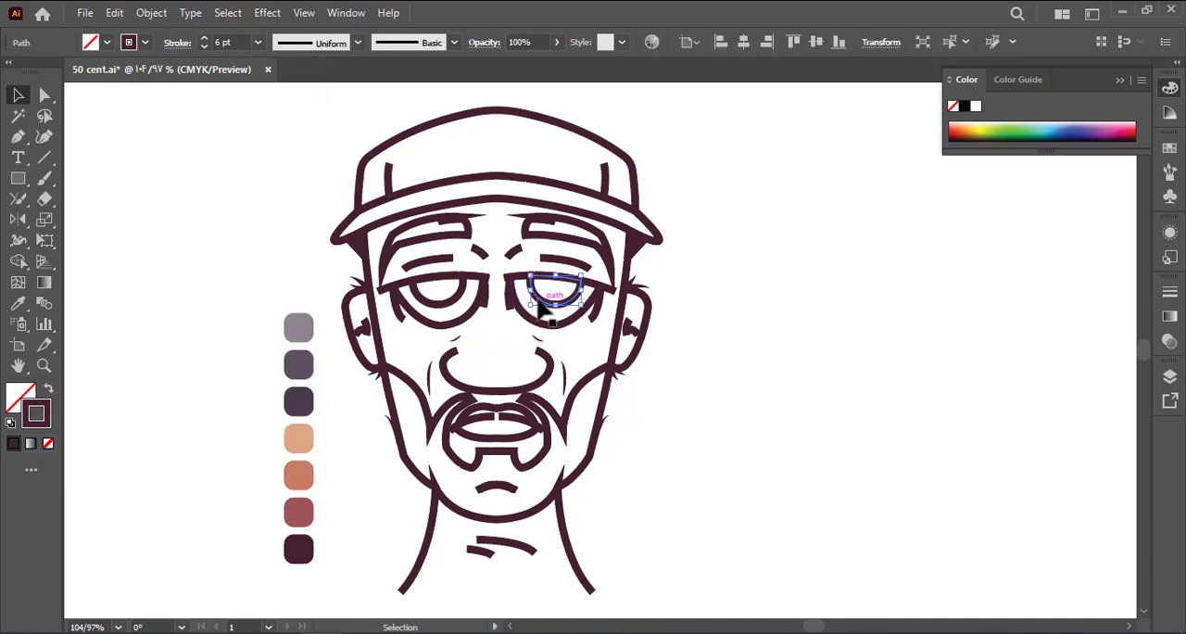
left_click(443, 314, "shift")
left_click(48, 387)
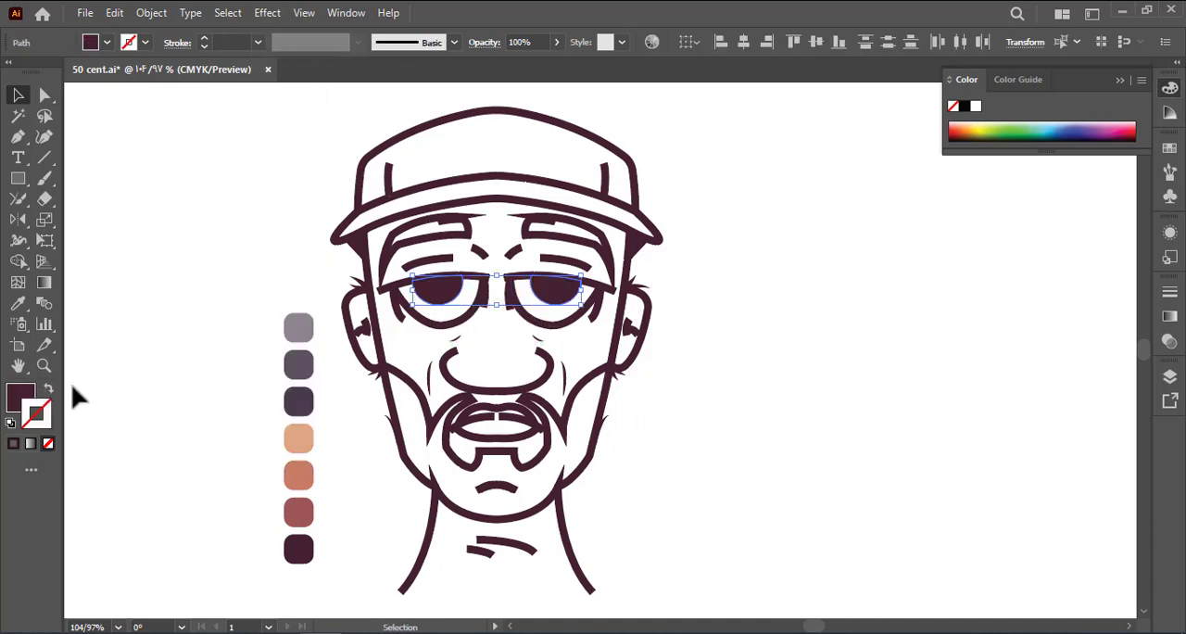
left_click(102, 394)
Group the crease lines at the sides of both eyes, apply the one-sided tapered width profile, and save the document
left_click(593, 314)
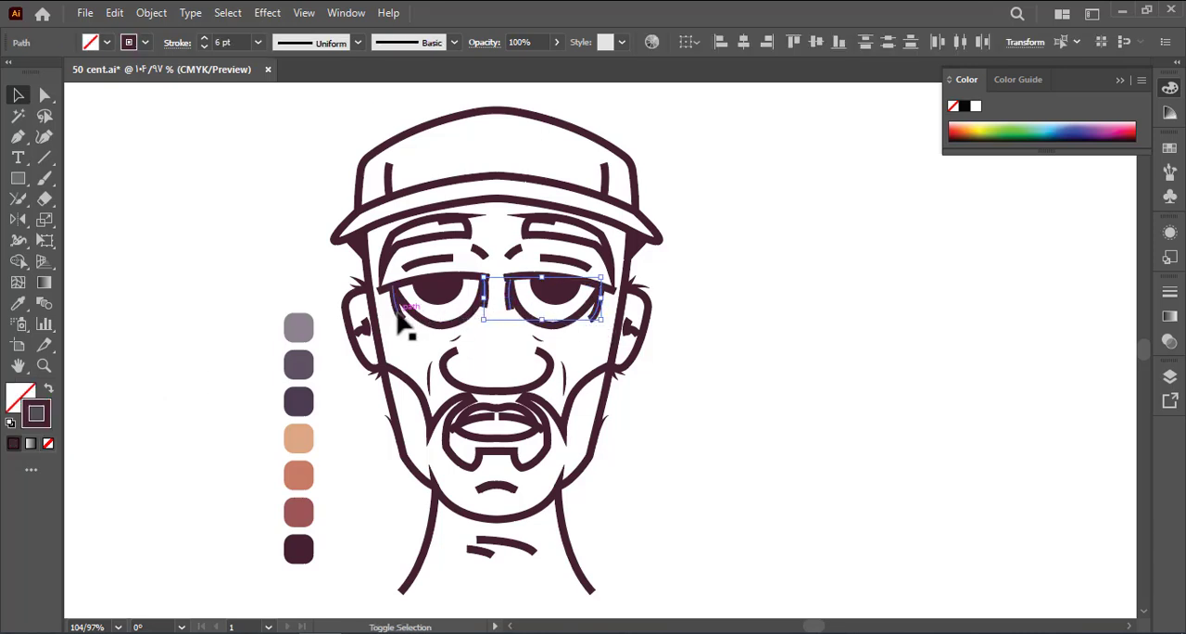
key("ctrl+g")
left_click(313, 45)
left_click(312, 176)
left_click(311, 176)
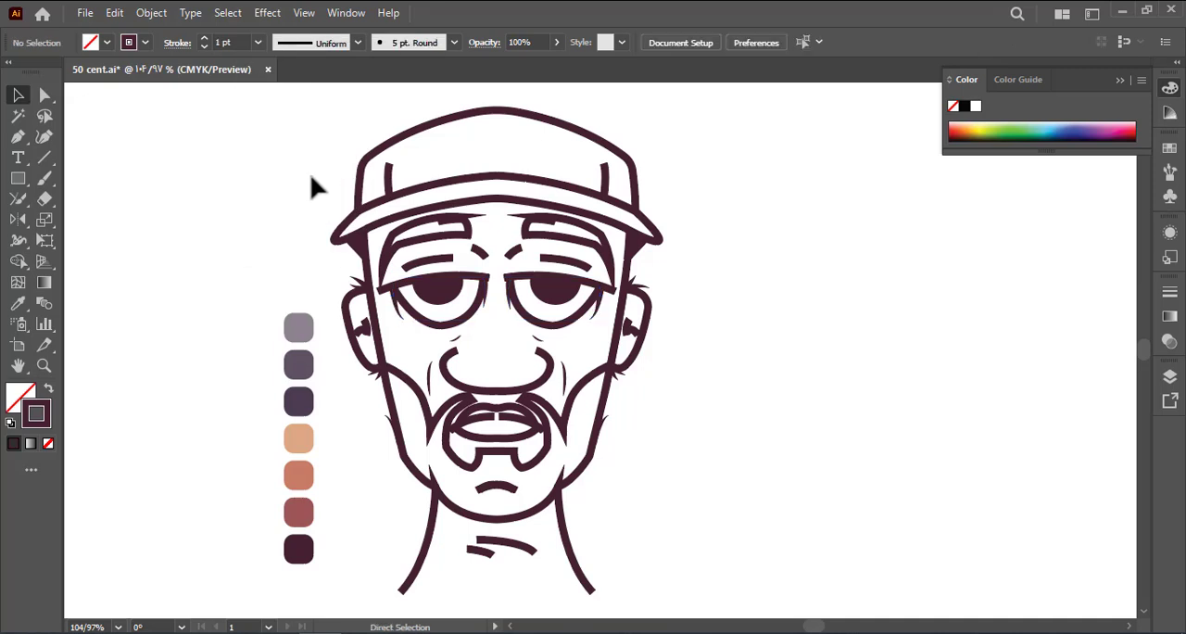
key("ctrl+s")
left_click_drag(309, 186, 306, 198)
Give both upper eyelid lines the lens-shaped width profile with a 6 pt stroke
left_click(505, 294)
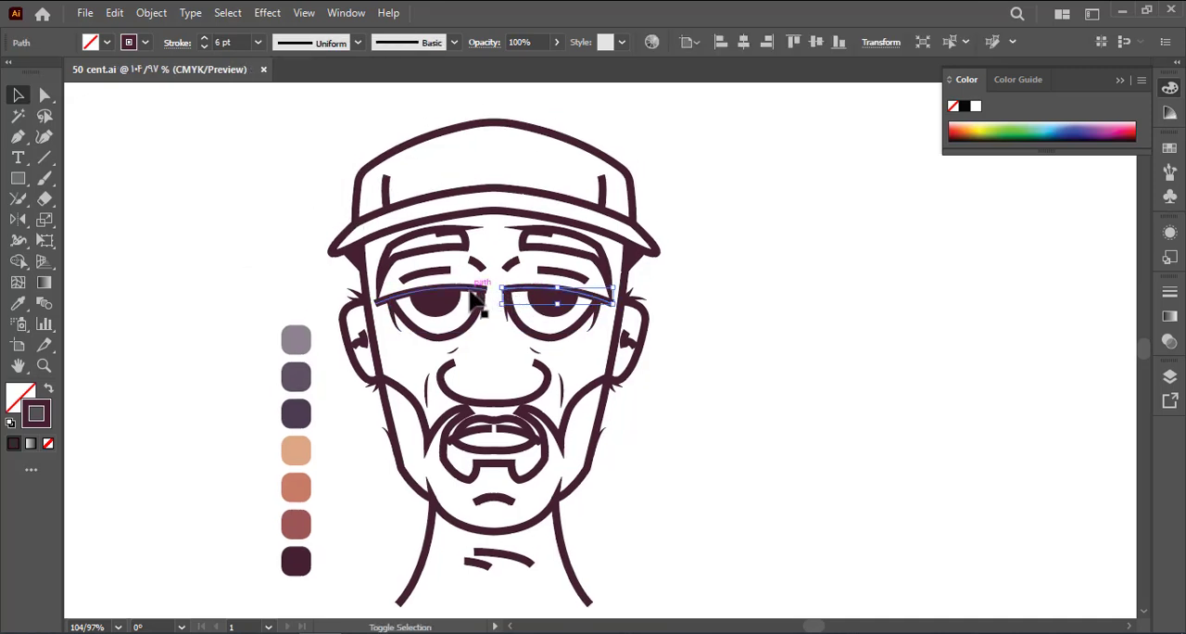
left_click(474, 298, "shift")
left_click(454, 42)
left_click(259, 109)
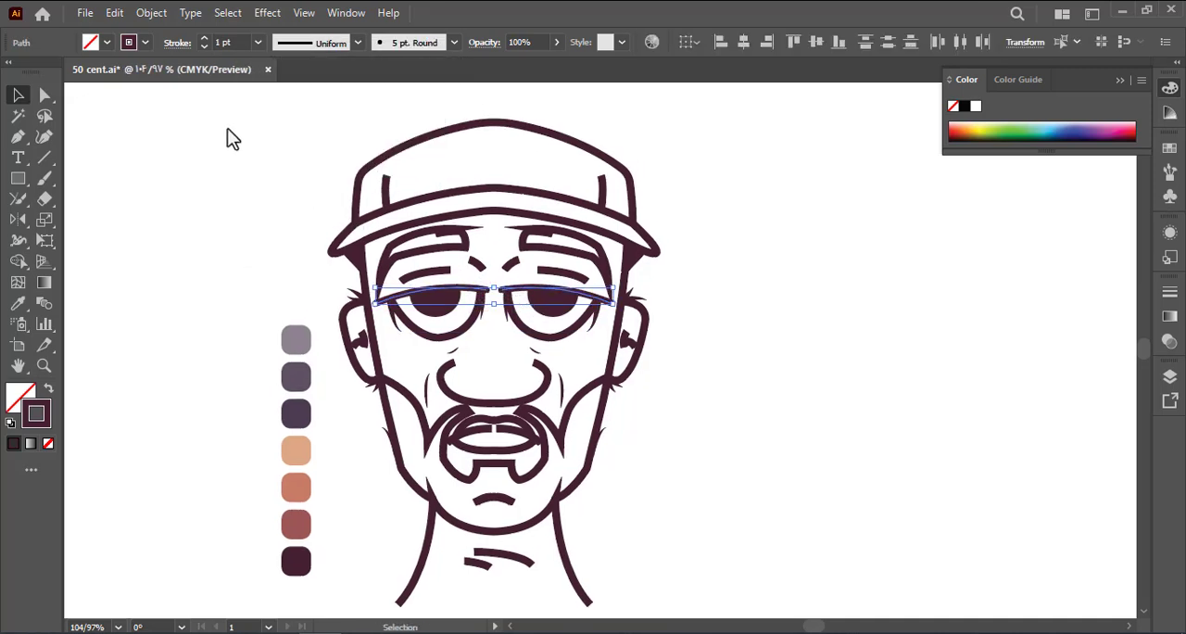
left_click(227, 128)
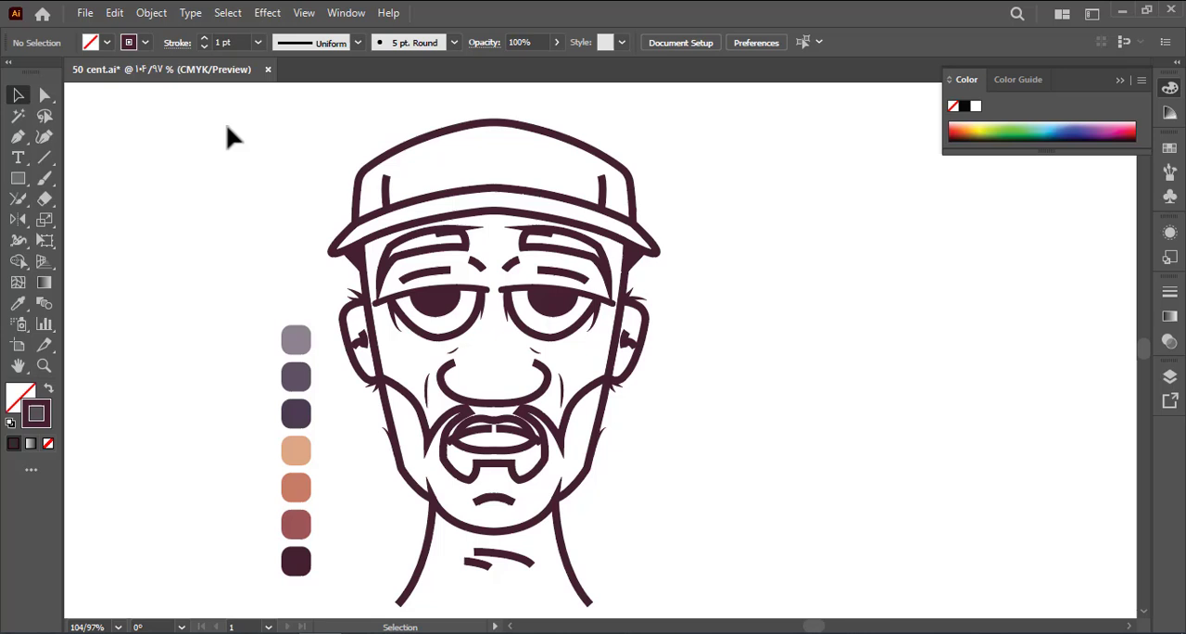
left_click(313, 48)
left_click(305, 110)
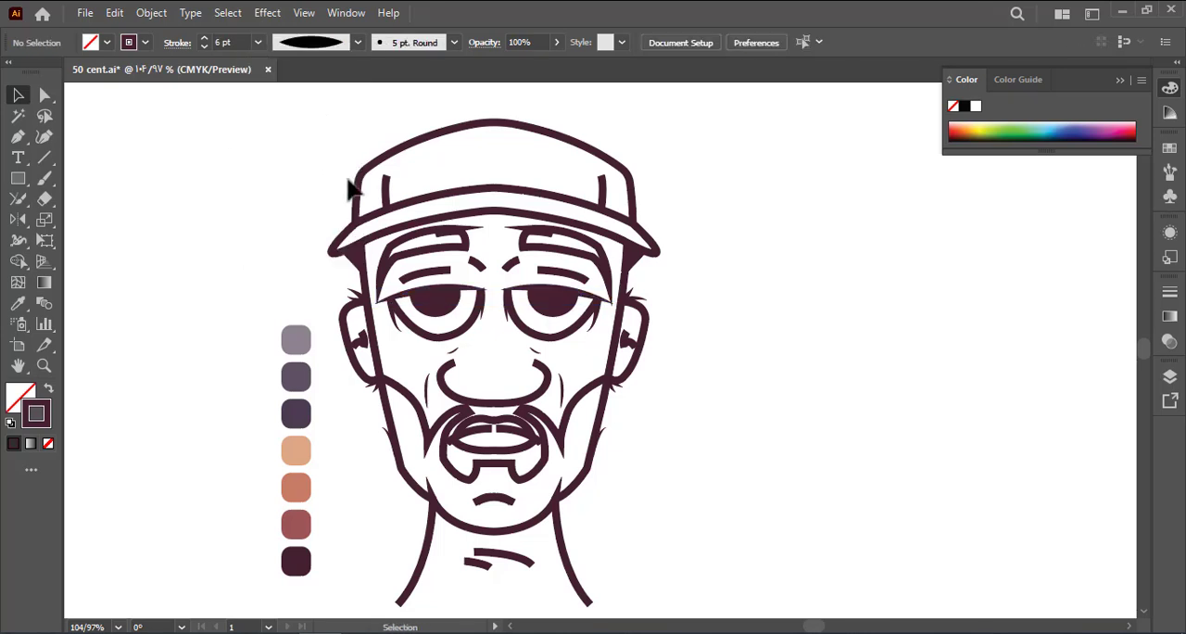
Set the stroke weight of both lower eye outlines to 5 pt
left_click(465, 337)
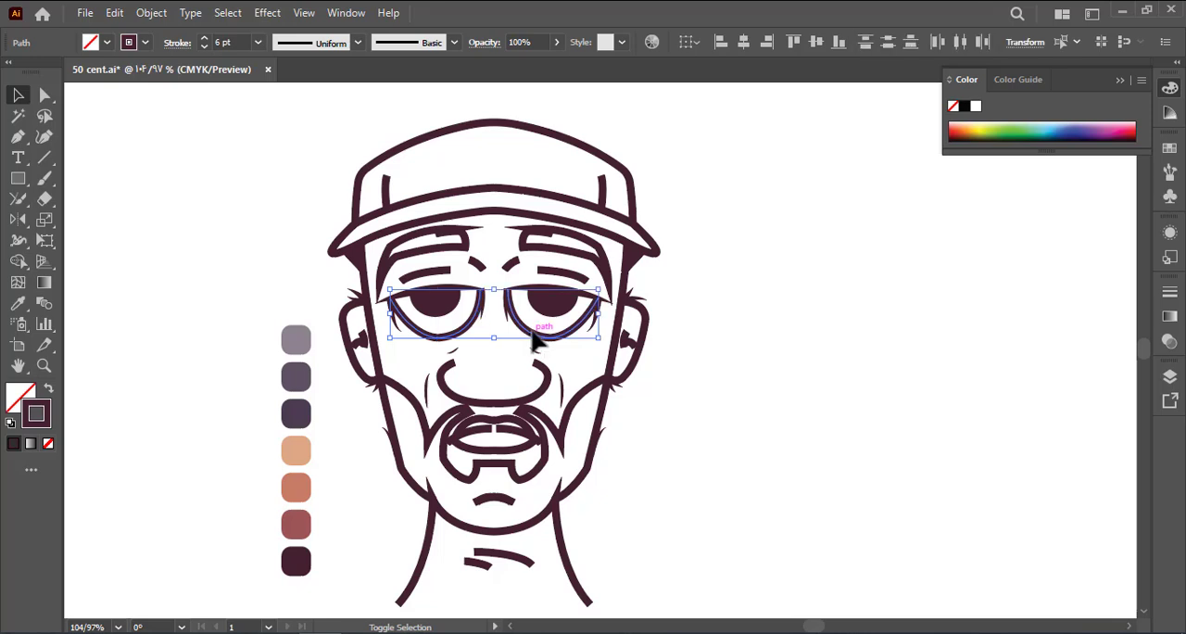
left_click(259, 43)
left_click(291, 191)
left_click(294, 196)
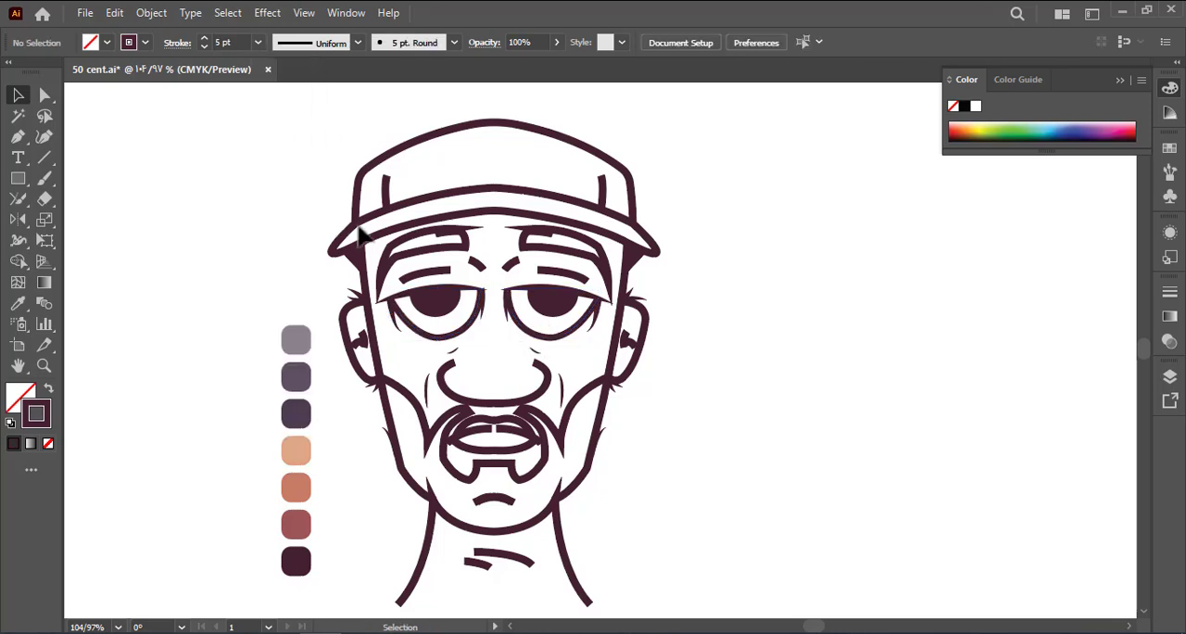
Apply the lens-shaped width profile to the crease lines above the eyelids and the frown lines between the eyebrows
left_click(440, 272)
left_click(559, 272, "shift")
left_click(313, 45)
left_click(303, 102)
left_click(295, 111)
left_click(476, 264)
left_click(510, 264, "shift")
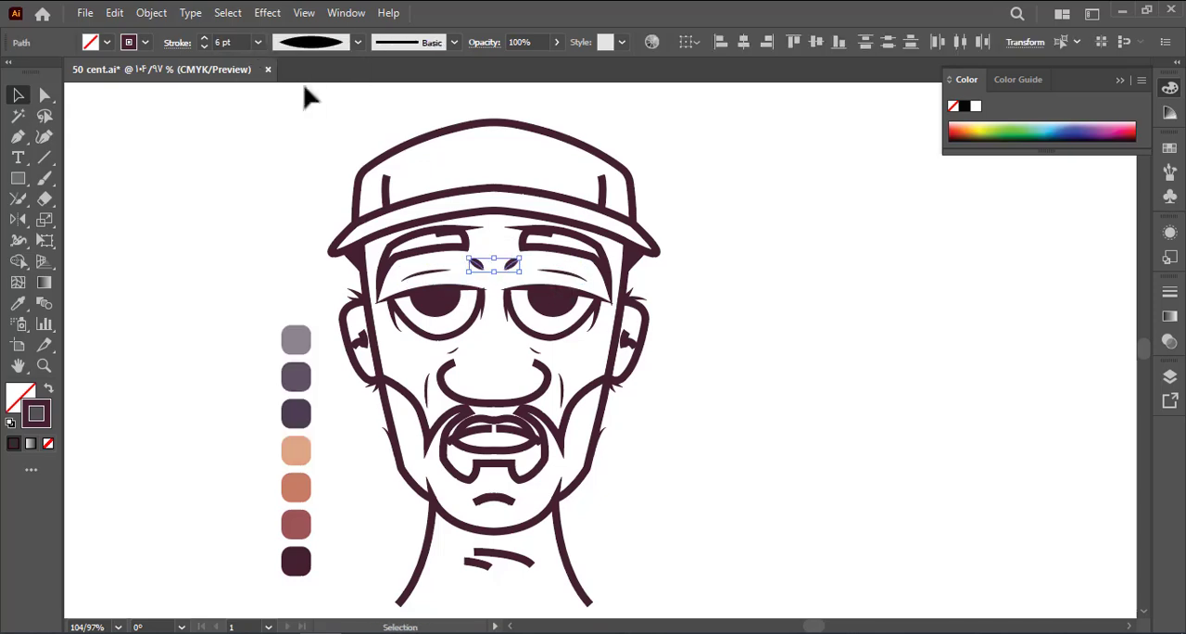
left_click(292, 116)
Swap fill and stroke on both eyebrows so they are solid dark maroon shapes
left_click(454, 248)
left_click(534, 248, "shift")
key("shift+x")
Give the two short crease lines on the sides of the cap the one-sided tapered width profile
left_click_drag(552, 167, 609, 196)
left_click(317, 43)
left_click(310, 171)
Round the centre corner of the line between the cap's crown and brim to a radius of about 56 pt
left_click_drag(476, 192, 473, 244)
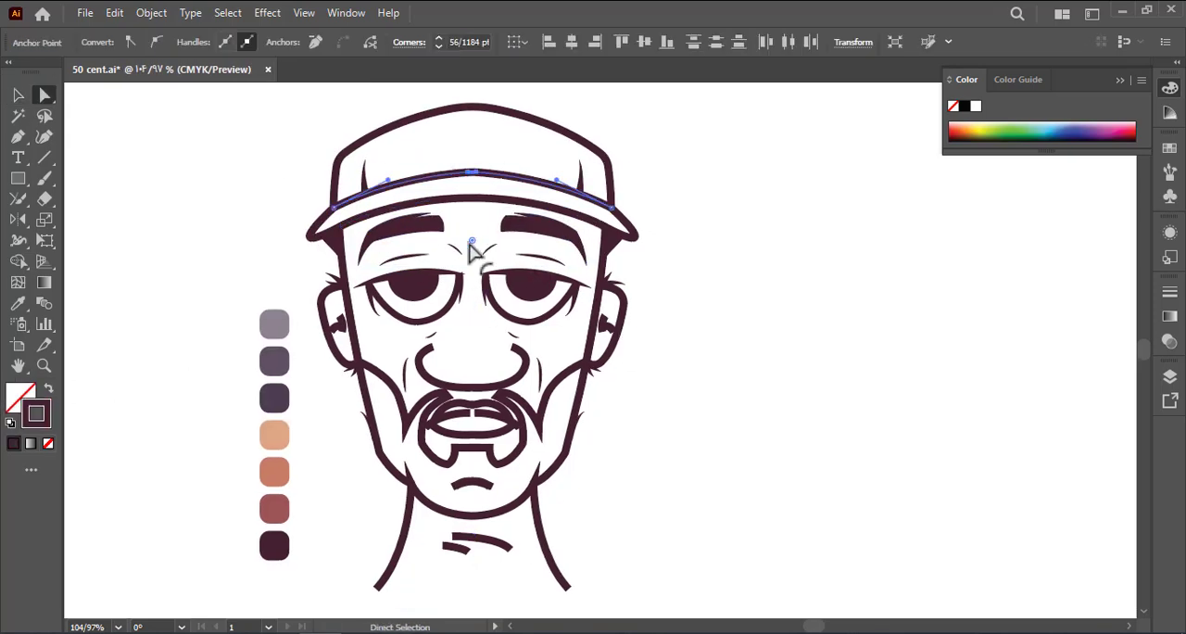
scroll(708, 408, "down", 4)
left_click(708, 435)
left_click_drag(689, 320, 600, 297)
left_click_drag(478, 335, 573, 335)
left_click_drag(420, 365, 546, 365)
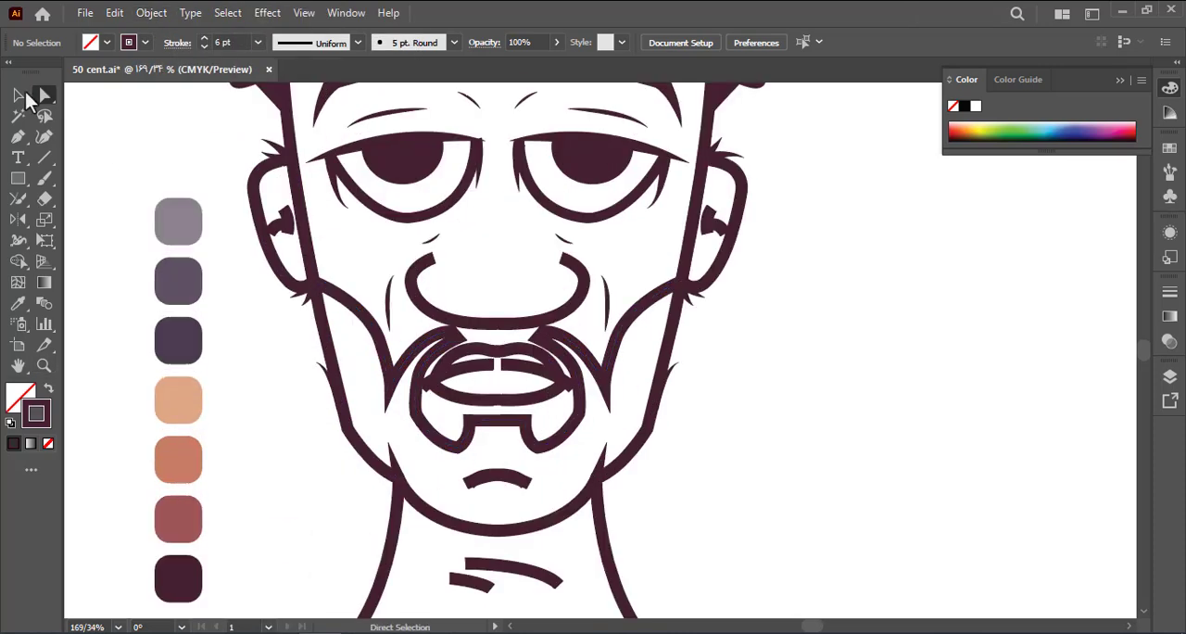
Set the stroke weight of the moustache, goatee and cheek-fold outline to 4 pt
left_click(21, 94)
left_click(371, 325)
left_click(627, 325, "shift")
left_click_drag(476, 238, 340, 245)
left_click_drag(508, 314, 579, 314)
Round the corners at both inner ends of the moustache outline and undo the last corner change
left_click(44, 94)
left_click(433, 276)
left_click_drag(425, 277, 537, 278)
left_click(434, 267)
left_click(682, 267, "shift")
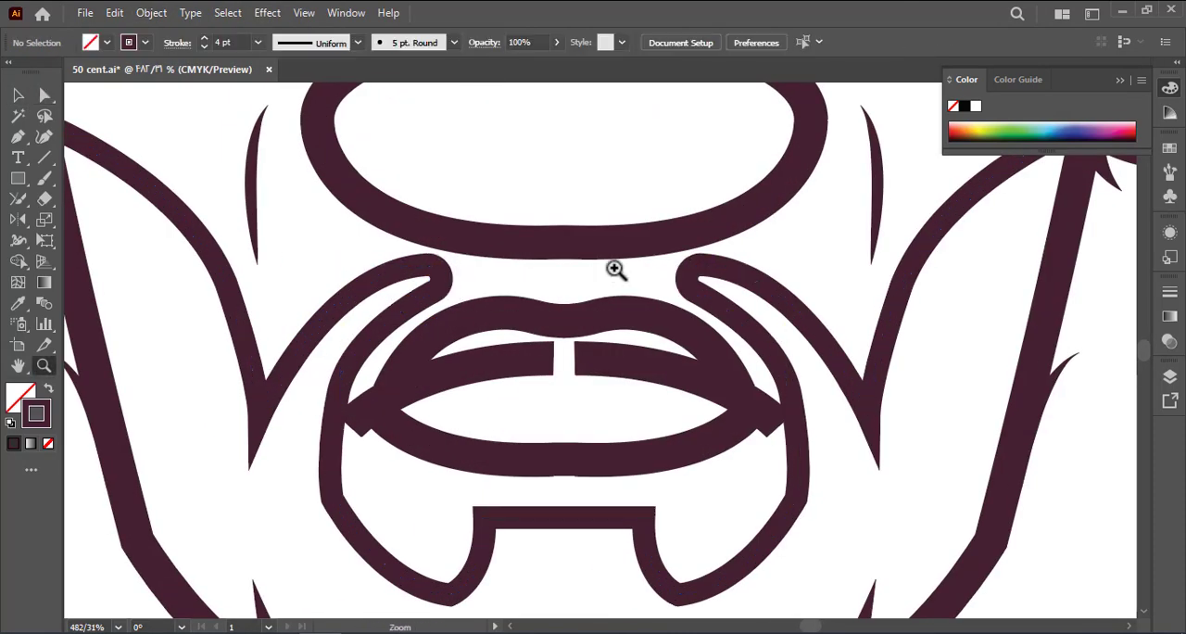
left_click_drag(503, 357, 370, 357)
key("ctrl+z")
left_click(45, 94)
Give the nose outline the lens-shaped width profile with a 5 pt stroke
left_click(18, 95)
left_click(516, 328)
left_click(357, 42)
left_click(305, 97)
left_click(258, 42)
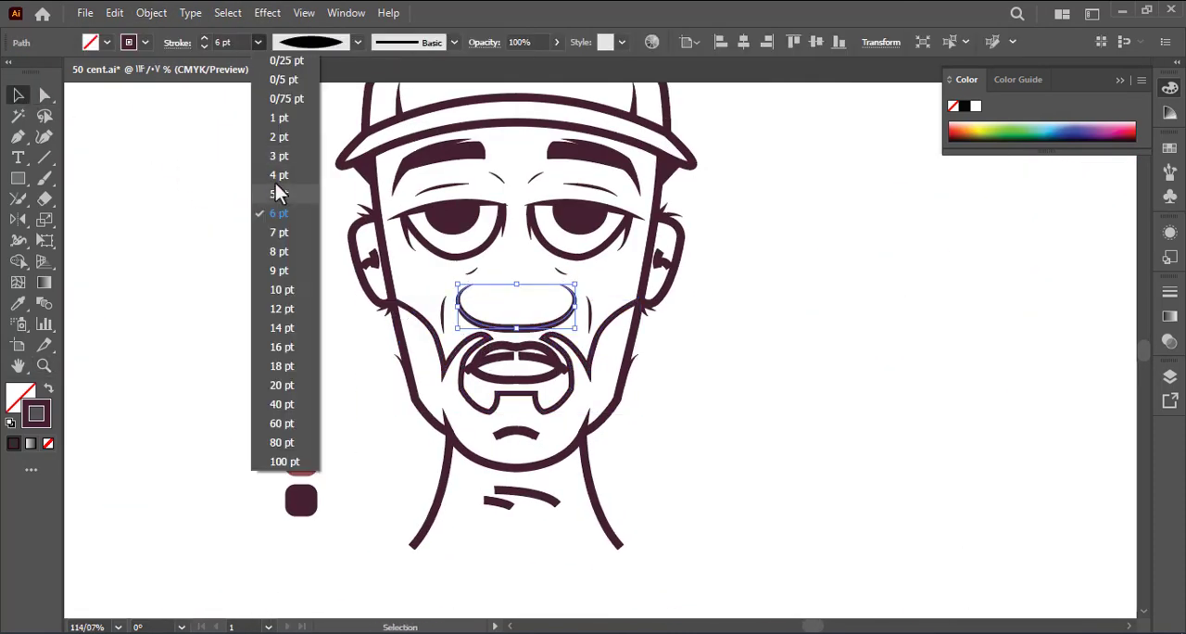
left_click(275, 192)
Move the outer end points of the middle lip line slightly inward at both corners of the mouth
left_click_drag(552, 381, 640, 381)
left_click(44, 94)
left_click_drag(362, 359, 381, 362)
left_click_drag(585, 359, 564, 362)
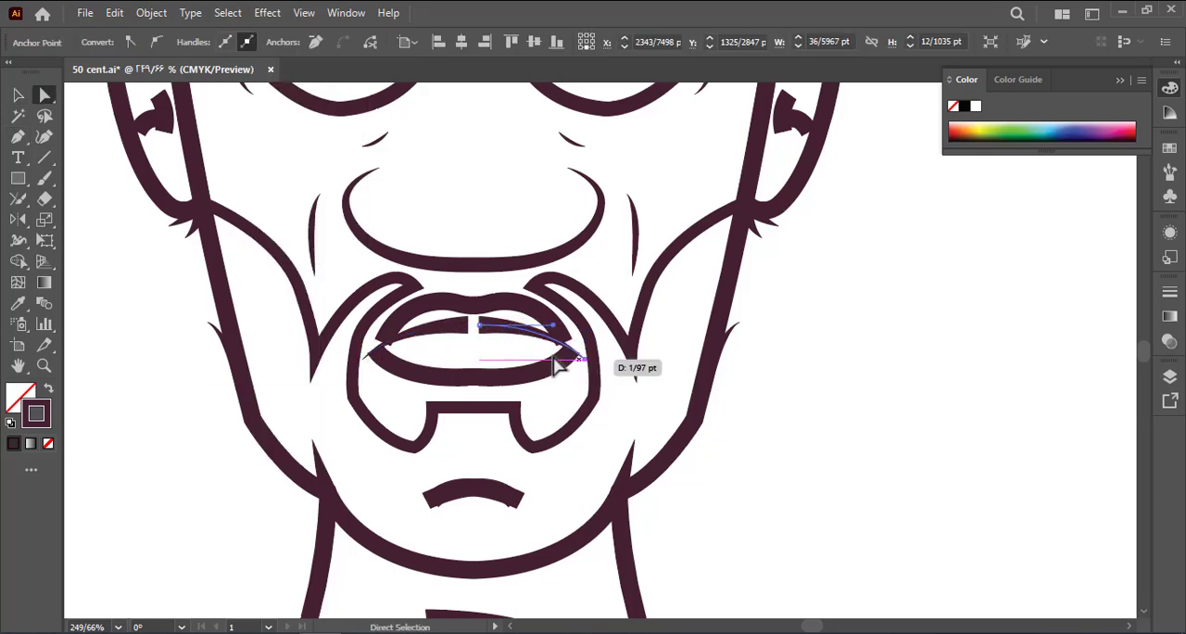
Give the upper lip outline the lens-shaped width profile with a 3 pt stroke
left_click(18, 95)
left_click(398, 317)
left_click(273, 231)
left_click(426, 304)
left_click(357, 43)
left_click(304, 96)
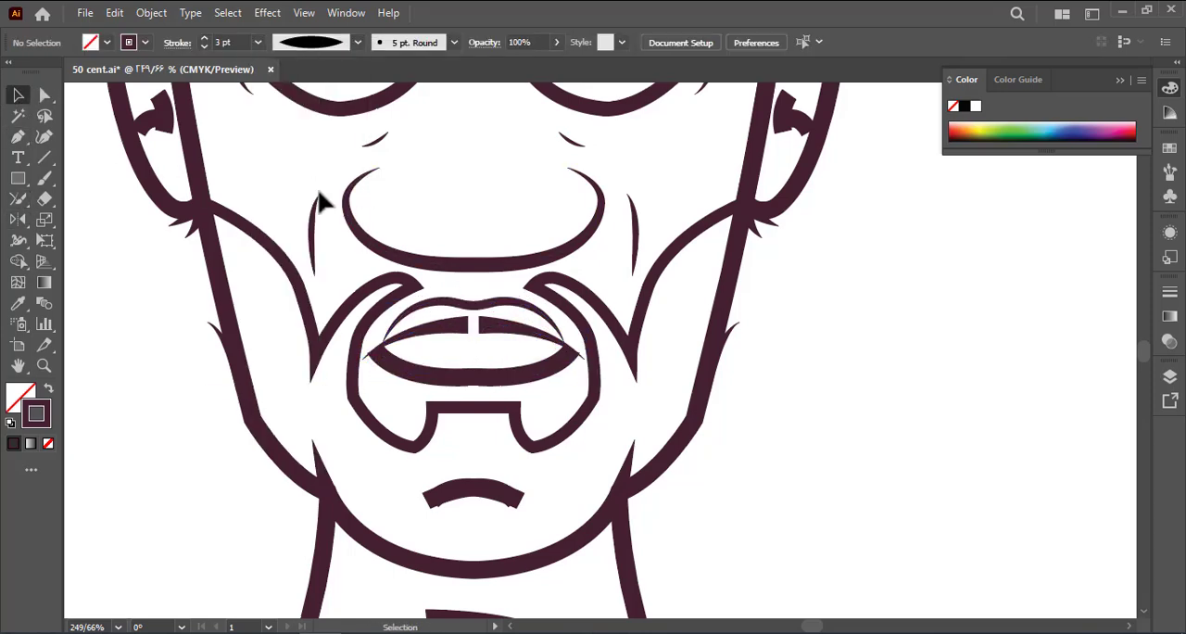
Apply the lens-shaped width profile to the lower lip outline
left_click(436, 373)
left_click(357, 42)
left_click(305, 97)
Join the two halves of the middle lip line and give it the lens-shaped width profile at 3 pt
left_click_drag(477, 295, 347, 302)
scroll(391, 341, "down", 6)
left_click(404, 326)
left_click(358, 43)
left_click(305, 96)
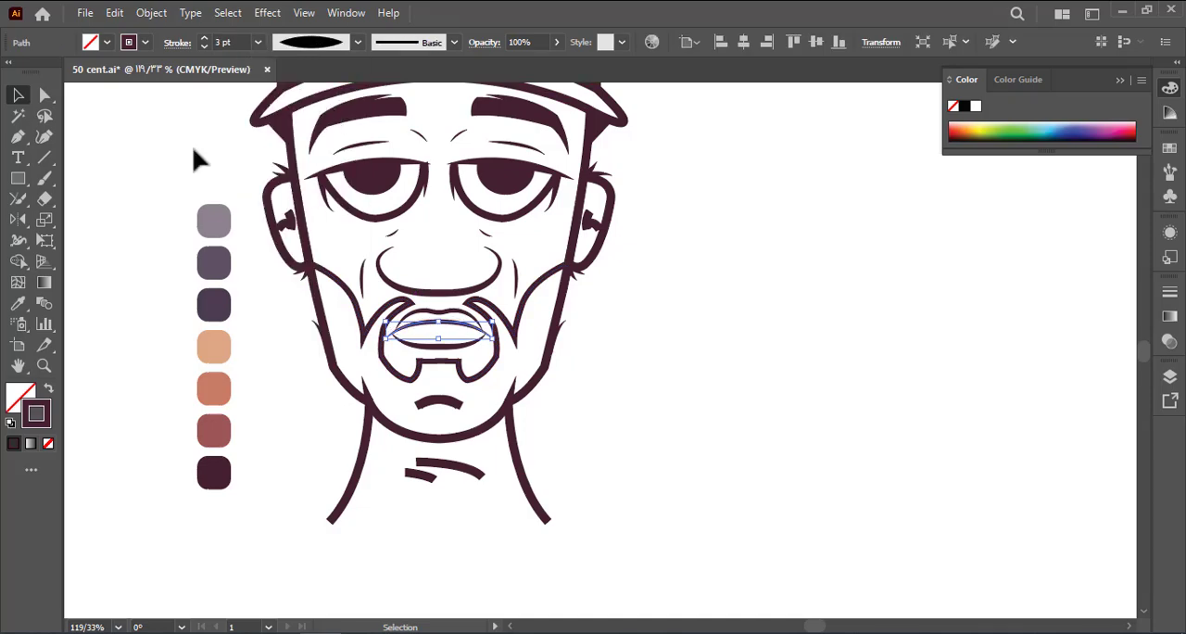
left_click(190, 154)
Round the upper corners of the notch in the goatee outline below the mouth
scroll(370, 508, "up", 3)
left_click(44, 94)
left_click(485, 311)
left_click_drag(479, 319, 469, 327)
left_click(405, 308)
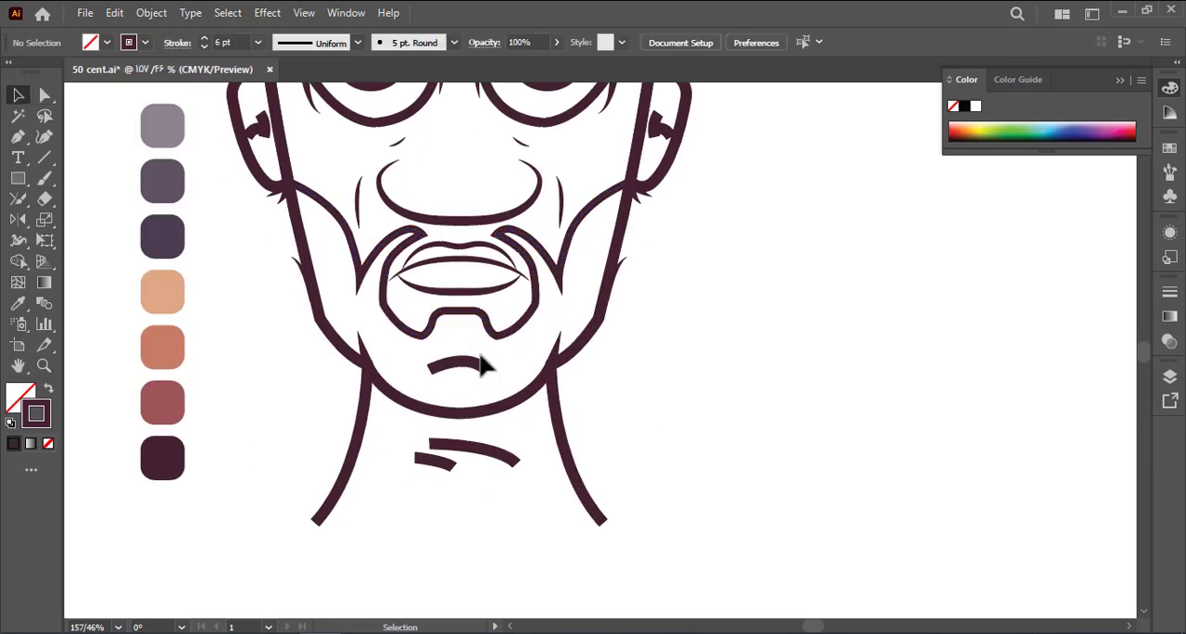
Give the short chin line and the inner ear lines tapered width profiles with a 3 pt stroke
left_click(290, 216)
left_click(681, 215, "shift")
left_click(357, 42)
left_click(305, 96)
left_click(258, 43)
left_click(275, 154)
left_click(357, 43)
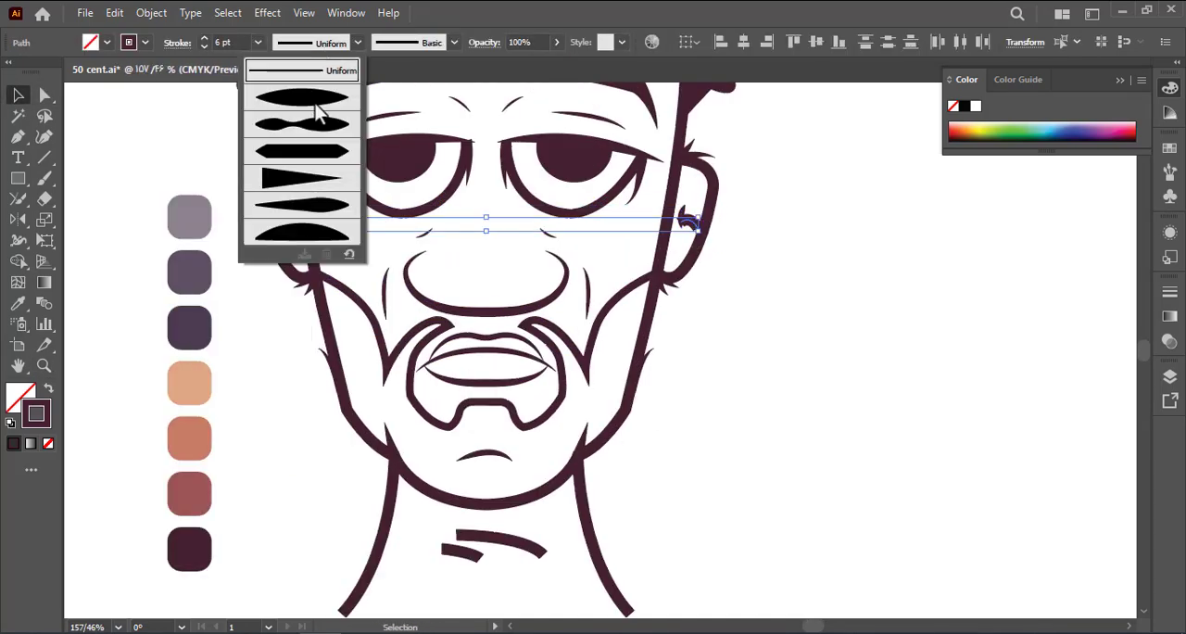
left_click(305, 177)
left_click(257, 43)
left_click(276, 154)
scroll(380, 229, "down", 4)
left_click(331, 225)
scroll(613, 309, "down", 2)
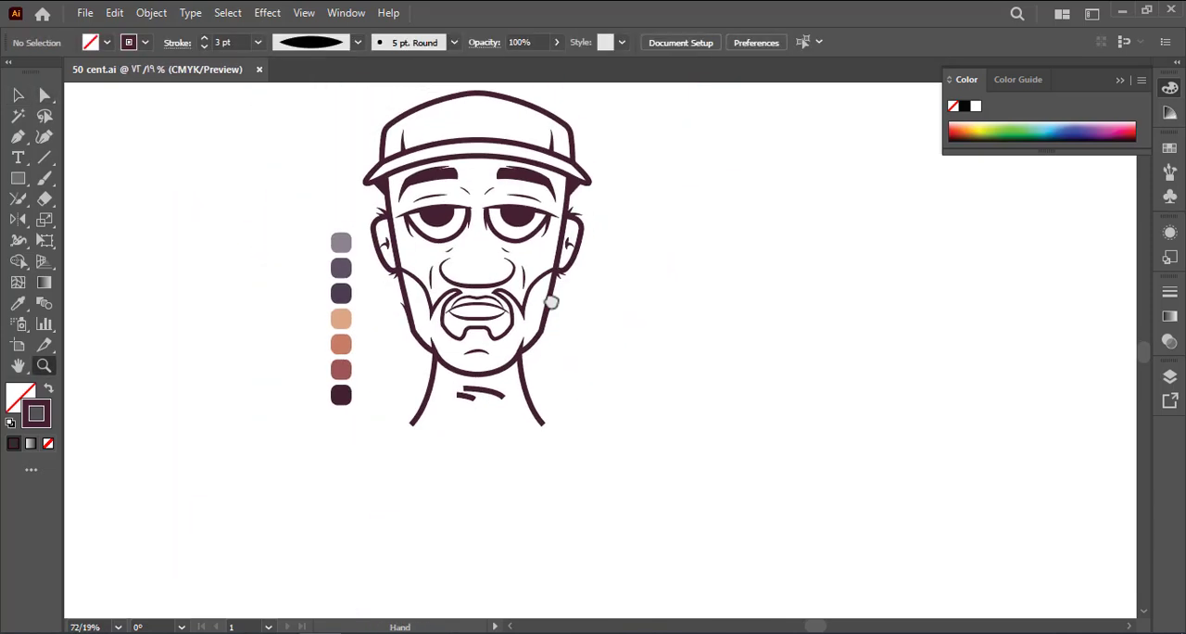
Apply tapered width profiles to the neck lines and the throat creases, with a 2 pt stroke on the creases
left_click(19, 94)
left_click(418, 412)
left_click(307, 46)
left_click(302, 99)
left_click_drag(433, 419, 492, 446)
left_click(258, 43)
left_click(292, 154)
left_click(274, 142)
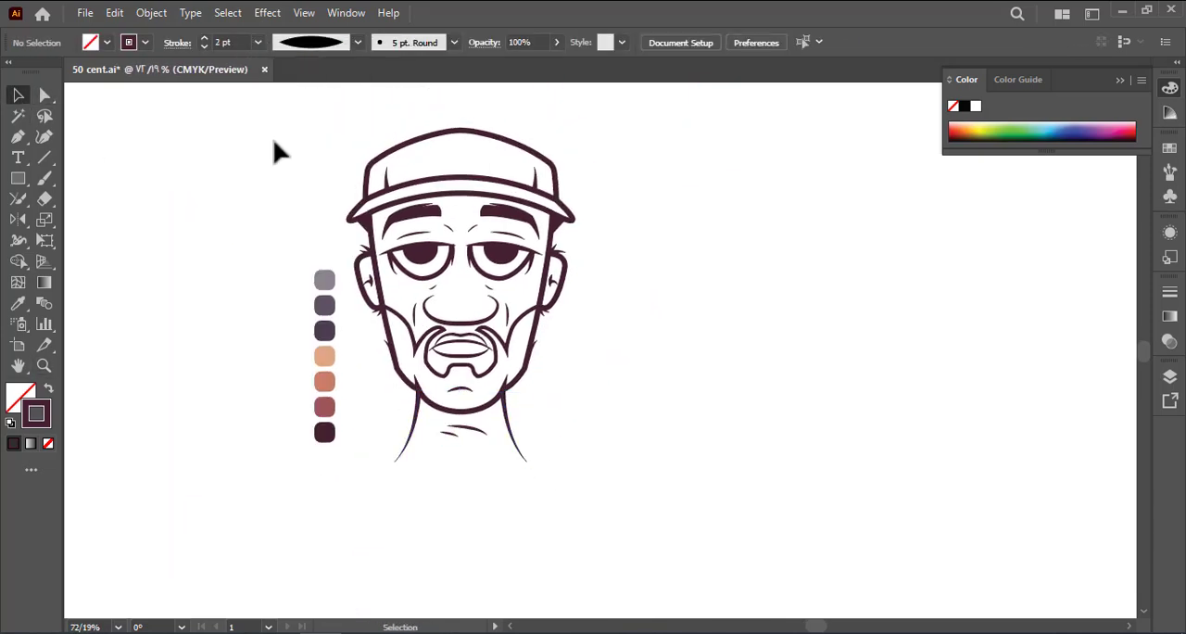
Adjust the outer corner of the maroon hair wedge beside the viewer's left temple to tuck under the brim tip
scroll(550, 387, "up", 1)
key("ctrl+a")
left_click(630, 247)
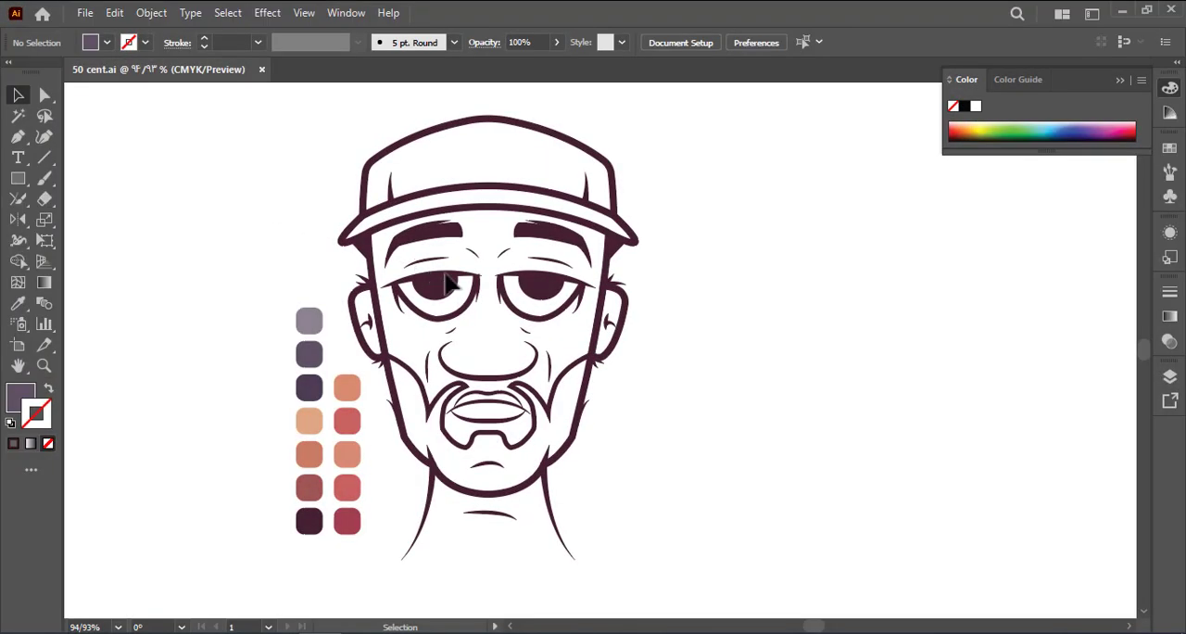
key("z")
left_click(581, 311)
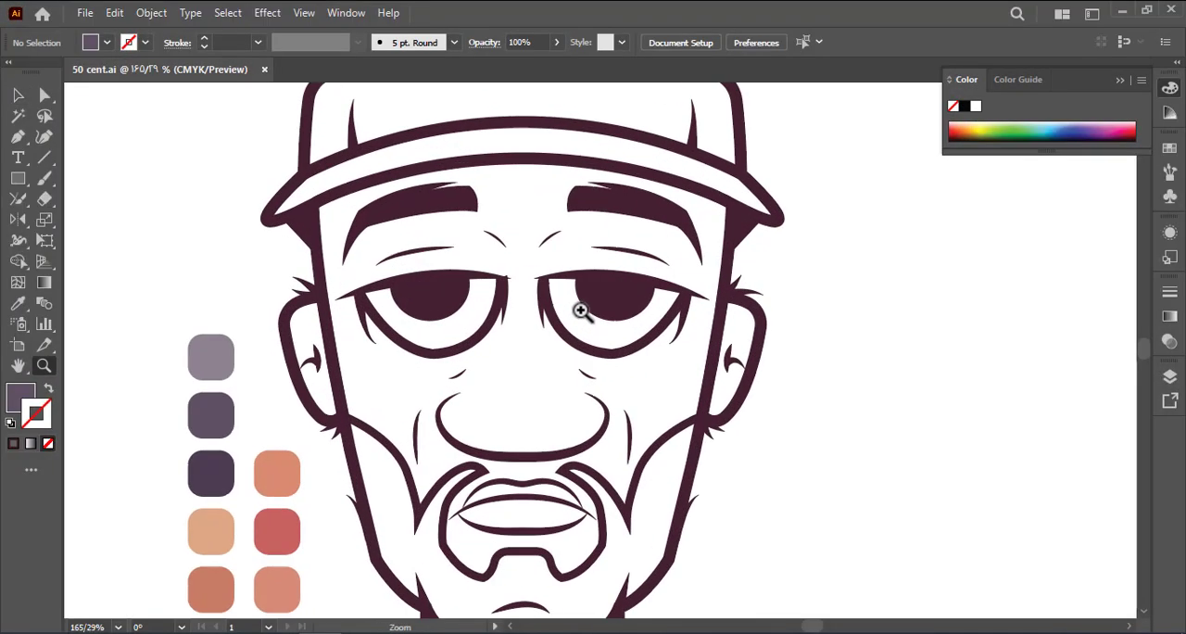
left_click(301, 242)
left_click_drag(282, 220, 267, 222)
left_click(275, 265)
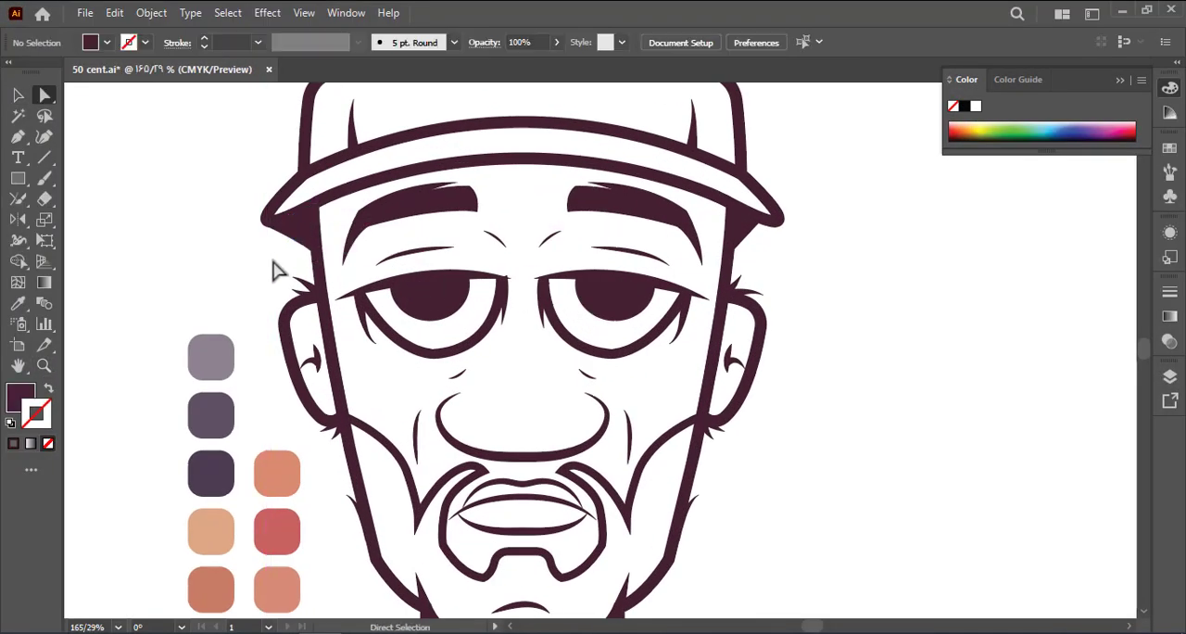
key("z")
left_click_drag(315, 285, 84, 291)
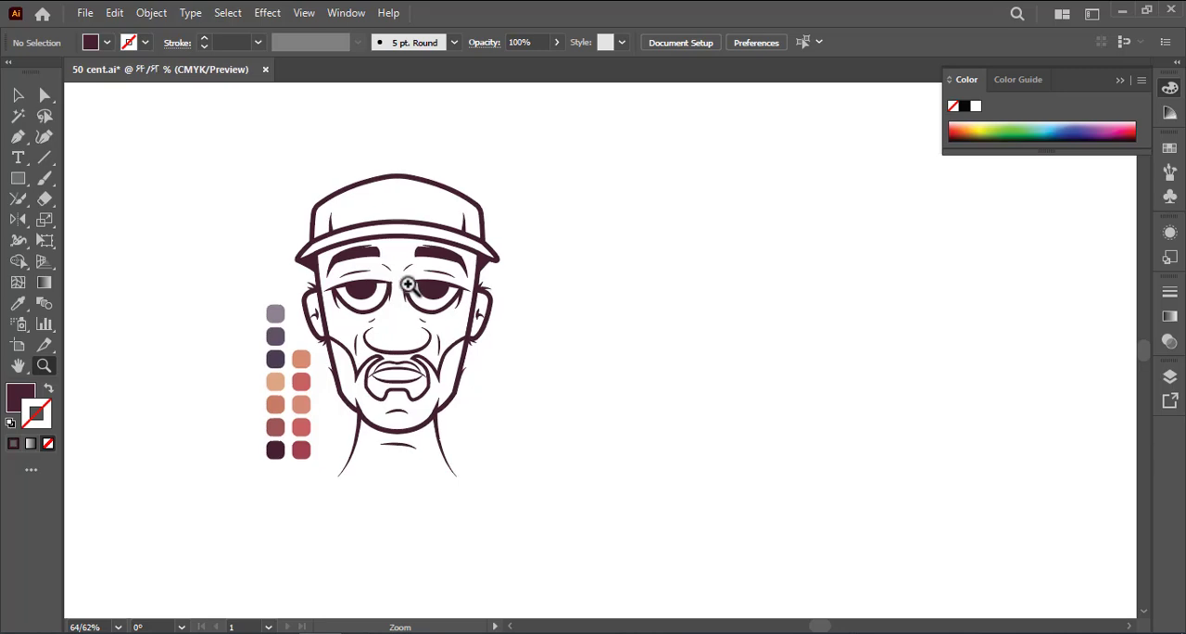
key("a")
left_click(308, 262)
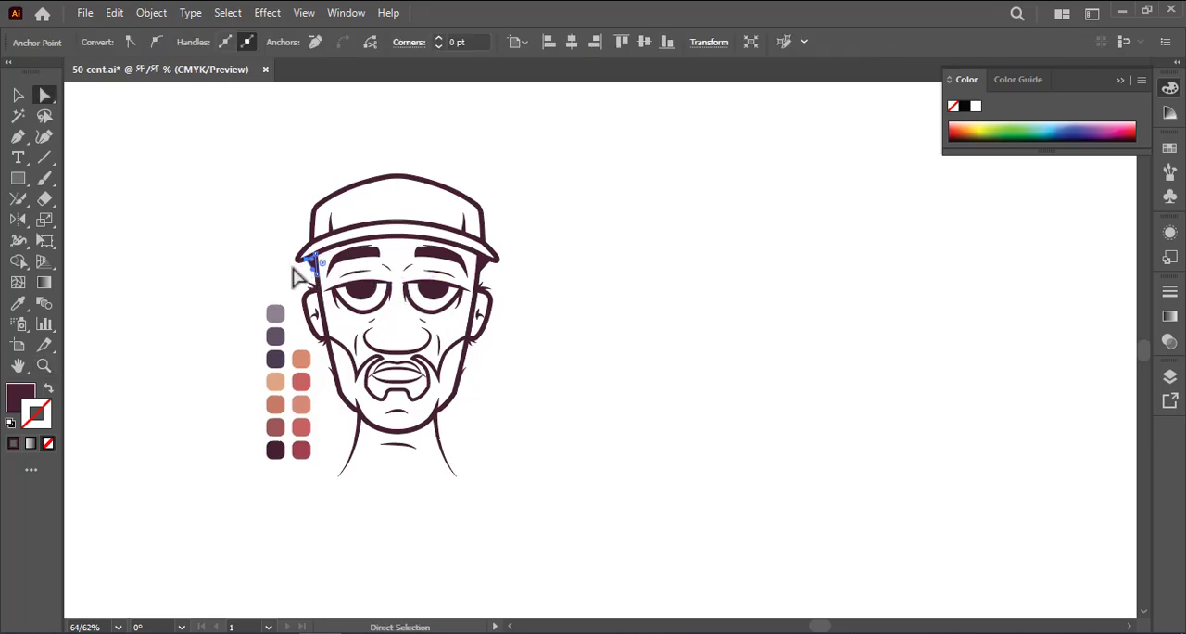
left_click(279, 284)
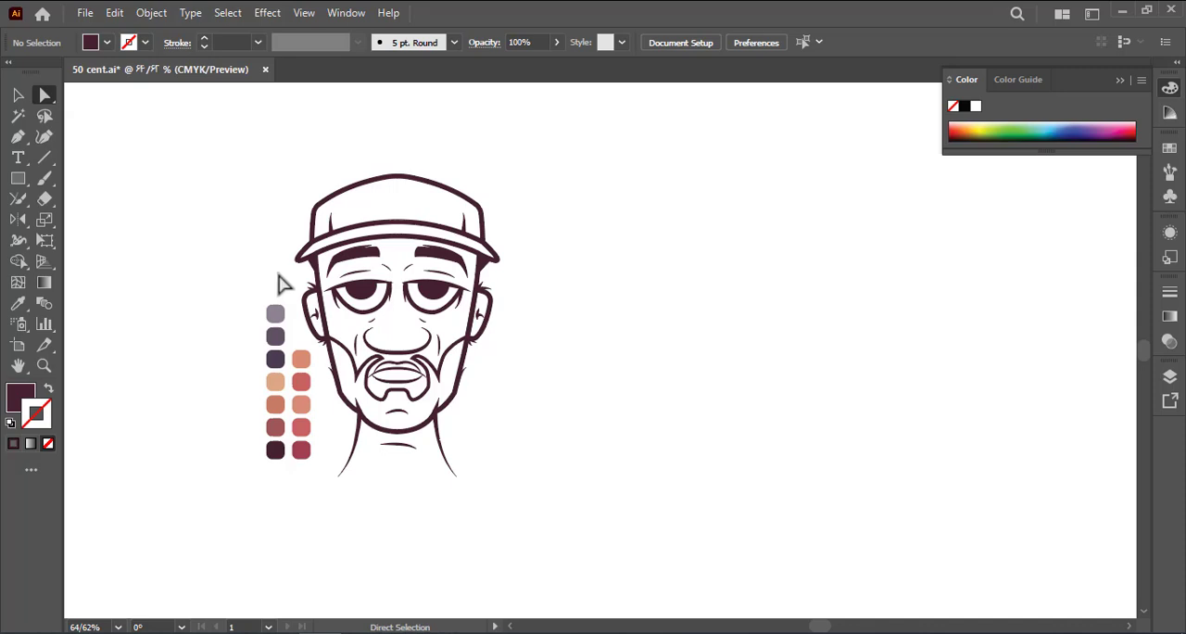
left_click(482, 261)
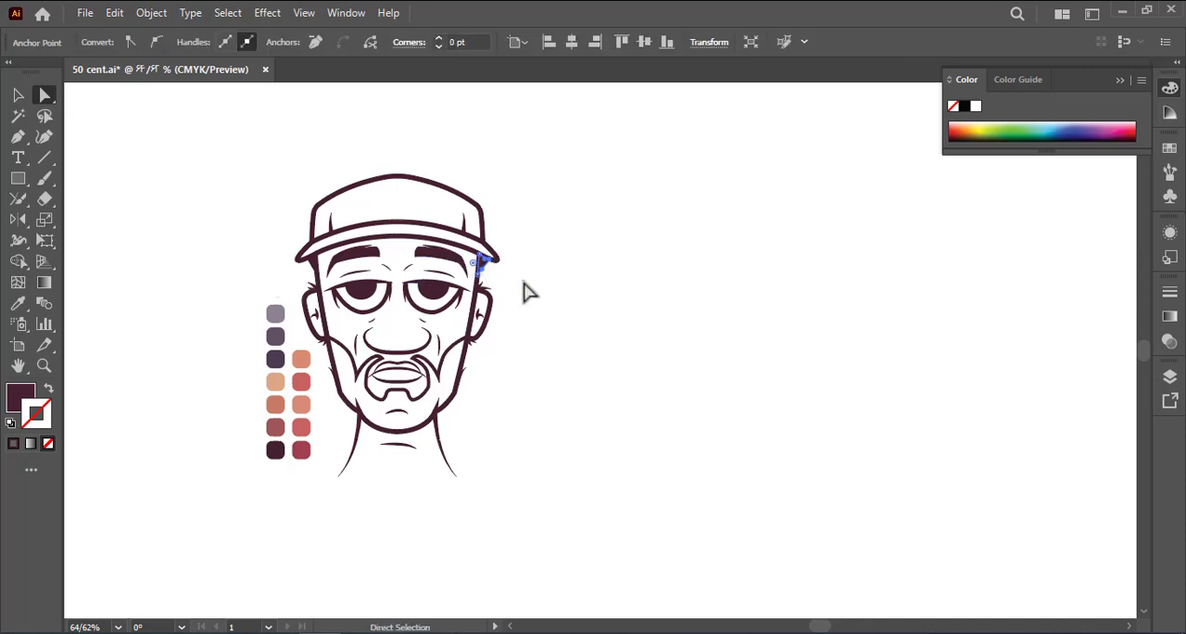
left_click(525, 292)
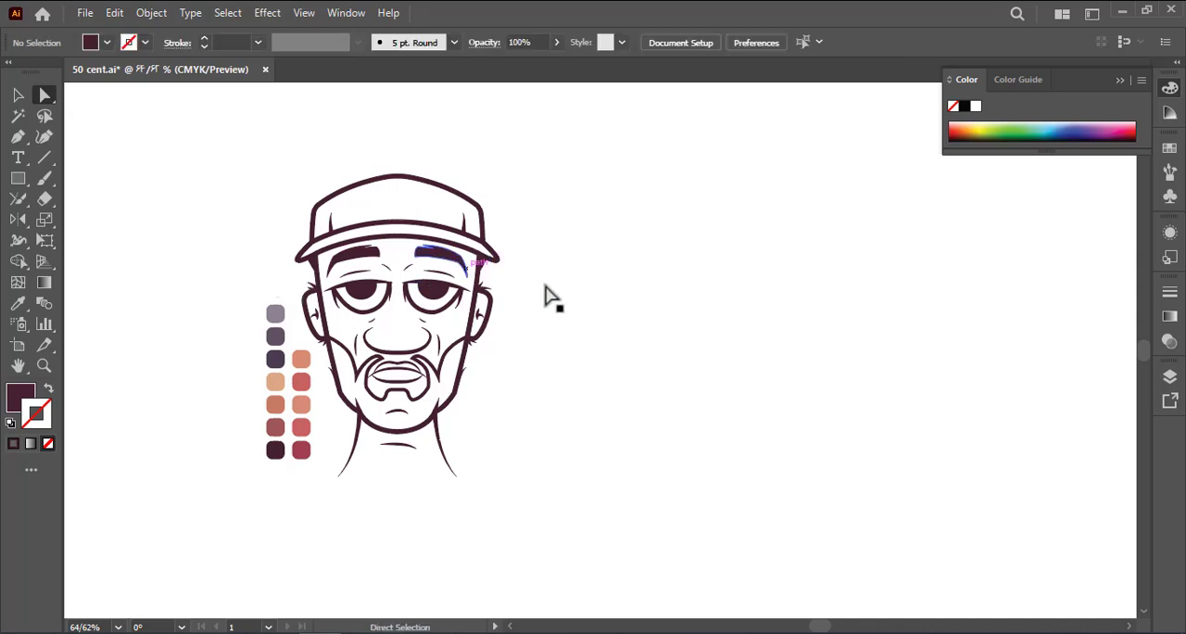
Select all of the portrait line art without the colour swatches and group it
key("space")
key("z")
left_click_drag(408, 308, 561, 345)
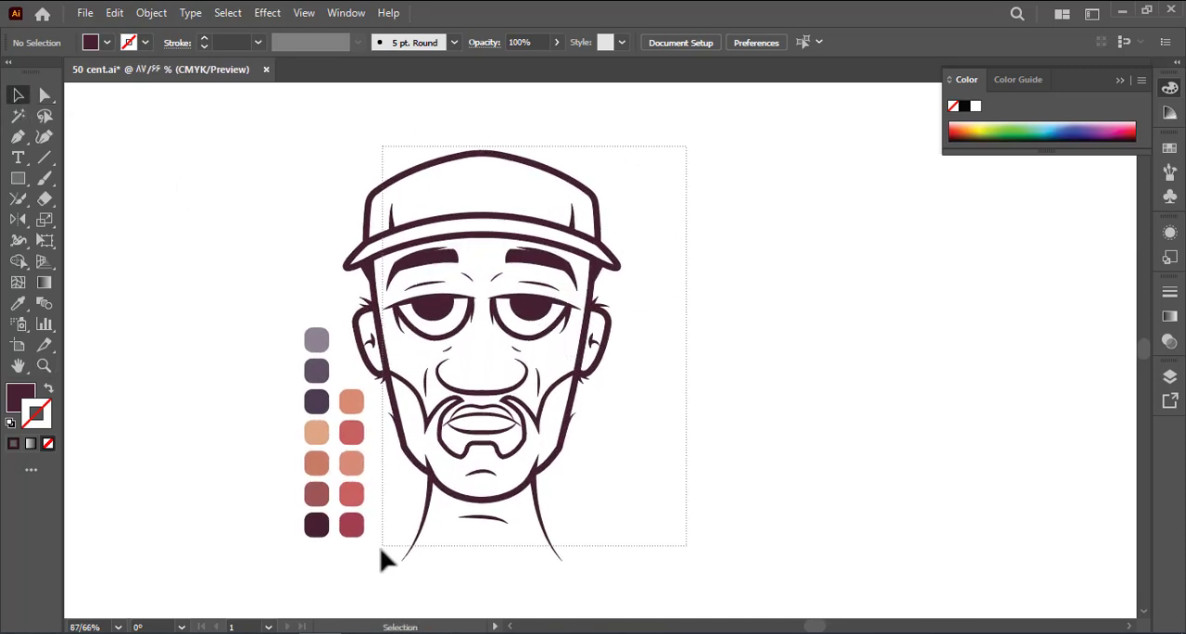
key("ctrl+a")
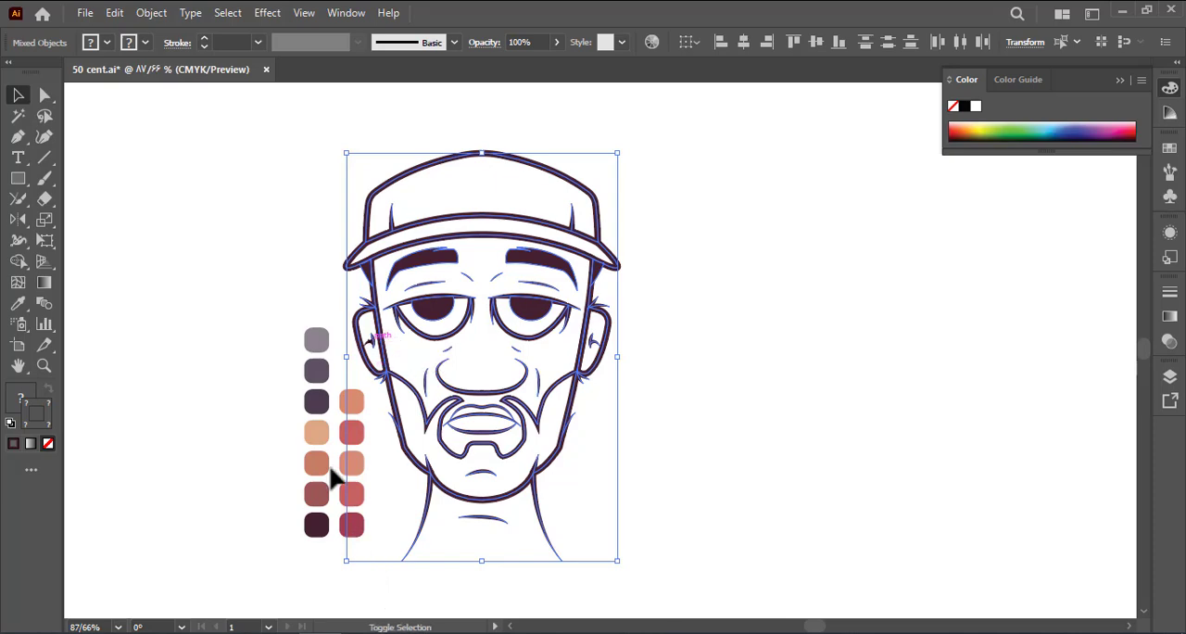
left_click(151, 13)
left_click(229, 151)
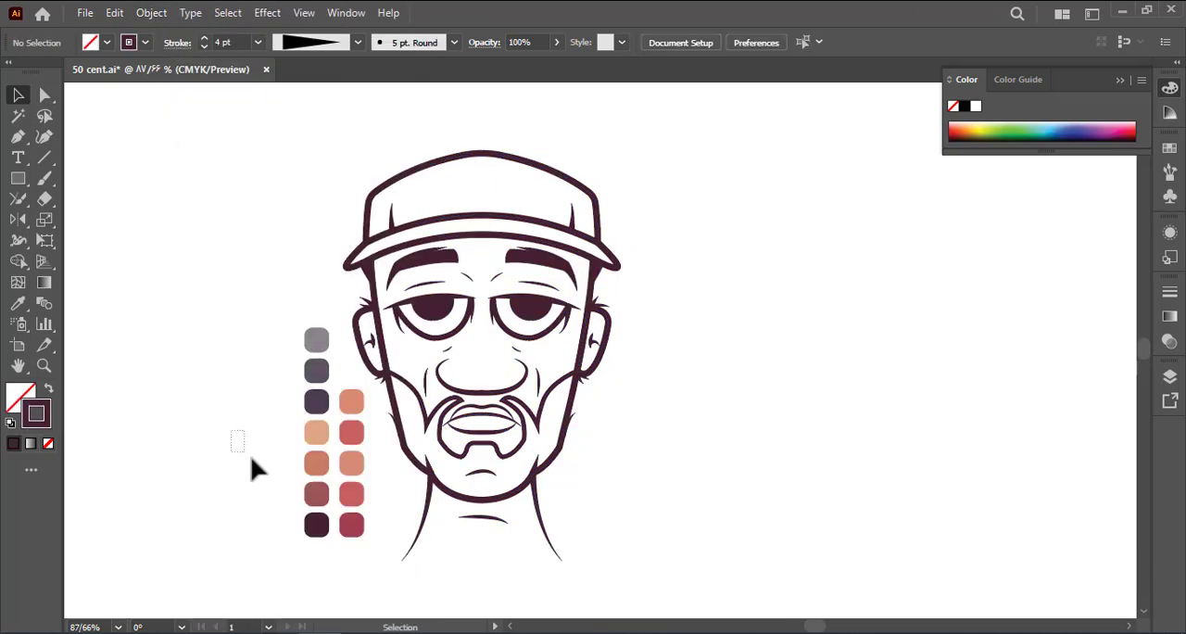
left_click_drag(599, 466, 677, 578)
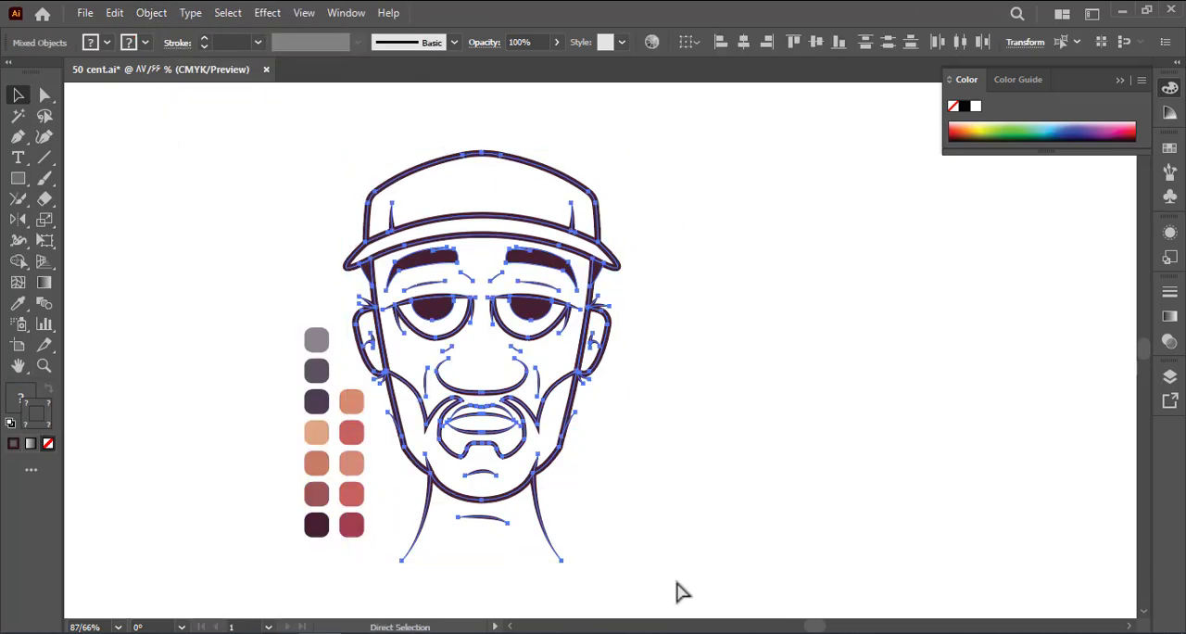
key("ctrl+g")
left_click(298, 227)
Unlock all locked objects in the document
key("space")
left_click_drag(295, 227, 260, 229)
left_click(151, 12)
left_click(247, 149)
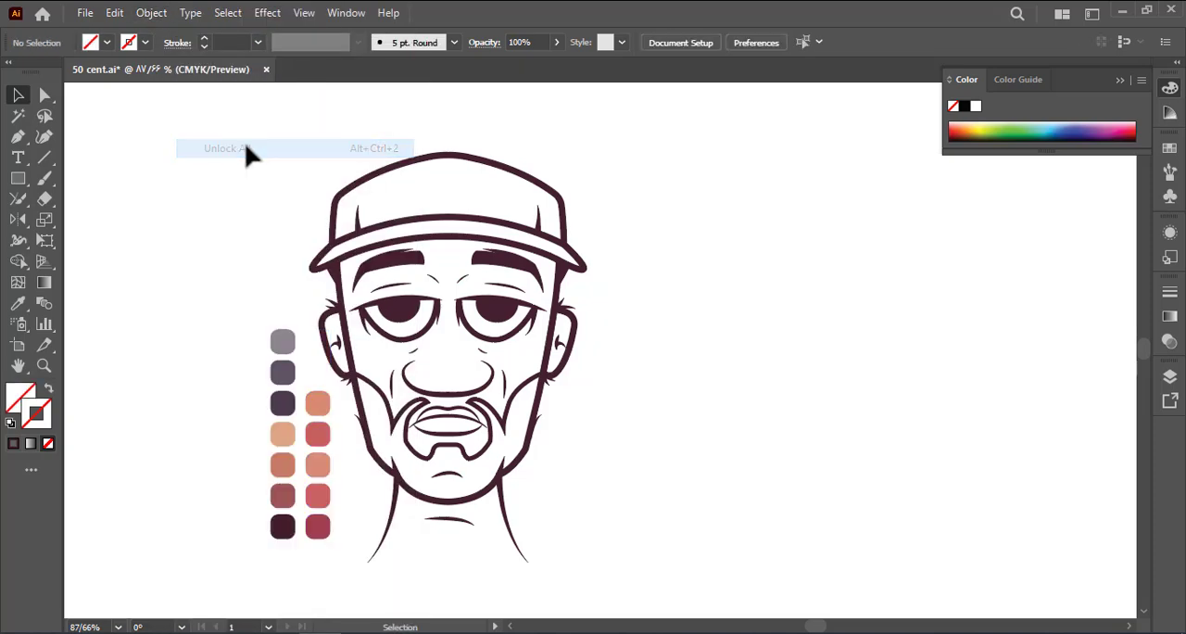
Try placing a duplicate of the grouped portrait beside the original
left_click(443, 223)
left_click_drag(443, 222, 737, 234)
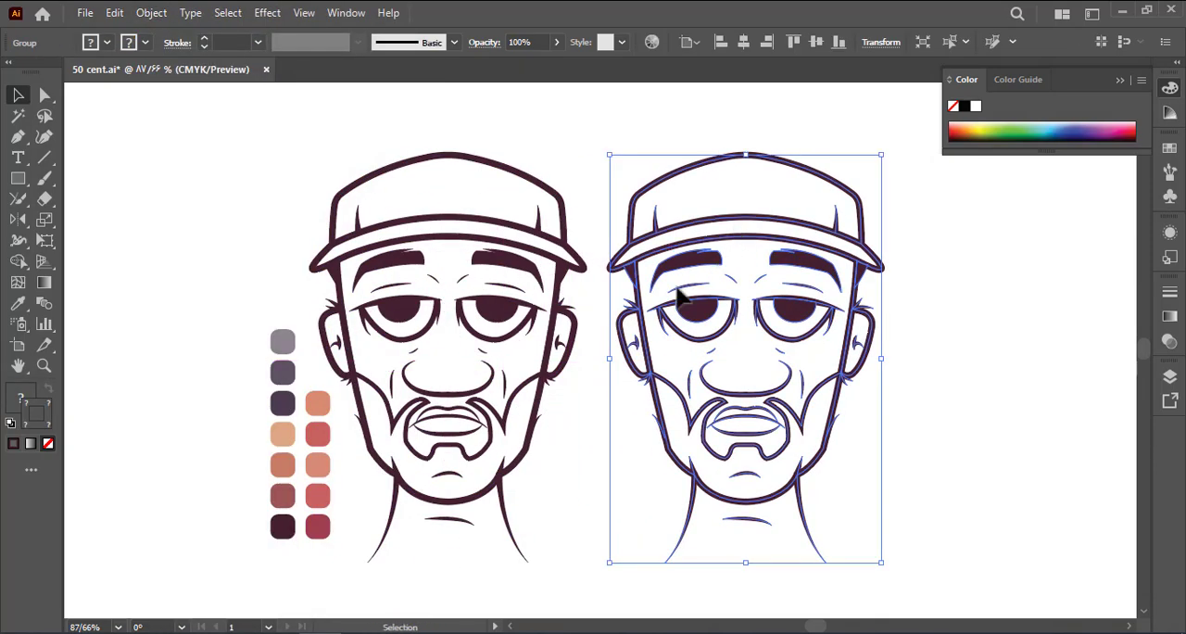
left_click(593, 386)
key("z")
left_click(633, 394)
key("space")
left_click_drag(633, 393, 763, 372)
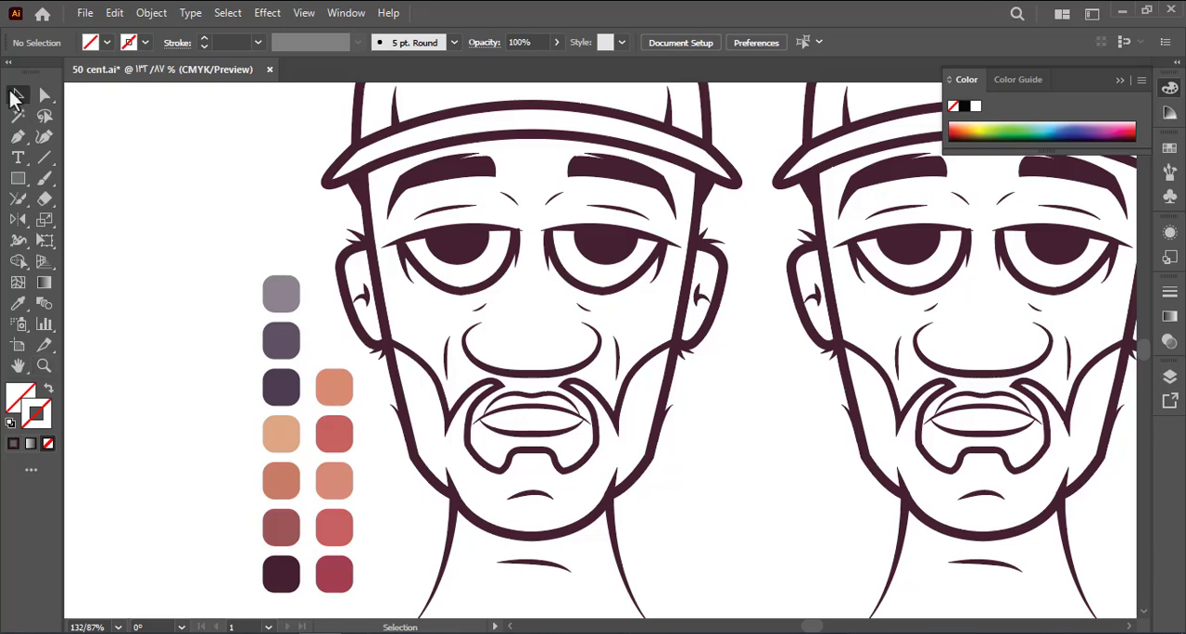
left_click(829, 452)
key("Delete")
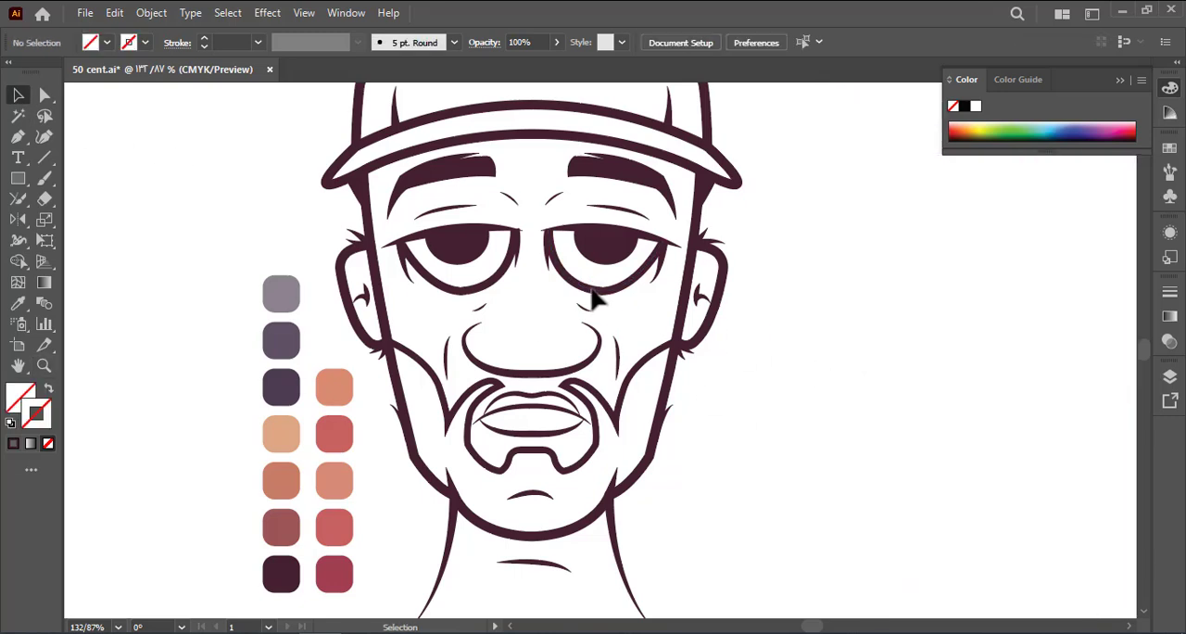
Copy the face, brim and cap outlines from inside the group, paste them in front, and move the copy beside the portrait
double_click(674, 393)
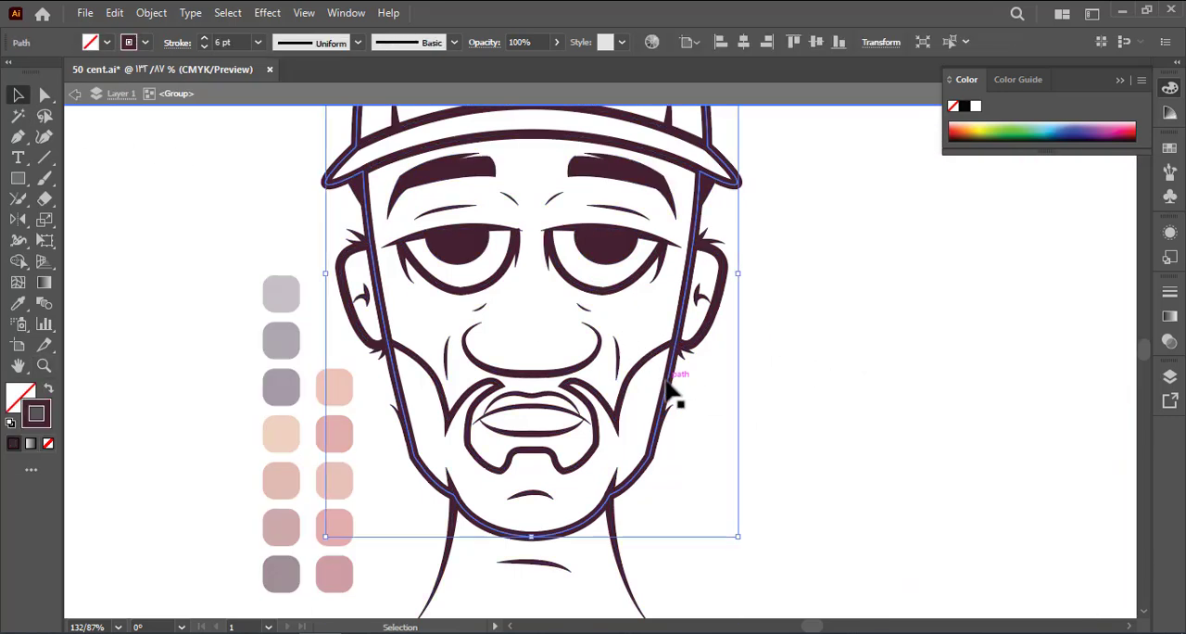
double_click(757, 331)
left_click(591, 194)
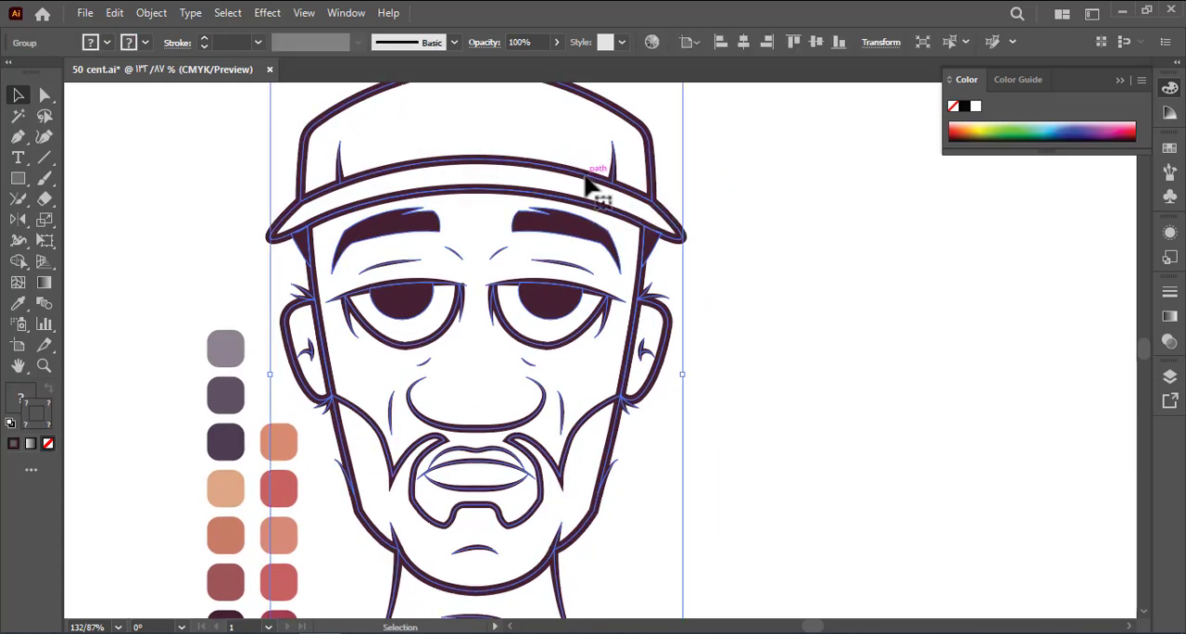
double_click(585, 186)
left_click(585, 205, "shift")
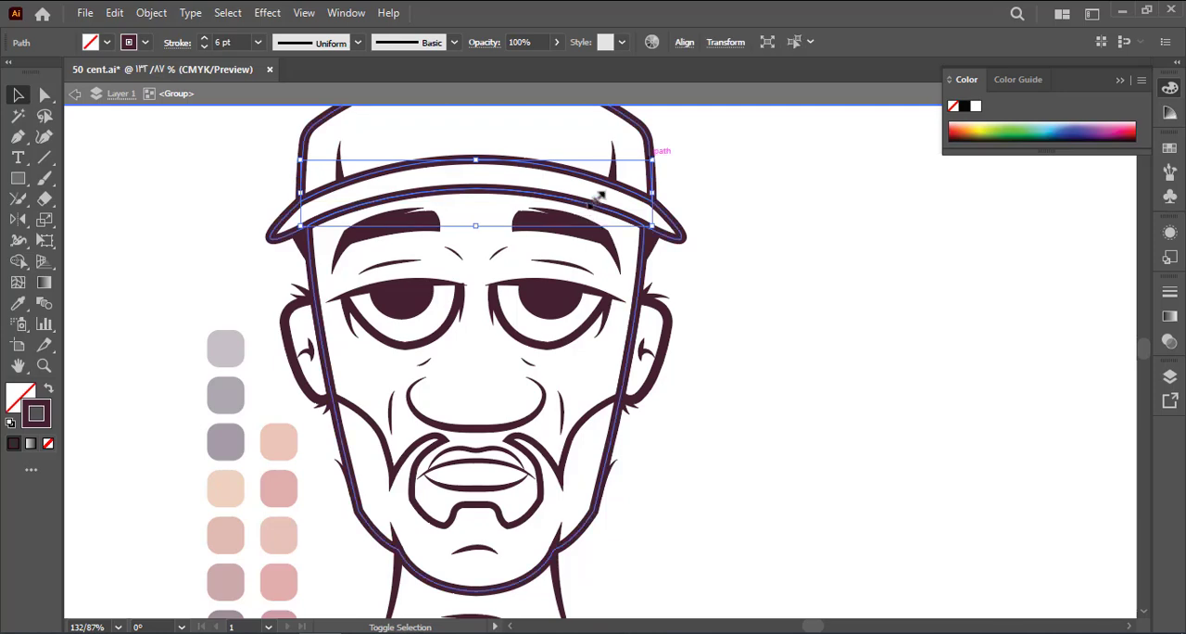
left_click(650, 141, "shift")
key("ctrl+c")
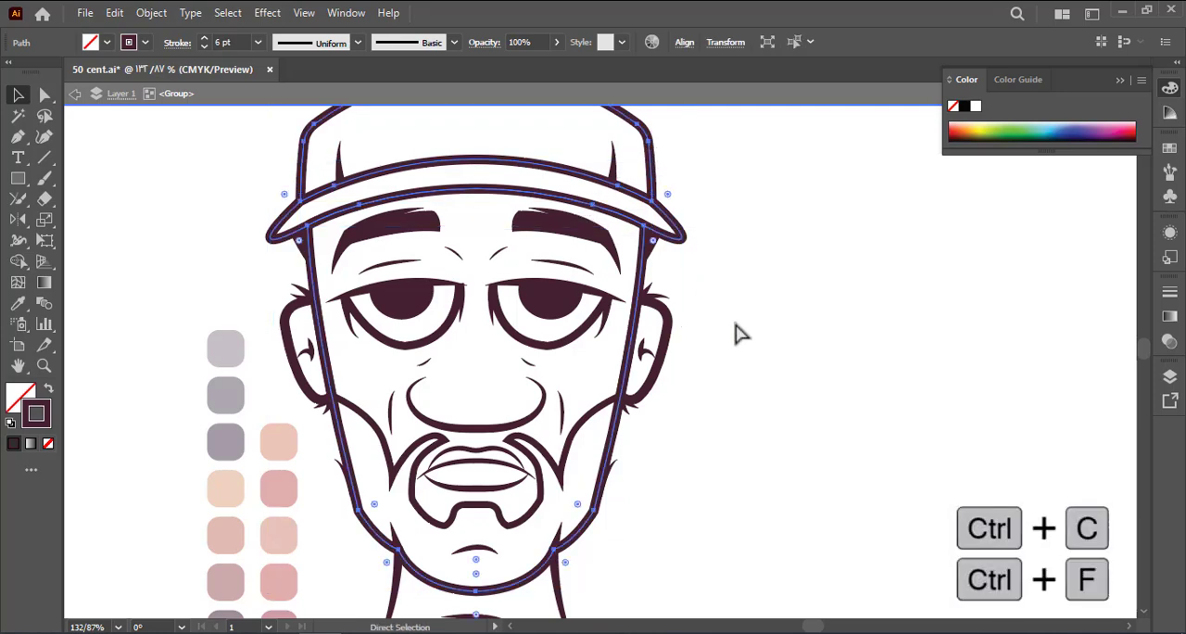
double_click(740, 343)
key("ctrl+f")
left_click_drag(626, 394, 1008, 394)
Fill the copied face, brim and cap areas with green using Shape Builder, and remove the stroke from these shapes
left_click(31, 270)
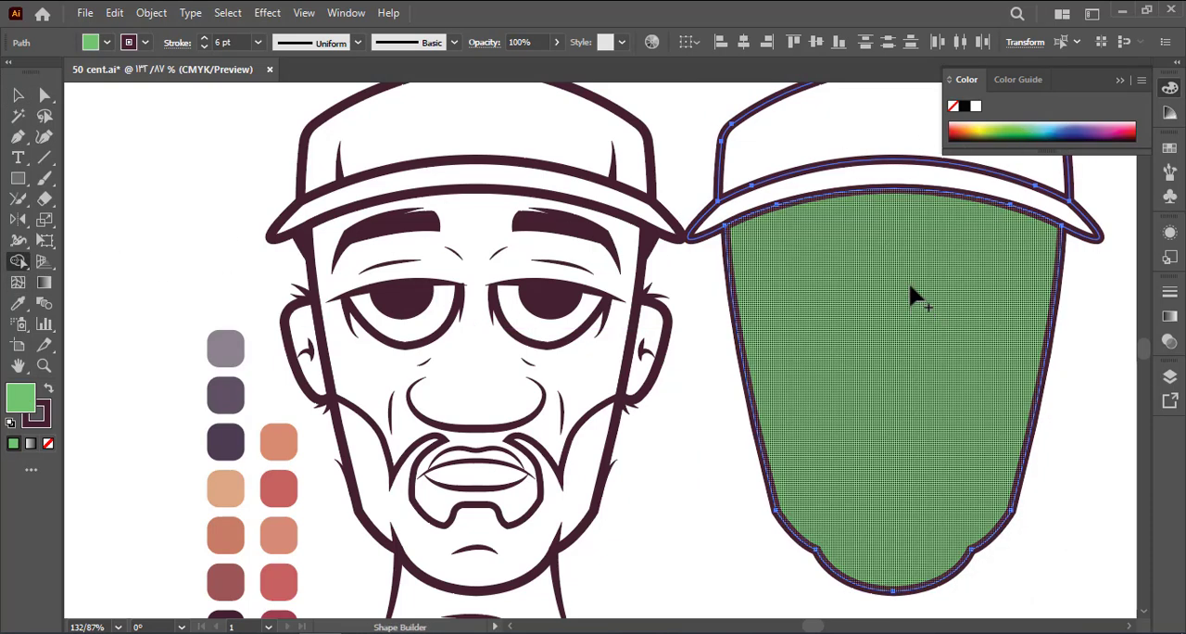
left_click(910, 297)
left_click(881, 186)
left_click(820, 121)
left_click(16, 96)
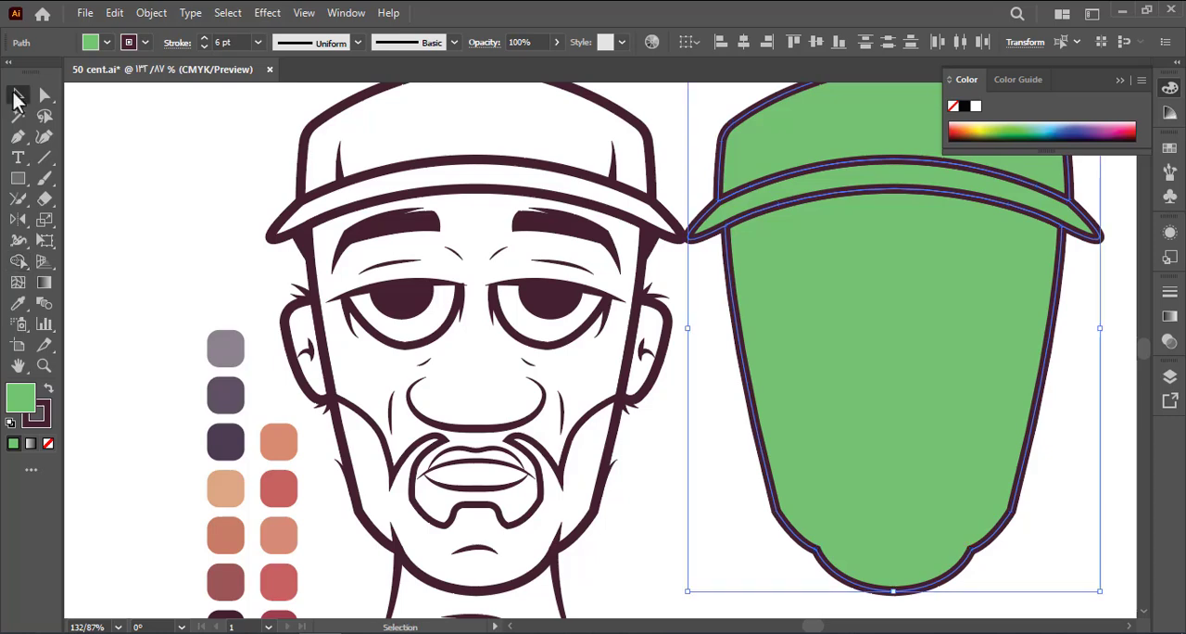
left_click(41, 418)
left_click(48, 444)
Move the green shapes back onto the portrait, send them behind the line art, and nudge them into alignment
left_click_drag(871, 350, 454, 352)
right_click(454, 352)
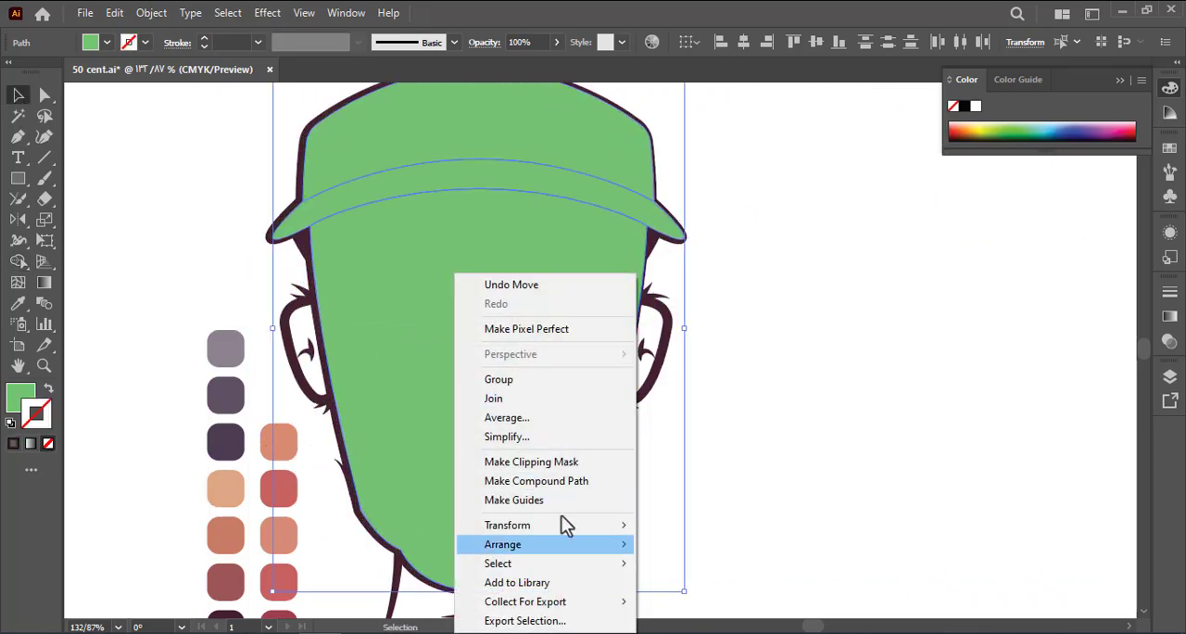
mouse_move(561, 543)
left_click(732, 601)
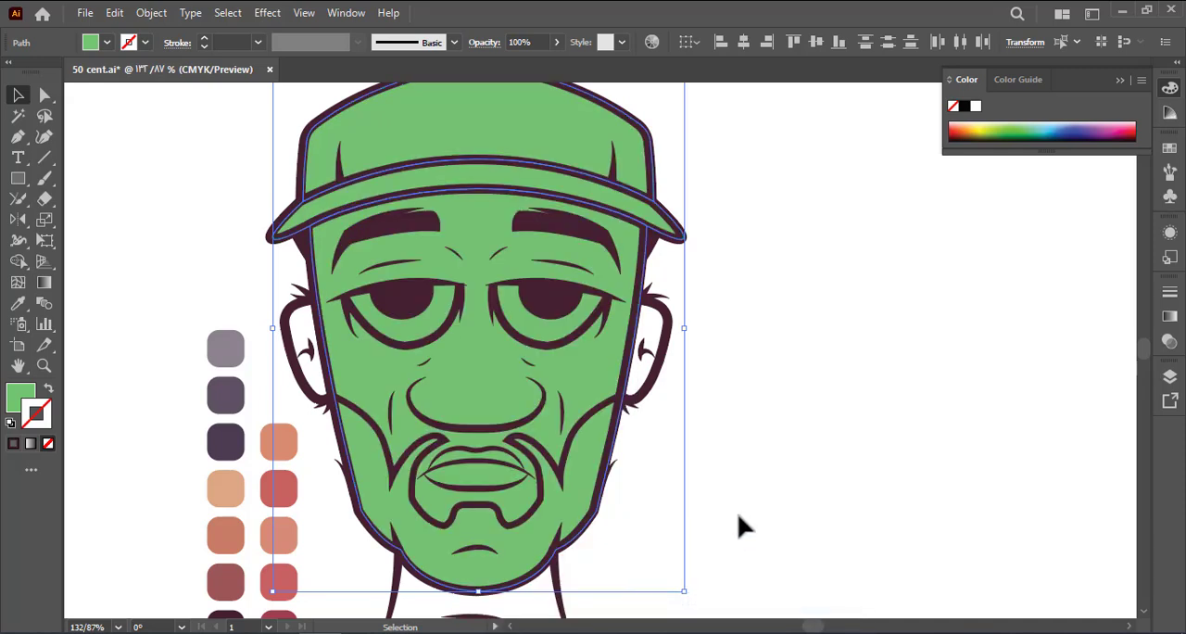
key("Left")
left_click(754, 477)
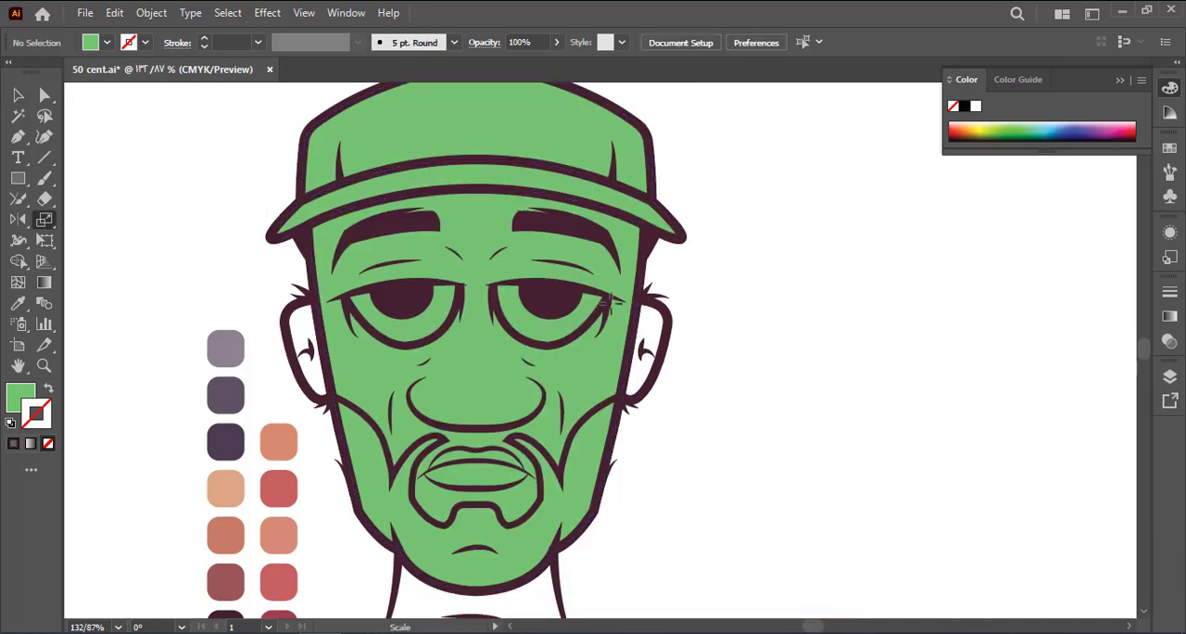
Fill the cap crown with the dark greyish-purple palette swatch
left_click(460, 130)
key("i")
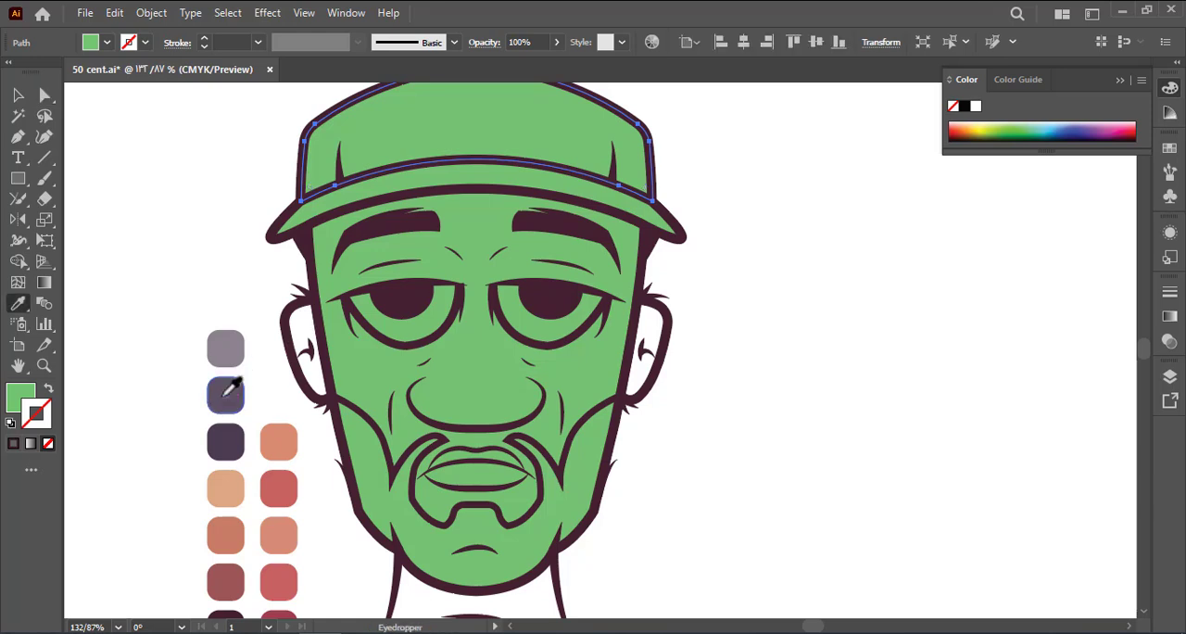
left_click(226, 394)
key("a")
Fill the face shape with the terracotta brown palette swatch
left_click(384, 375)
scroll(222, 503, "down", 1)
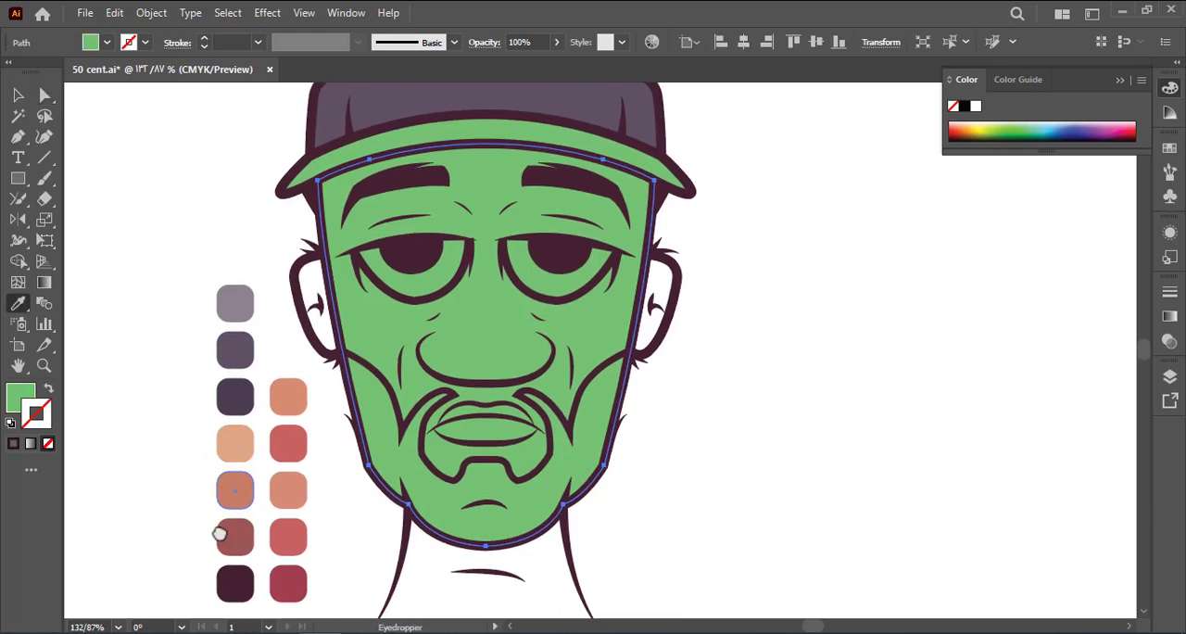
key("i")
left_click(236, 505)
key("a")
left_click(170, 286)
Try the light greyish-purple palette swatch as the brim's fill
scroll(170, 287, "up", 1)
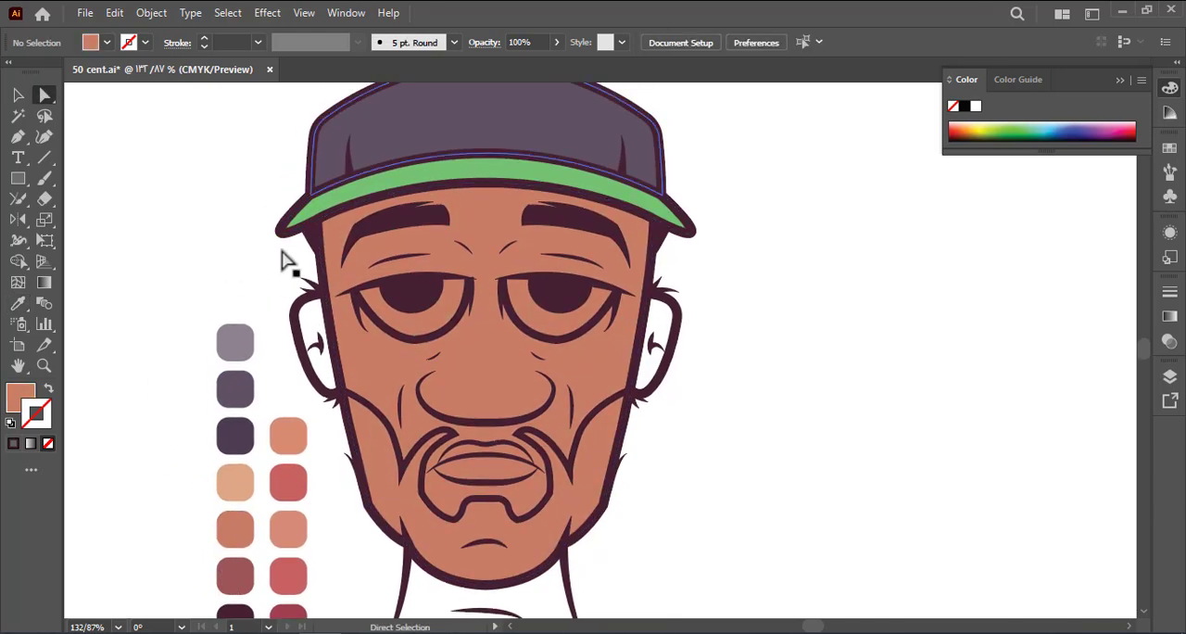
left_click(397, 190)
key("i")
left_click(234, 342)
key("a")
left_click(204, 280)
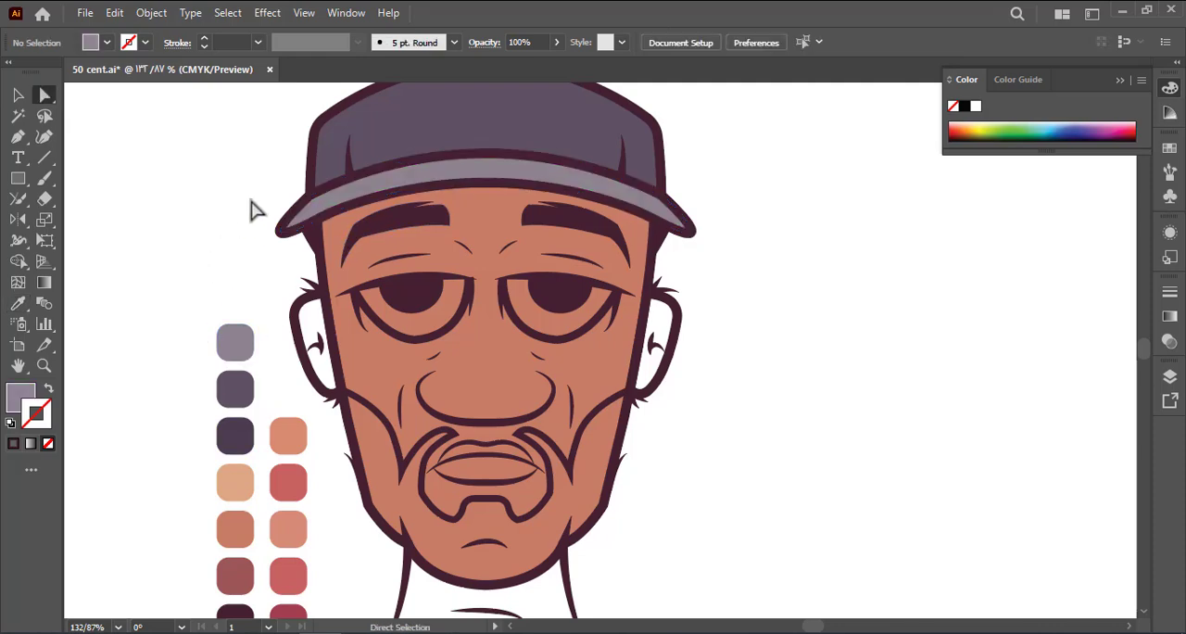
Save the document and fill the brim with the same dark greyish-purple swatch as the cap crown
key("ctrl+s")
left_click(410, 170)
key("i")
left_click(242, 380)
key("v")
left_click(271, 359)
Make the insides of both eyes white and reshape the lower outer curve of each eye
scroll(519, 313, "down", 1)
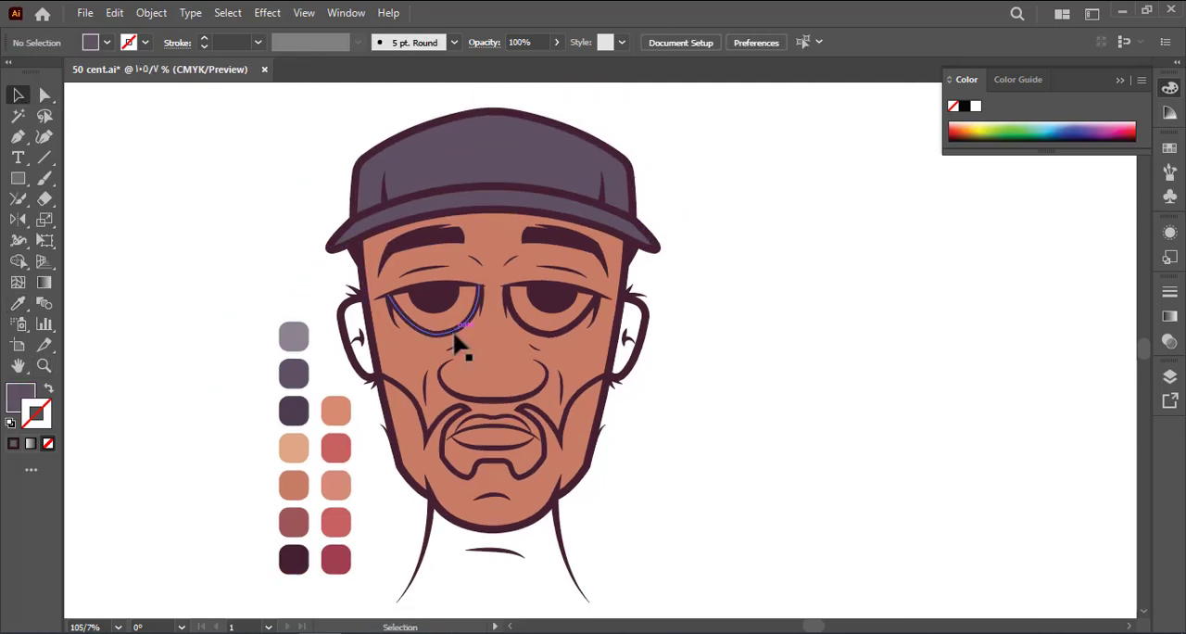
double_click(481, 349)
double_click(553, 320)
key("z")
key("a")
left_click(510, 327)
left_click(131, 42)
left_click_drag(545, 319, 532, 331)
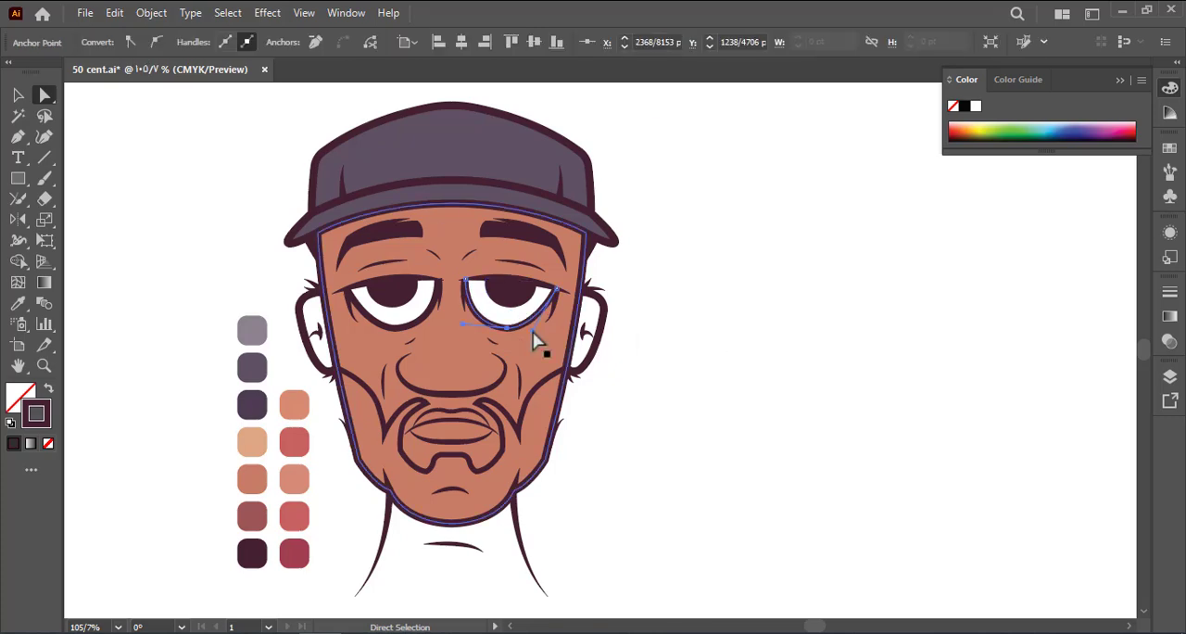
left_click(347, 288)
left_click_drag(358, 316, 364, 332)
left_click(204, 287)
Trace the upper lip as a closed Pen path along its outline and the middle lip line, with black stroke and no fill
key("v")
left_click_drag(414, 445, 500, 445)
left_click_drag(414, 414, 505, 415)
key("p")
left_click(401, 386)
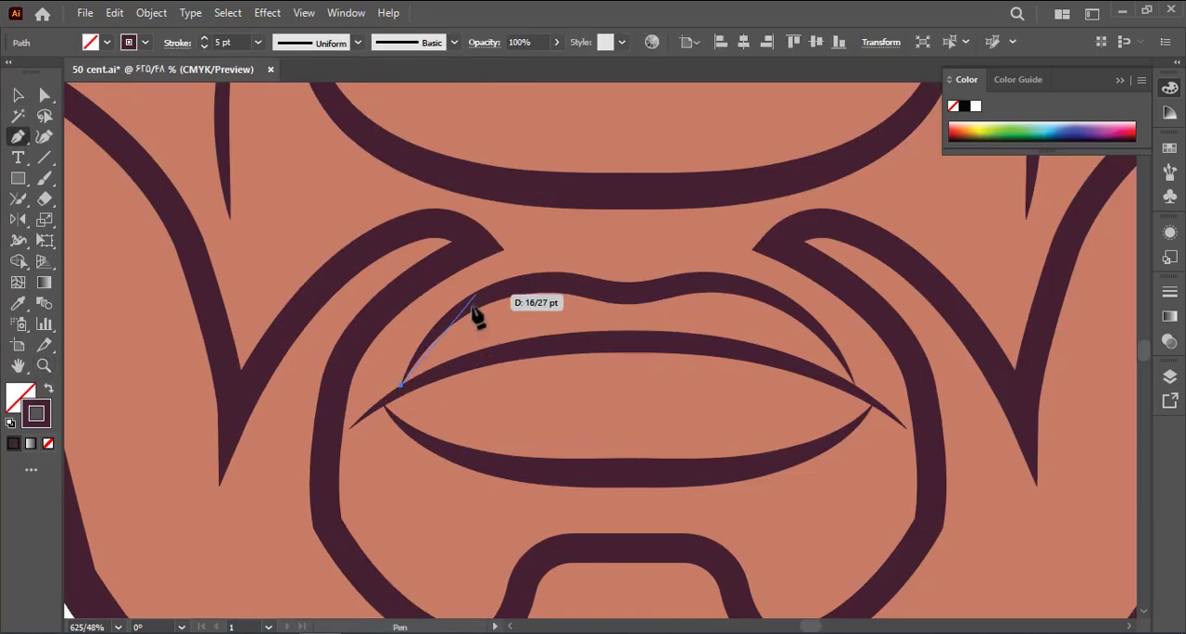
left_click_drag(482, 298, 519, 276)
left_click(547, 282)
left_click(9, 423)
left_click(48, 443)
left_click(618, 291)
left_click(731, 280)
left_click_drag(798, 311, 831, 341)
left_click(858, 394)
left_click(629, 347)
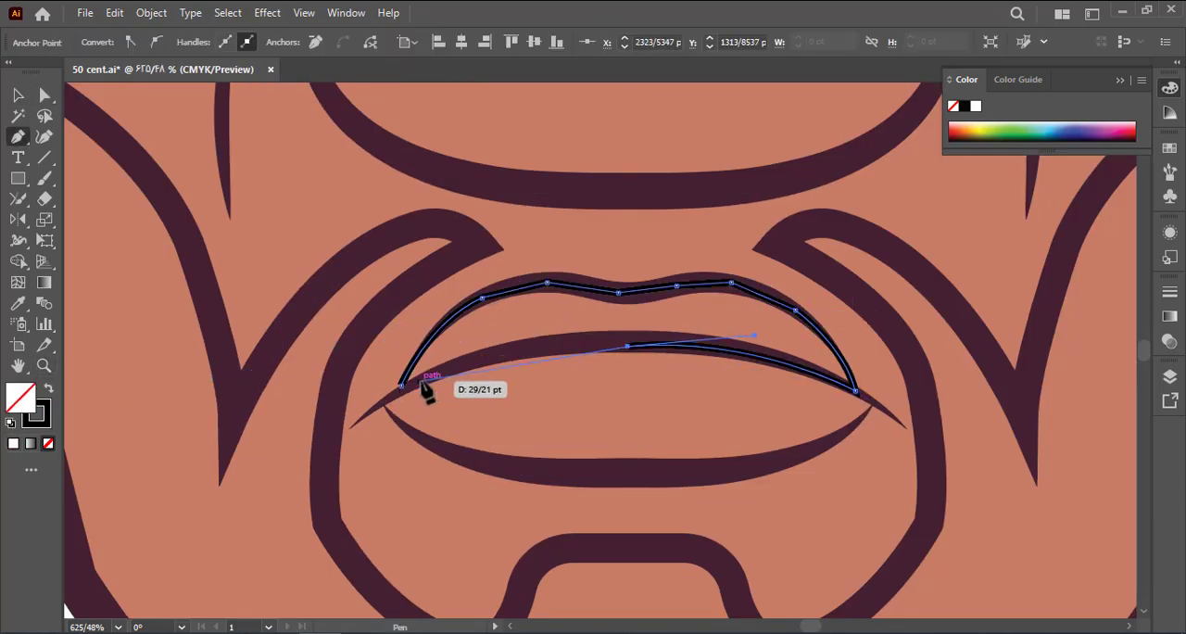
left_click(401, 385)
Trace the lower lip as a closed Pen path between its bottom outline and the middle lip line
left_click_drag(646, 477, 874, 477)
left_click(794, 454)
left_click(873, 403)
left_click_drag(627, 346, 434, 367)
left_click(381, 402)
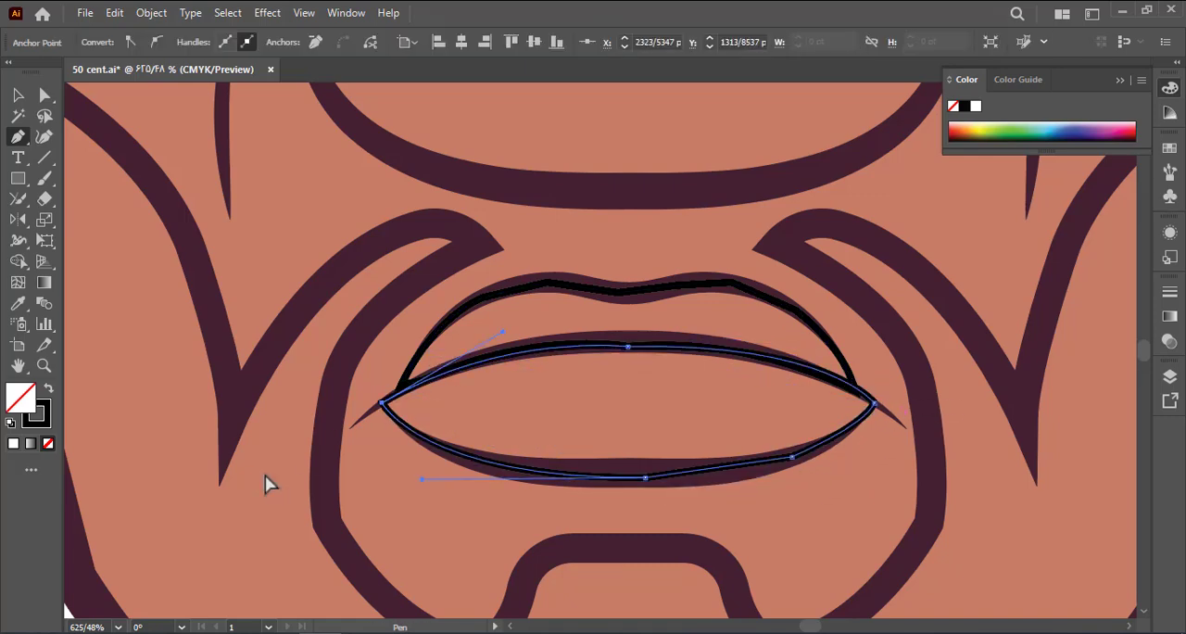
Move both lip shapes into the colour group behind the line art and fill them with the red palette swatch
key("v")
scroll(437, 431, "down", 4)
left_click(504, 380)
left_click(528, 447, "shift")
key("ctrl+x")
double_click(665, 452)
key("ctrl+f")
key("i")
left_click_drag(228, 514, 323, 352)
left_click(238, 450)
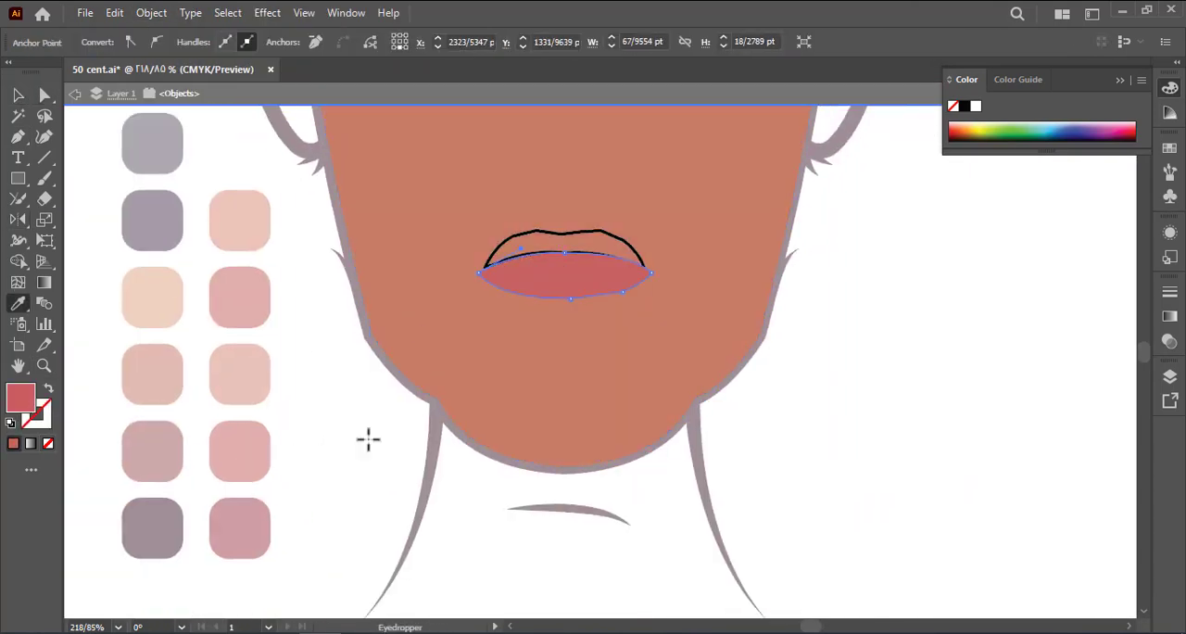
key("Escape")
Fill the insides of both ears with the same red swatch as the lips
double_click(280, 345)
left_click(619, 344, "shift")
right_click(177, 272)
left_click(436, 598)
left_click(289, 306)
key("i")
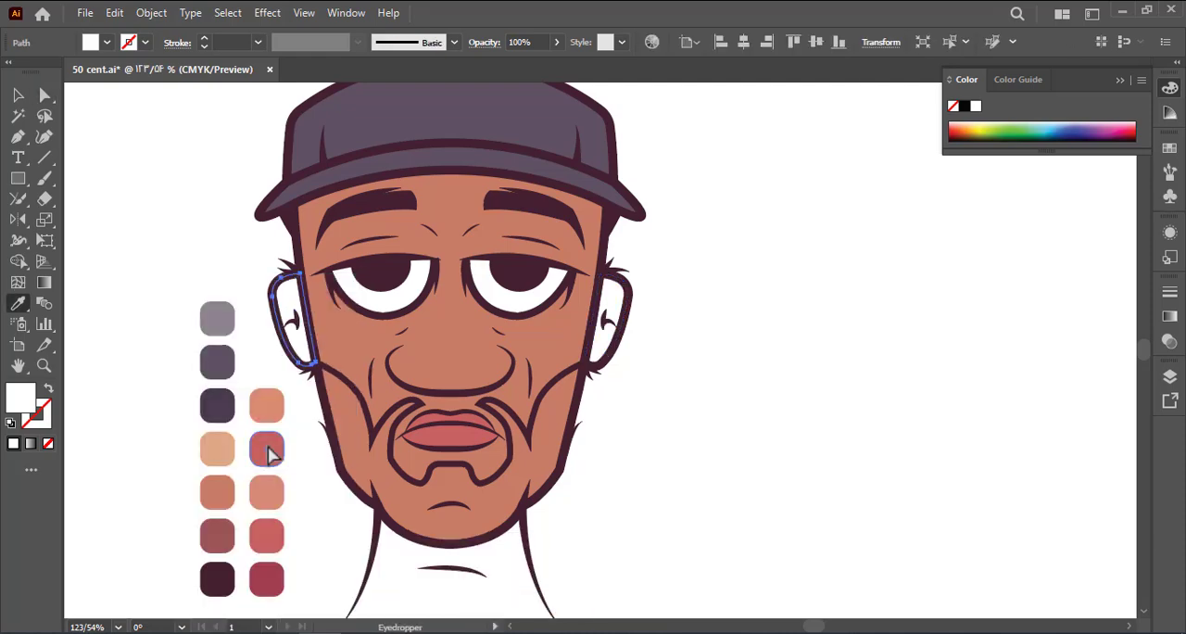
left_click(267, 451)
left_click(607, 304, "ctrl")
left_click(267, 451)
Trace the neck as a closed Pen path along both neck lines, with a curved lower edge and the top hidden under the jaw
key("v")
key("p")
left_click(534, 350)
left_click_drag(573, 473, 618, 526)
left_click(573, 473)
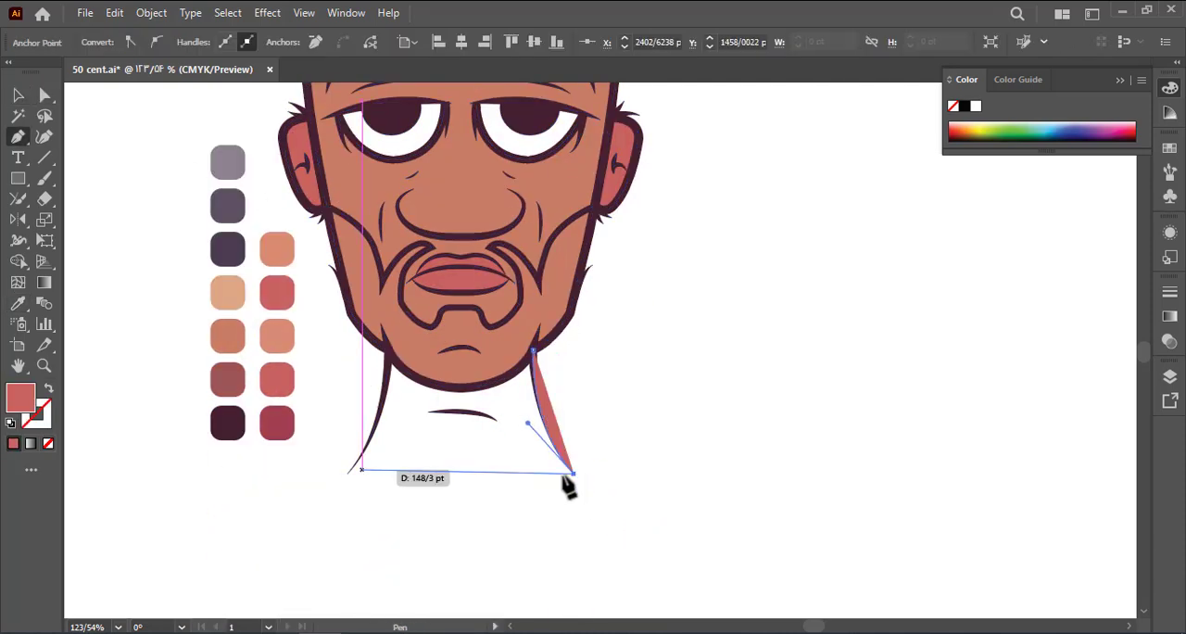
left_click_drag(345, 473, 196, 410)
left_click_drag(387, 352, 396, 239)
left_click_drag(534, 350, 521, 376)
Send the neck shape behind the line art and fill it with the brown skin swatch
right_click(427, 417)
left_click(685, 598)
key("i")
left_click(228, 335)
Adjust the neck shape's edge so it follows the neck line, and save the document
key("a")
scroll(331, 486, "up", 5)
left_click_drag(391, 430, 400, 429)
left_click_drag(521, 376, 619, 168)
left_click(378, 299)
key("ctrl+s")
scroll(378, 299, "down", 5)
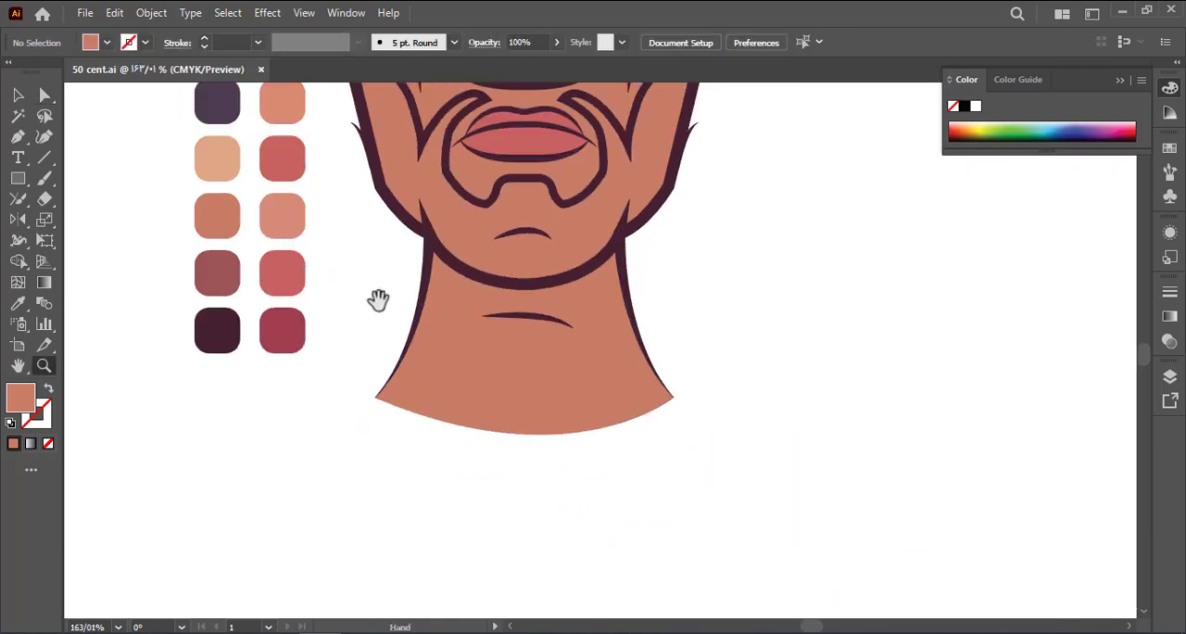
Place a copy of the head outline and the beard outline beside the portrait
left_click_drag(378, 299, 378, 463)
key("v")
double_click(407, 345)
left_click(407, 345)
left_click(382, 365, "shift")
left_click_drag(382, 365, 582, 345)
key("a")
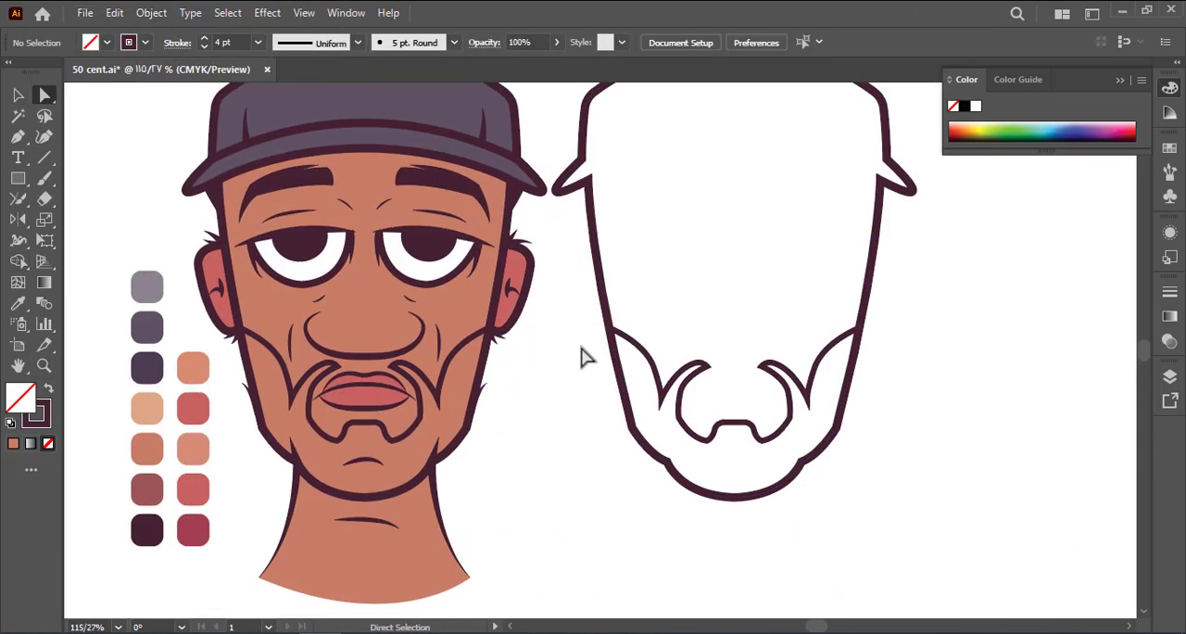
Trim the copied outlines to a closed beard shape, move it back over the face's colour fill, delete the leftovers and save
left_click(583, 327)
left_click(905, 327)
left_click(18, 261)
key("v")
left_click_drag(688, 488, 319, 487)
left_click_drag(561, 348, 953, 312)
key("Delete")
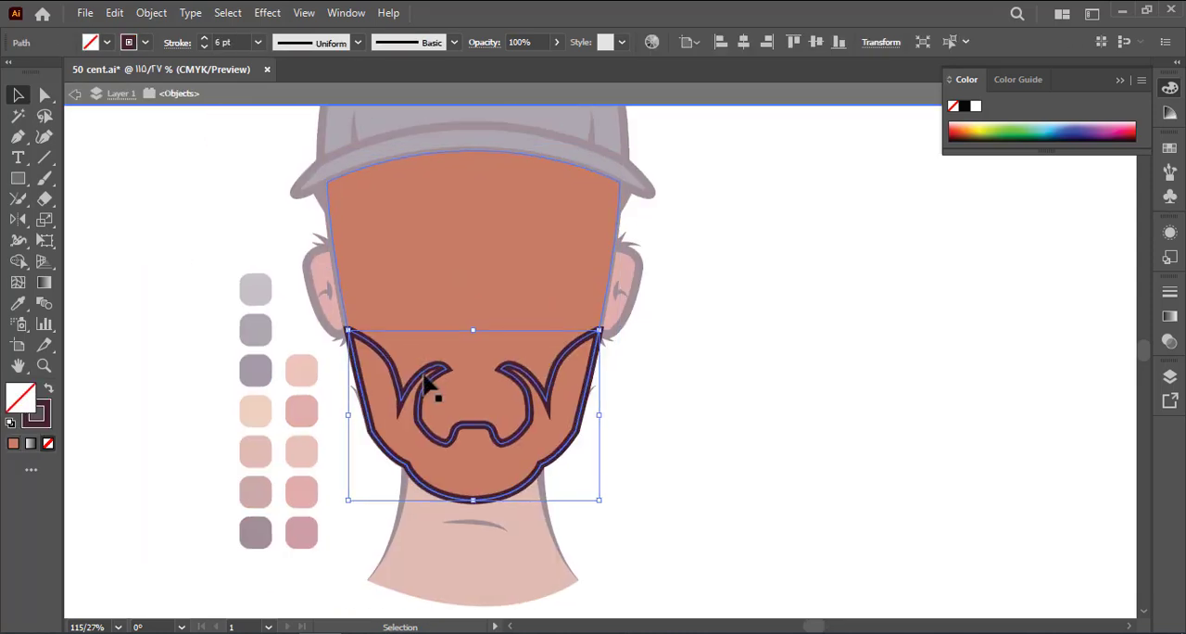
left_click(252, 320)
key("ctrl+s")
Delete the original beard outline from the line art and fill the beard shape with the brownish-red swatch
left_click_drag(252, 319, 222, 306)
key("v")
double_click(396, 386)
left_click_drag(395, 386, 779, 387)
key("Delete")
key("i")
left_click(222, 479)
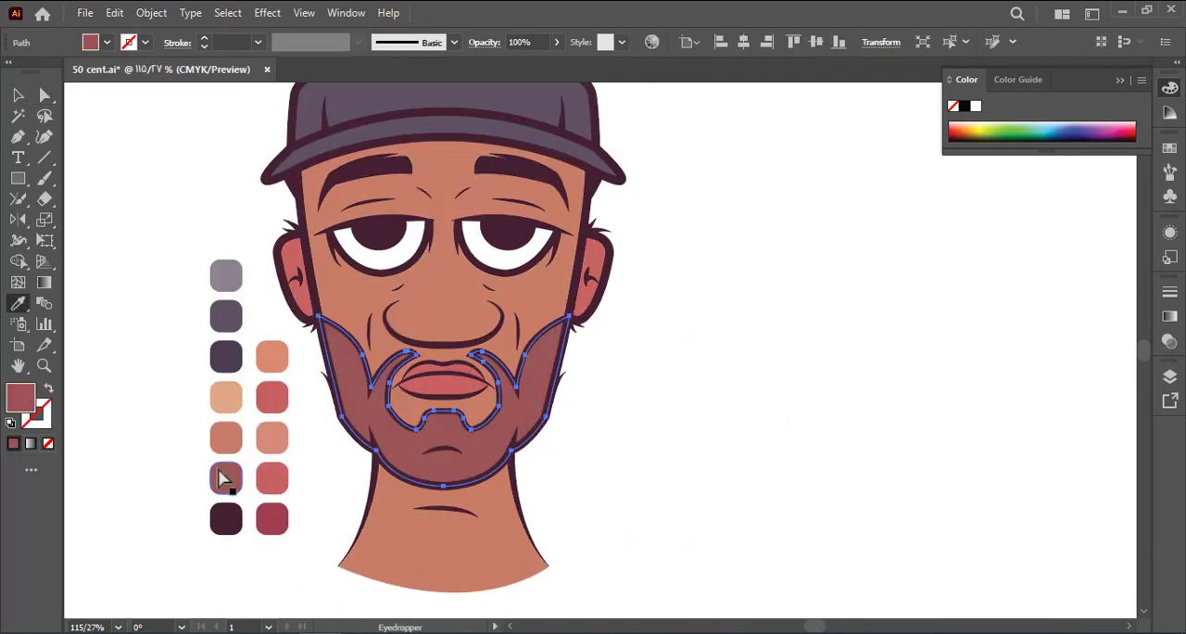
left_click_drag(565, 405, 469, 411)
left_click_drag(426, 334, 519, 336)
key("v")
double_click(484, 202)
key("Escape")
left_click_drag(444, 211, 325, 238)
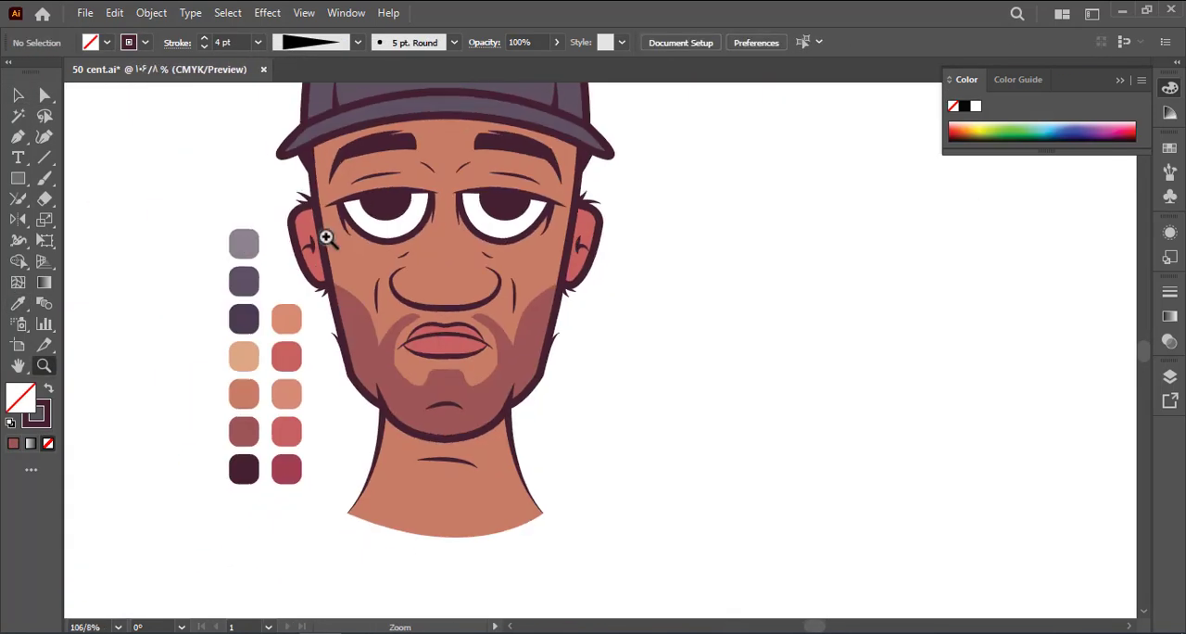
key("a")
left_click(471, 255)
key("ctrl+shift+a")
left_click(494, 313)
left_click_drag(472, 255, 510, 307)
key("ctrl+shift+a")
Draw a closed Pen shape over the right part of the cap crown, with a curved inner edge and extending beyond the cap
key("p")
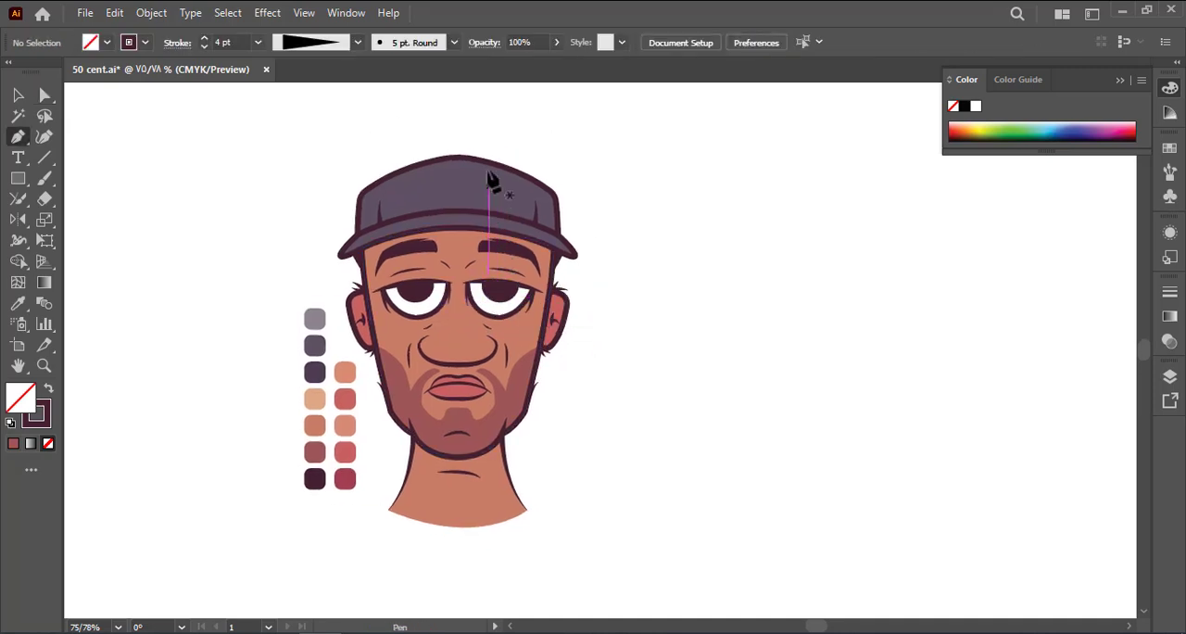
left_click(483, 147)
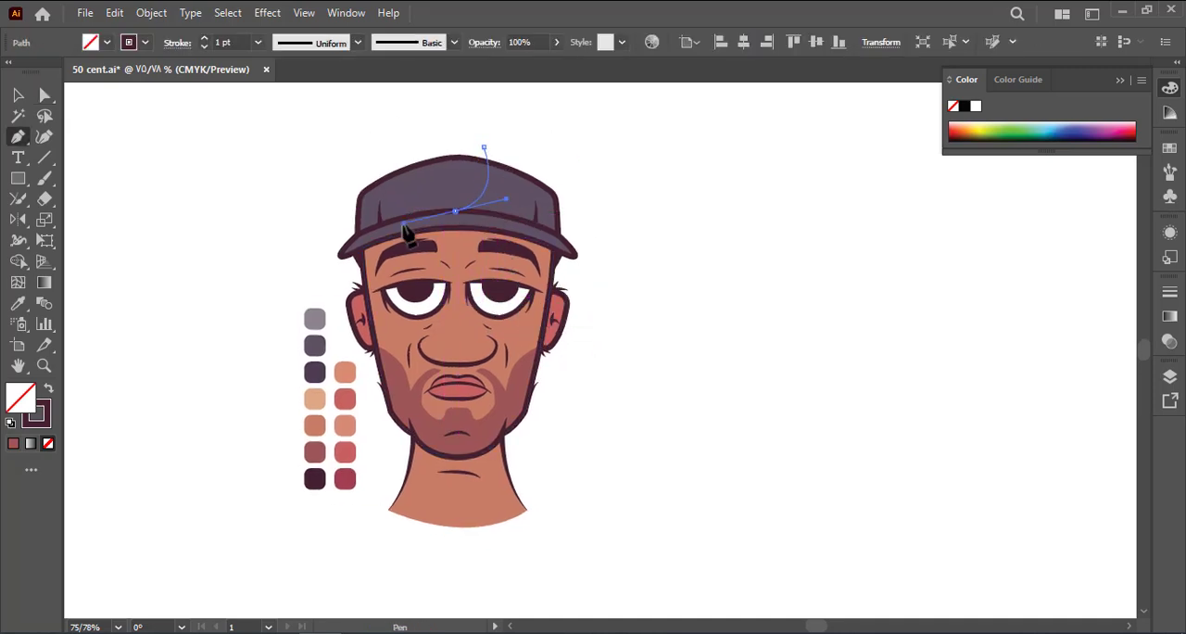
left_click_drag(405, 233, 410, 226)
left_click_drag(644, 287, 621, 175)
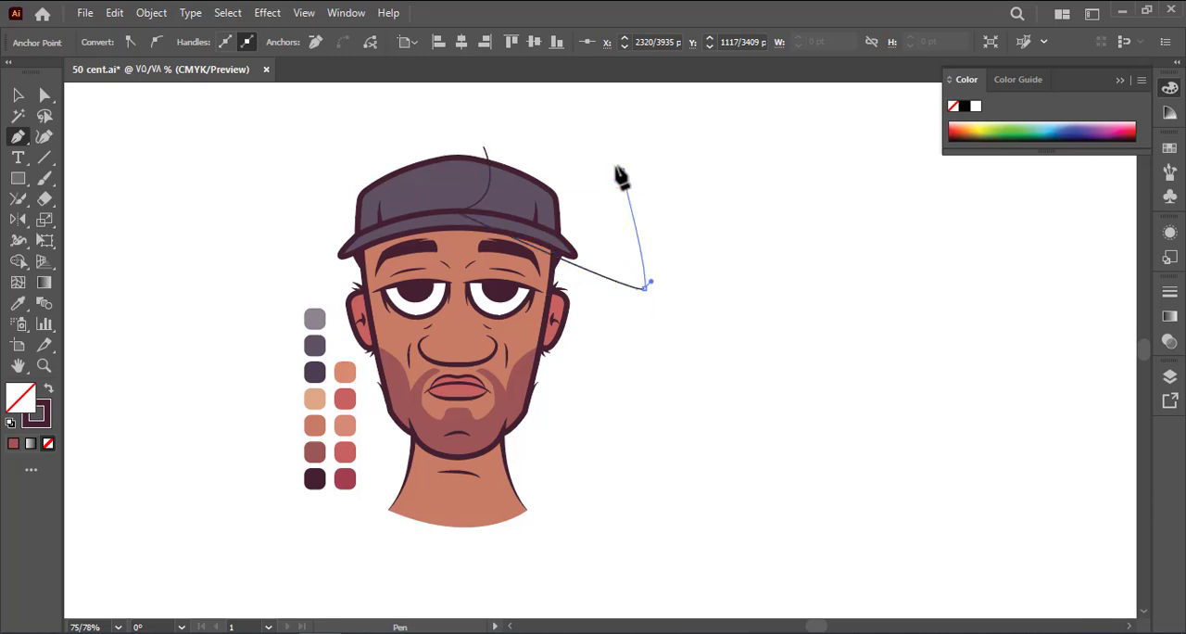
left_click_drag(506, 108, 527, 99)
left_click(19, 94)
left_click(264, 135)
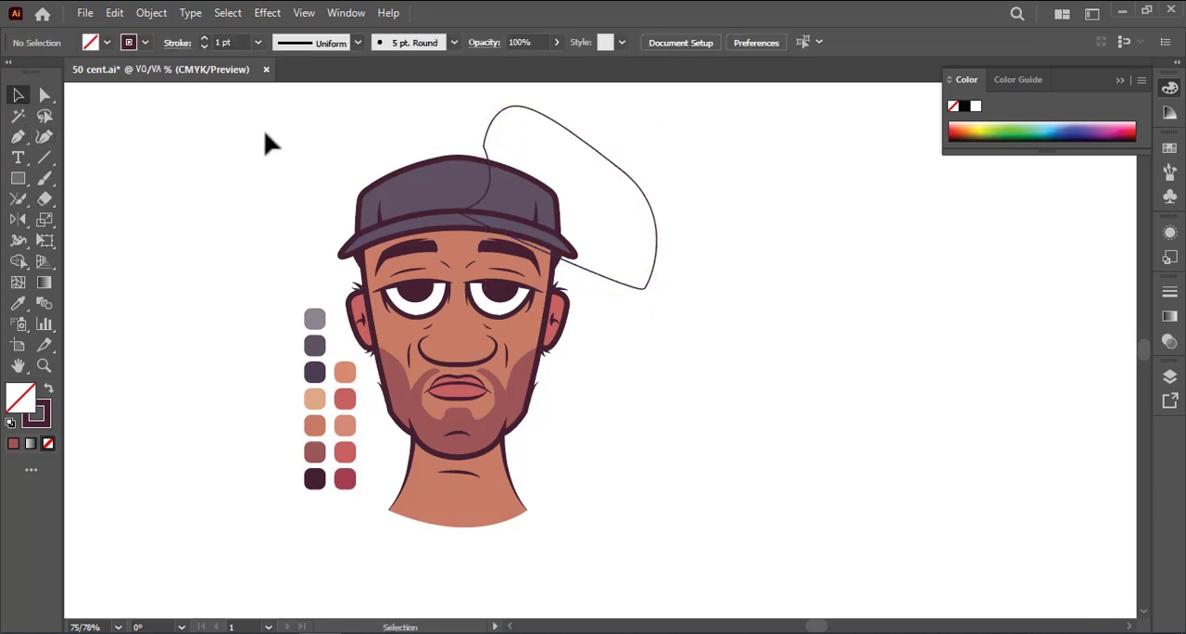
Move the cap shadow shape into the colour group and trim it to the crown with the Shape Builder
left_click(489, 165)
key("ctrl+x")
double_click(472, 185)
key("ctrl+f")
left_click(417, 204, "shift")
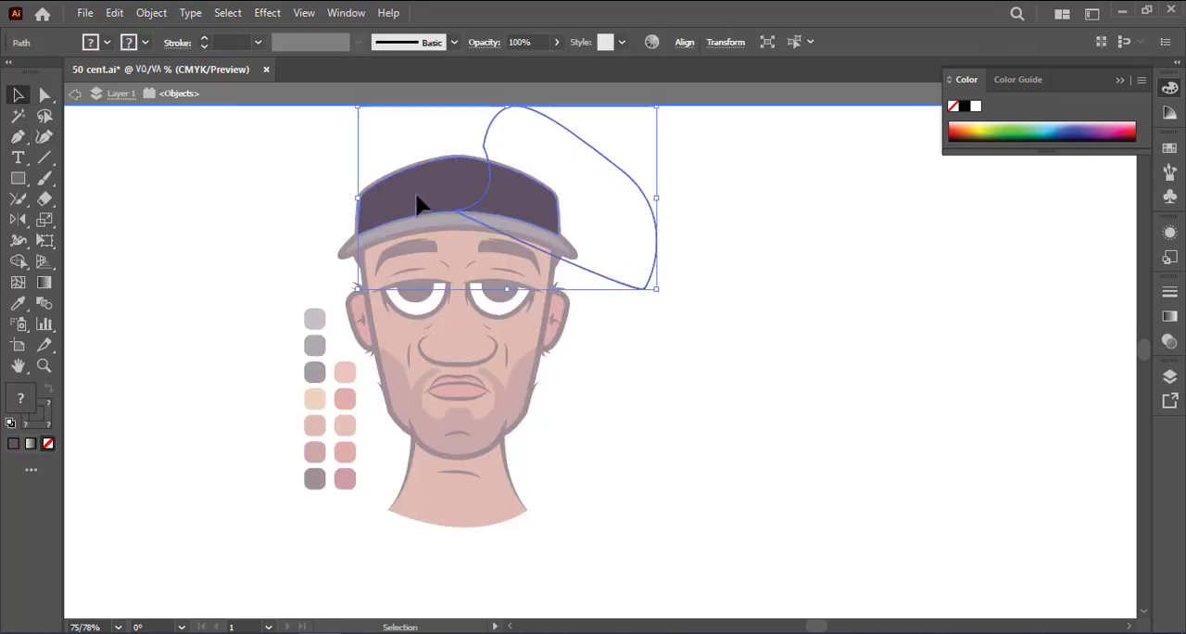
left_click(24, 261)
left_click_drag(563, 250, 676, 222)
key("a")
left_click(576, 271)
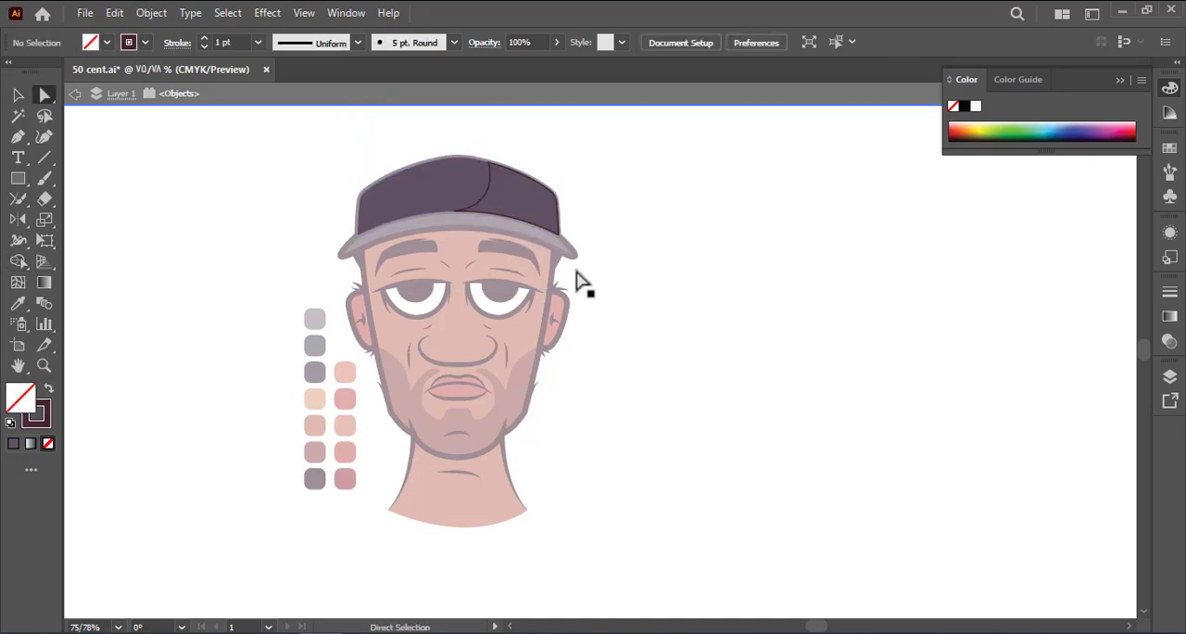
Fill the crown's shadow area with the dark purple swatch and leave the group
left_click(472, 209)
key("i")
left_click(321, 368)
key("a")
double_click(266, 321)
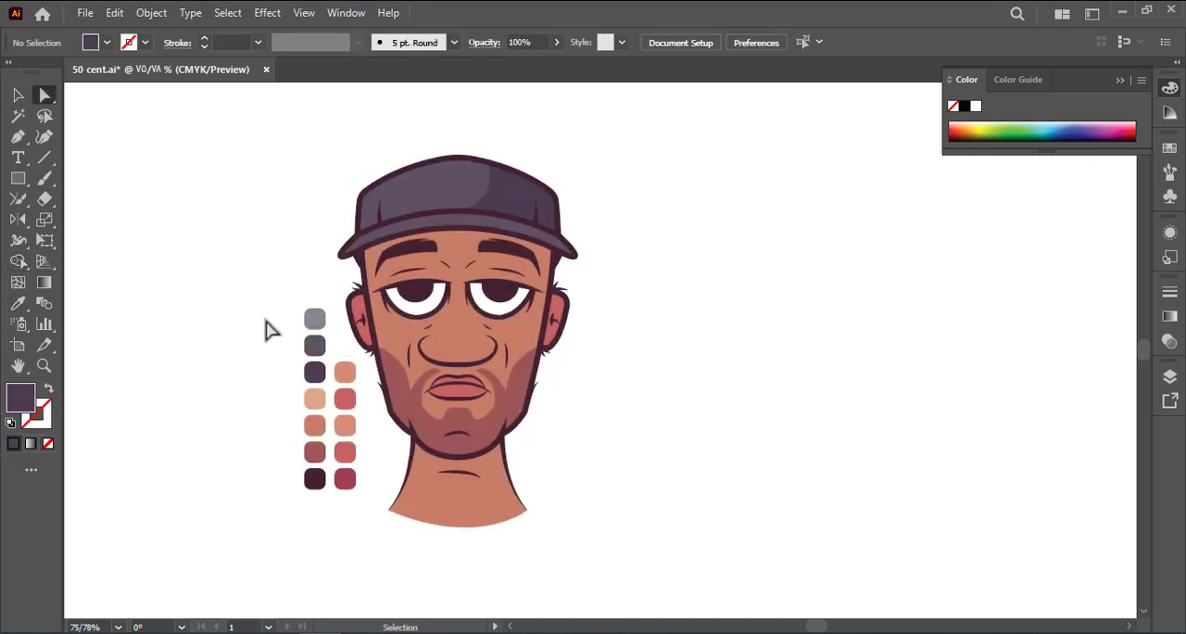
Add a dark purple shadow shape with a curved inner edge over the right part of the brim
left_click(489, 215)
mouse_move(452, 228)
left_mouse_down()
mouse_move(376, 228)
mouse_move(463, 265)
left_mouse_up()
left_click(681, 294)
left_click(489, 215)
key("v")
left_click(407, 225)
left_click(593, 222, "shift")
left_click(767, 41)
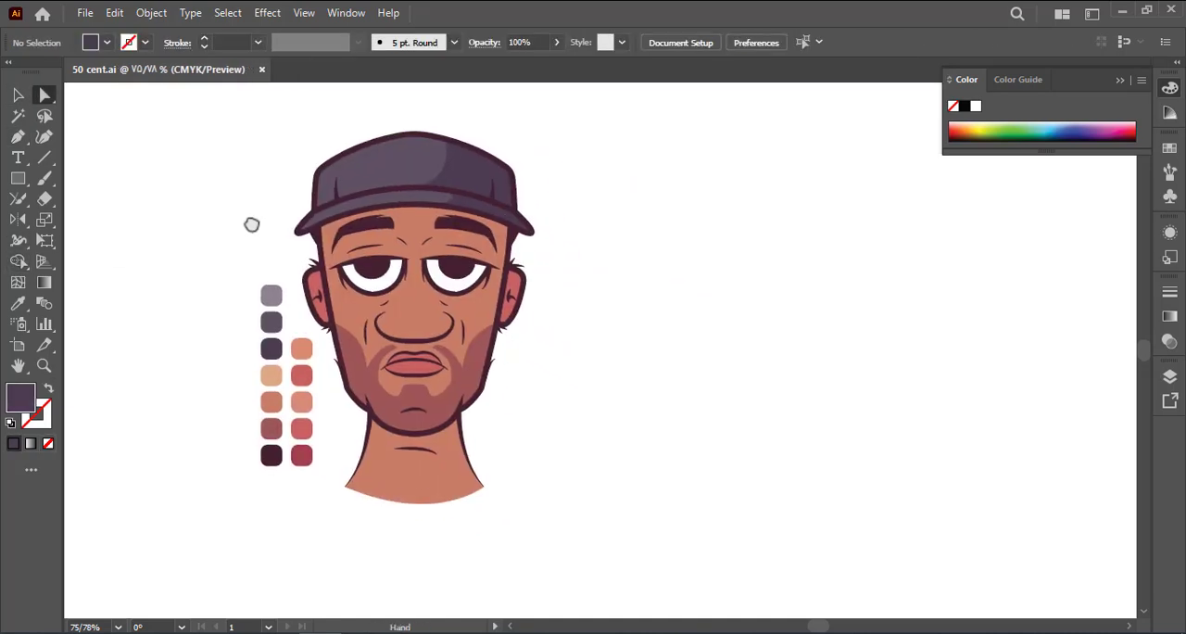
Start a face shadow path with the Pen tool, curving from the brim over the right eyebrow and eye to the nose
key("ctrl+space")
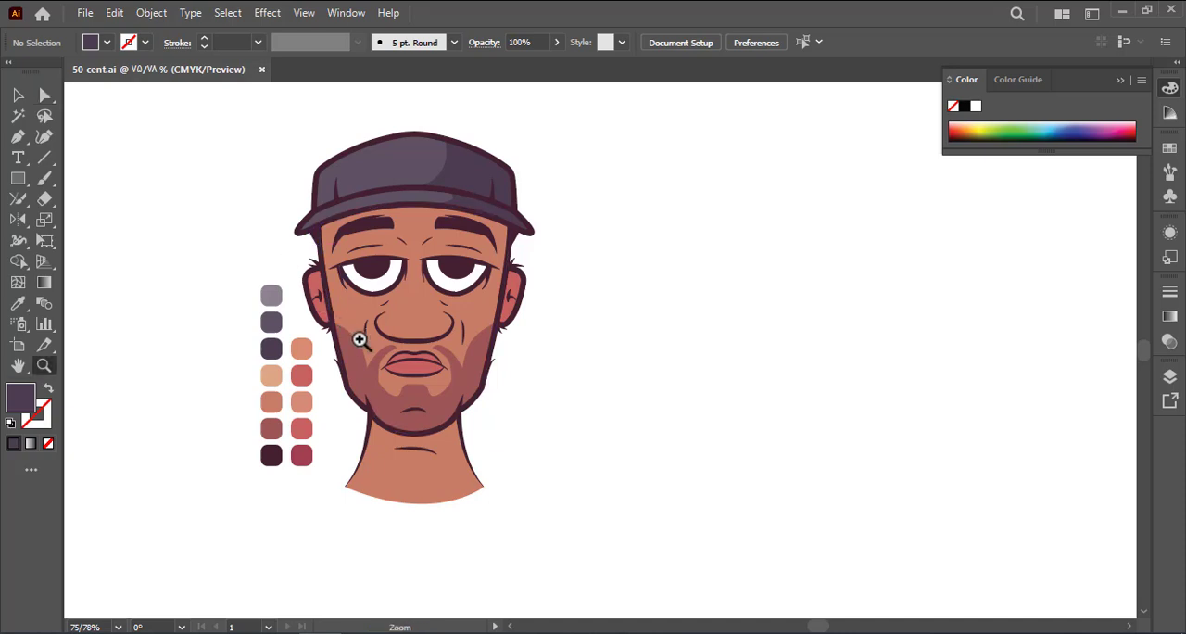
key("space")
left_click_drag(363, 343, 540, 384)
key("ctrl+space")
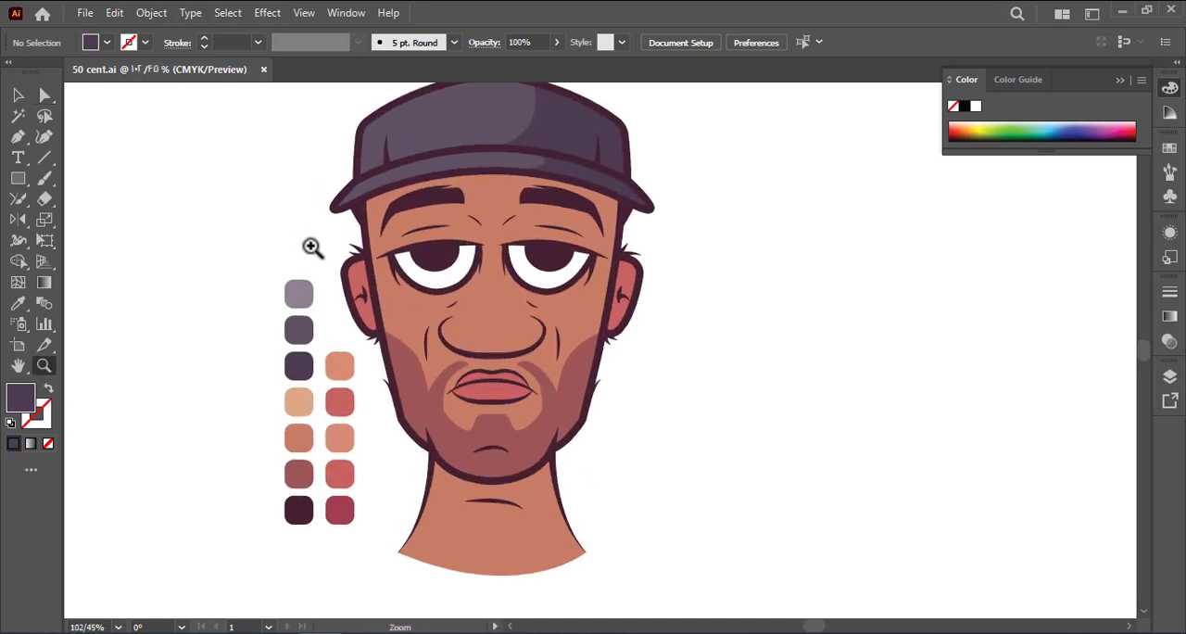
key("space")
left_click_drag(311, 246, 281, 243)
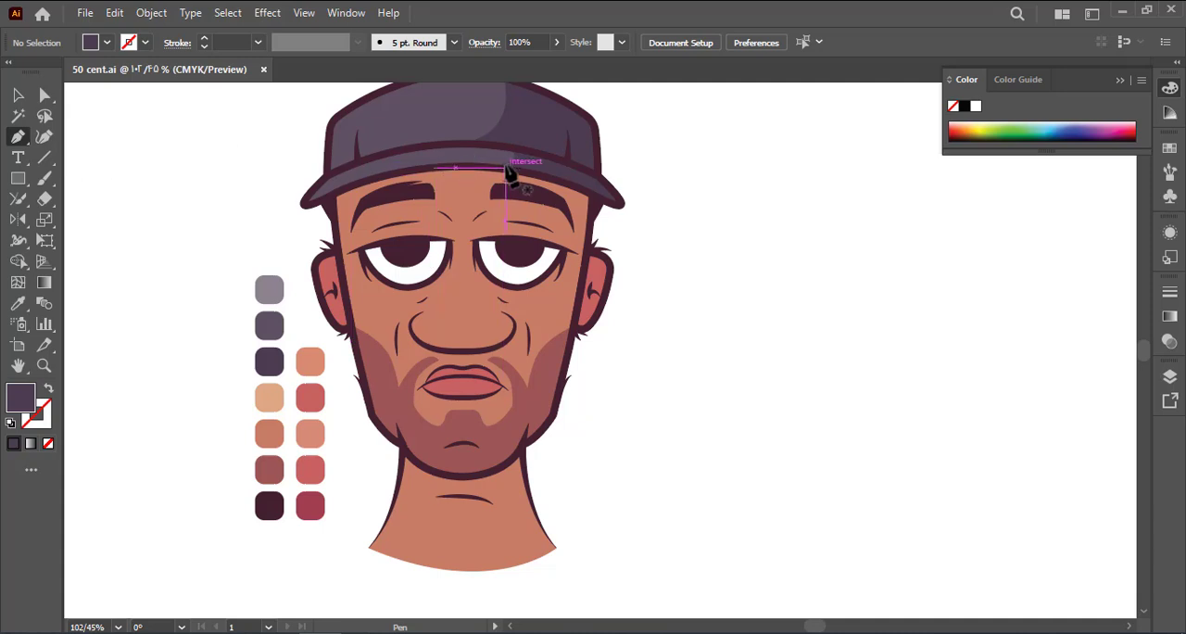
left_click(507, 173)
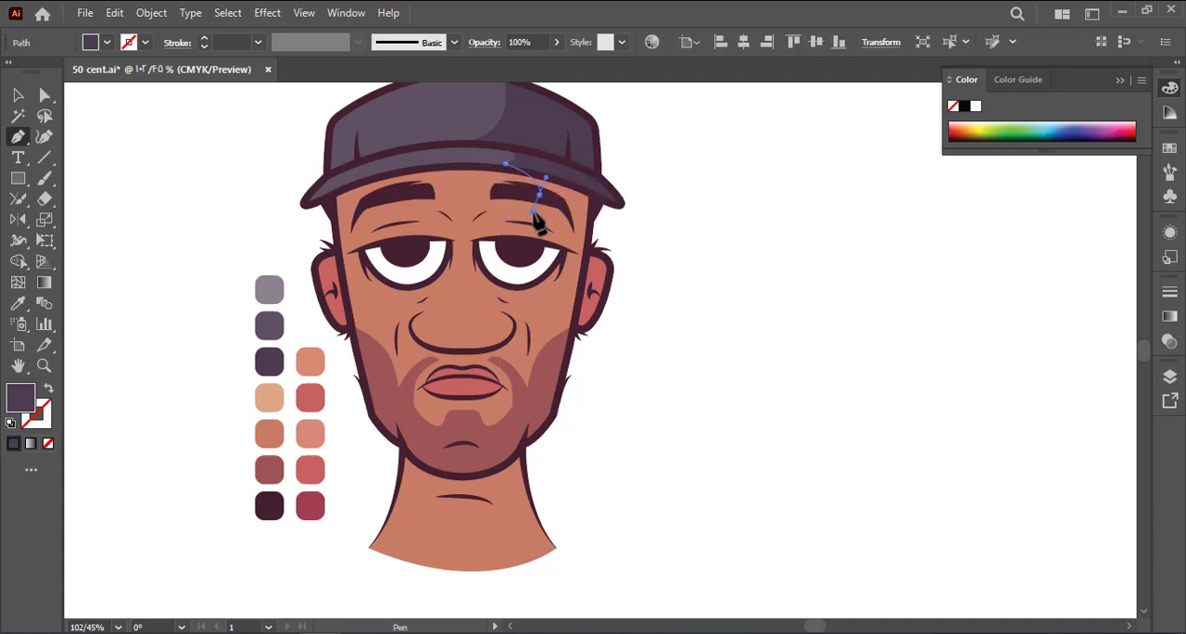
left_click_drag(536, 220, 536, 219)
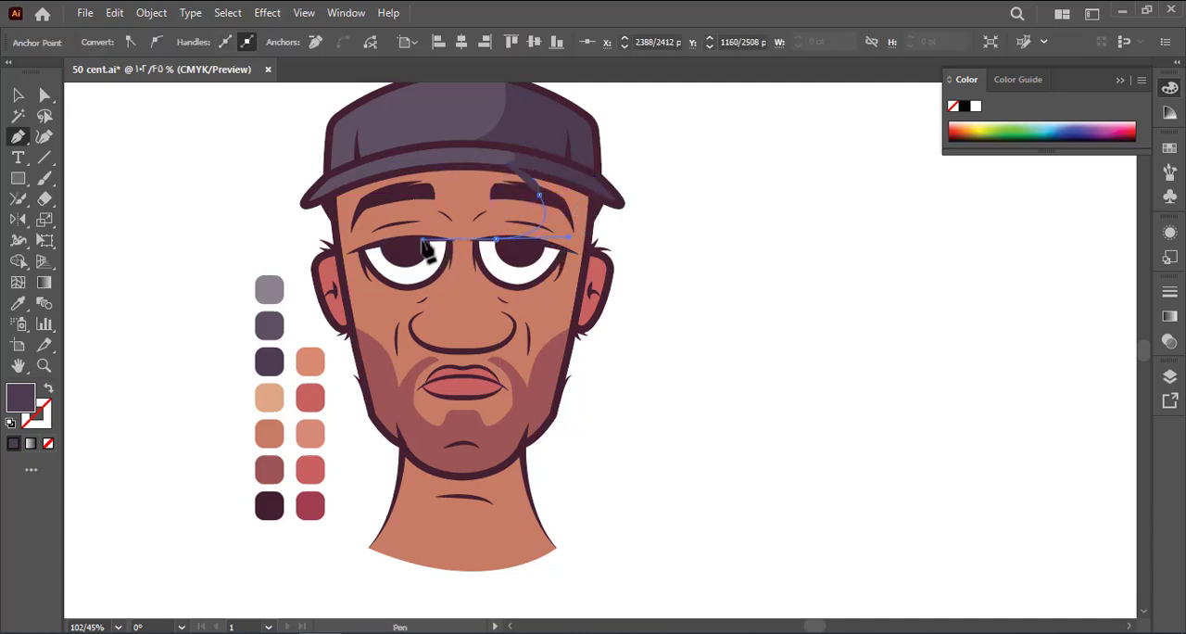
left_click_drag(421, 241, 417, 240)
left_click(495, 239)
left_click_drag(529, 264, 533, 278)
left_click_drag(513, 320, 475, 329)
left_click(513, 321)
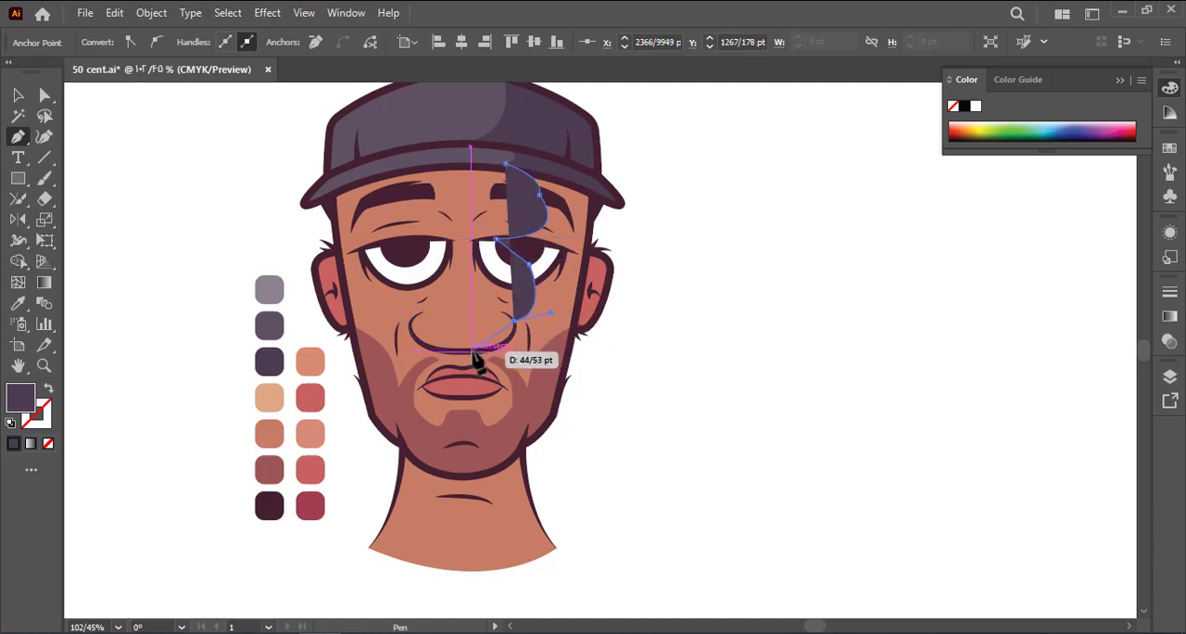
Continue the shadow path over the mouth and chin and close it around the outside of the head's right side
left_click_drag(424, 362, 455, 384)
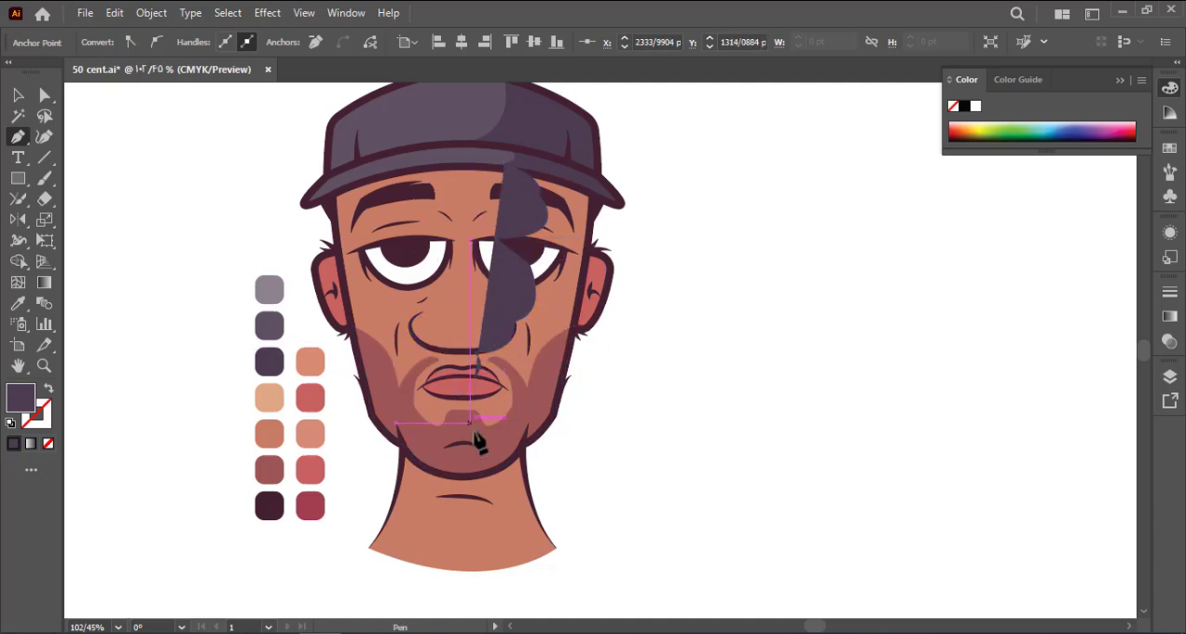
left_click(470, 423)
left_click(472, 503)
left_click_drag(539, 544, 576, 528)
left_click(671, 331)
left_click_drag(699, 191, 688, 155)
left_click(507, 163)
Trim the face shadow shape to the face fill with the Shape Builder inside the colour group
left_click(17, 95)
left_click(501, 338, "shift")
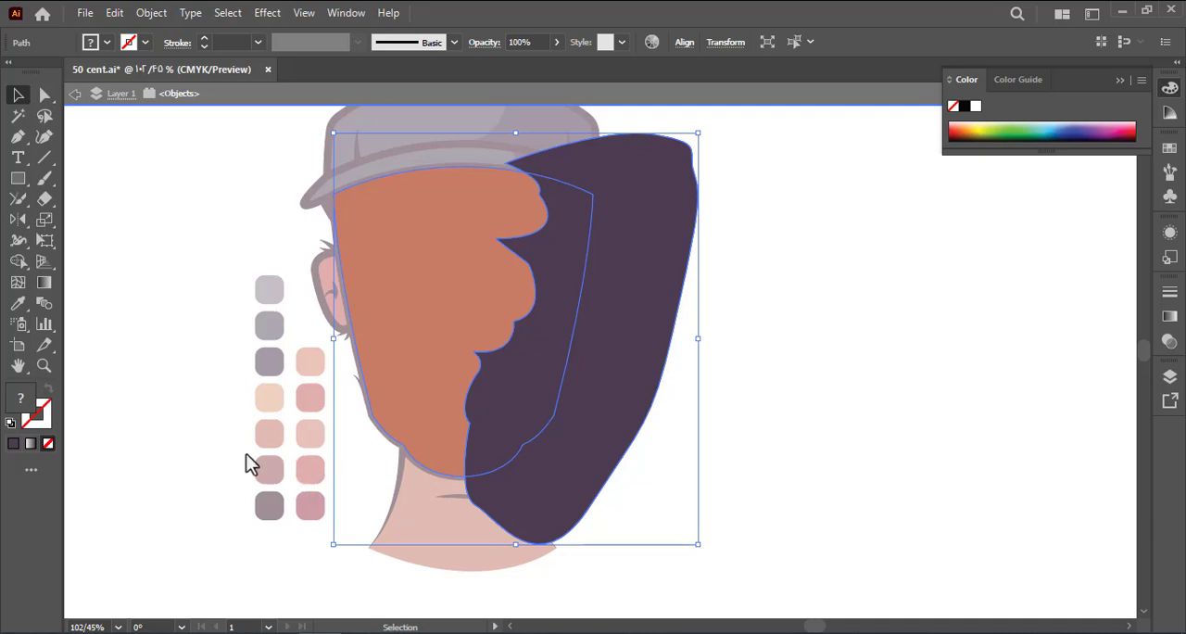
left_click(18, 261)
left_click(630, 342, "alt")
left_click(44, 95)
left_click(577, 466)
Fill the face shadow with the brownish-red beard swatch, leave the group and save the document
left_click(533, 407)
left_click(269, 470)
double_click(178, 391)
key("ctrl+s")
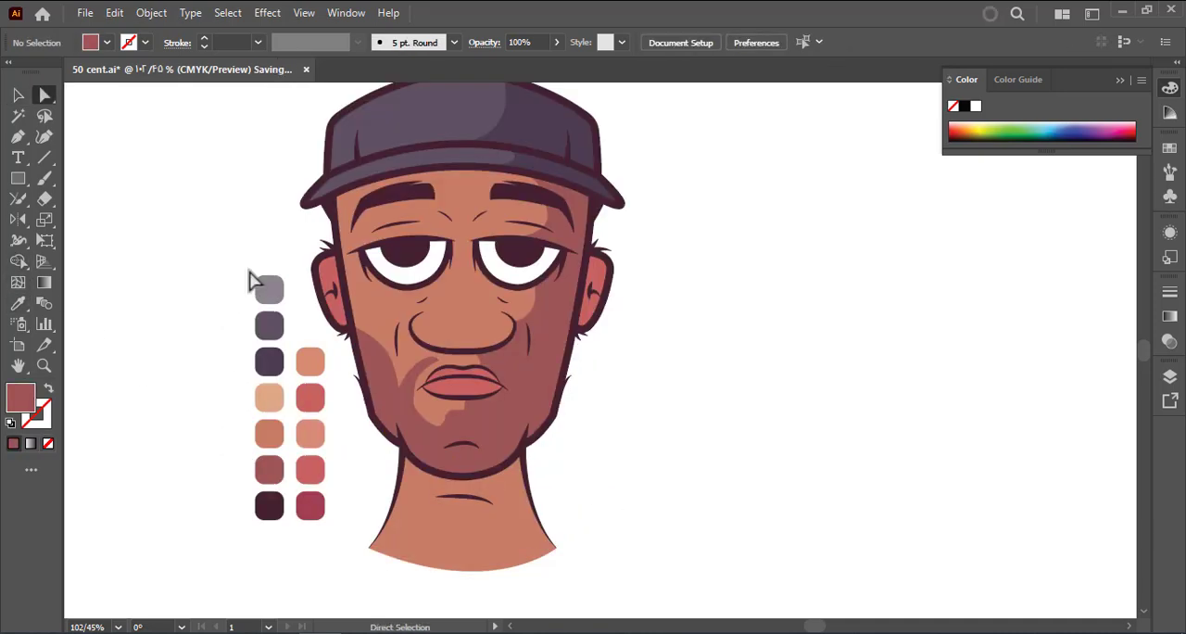
Lower the face shadow's opacity to 54%
left_click_drag(252, 273, 246, 297)
left_click(548, 320)
left_click(557, 43)
left_click_drag(560, 68, 525, 68)
left_click(675, 142)
left_click_drag(609, 247, 624, 259)
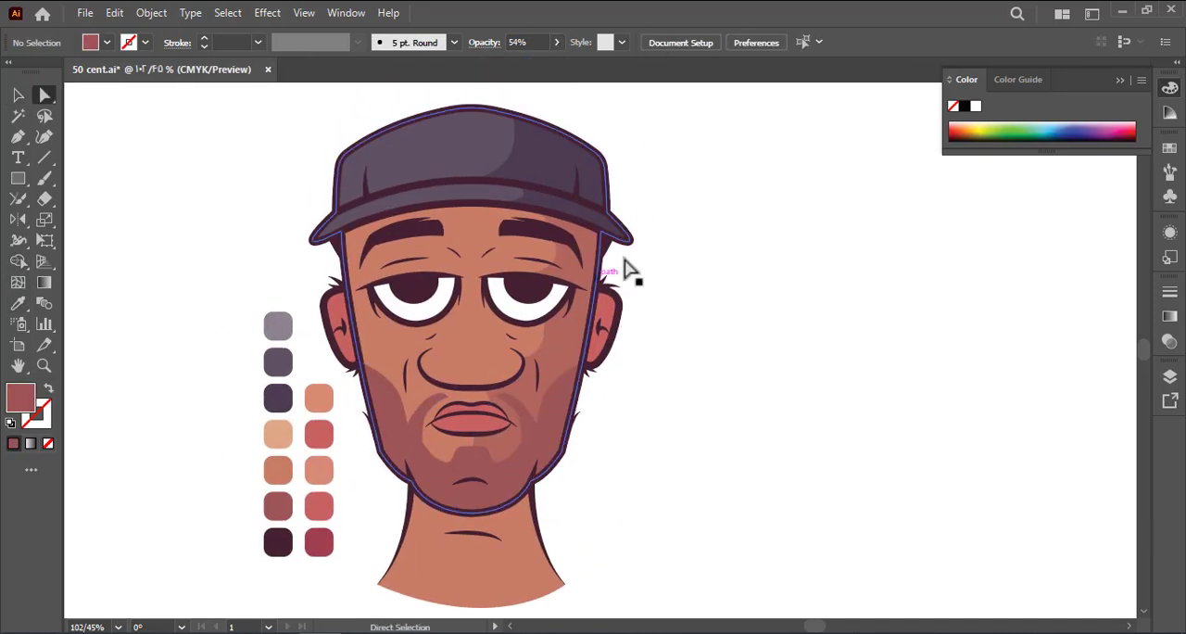
Set the face shadow's opacity to 40% and save the document
left_click(567, 349)
double_click(539, 42)
type("40")
key("Return")
left_click(693, 288)
key("ctrl+s")
left_click_drag(673, 321, 699, 339)
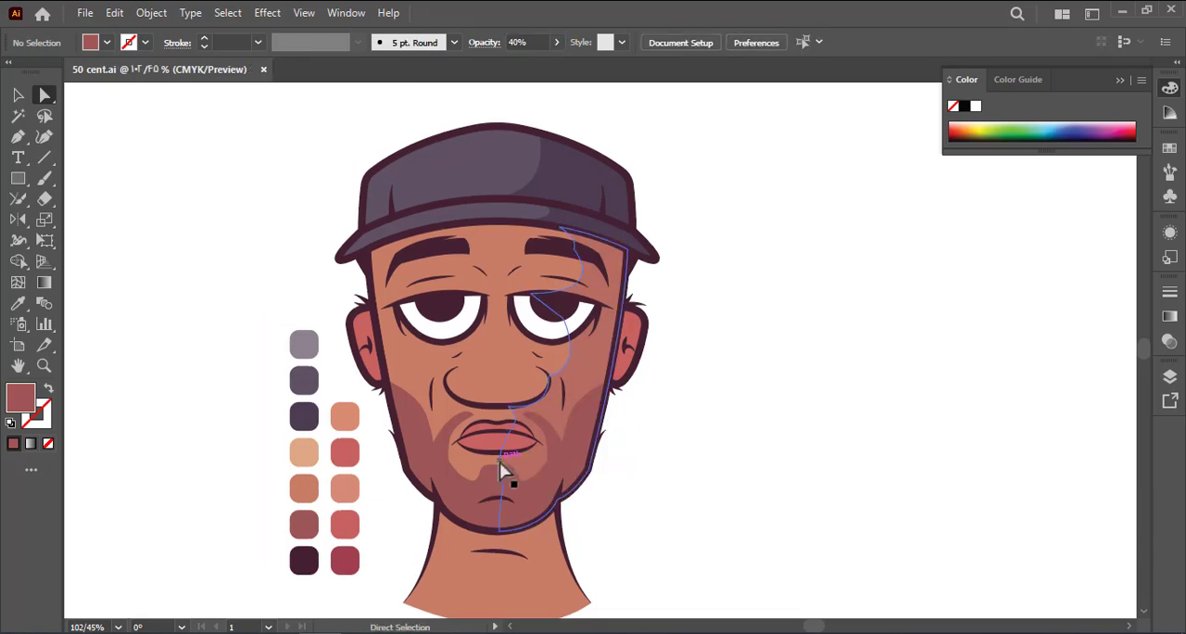
Reshape the inner edge of the face shadow around the mouth and chin
left_click_drag(501, 464, 519, 467)
left_click(664, 477)
left_click_drag(516, 416, 535, 415)
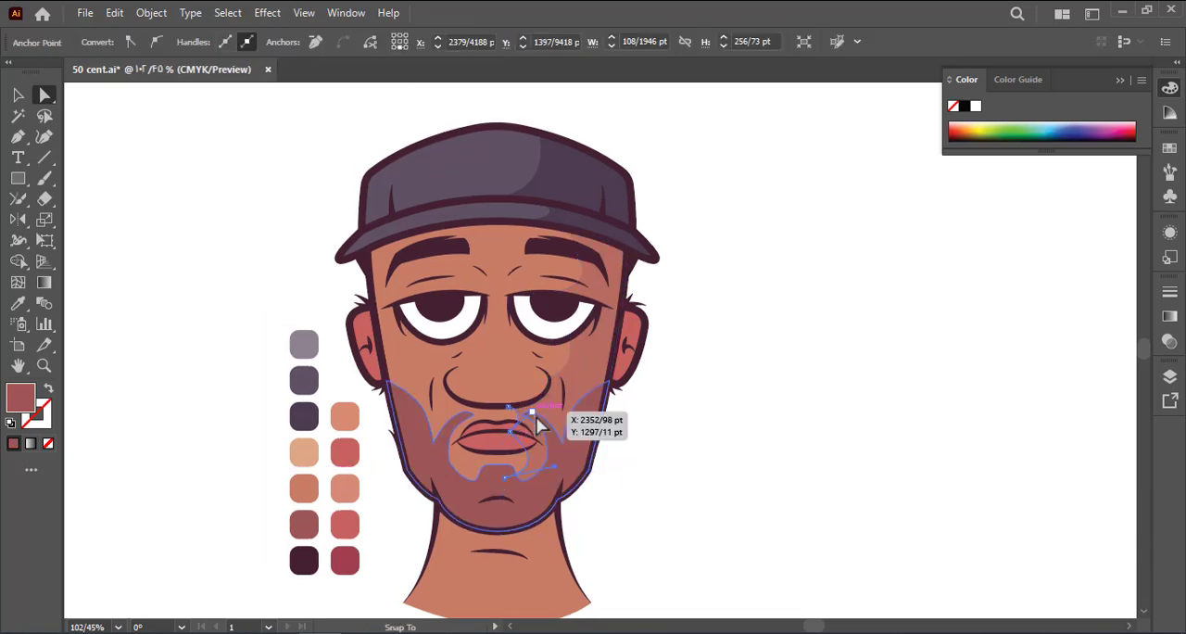
left_click(661, 462)
left_click_drag(662, 449, 670, 466)
Give the face shadow the brown skin colour and set it to Multiply blending at 20% opacity
left_click(588, 371)
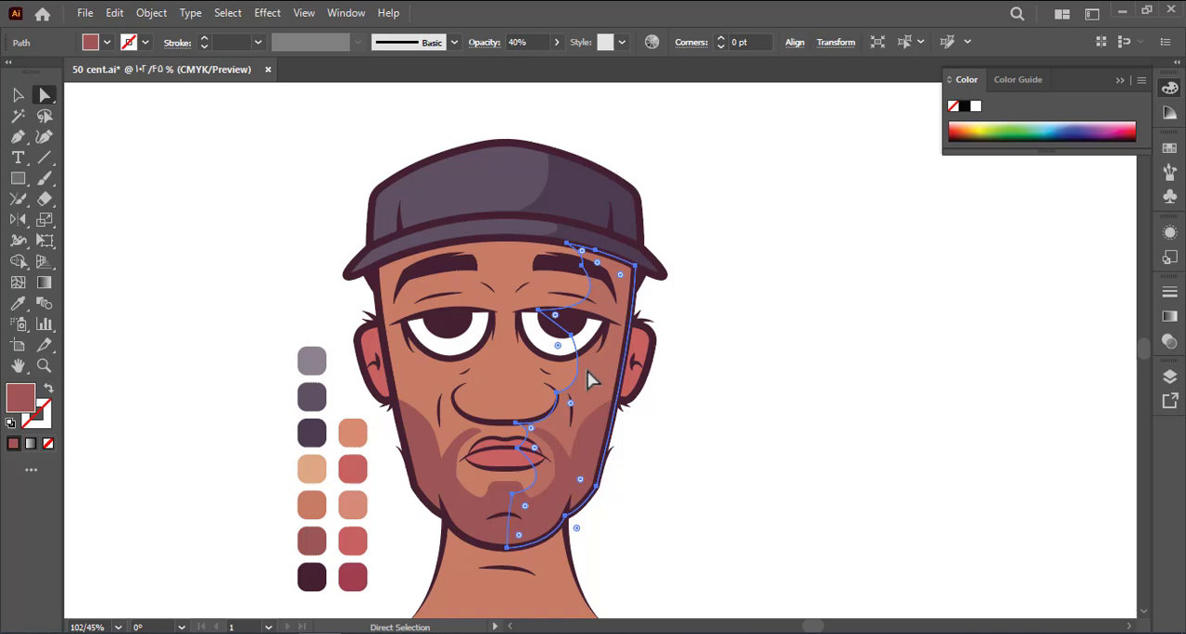
left_click(1169, 341)
left_click(994, 310)
left_click(1000, 371)
left_click_drag(1112, 313, 1011, 309)
type("20")
key("Return")
left_click(740, 401)
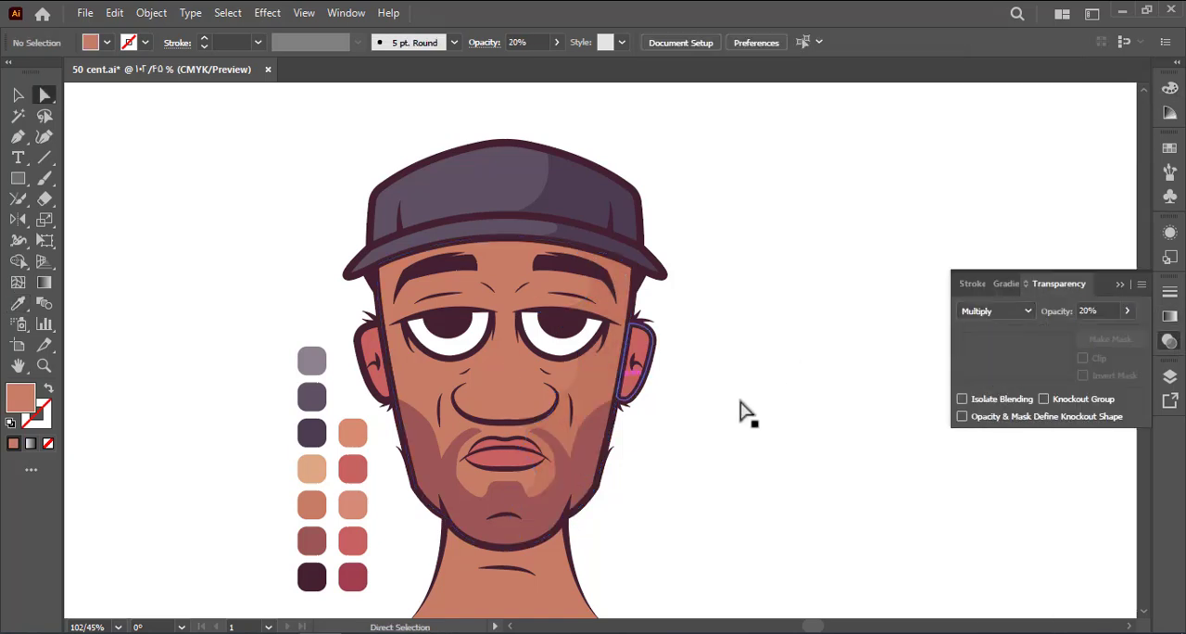
Undo the face shadow's skin-colour fill, Multiply blending and 20% opacity
key("ctrl+z")
key("ctrl+z")
key("ctrl+z")
left_click(740, 401)
scroll(639, 417, "up", 1)
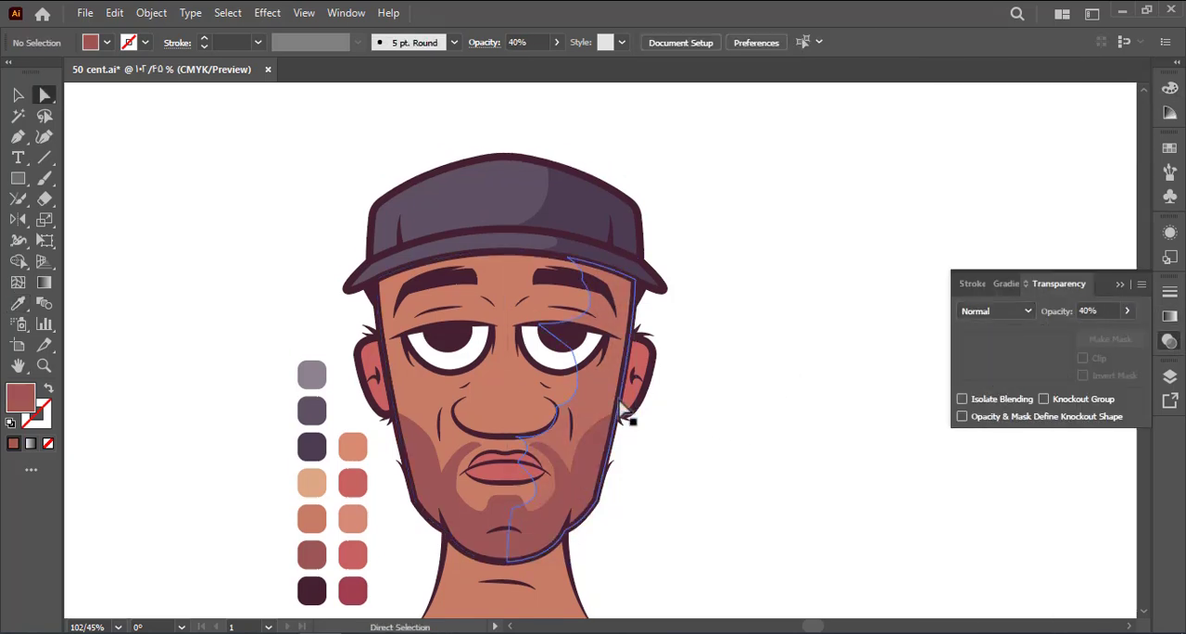
Fill the face shadow with a -90° linear gradient from the reddish brown to the skin colour and save the document
left_click(595, 415)
left_click(30, 444)
left_click(1078, 379)
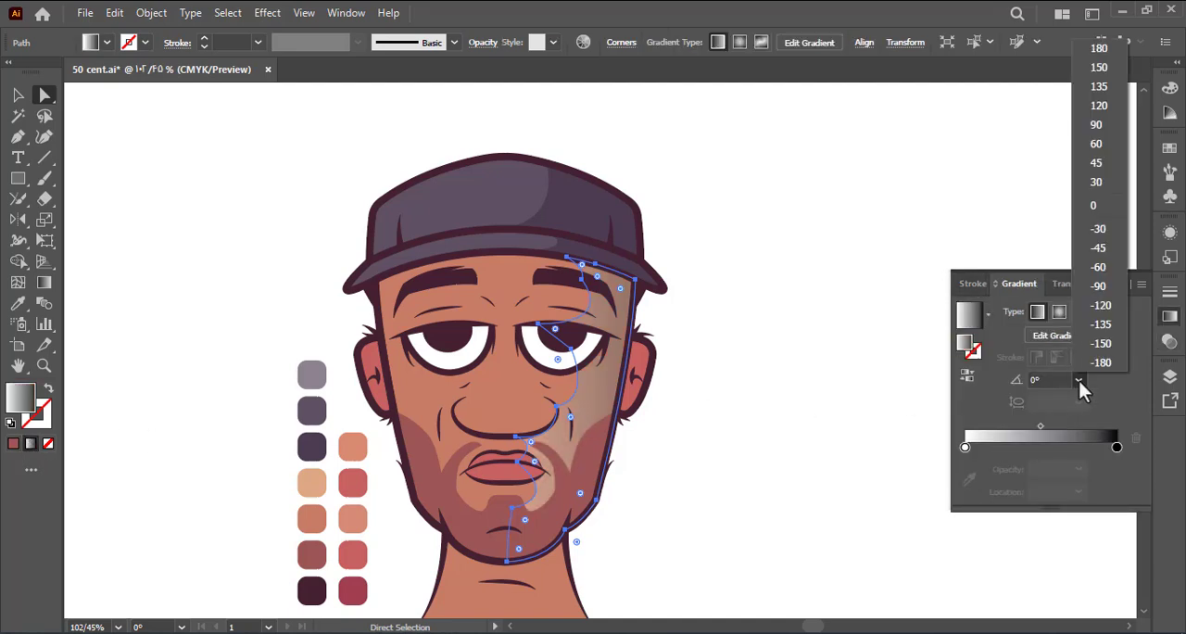
left_click(1101, 289)
left_click(965, 446)
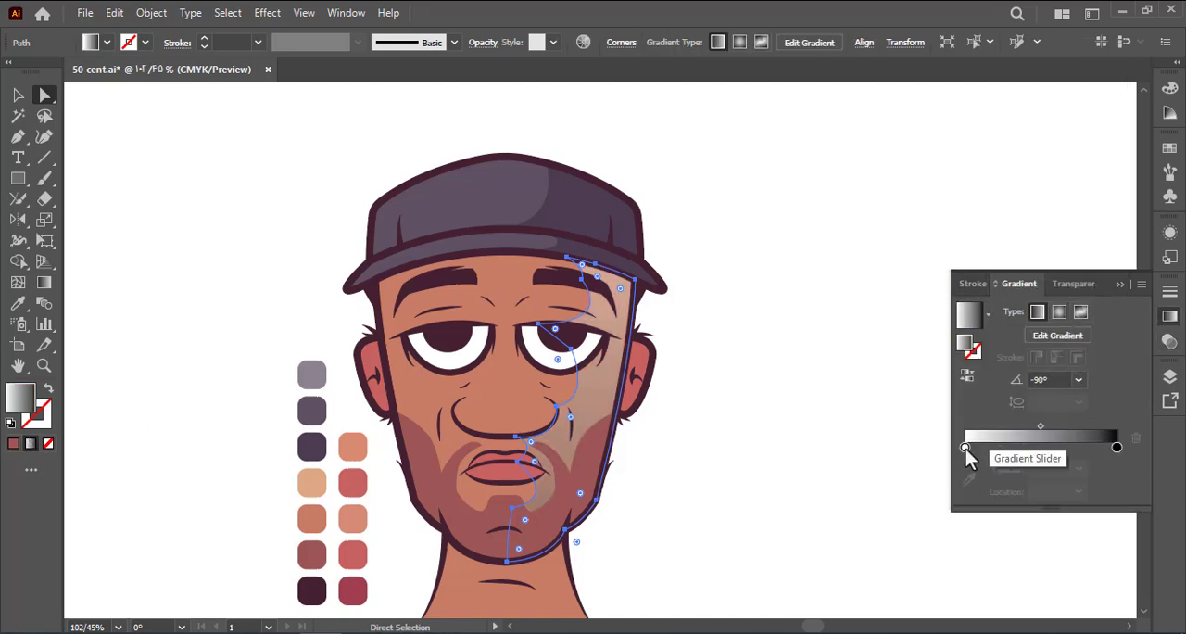
left_click(968, 457)
left_click(311, 554)
left_click(535, 408)
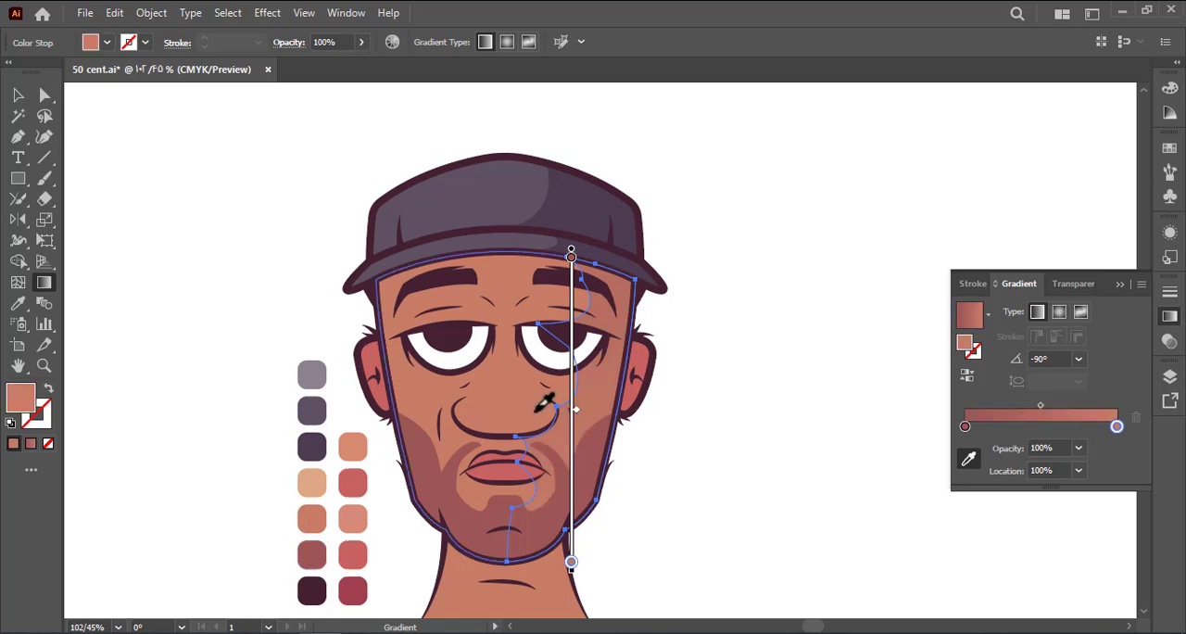
key("a")
left_click(760, 463)
key("ctrl+s")
Set the gradient face shadow's opacity to 60%
left_click_drag(722, 472, 711, 451)
left_click(1119, 284)
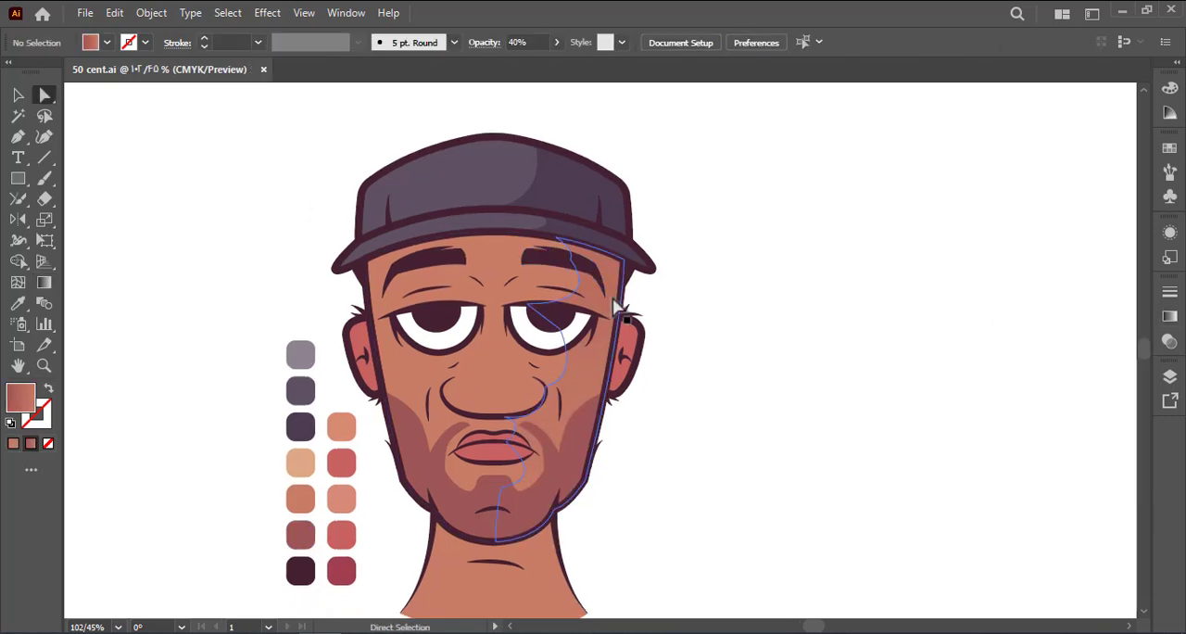
left_click(617, 306)
left_click(1169, 341)
left_click(778, 361)
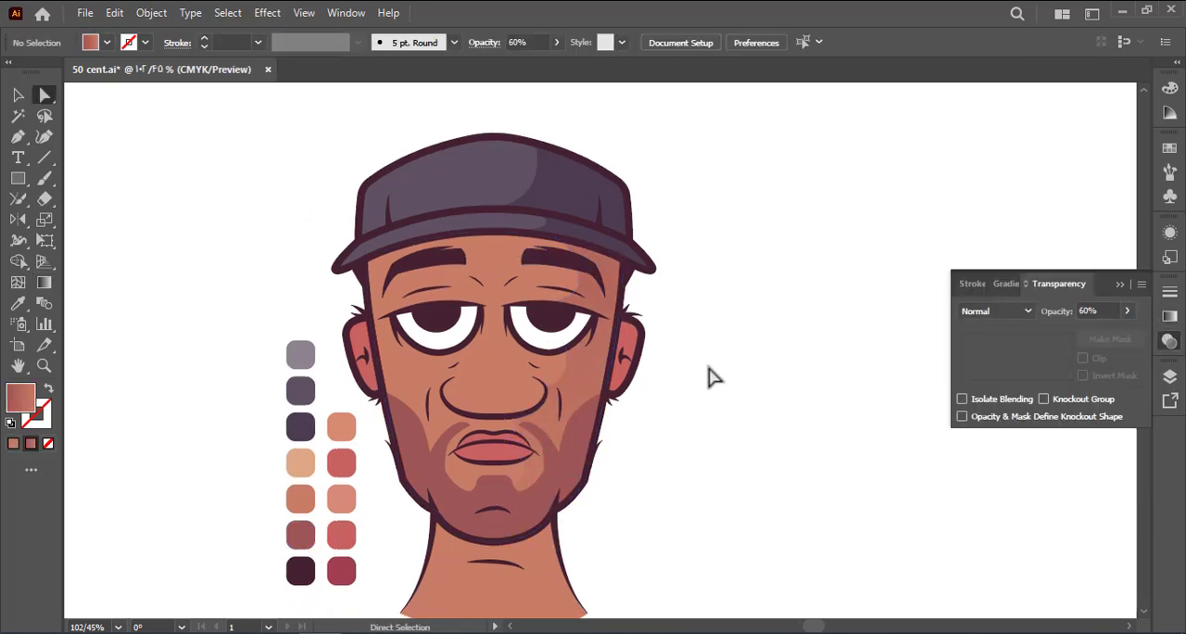
left_click_drag(711, 366, 703, 375)
Move the skin-colour stop of the face shadow's gradient to about 71%
left_click(597, 379)
left_click(1006, 285)
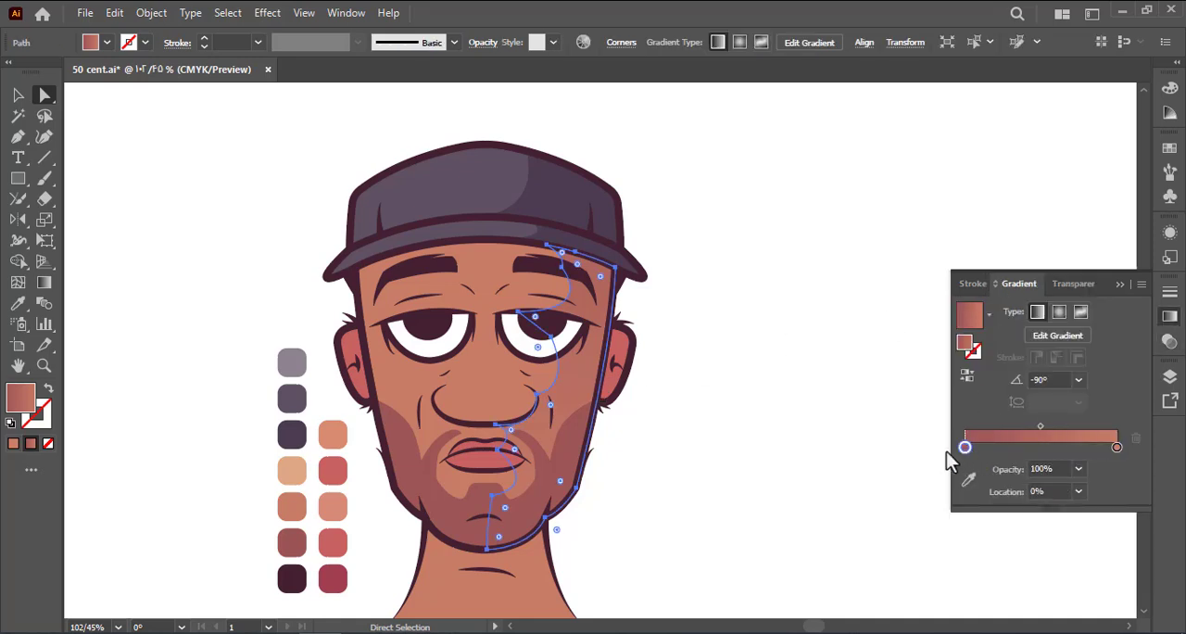
left_click_drag(1116, 447, 1051, 447)
left_click(897, 450)
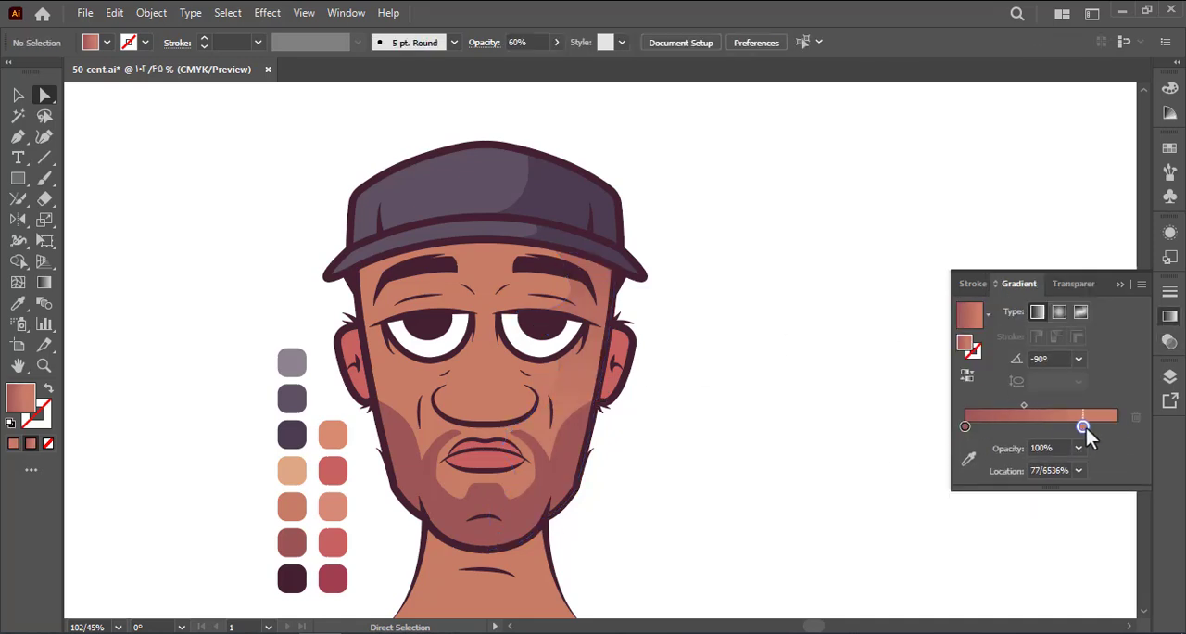
left_click(593, 397)
left_click(746, 437)
scroll(741, 437, "left", 2)
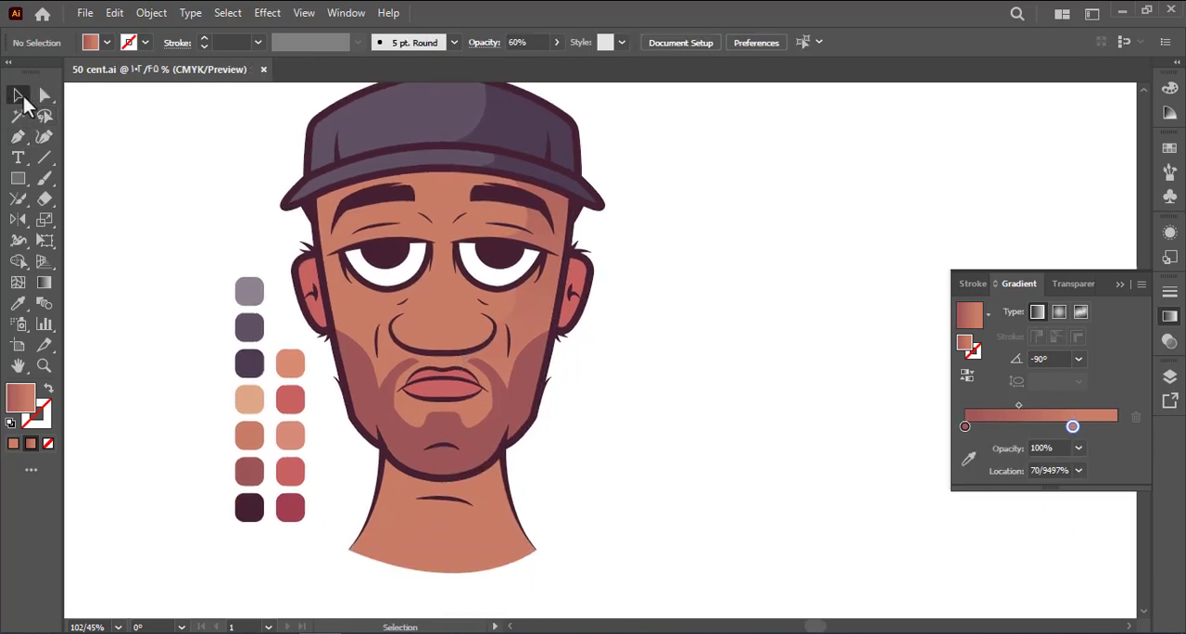
Cut a thin crescent from two offset copies of the face shape and fill it with the light skin swatch colour
double_click(352, 309)
left_click_drag(352, 309, 696, 320)
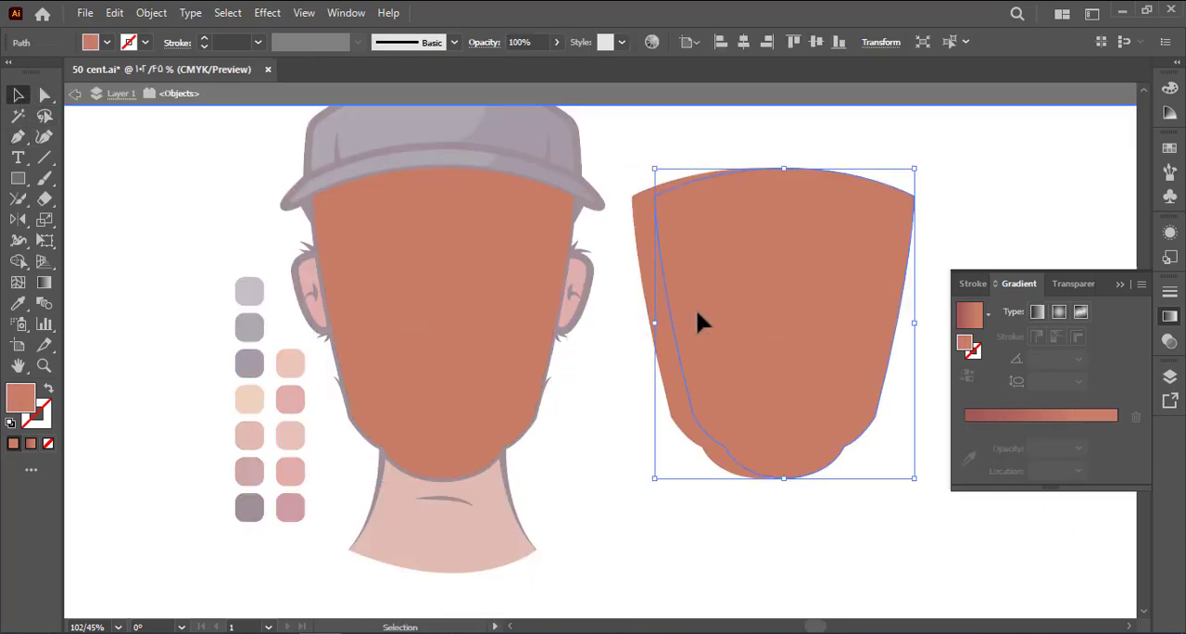
left_click(639, 374, "shift")
left_click(18, 260)
left_click(840, 410, "alt")
left_click(20, 99)
key("i")
left_click(245, 396)
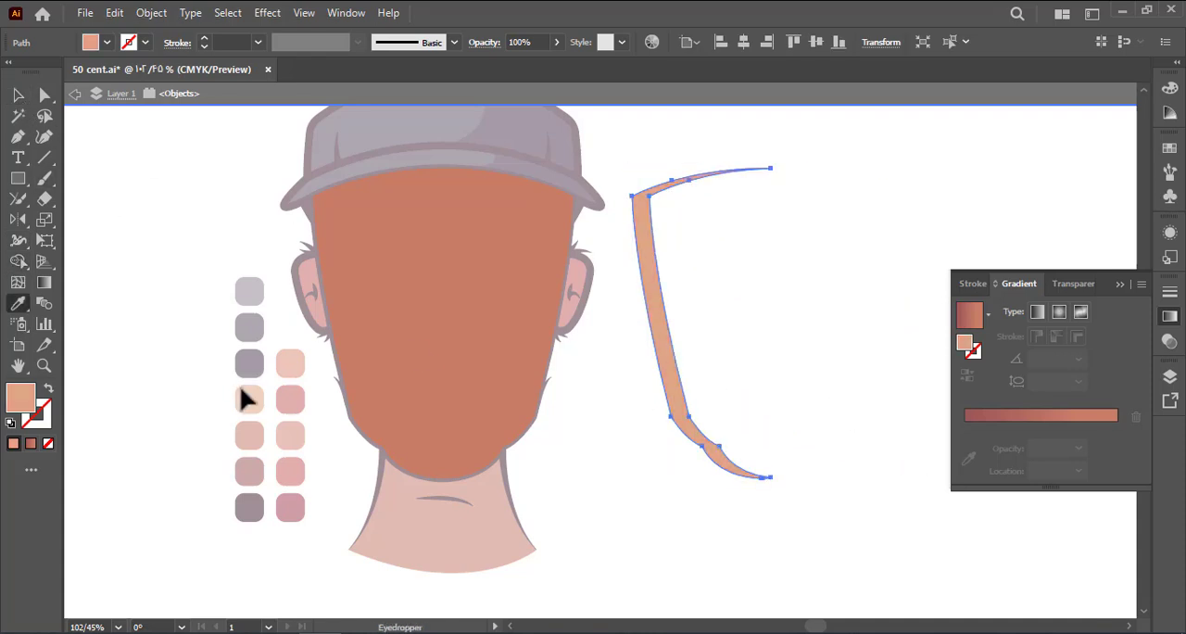
Place the light crescent along the left edge of the face and leave isolation mode
left_click(17, 97)
left_click_drag(662, 363, 344, 362)
double_click(205, 225)
left_click_drag(205, 225, 236, 247)
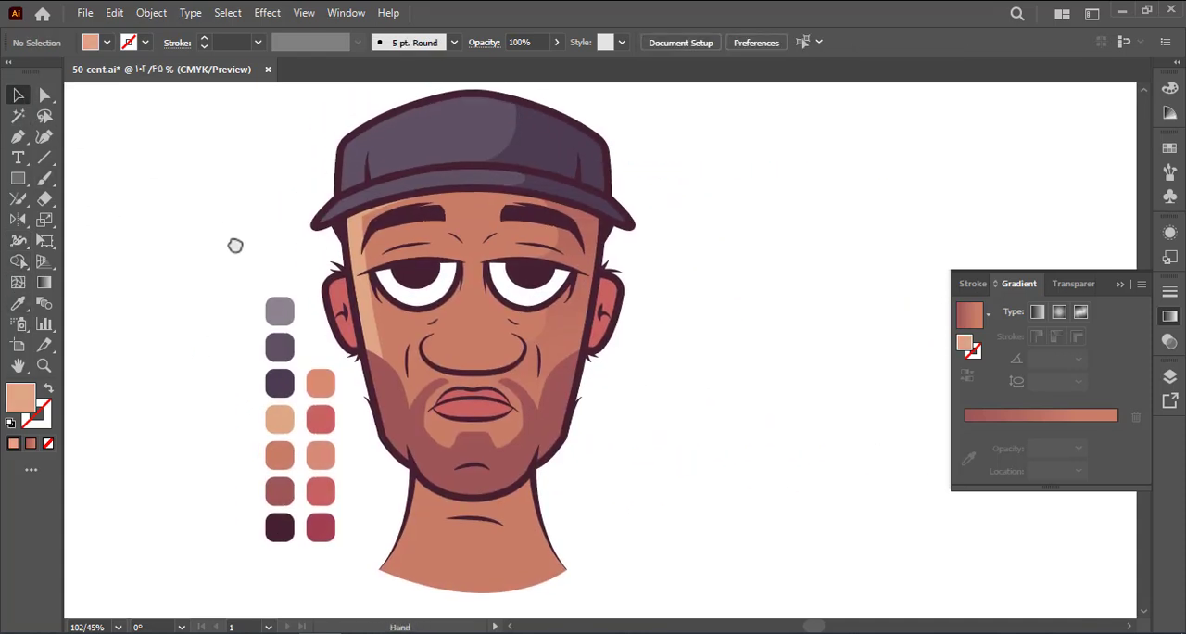
Reshape the face highlight's inner edge at the forehead and lower its opacity to 42%
key("a")
left_click(368, 294)
left_click(361, 216)
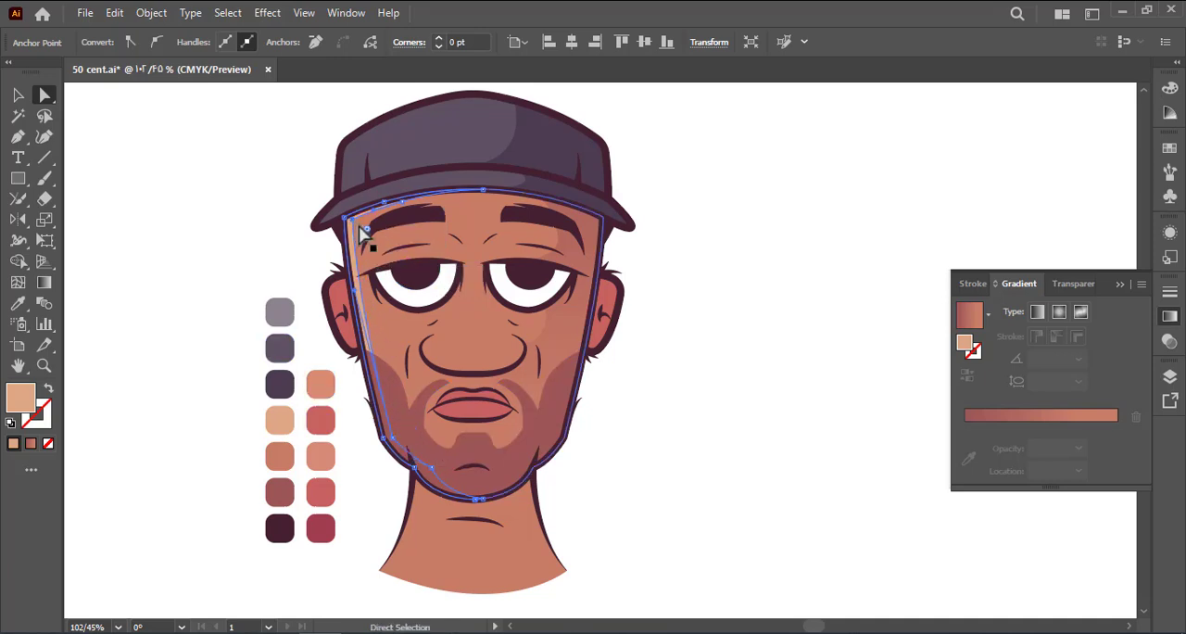
left_click(204, 185)
left_click(362, 232)
left_click(1073, 282)
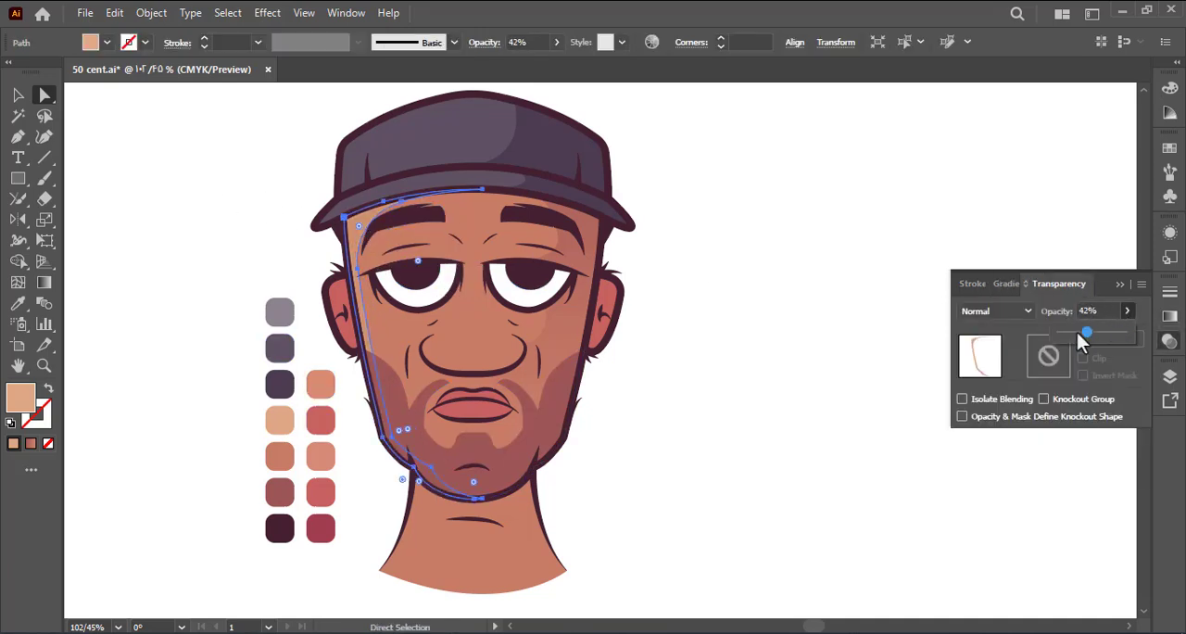
left_click(686, 267)
Refine the face highlight's inner edge by adjusting its forehead and jaw anchor points
left_click(365, 233)
left_click(360, 242)
left_click_drag(418, 260, 311, 219)
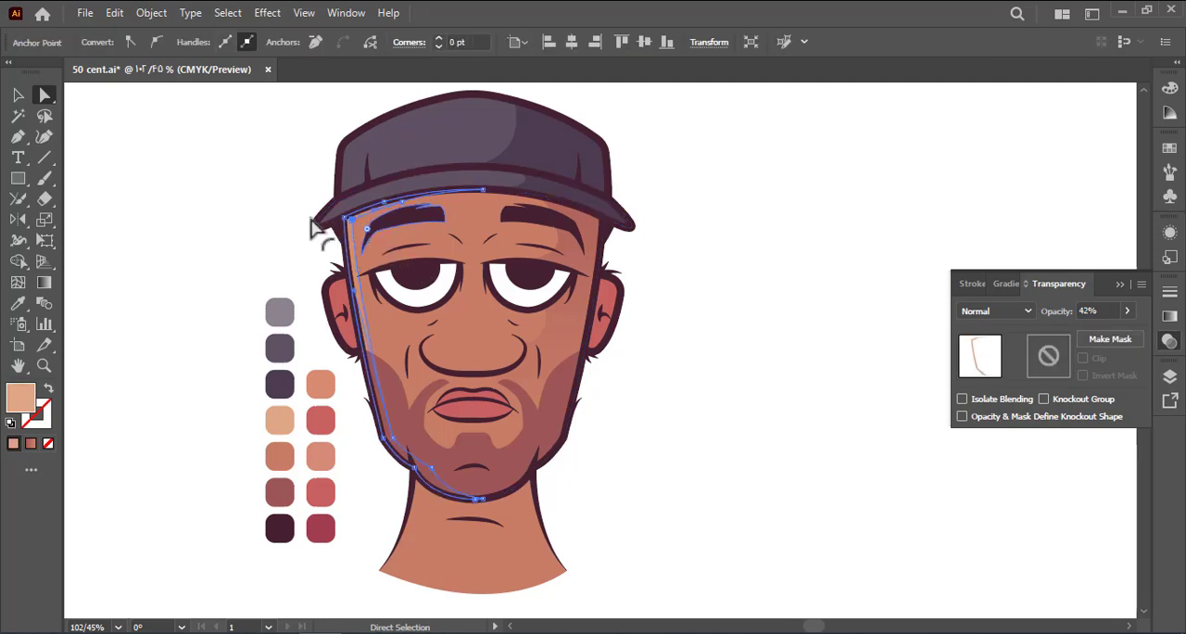
left_click_drag(397, 443, 389, 444)
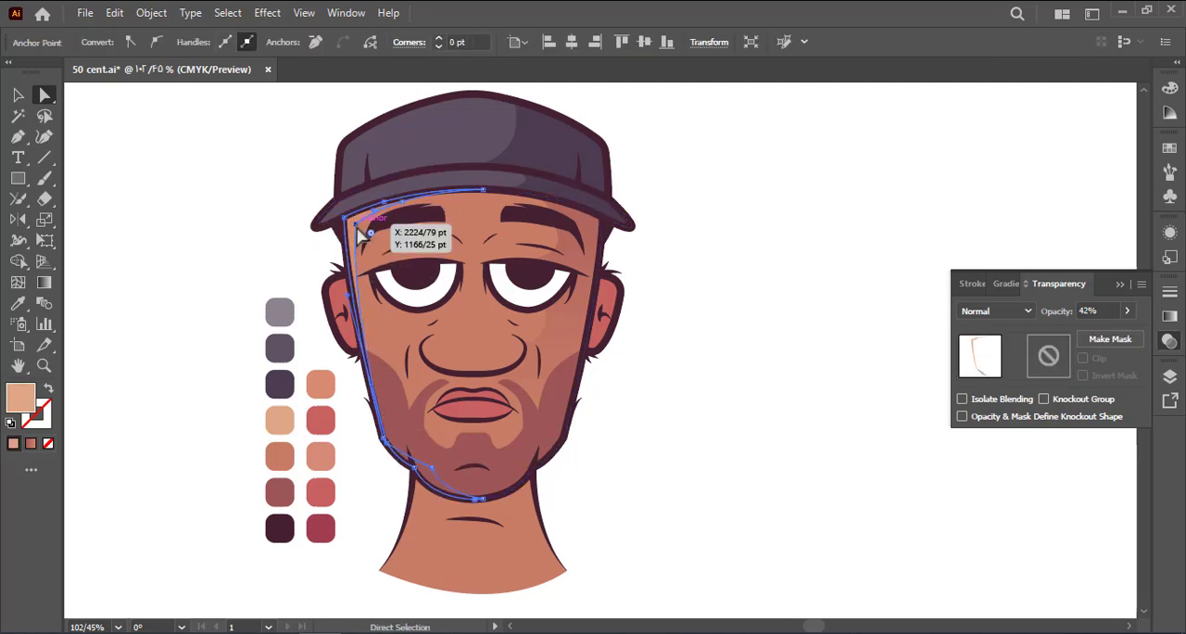
left_click(228, 218)
left_click_drag(228, 218, 207, 231)
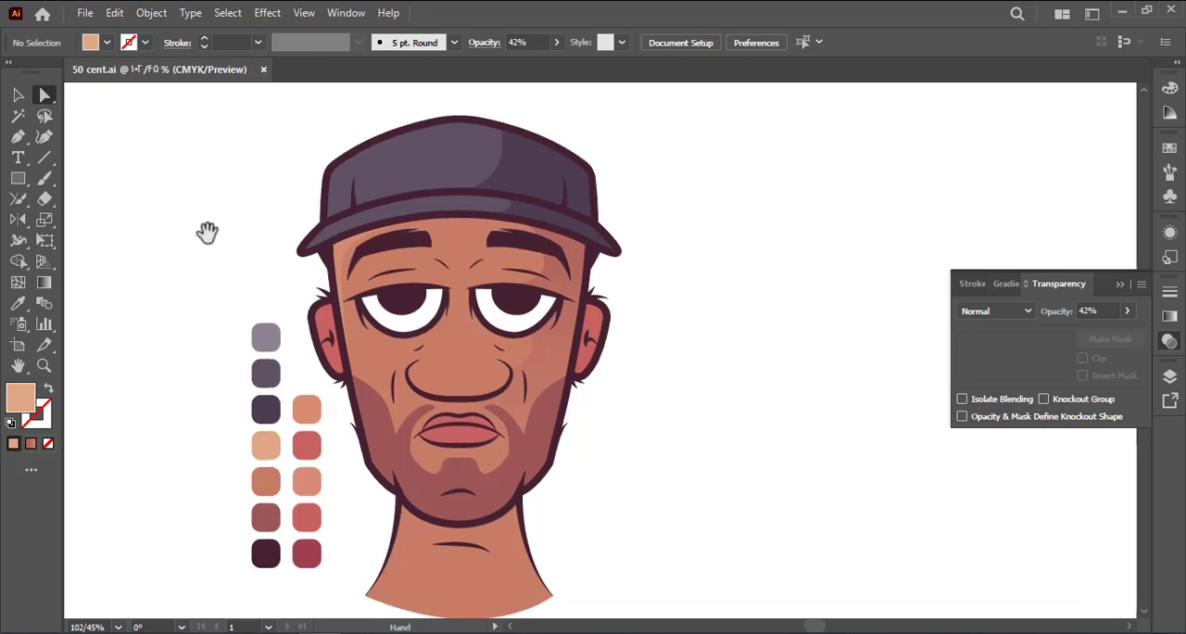
Draw a closed freeform shape over the left end of the cap's brim for a highlight
left_click(376, 203)
left_click_drag(361, 230, 408, 222)
left_click_drag(315, 311, 266, 310)
left_click_drag(229, 275, 245, 229)
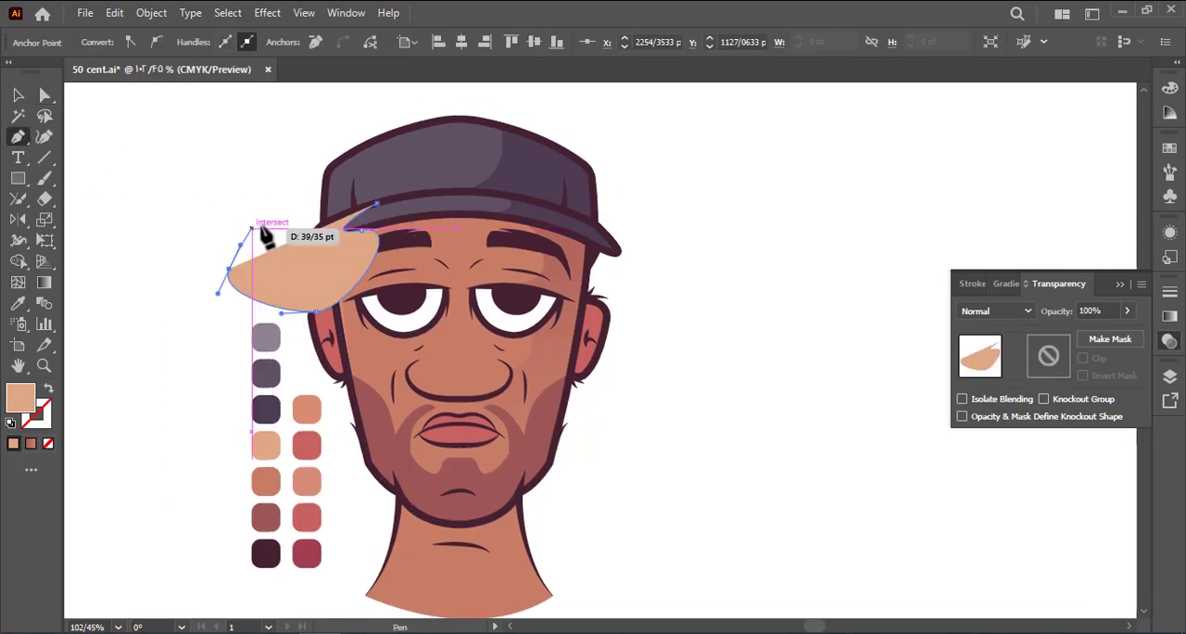
left_click_drag(316, 208, 359, 193)
left_click(376, 203)
Move the shape into the brim's isolated group and trim off everything outside the brim
key("v")
left_click(270, 229)
key("ctrl+x")
double_click(383, 214)
key("ctrl+f")
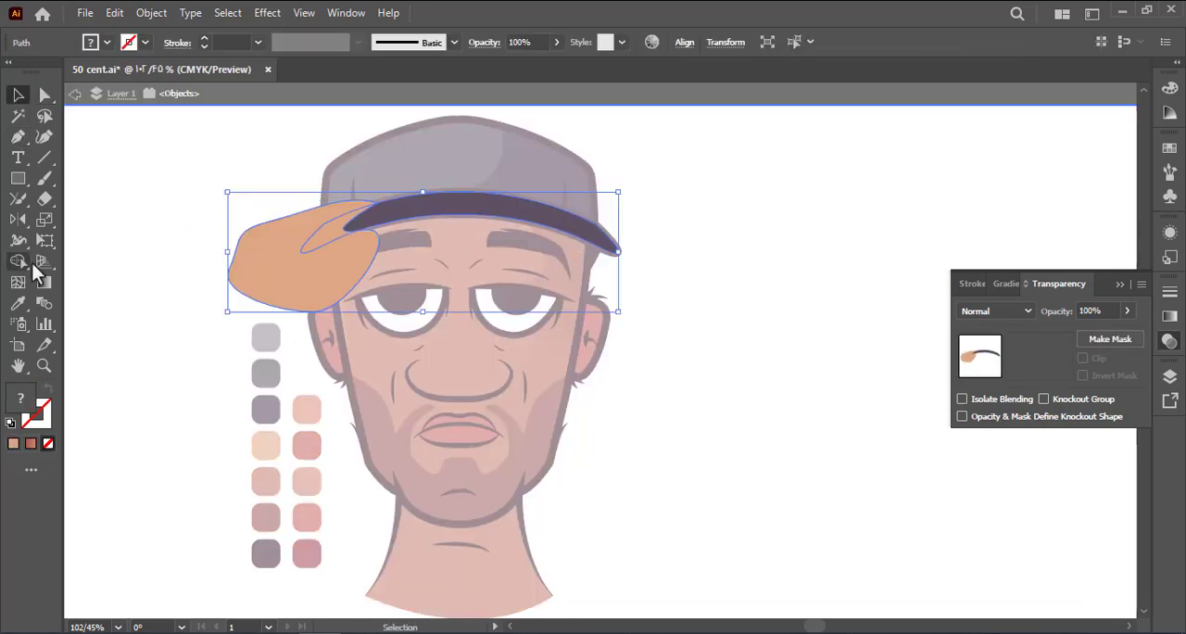
left_click(18, 261)
left_click(278, 264, "alt")
double_click(196, 268)
Fill the brim highlight with the light grey-purple swatch colour
left_click(325, 234)
key("i")
left_click(266, 338)
key("a")
left_click(233, 305)
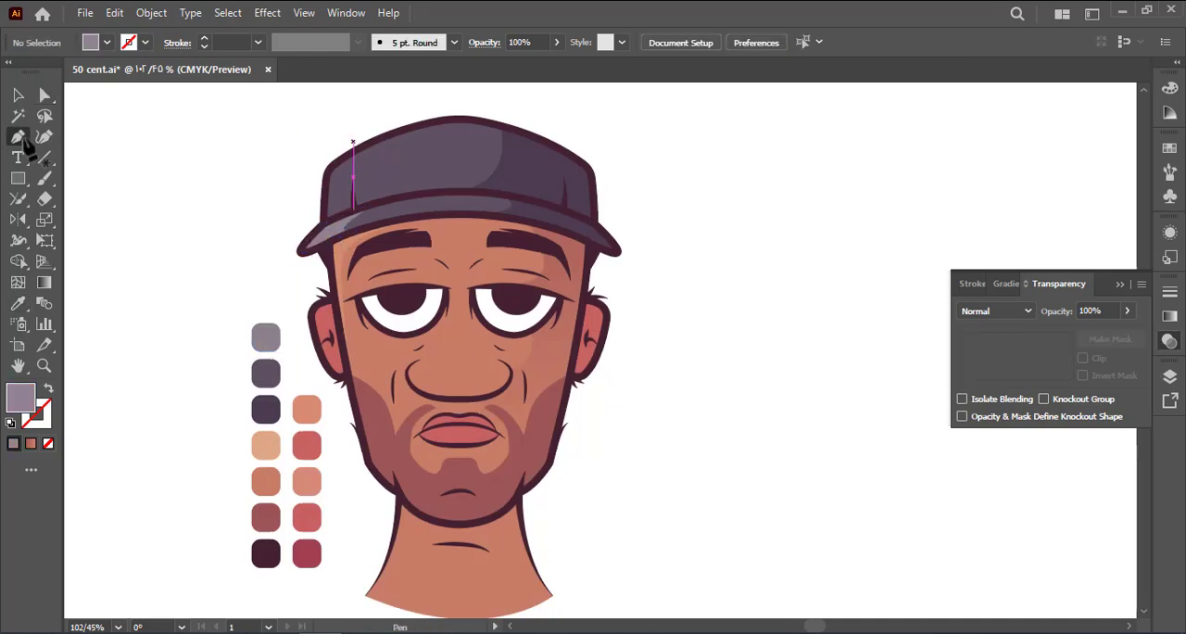
Draw a closed, rounded grey-purple highlight shape over the left part of the cap's crown
left_click(18, 136)
left_click(373, 141)
left_click_drag(394, 198, 334, 236)
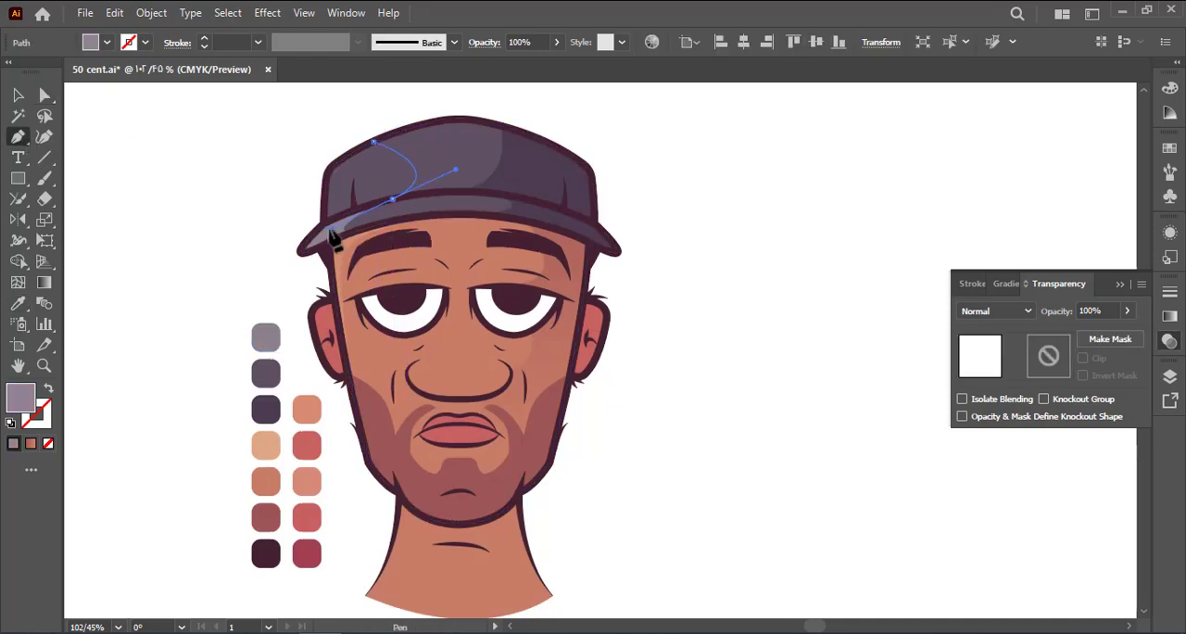
left_click_drag(318, 316, 306, 341)
left_click_drag(248, 182, 301, 151)
left_click(373, 141)
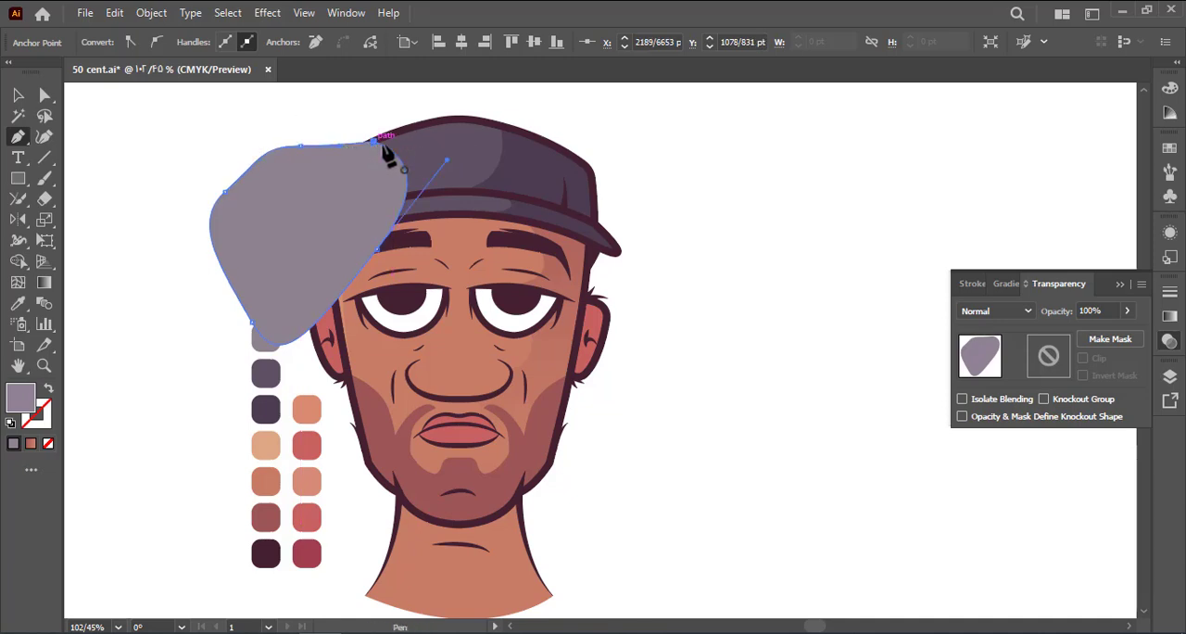
Trim the highlight shape to the crown's outline and set its opacity to 50%
key("a")
left_click(436, 159, "shift")
left_click(18, 261)
left_click(249, 230, "alt")
key("v")
left_click(384, 176)
double_click(384, 176)
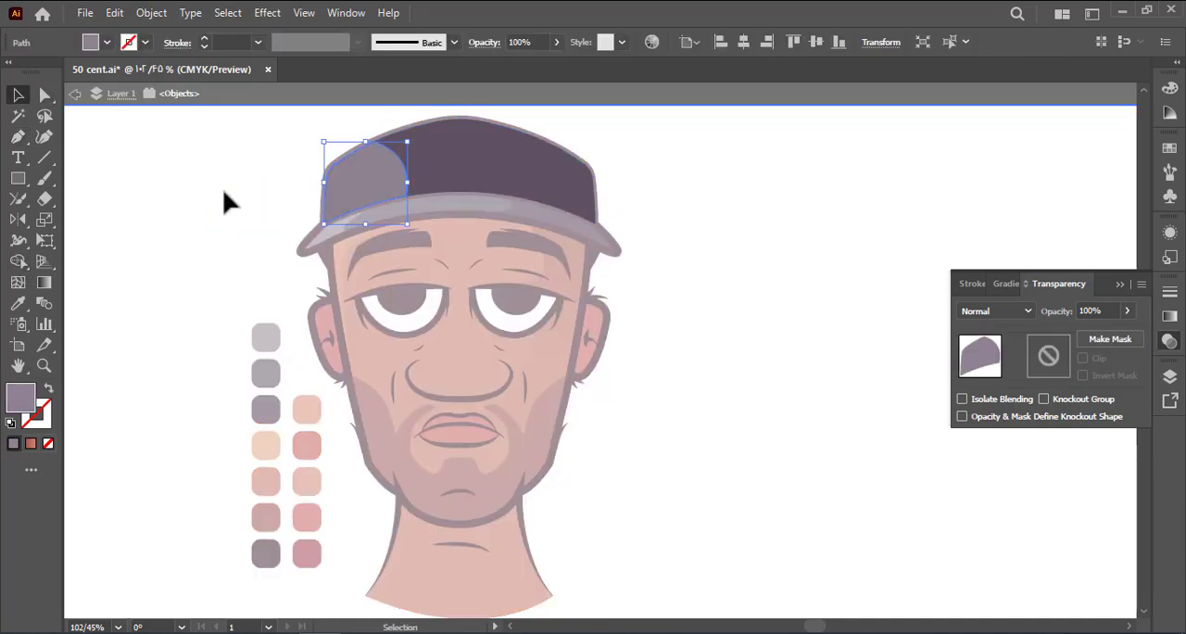
type("50")
Cut a thin crescent from two offset copies of the cap's crown shape for a rim highlight
left_click(609, 172)
left_click_drag(433, 170, 789, 170)
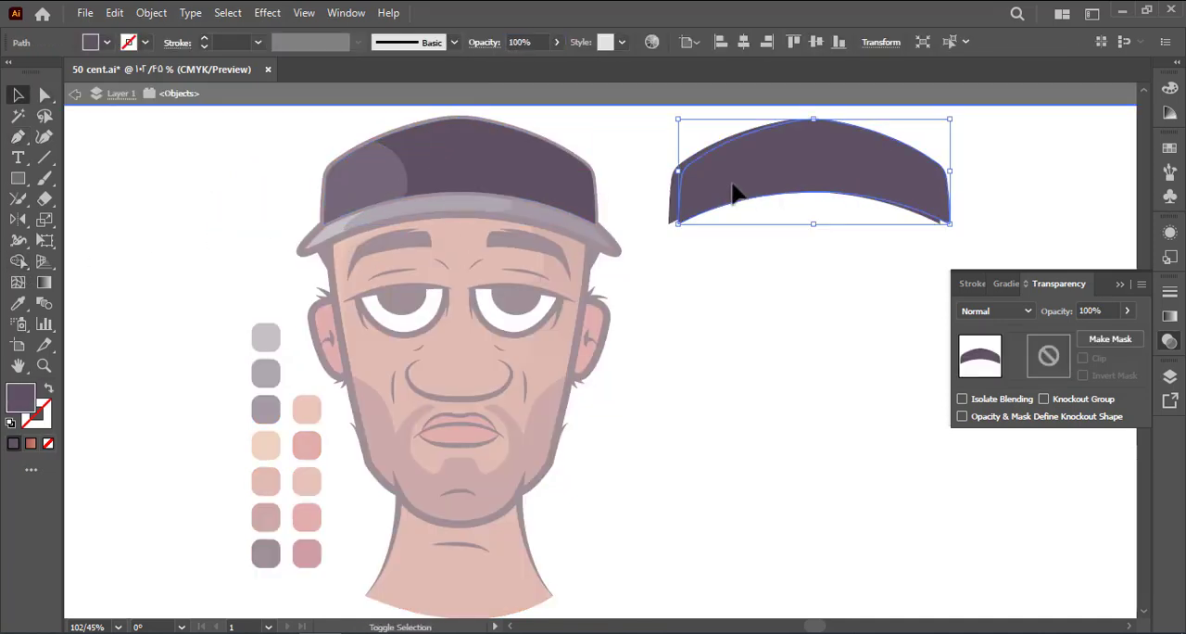
left_click(674, 196, "shift")
left_click(18, 261)
left_click_drag(754, 215, 778, 170)
left_click(940, 190, "alt")
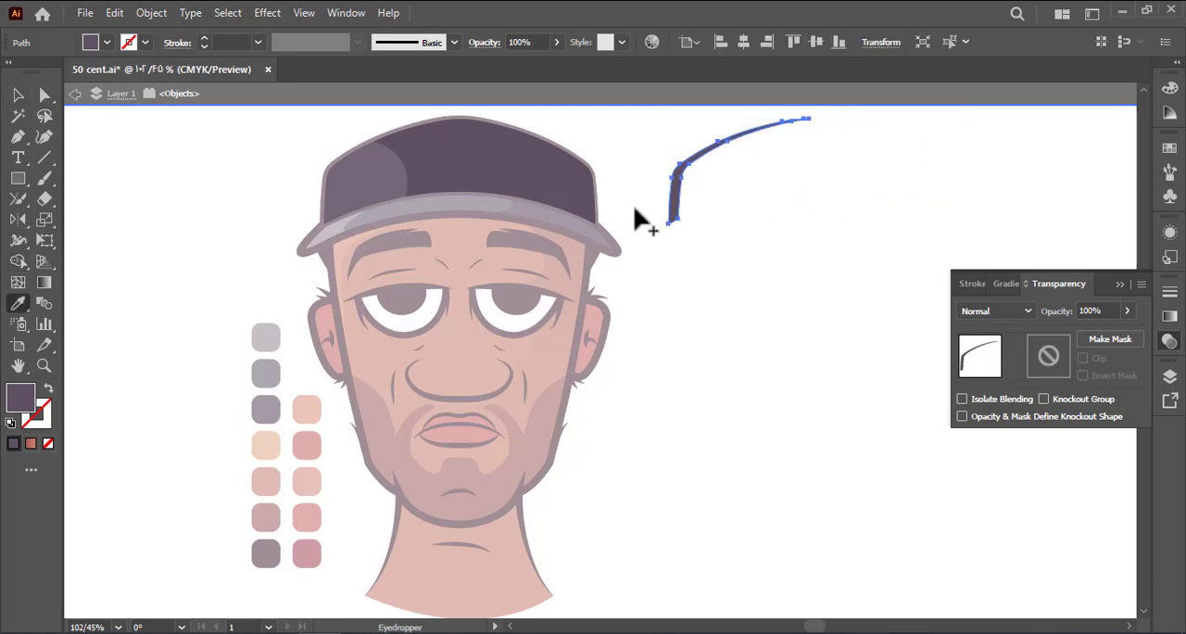
Place the thin crescent along the crown's upper-left edge and leave isolation mode
key("v")
left_click_drag(671, 213, 322, 214)
double_click(257, 205)
left_click(339, 191)
key("super")
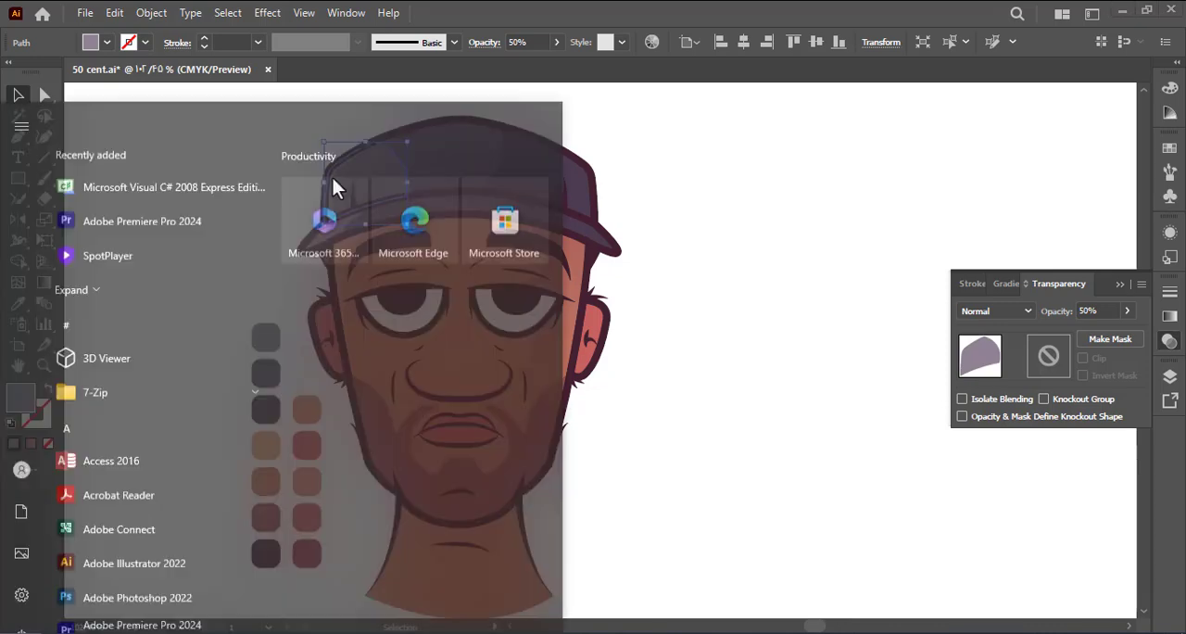
key("super")
left_click(334, 177)
left_click(268, 188)
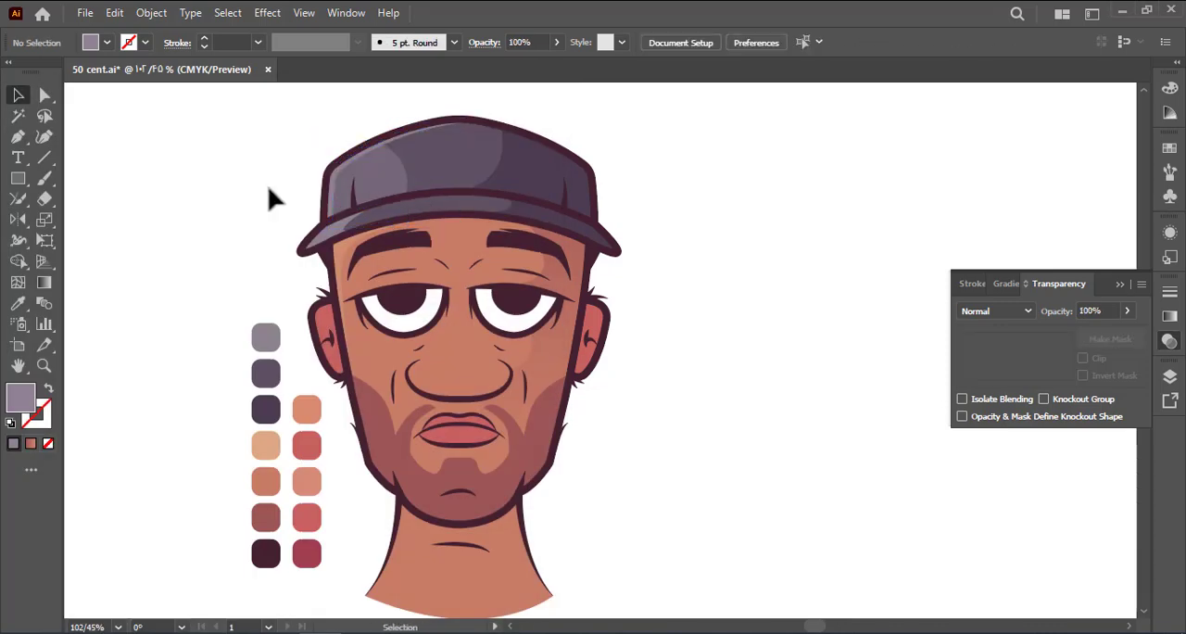
Paste a copy of the left eye's shape behind the original and shift it slightly down
scroll(267, 185, "down", 2)
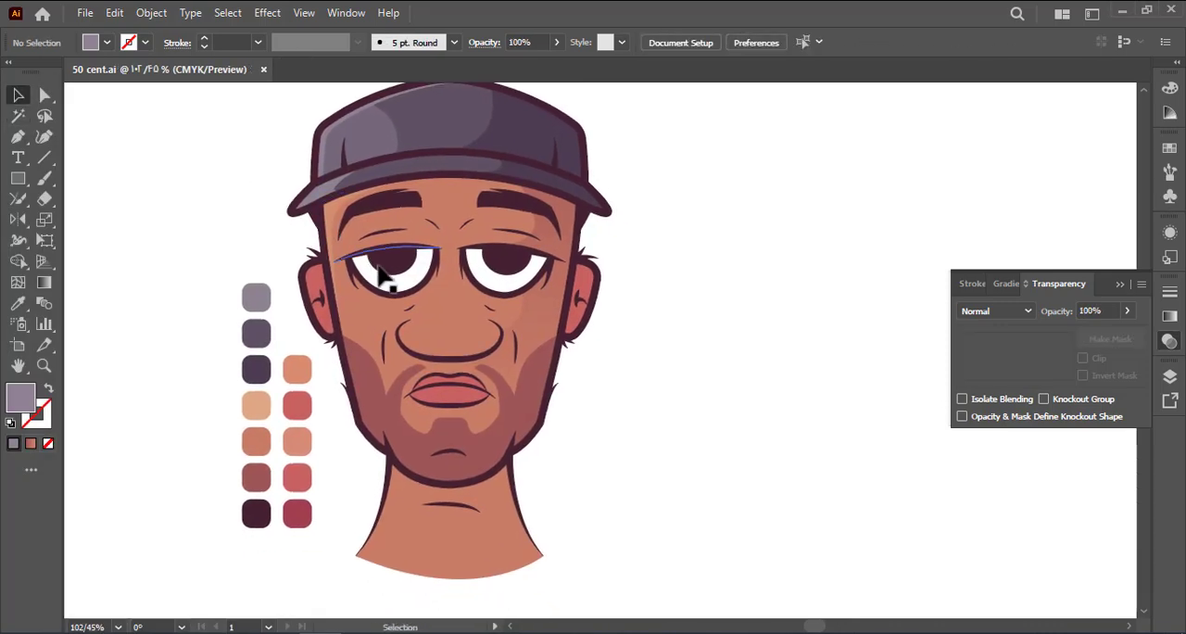
left_click(398, 288, "ctrl")
key("ctrl+c")
key("ctrl+b")
left_click_drag(393, 296, 392, 312)
Adjust the upper corners of the eye copy and fill it with the reddish-brown swatch colour
key("a")
left_click_drag(451, 248, 438, 248)
left_click_drag(333, 259, 340, 260)
key("i")
left_click(258, 486)
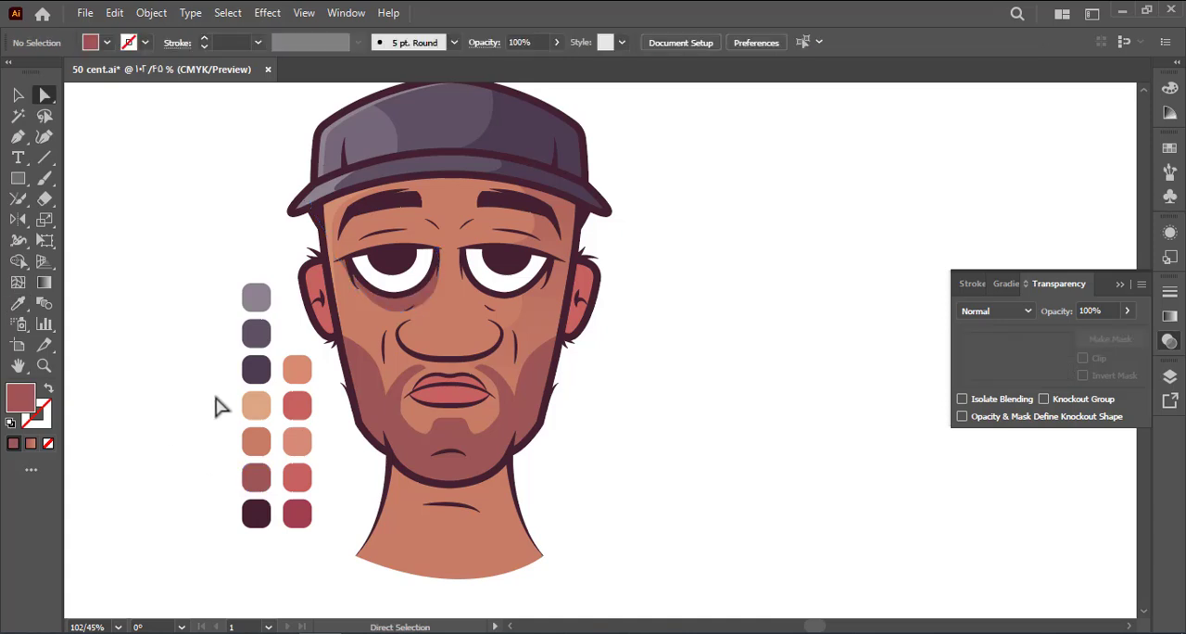
Set the opacity of the shadow under the left eye to 20%
key("a")
left_click(1108, 310)
type("20")
left_click(800, 392)
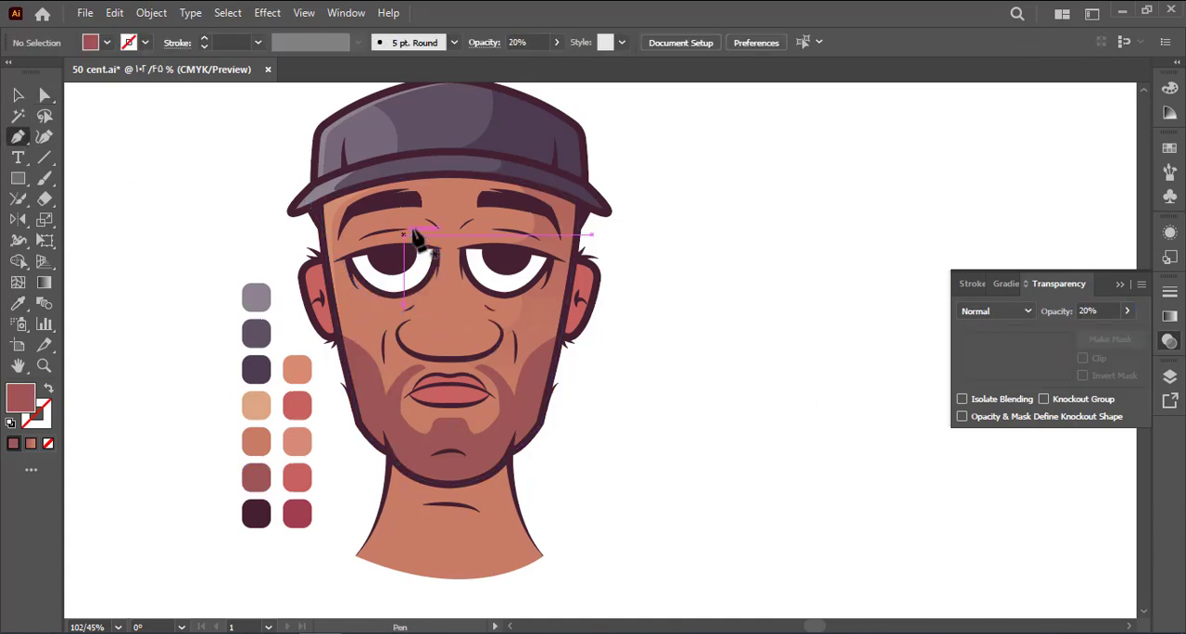
Draw a closed, curved shadow shape over the inner side of the left eye
left_click_drag(411, 229, 395, 263)
left_click(436, 319)
left_click(433, 295)
left_click(451, 235)
left_click(413, 229)
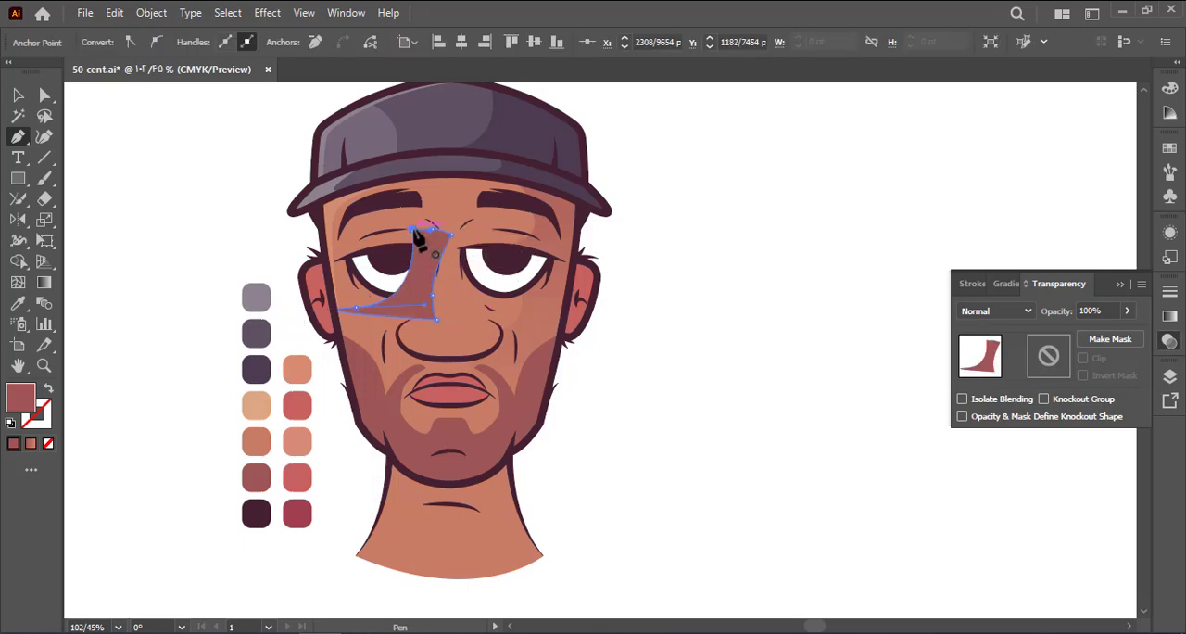
Give the eye shadow shape a pale blue fill colour
left_click(390, 281)
double_click(30, 395)
left_click(612, 318)
left_click_drag(485, 231, 397, 211)
key("Return")
Move the pale blue shape into isolation with the left eye's white and select both
left_click(19, 95)
left_click(190, 176)
left_click(418, 276)
key("ctrl+x")
double_click(397, 282)
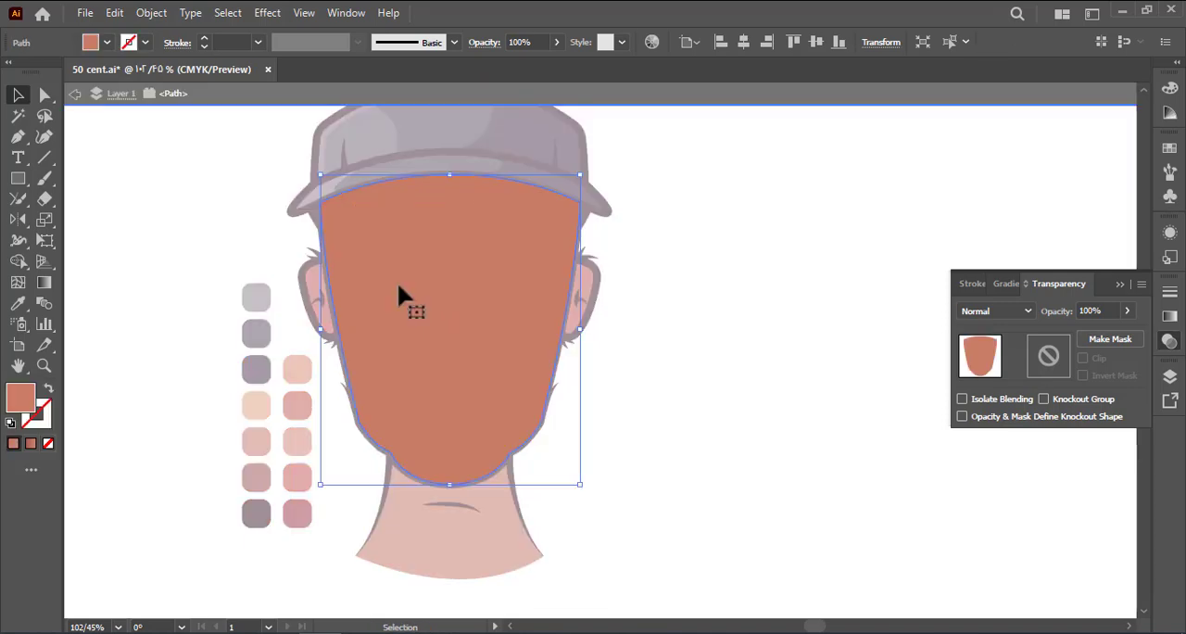
double_click(216, 176)
left_click(151, 12)
left_click(217, 146)
left_click(216, 152)
double_click(412, 276)
key("ctrl+f")
key("ctrl+a")
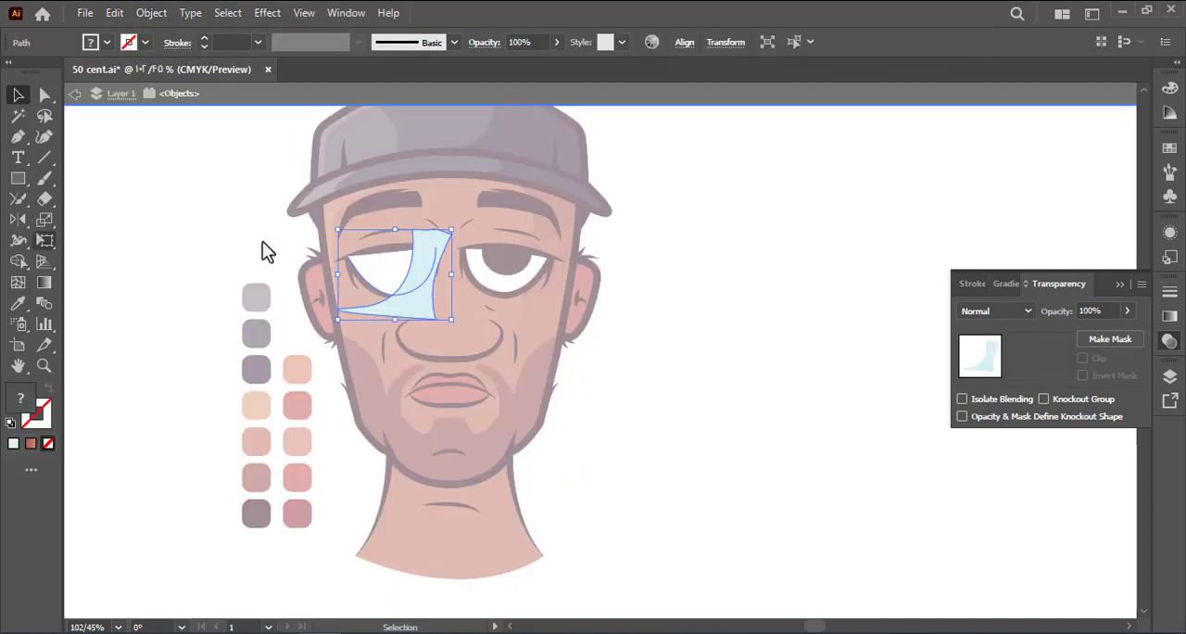
Close the open top of the left eye's white shape between its two upper corner points
left_click(45, 95)
left_click(306, 262)
key("p")
left_click(348, 257)
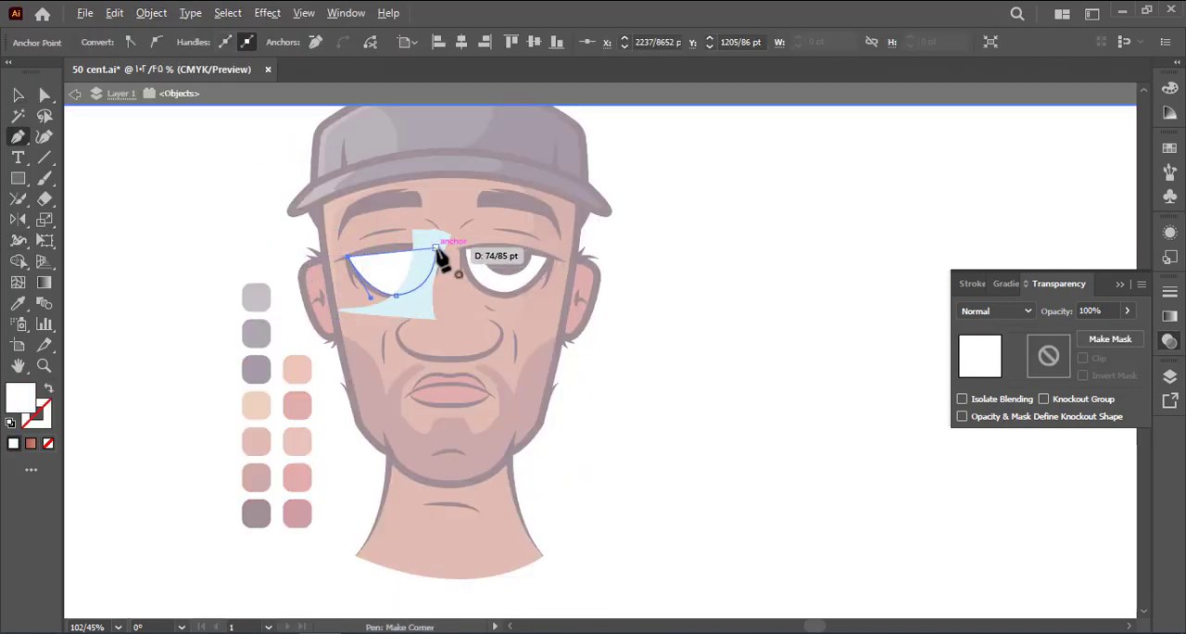
left_click_drag(435, 247, 473, 249)
Trim the pale blue shadow to the left eye's white and leave isolation mode
key("a")
left_click_drag(466, 209, 330, 327)
left_click(17, 284)
left_click(17, 262)
left_click(417, 307, "alt")
key("a")
double_click(291, 278)
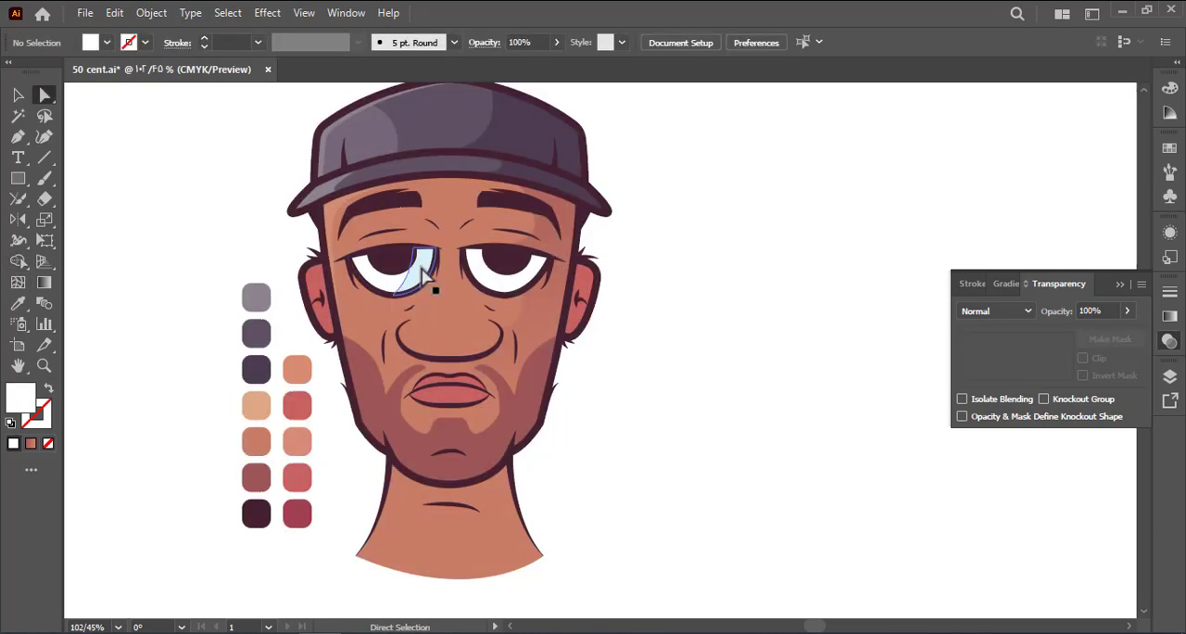
Change the fill of the left eye's shadow shape from pale blue to light grey
left_click(423, 270)
double_click(23, 407)
left_click_drag(375, 234, 370, 235)
key("Return")
left_click(230, 211)
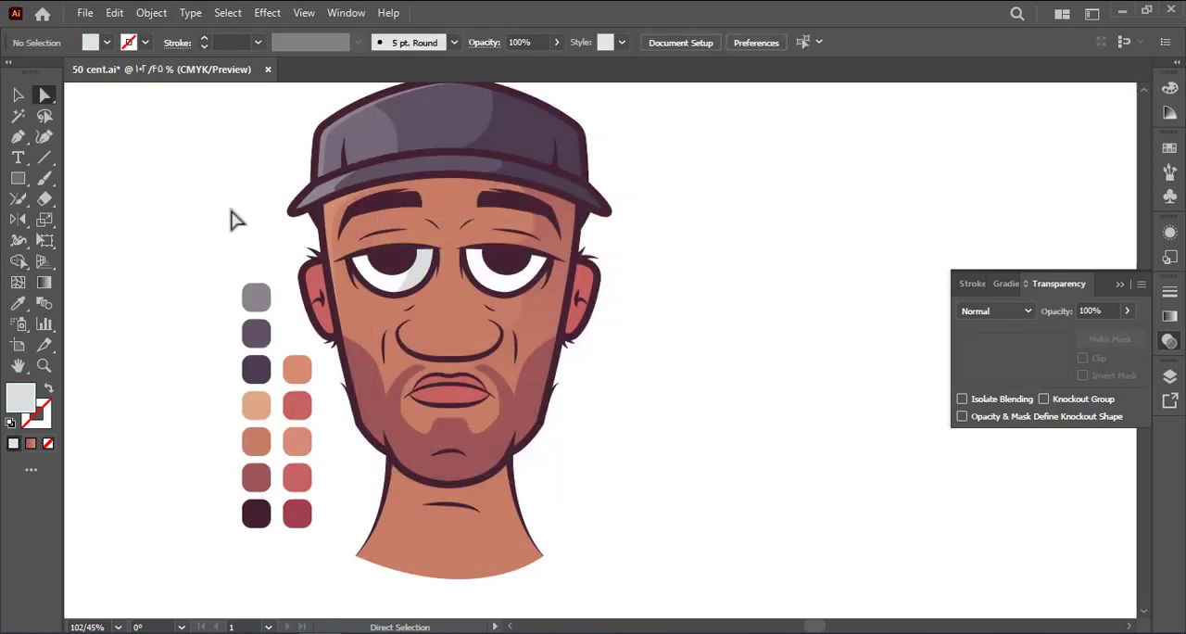
Reshape the inner curve of the left eye's grey shadow and save the document
left_click(407, 283)
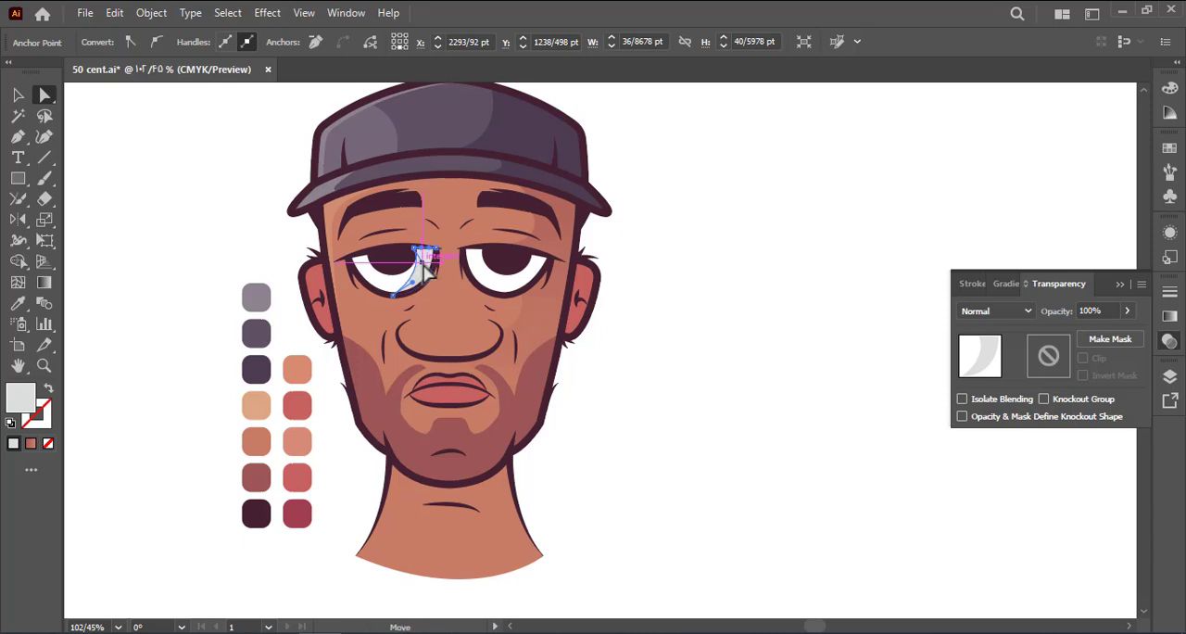
left_click_drag(423, 264, 417, 285)
left_click(249, 241)
key("ctrl+s")
left_click_drag(247, 218, 198, 241)
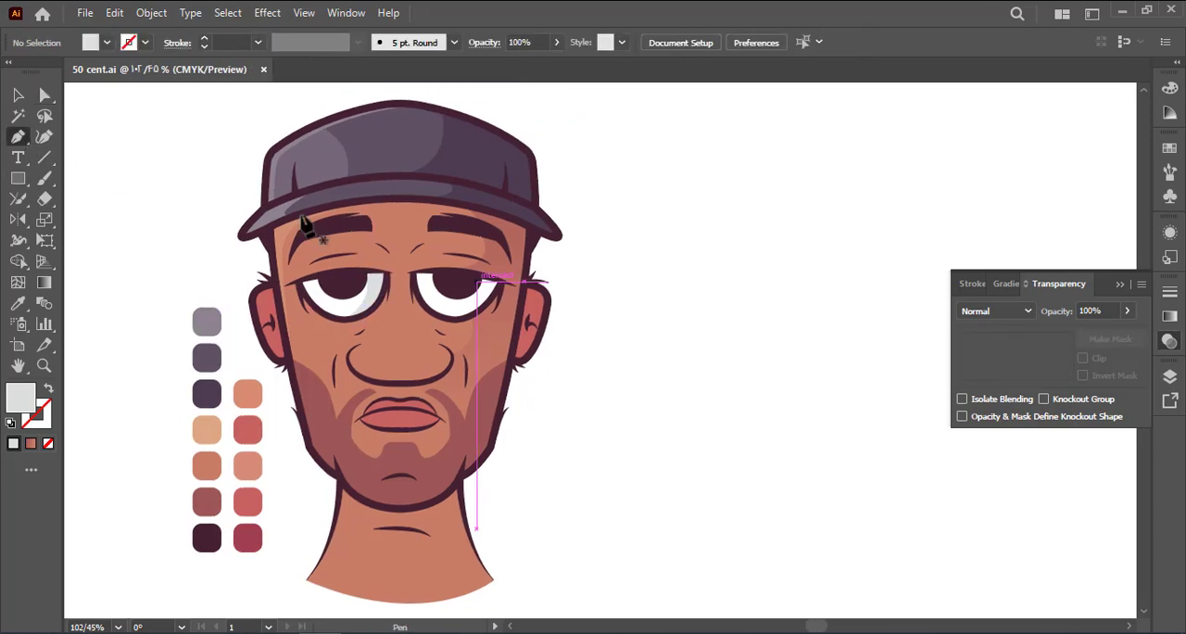
Draw a closed light grey shadow shape over the outer part of the right eye and the area beneath it
left_click(476, 266)
left_click(418, 326)
left_click_drag(466, 344, 471, 349)
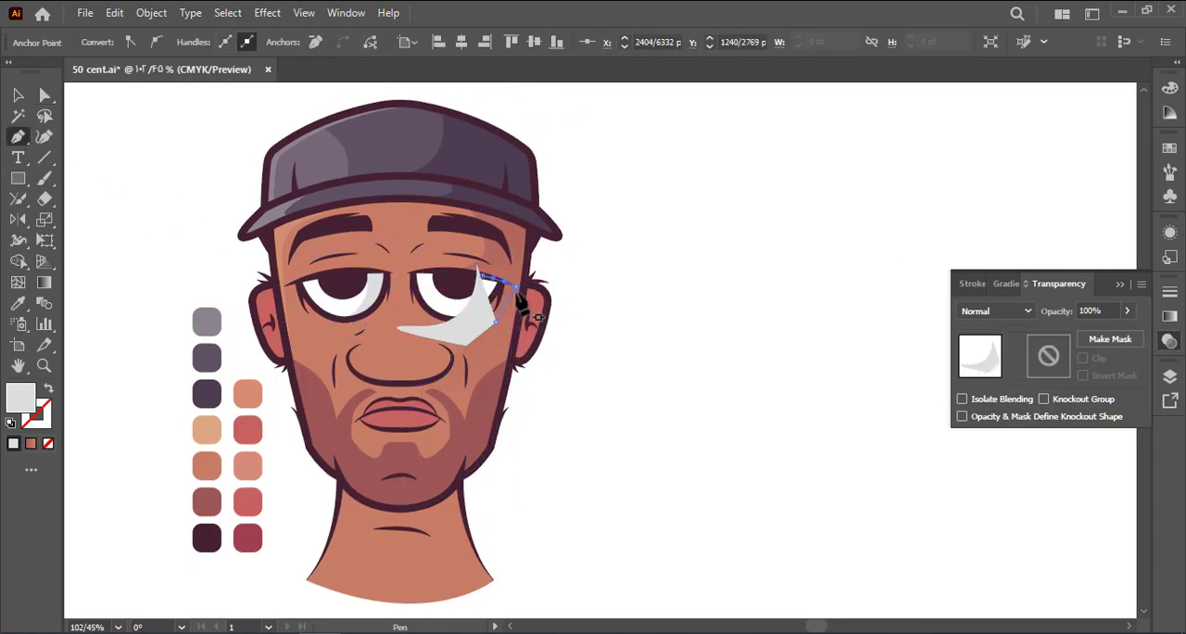
left_click_drag(516, 303, 525, 290)
left_click(512, 266)
left_click(476, 265)
left_click(18, 96)
left_click(167, 172)
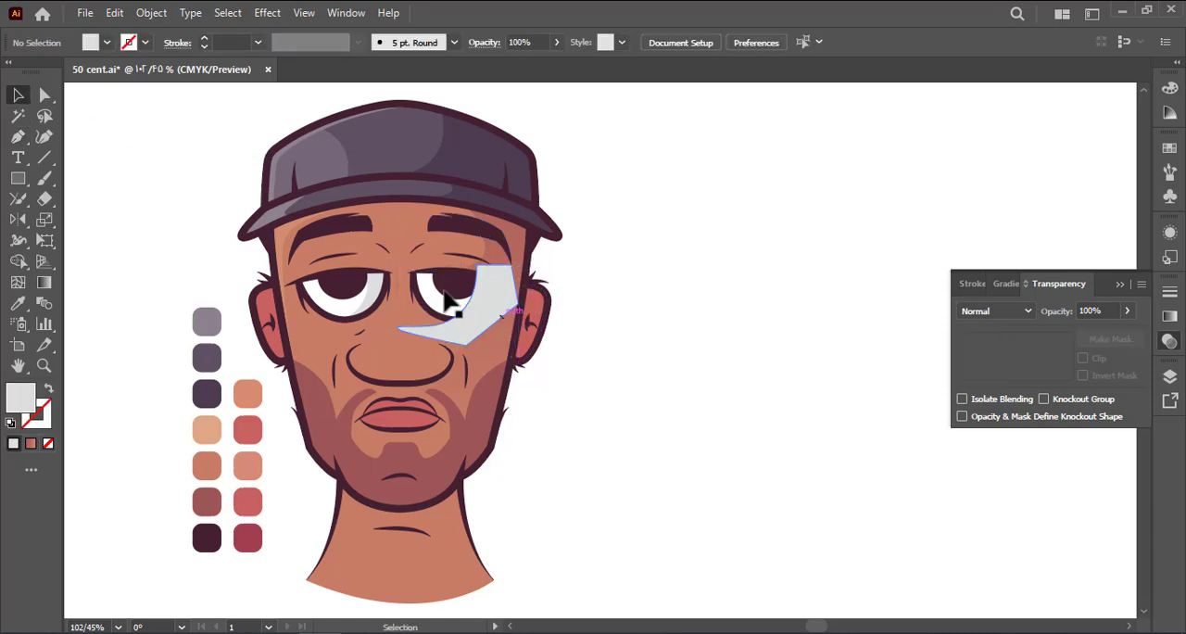
Isolate the right eye's white and close its open top between the two upper corner points
double_click(466, 312)
left_click(412, 271)
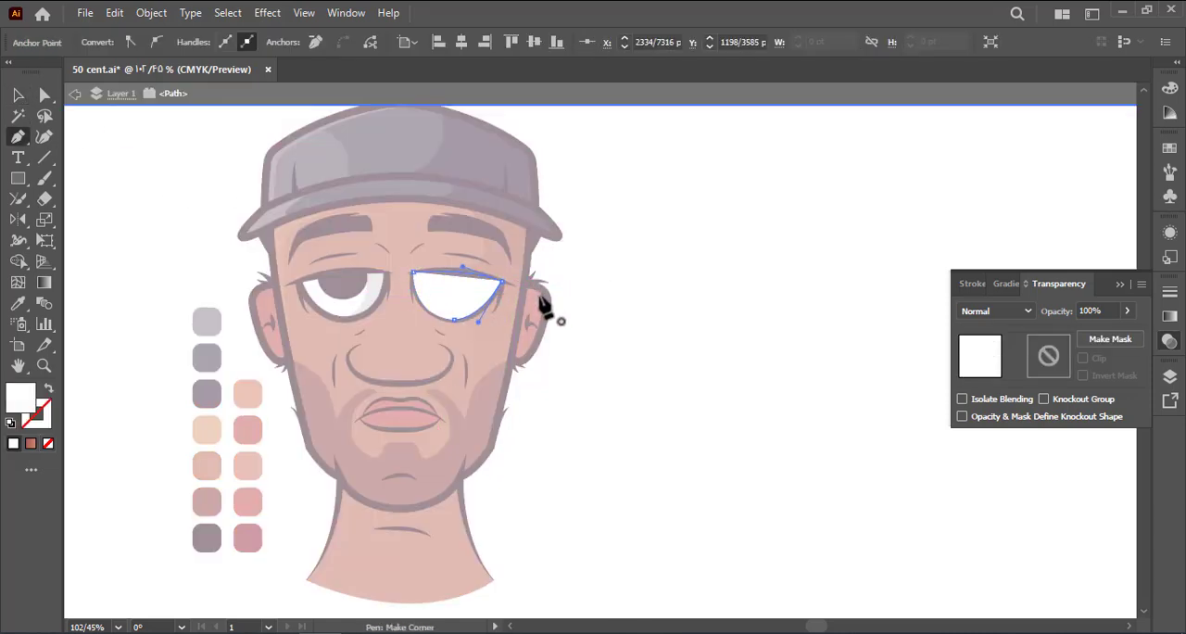
left_click(500, 290)
Trim the grey shadow to the right eye's white with Shape Builder, leave isolation mode and save
left_click(21, 113)
key("ctrl+a")
left_click(17, 263)
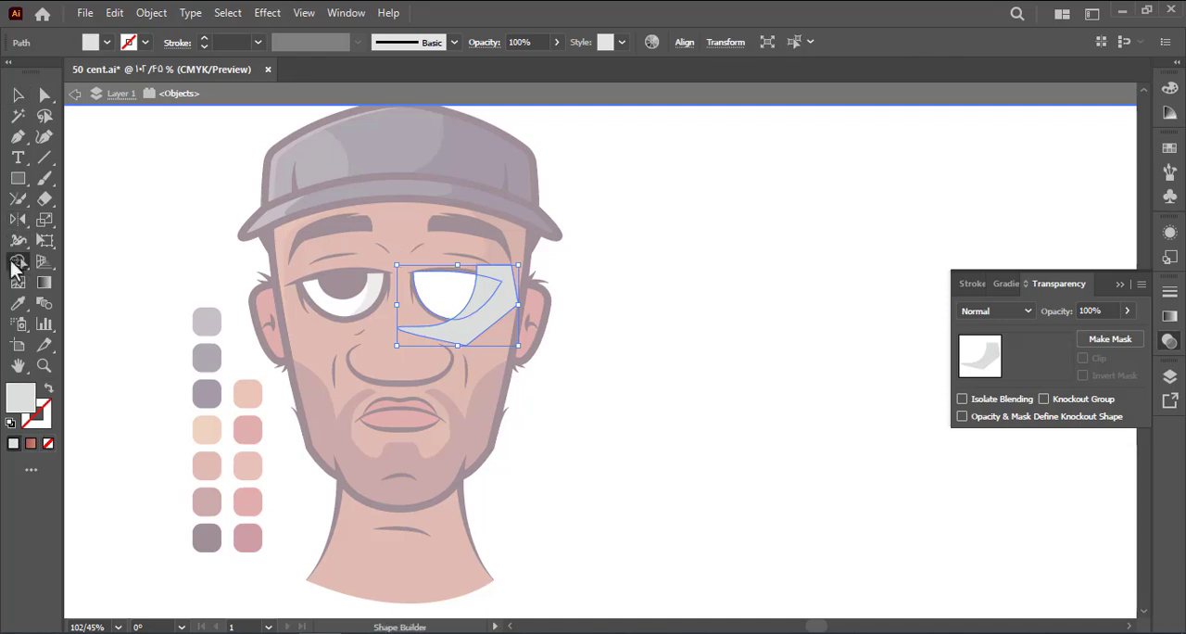
left_click(489, 313, "alt")
key("a")
double_click(606, 361)
key("ctrl+s")
left_click_drag(605, 344, 641, 332)
Add a small white circular highlight at the lower left edge of each pupil and save the document
right_click(18, 178)
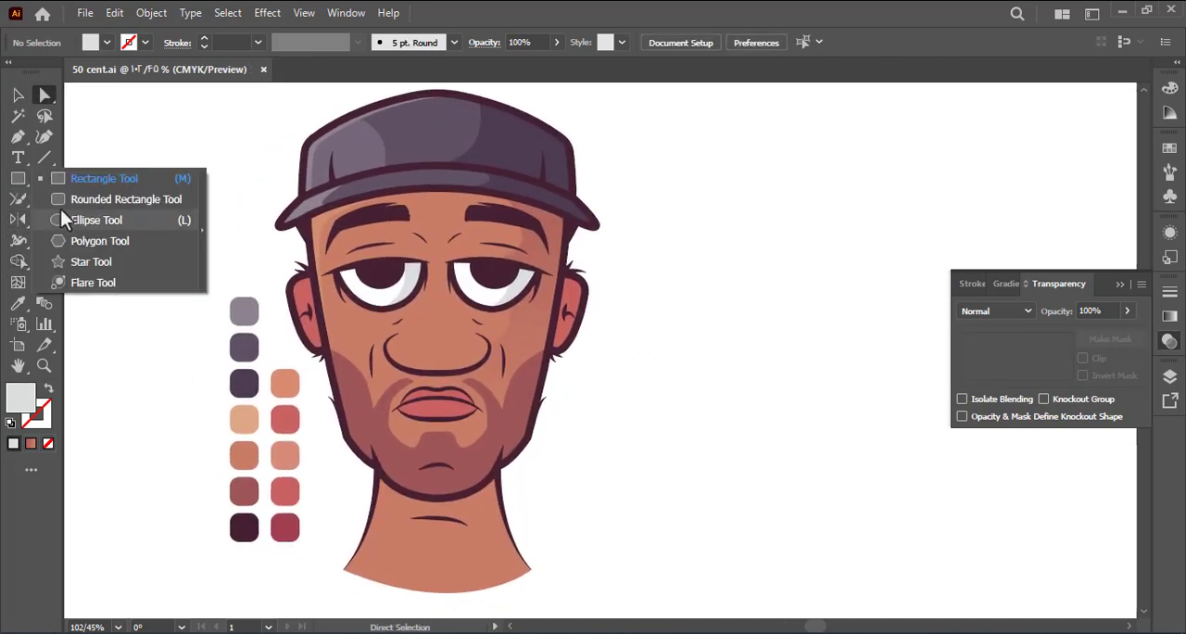
left_click(65, 218)
mouse_move(170, 226)
left_mouse_down()
mouse_move(188, 244)
mouse_move(369, 289)
mouse_move(357, 278)
mouse_move(474, 288)
left_mouse_up()
key("i")
left_click(199, 209)
left_click(197, 184)
key("v")
left_click(545, 318)
left_click(362, 284)
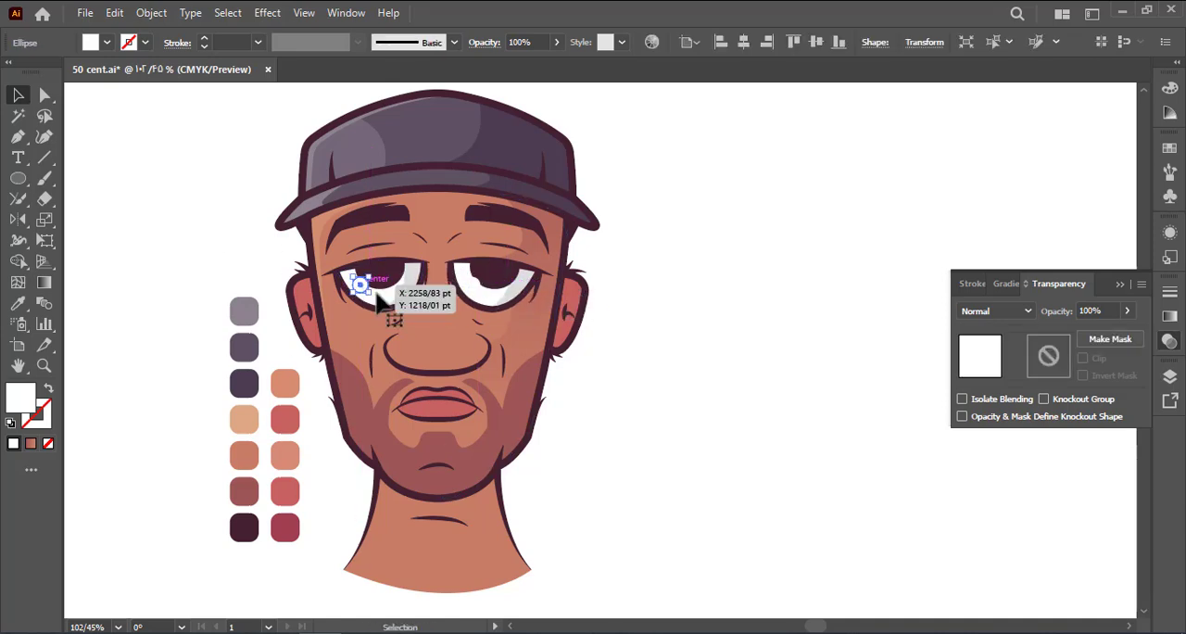
left_click(625, 363)
key("ctrl+s")
left_click_drag(625, 378, 596, 354)
Draw a closed shadow shape curving under the chin, down the neck's right side and around the outside
left_click(364, 427)
mouse_move(477, 446)
left_mouse_down()
mouse_move(568, 415)
mouse_move(550, 417)
mouse_move(492, 322)
mouse_move(437, 477)
left_mouse_up()
left_click(477, 446)
left_click_drag(607, 464, 654, 379)
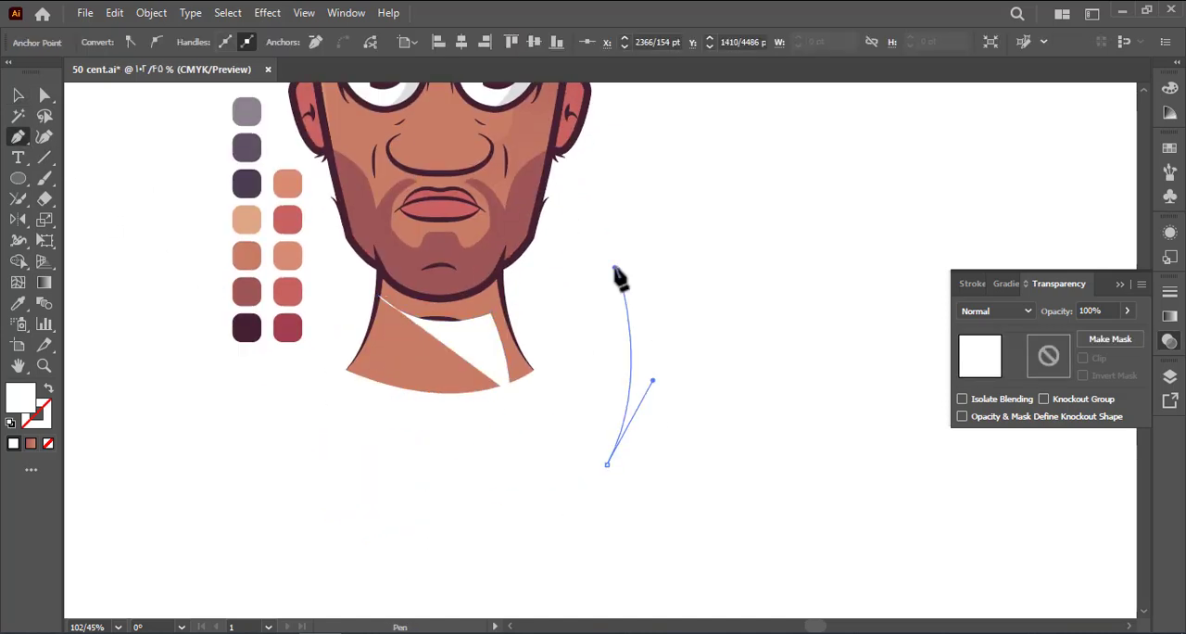
left_click_drag(617, 270, 599, 224)
left_click_drag(549, 183, 474, 174)
left_click_drag(394, 200, 346, 241)
left_click(378, 295)
Move the shadow shape into isolation with the neck and trim it to the neck's outline with Shape Builder
key("v")
key("ctrl+x")
double_click(444, 387)
key("ctrl+f")
key("ctrl+a")
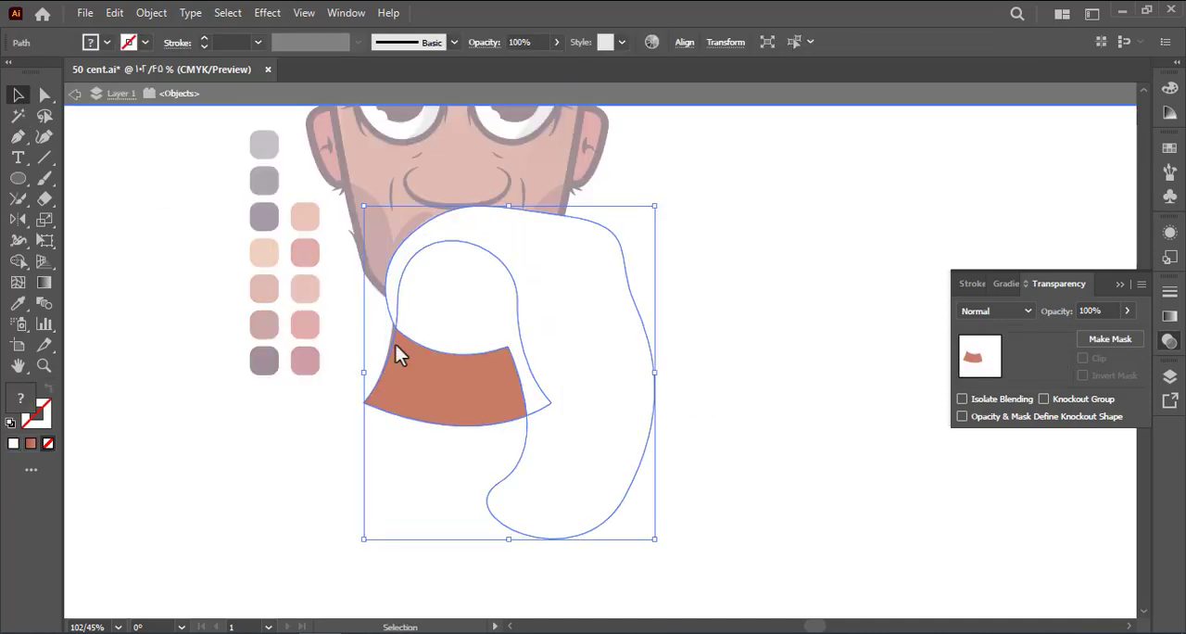
key("shift+m")
left_click_drag(638, 299, 582, 339)
key("a")
double_click(582, 352)
Fill the neck shadow with the muted reddish-brown palette colour
left_click(517, 352)
key("i")
left_click(263, 325)
left_click(243, 336, "ctrl")
key("a")
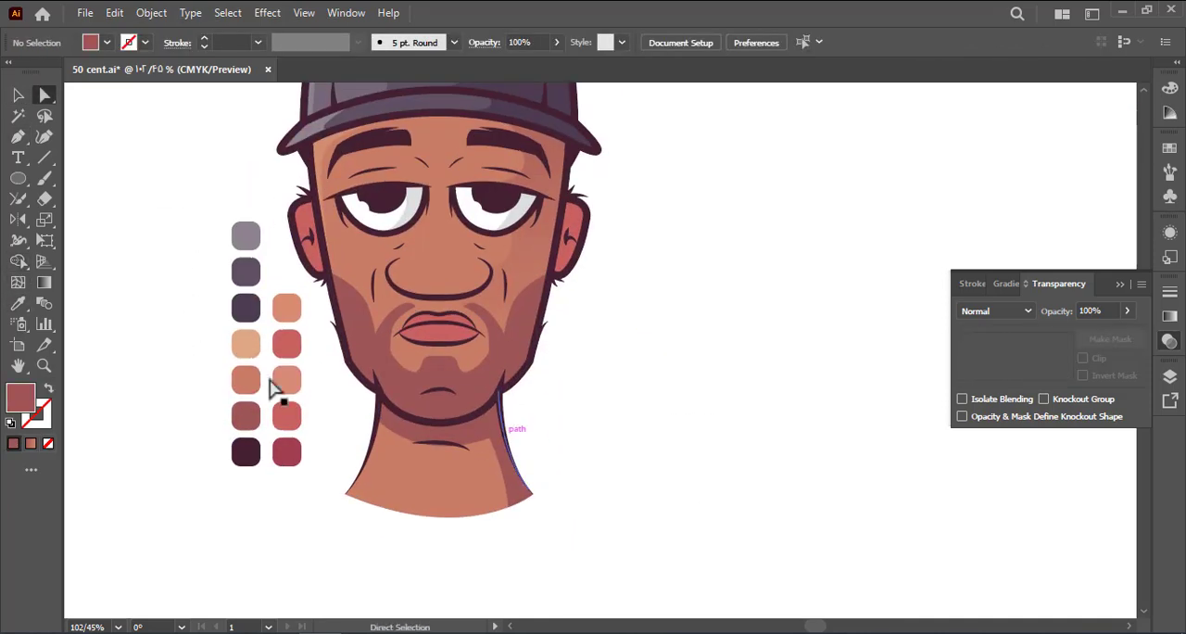
Reshape the neck shadow's lower edge into a smoother curve below the chin
left_click(489, 437)
left_click_drag(483, 454, 445, 505)
left_click(611, 396)
Set the neck shadow's opacity to 40% and save the document
left_click(499, 439)
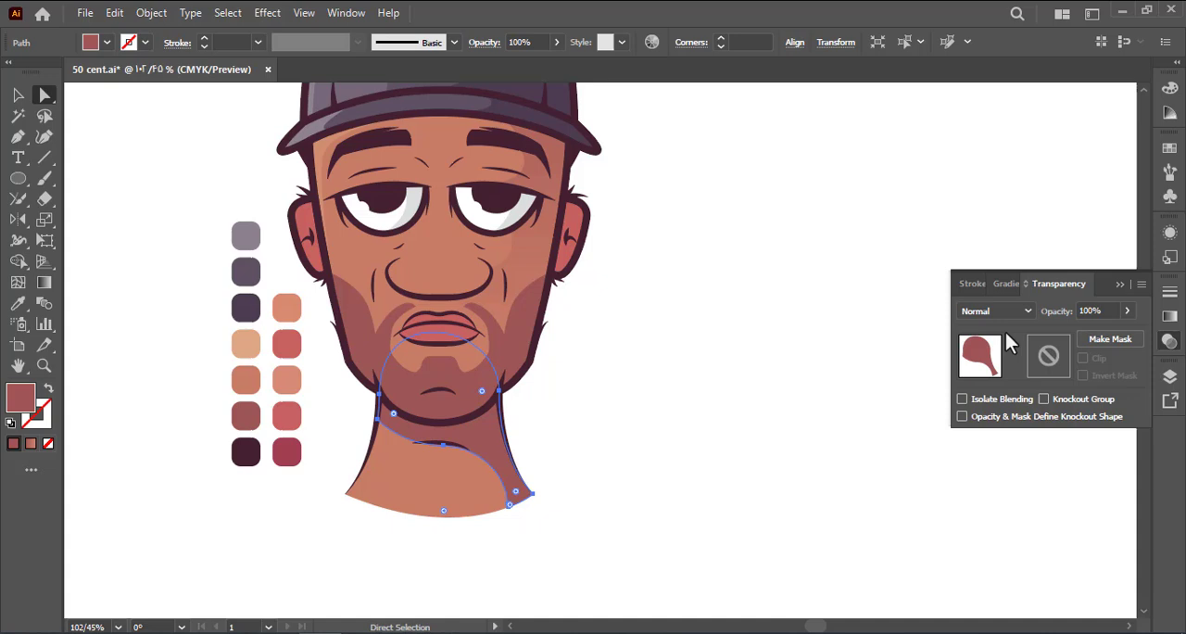
left_click(741, 361)
left_click_drag(576, 368, 589, 412)
left_click(489, 474)
left_click_drag(1098, 312, 910, 313)
type("40")
left_click(686, 389)
key("ctrl+s")
Isolate the face's side shadow, make two offset copies beside it and trim them to a thin rim strip
left_click_drag(635, 344, 587, 349)
double_click(525, 329)
left_click_drag(525, 329, 706, 328)
left_click(735, 320, "shift")
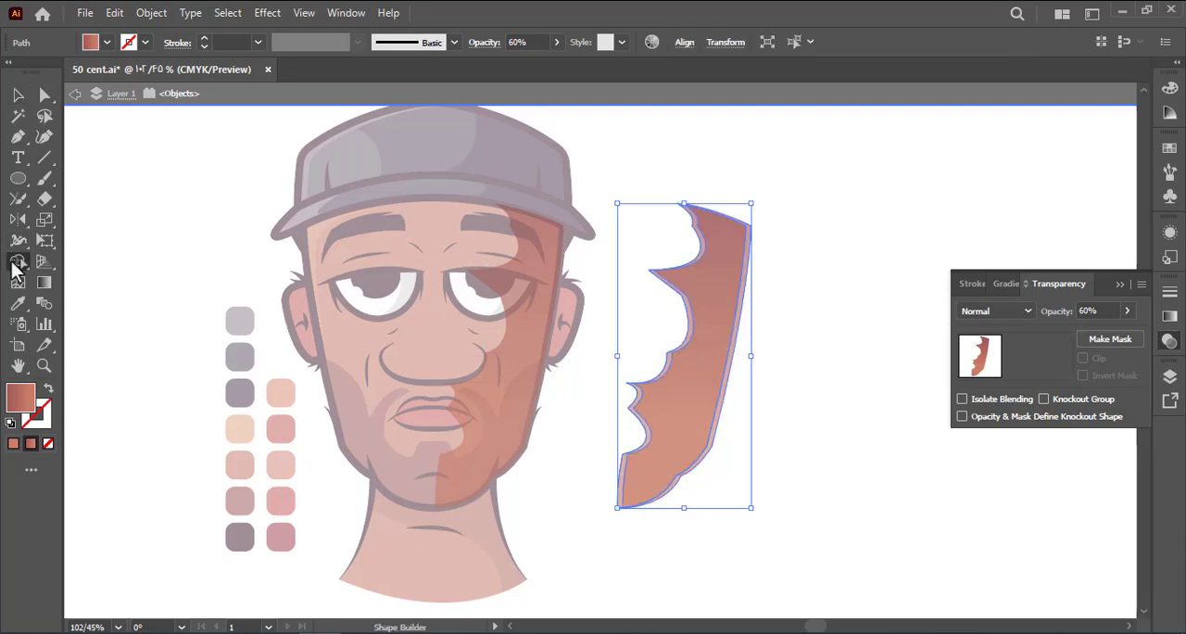
left_click(688, 383, "alt")
left_click(17, 95)
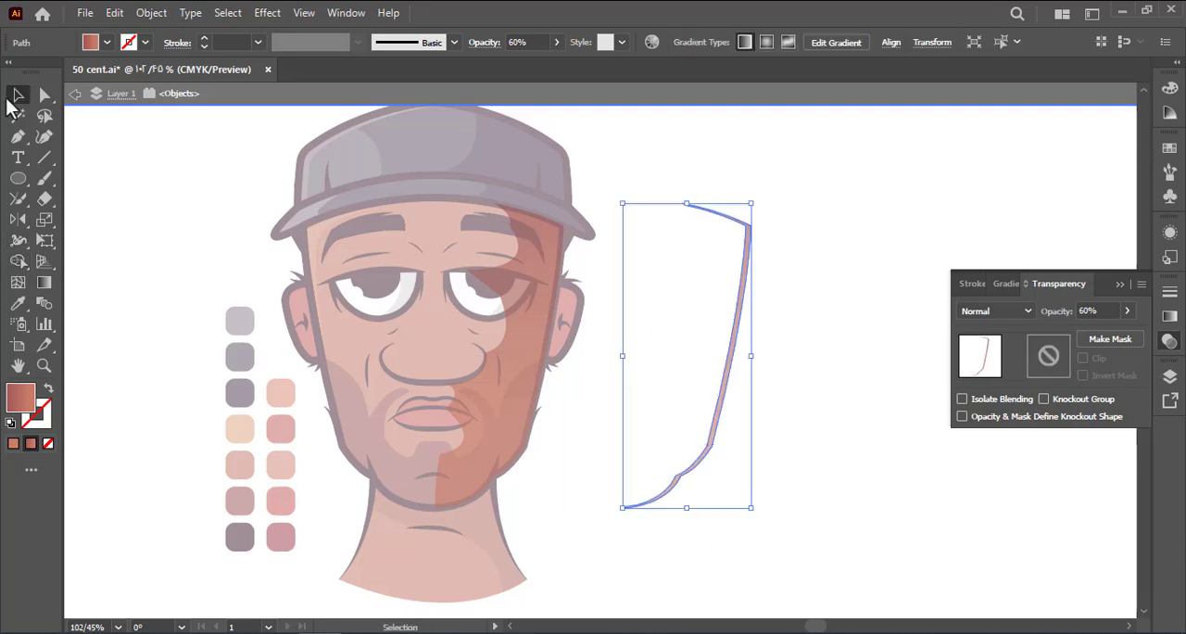
Fill the rim strip with the face's skin tone, place it along the face's right edge and leave isolation mode
left_click_drag(653, 301, 536, 352)
key("i")
left_click(437, 326)
left_click(18, 94)
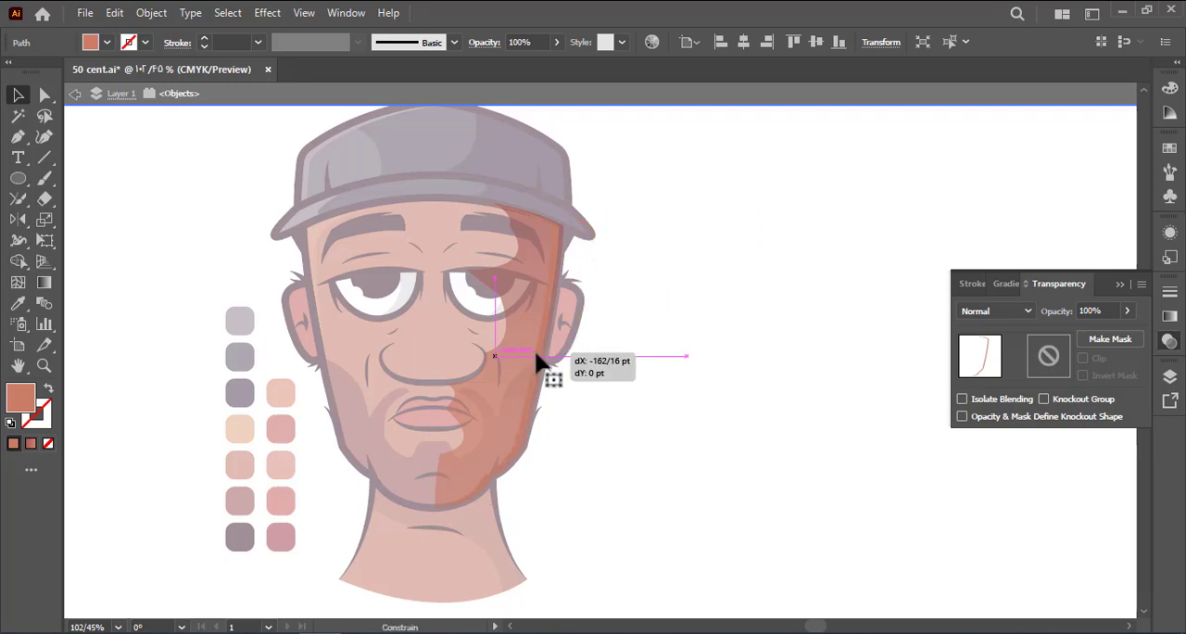
double_click(604, 368)
Adjust the face rim strip's points along the jaw and save the document
key("a")
left_click(540, 362)
left_click(518, 446)
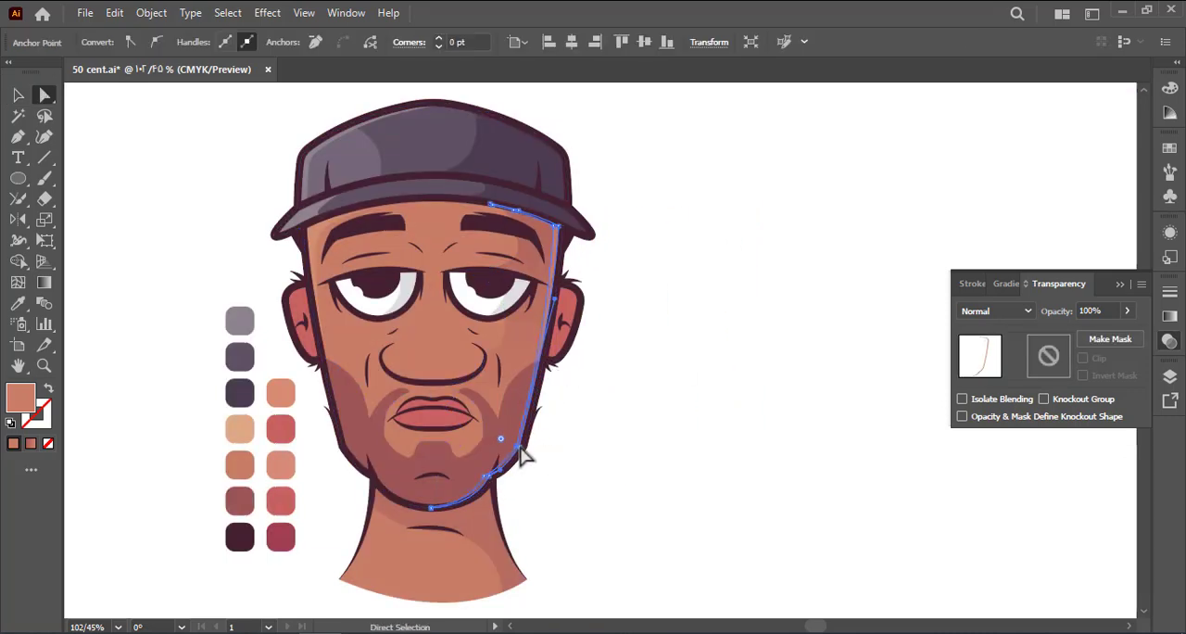
left_click(578, 449)
left_click_drag(624, 252, 613, 286)
Isolate the cap crown's dark shadow, make two offset copies and cut them down to a thin rim strip
left_click(17, 94)
double_click(542, 214)
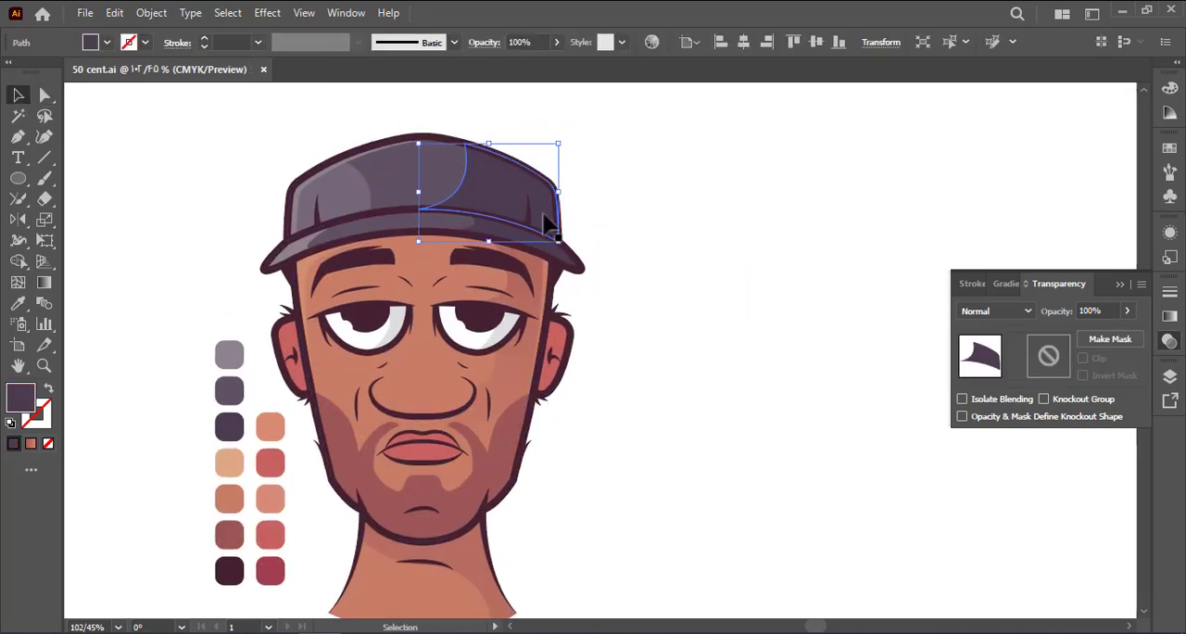
left_click_drag(542, 214, 701, 214, "alt+shift")
left_click_drag(770, 195, 558, 153)
left_click(18, 260)
key("a")
left_click_drag(598, 193, 558, 222)
key("Delete")
left_click(18, 95)
left_click_drag(526, 127, 769, 200)
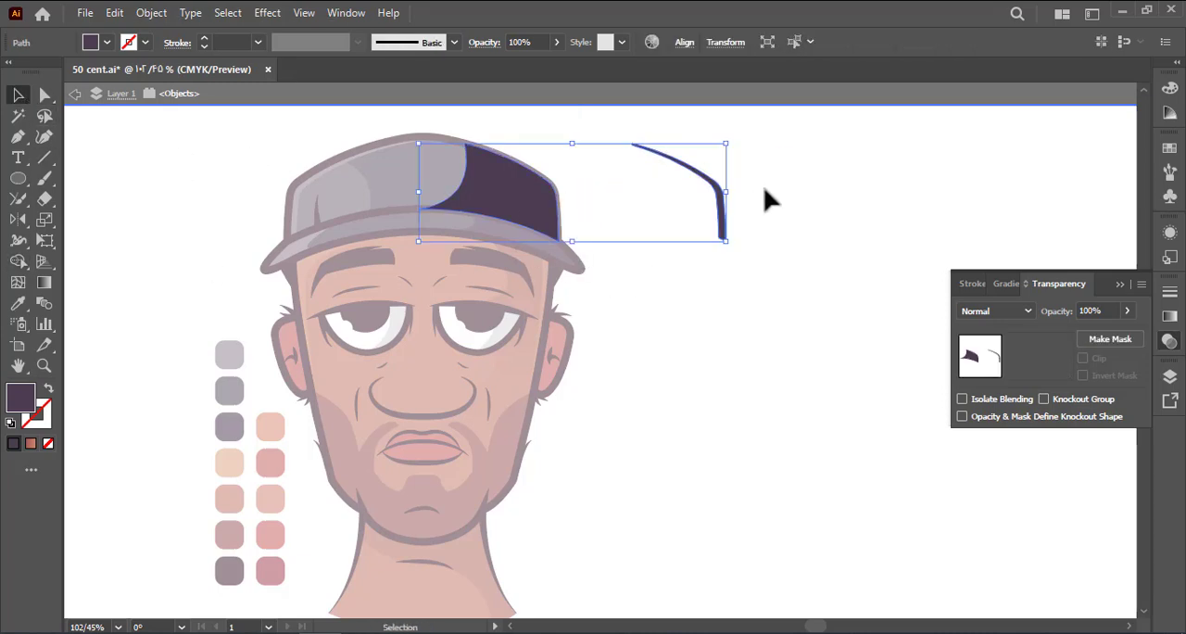
Fill the cap's rim strip with the lighter purple, place it along the crown's right edge and leave isolation mode
key("a")
left_click_drag(654, 126, 598, 162)
key("o")
key("p")
left_click(420, 175)
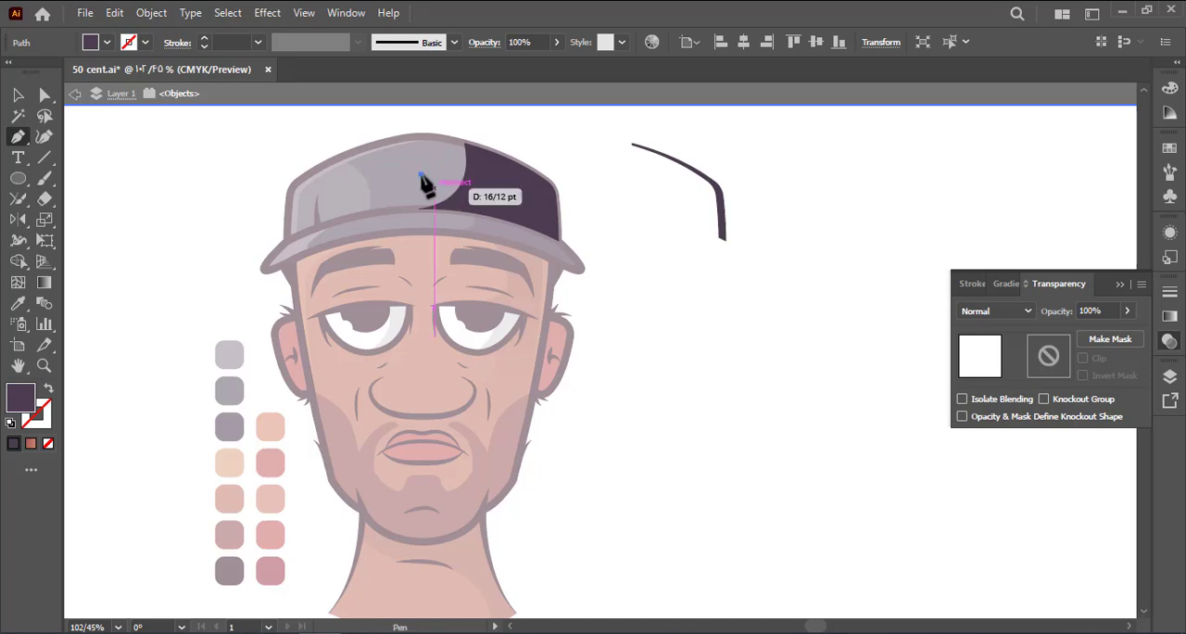
key("ctrl+z")
left_click(719, 237)
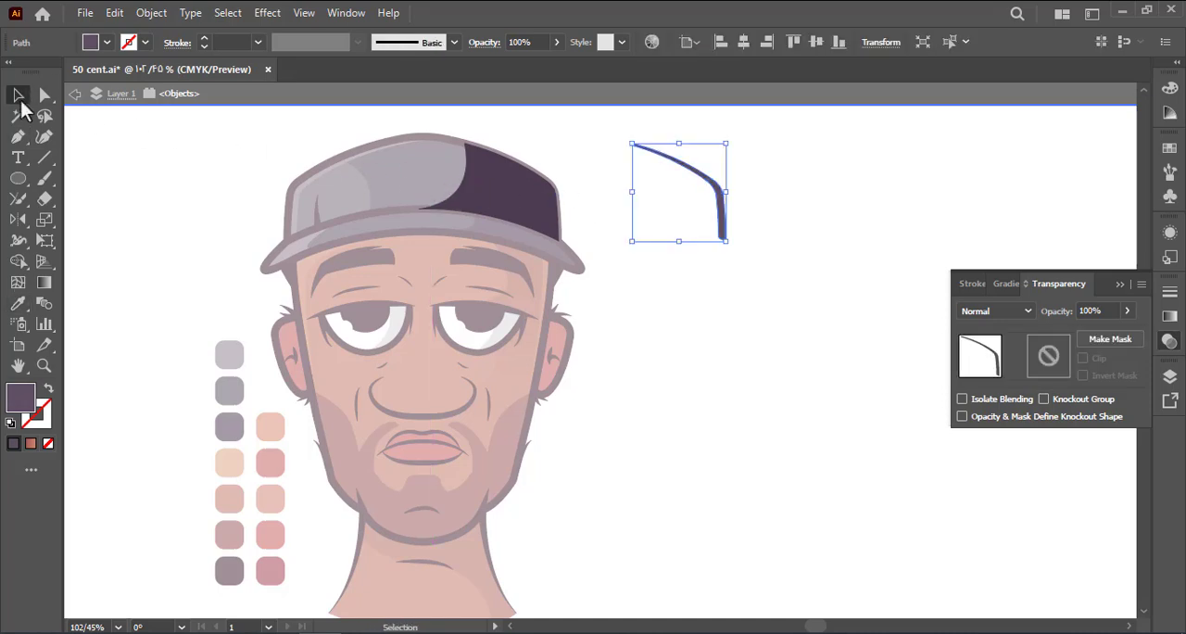
left_click_drag(719, 236, 675, 251)
double_click(586, 241)
Cut a lighter purple rim strip from offset copies of the brim's shadow, place it on the brim's edge and save
double_click(548, 244)
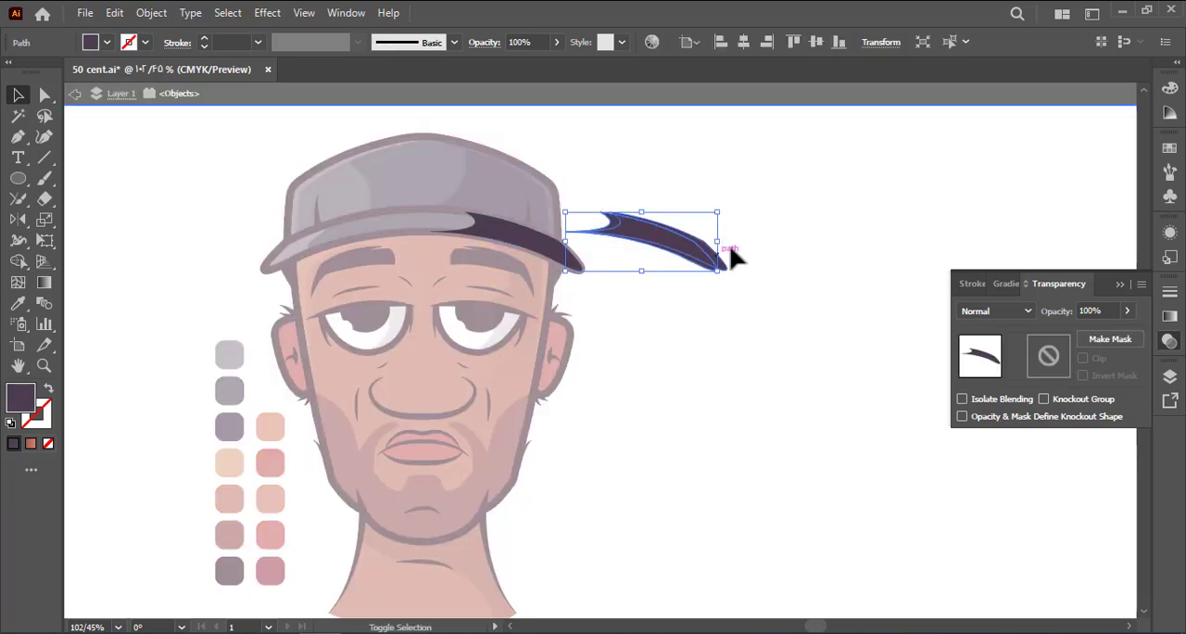
left_click(722, 255, "shift")
left_click(21, 263)
left_click(592, 229, "alt")
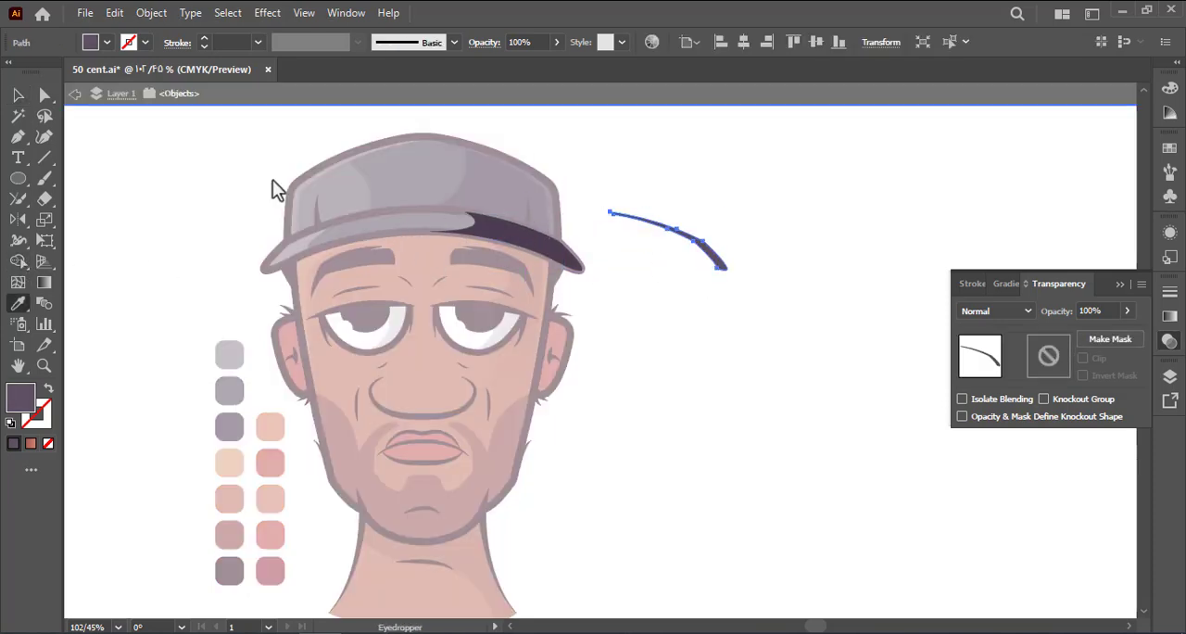
left_click_drag(709, 266, 574, 275)
double_click(638, 310)
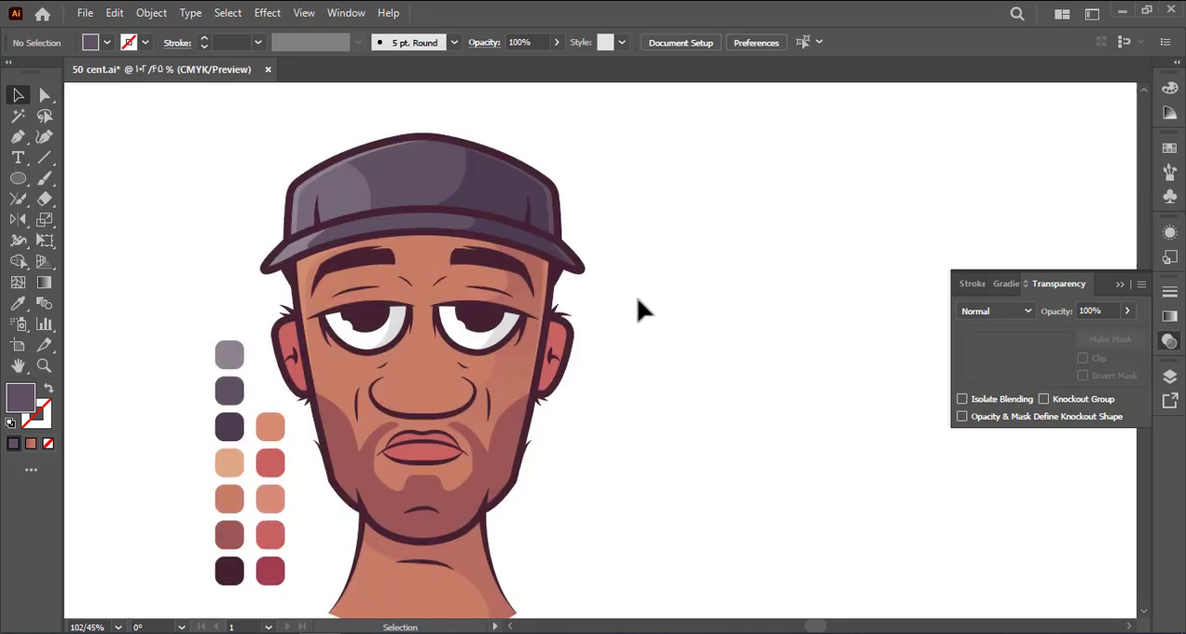
key("ctrl+s")
left_click_drag(636, 331, 646, 257)
Cut a thin rim strip from offset copies of the right ear, fill it light orange and place it on the ear
key("a")
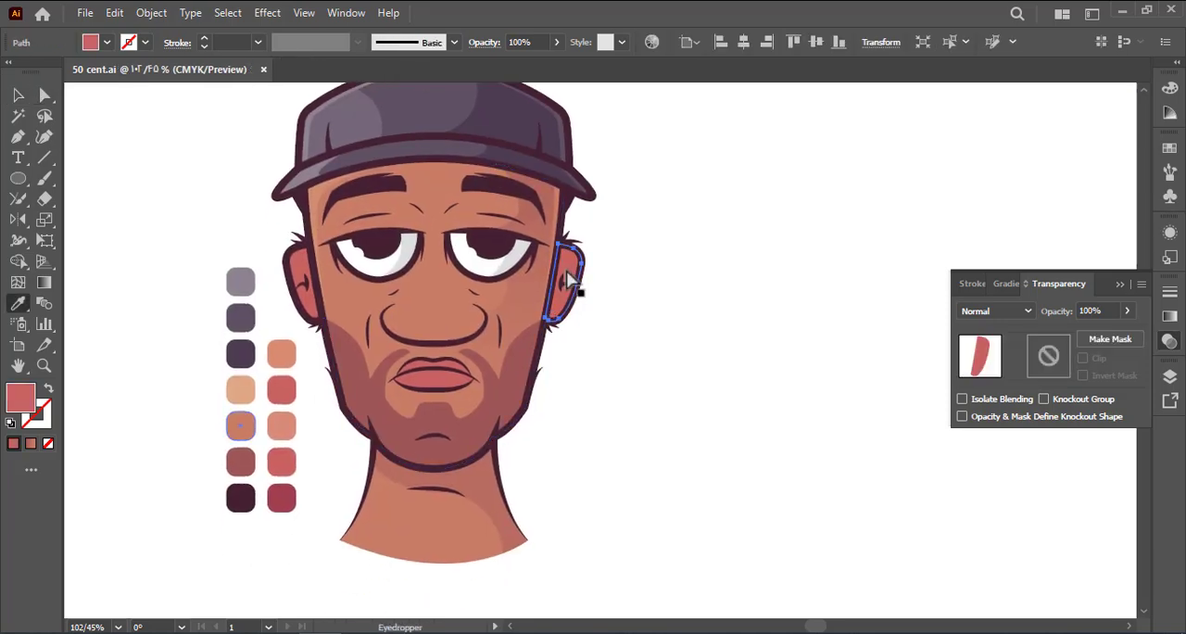
left_click(569, 278)
left_click(18, 89)
left_click(136, 150)
double_click(567, 269)
left_click_drag(569, 269, 652, 268)
left_click(672, 262, "shift")
left_click_drag(588, 251, 569, 313)
double_click(603, 326)
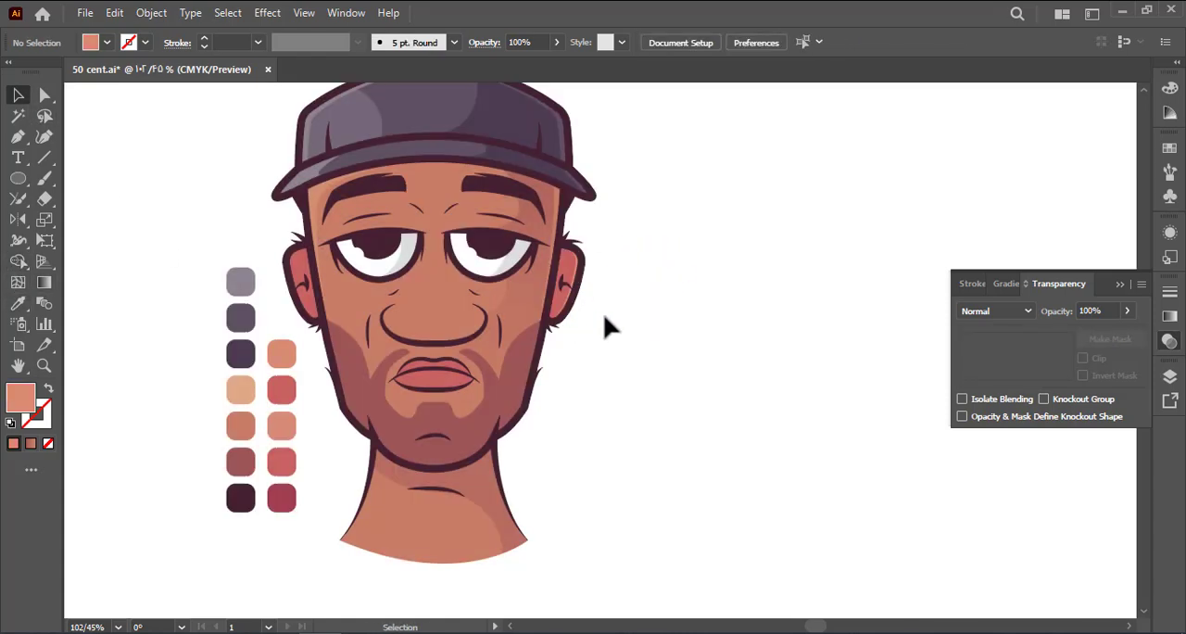
Copy the right ear's rim highlight to the left ear and reflect it to follow that ear's outer edge
left_click(587, 296)
left_click(620, 315)
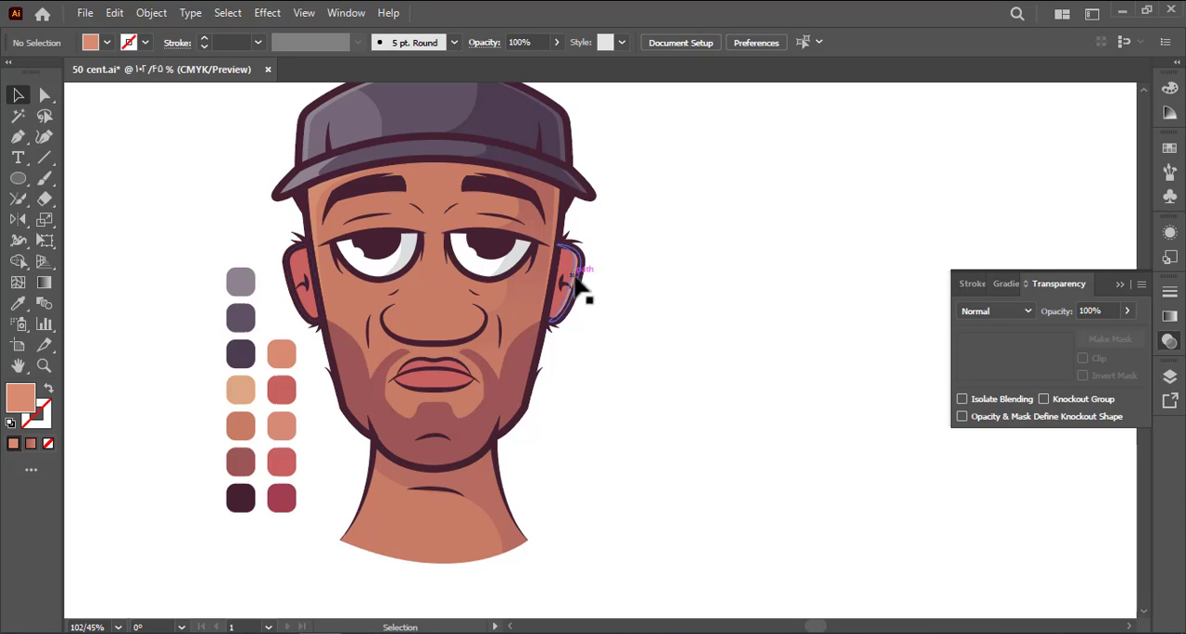
left_click_drag(577, 277, 298, 292)
double_click(17, 220)
key("Return")
left_click(20, 97)
left_click(150, 159)
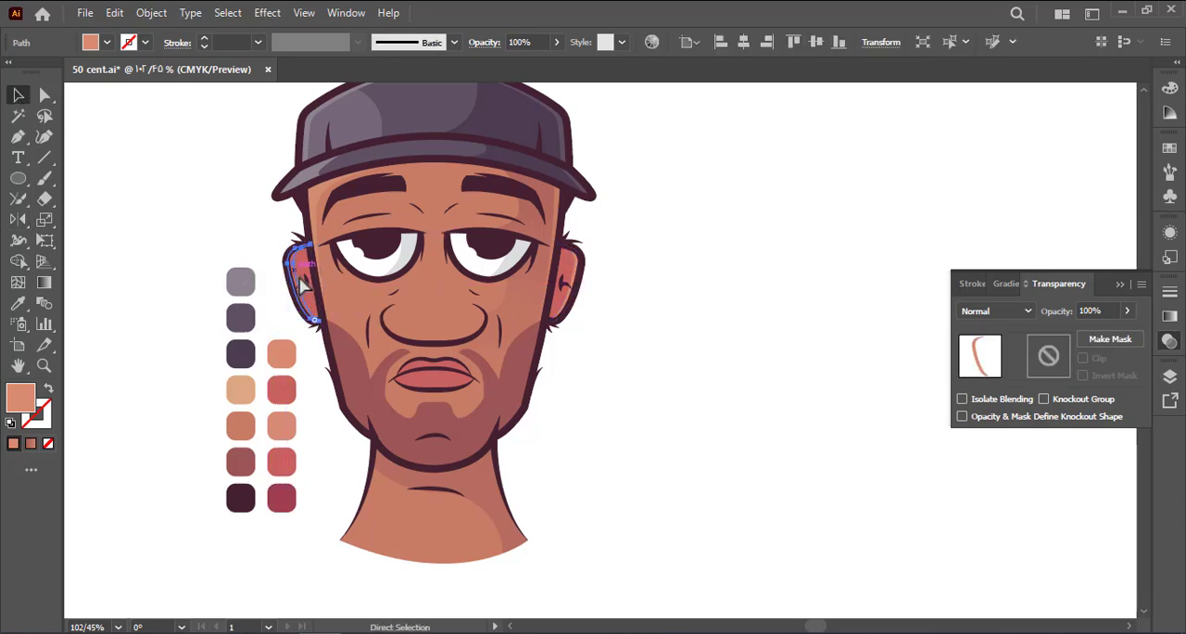
left_click(225, 225)
left_click(296, 274)
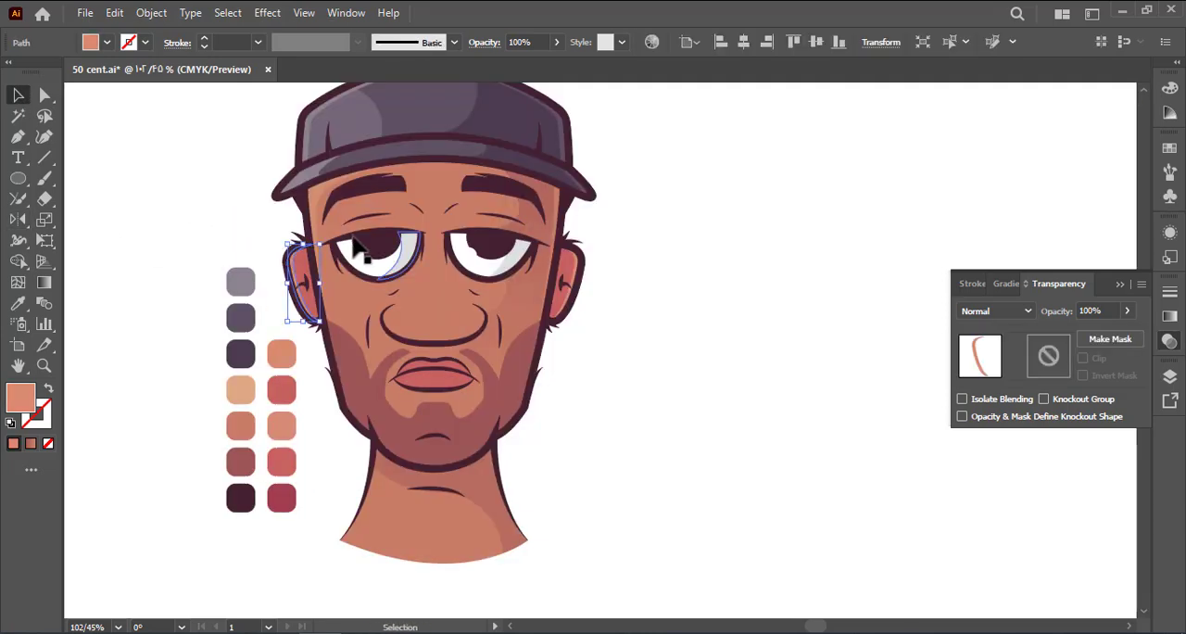
left_click(569, 278)
left_click(638, 310)
Draw a light orange ellipse over the upper half of the left ear and trim it to the ear's shape
left_click(18, 178)
mouse_move(285, 264)
left_mouse_down()
mouse_move(309, 310)
mouse_move(364, 332)
mouse_move(278, 252)
left_mouse_up()
left_click(18, 96)
left_click(153, 176)
left_click(315, 309, "shift")
key("shift+m")
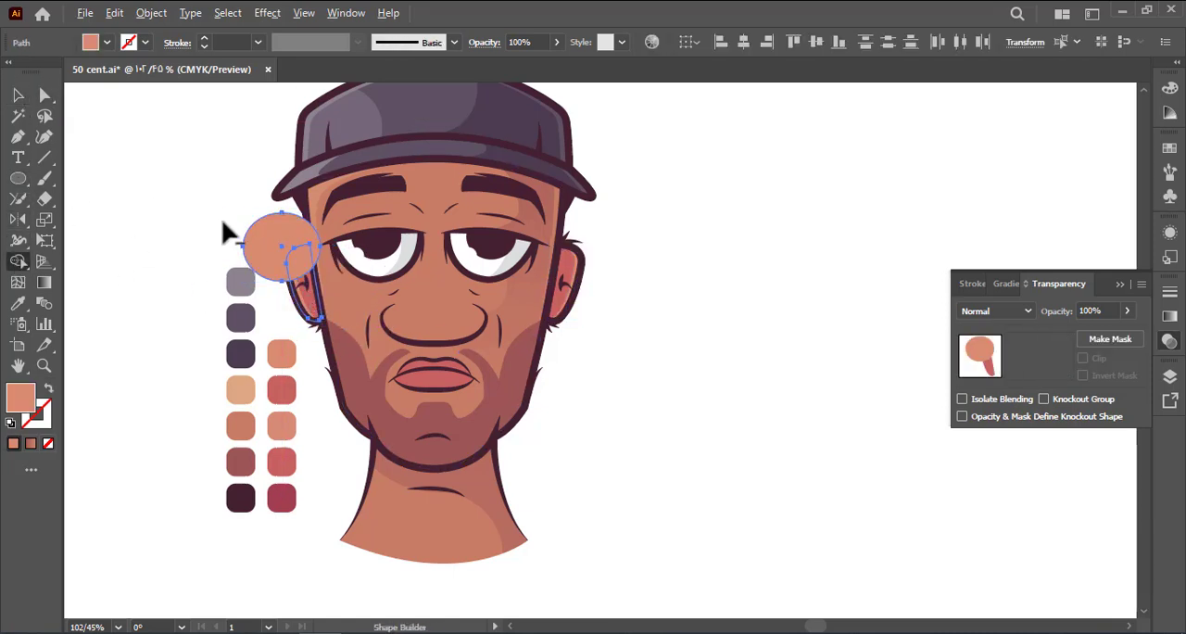
left_click(250, 239, "alt")
key("v")
left_click(179, 176)
Isolate the orange shape on the left ear, set its opacity to 30% and leave isolation mode
double_click(304, 269)
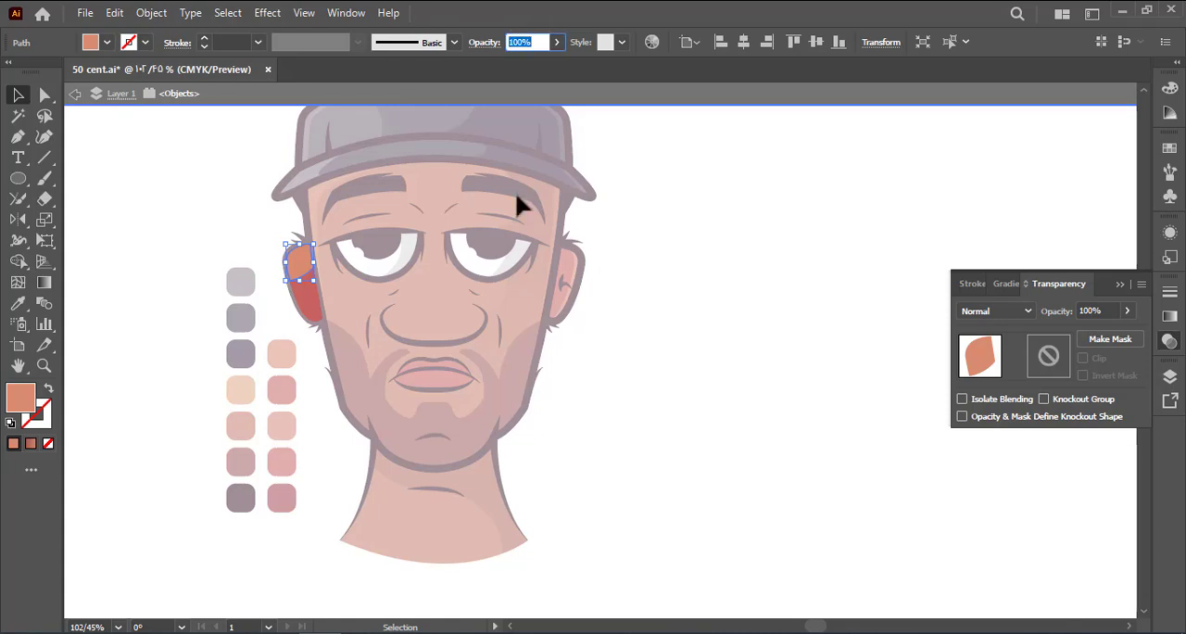
type("30")
key("Return")
double_click(585, 270)
Bend the lower edge of the left ear's translucent highlight inward into a concave curve
key("a")
left_click(301, 267)
left_click(314, 269)
left_click_drag(313, 268, 297, 264)
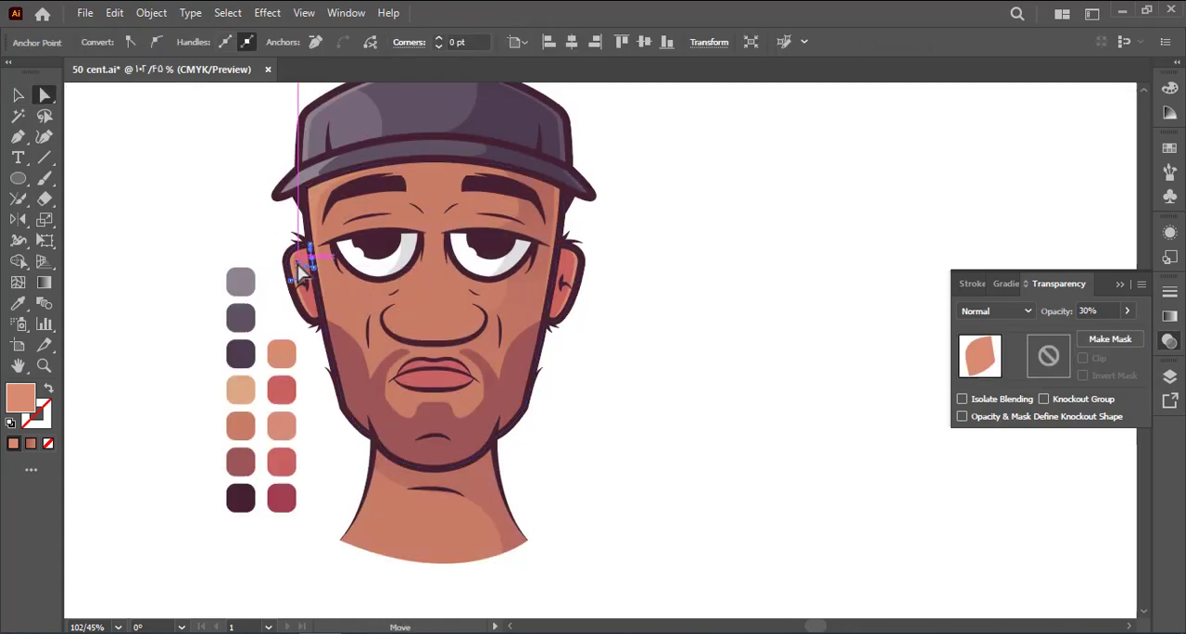
left_click(233, 256)
Copy the left ear's translucent highlight onto the right ear, mirror it to fit that ear and save the document
left_click(604, 261)
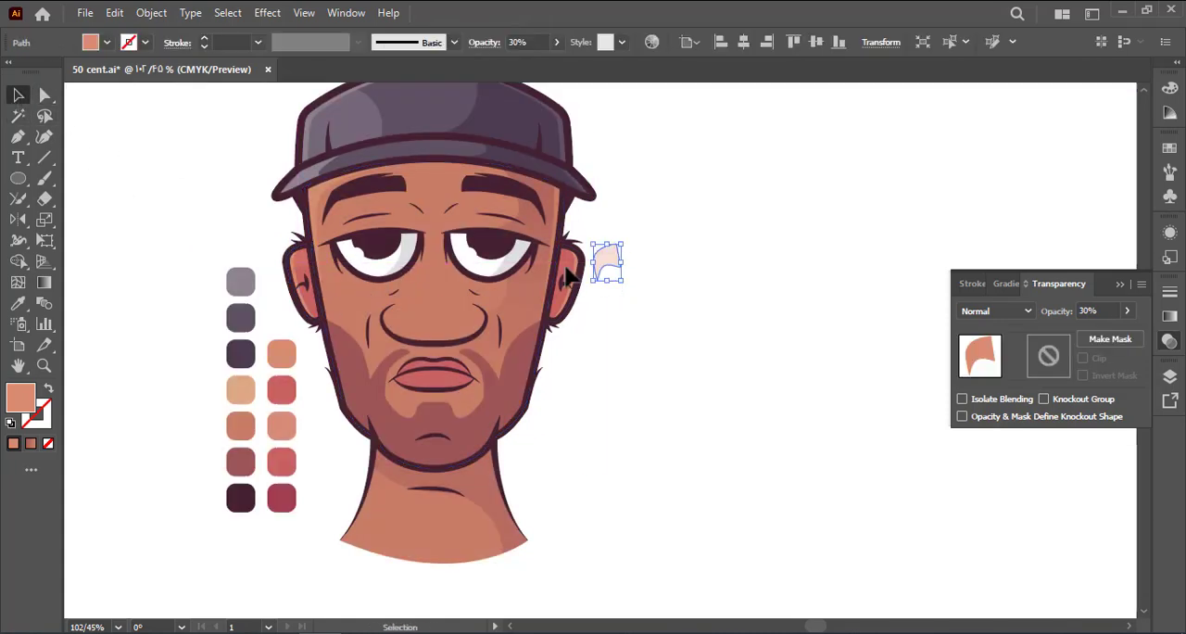
key("o")
left_click_drag(612, 274, 612, 324)
left_click(614, 291)
key("ctrl+s")
left_click(615, 291, "ctrl")
mouse_move(612, 323)
left_mouse_down()
mouse_move(587, 317)
mouse_move(635, 320)
left_mouse_up()
left_click_drag(636, 320, 572, 270)
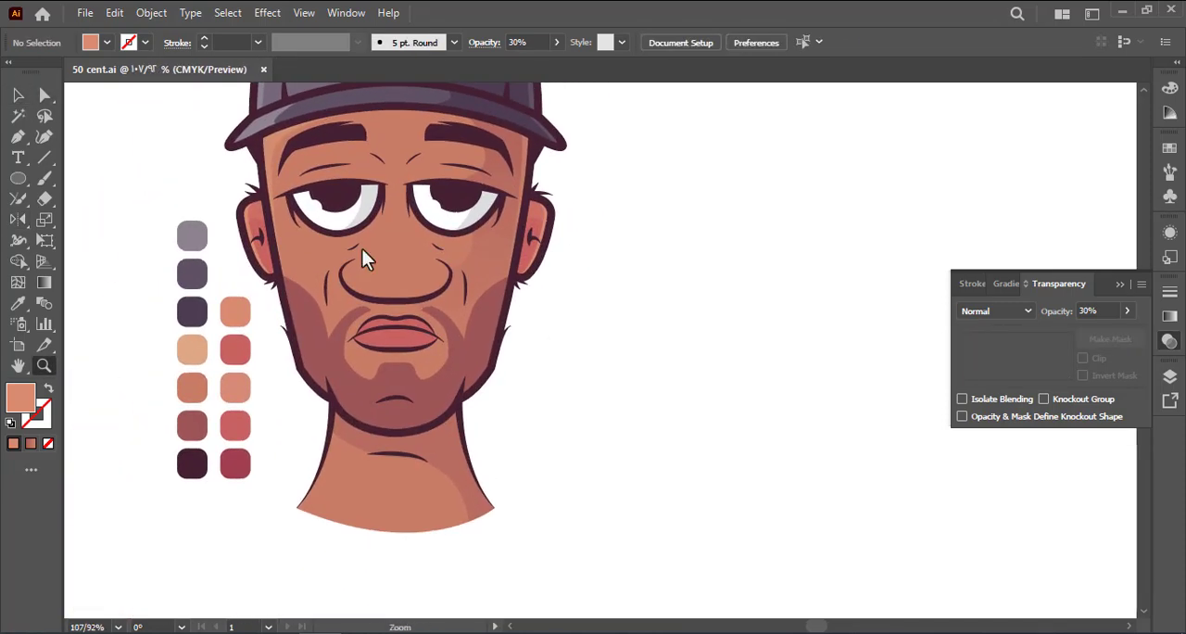
Split the right-side face shadow where it overlaps the beard, using the Shape Builder
left_click(492, 269)
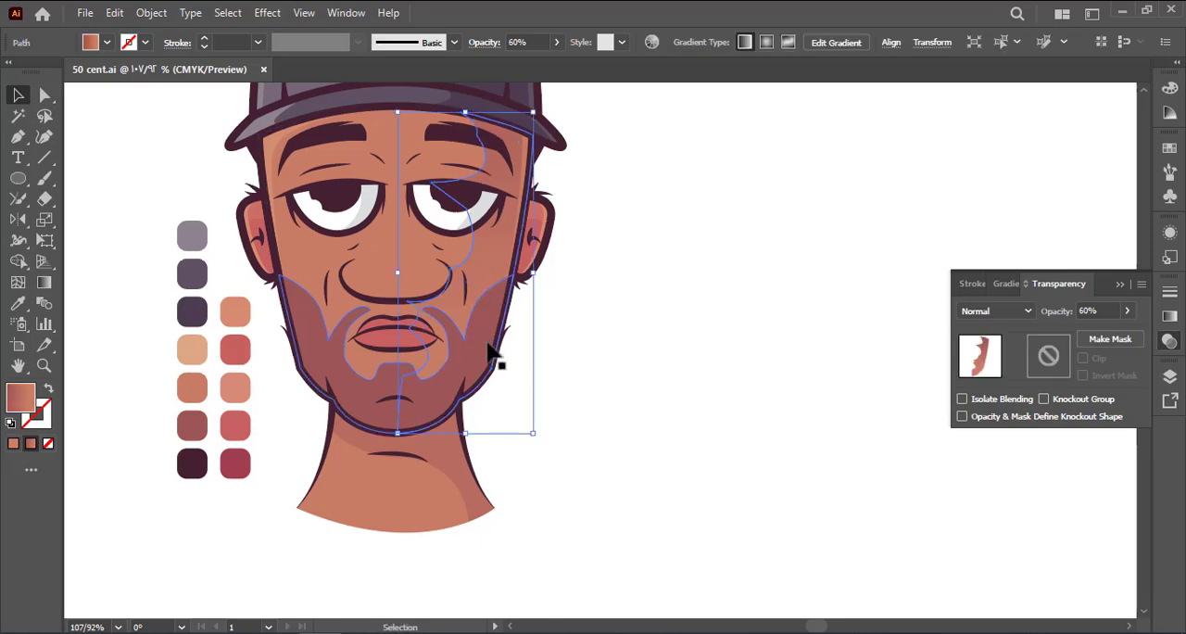
double_click(487, 340, "shift")
left_click_drag(710, 435, 247, 246)
key("shift+m")
left_click(493, 251, "alt")
Fill the beard's shadow part with the beard's maroon, set to Multiply at 20% opacity
key("a")
left_click(482, 344)
key("i")
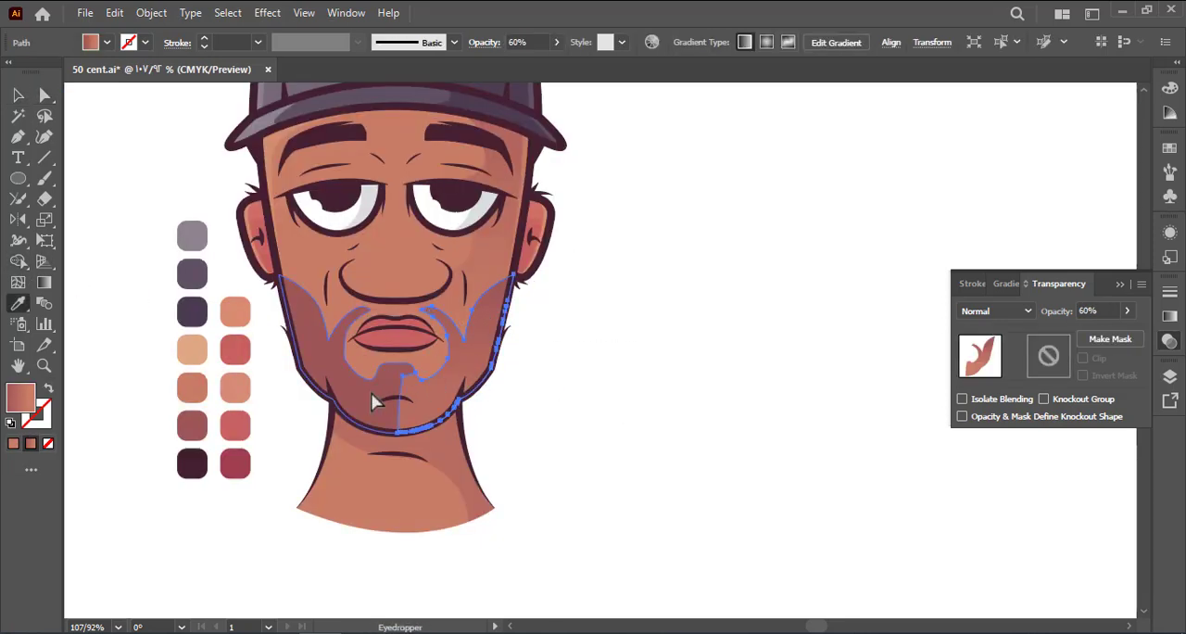
left_click(373, 400)
key("a")
left_click(1026, 313)
left_click(1022, 364)
type("20")
left_click(831, 332)
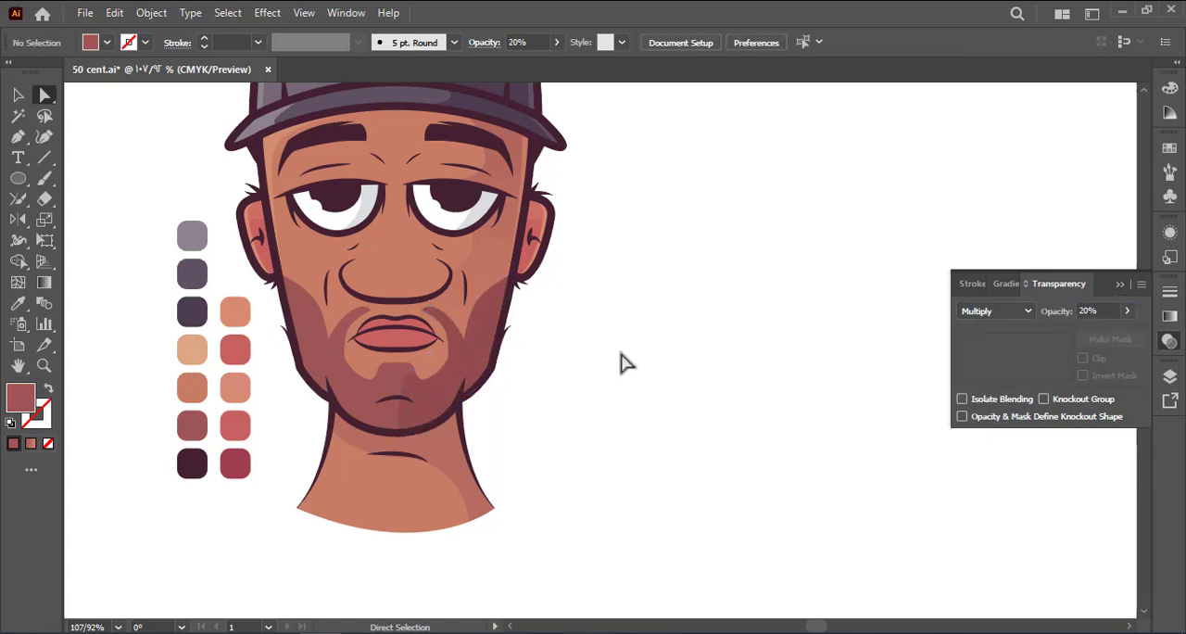
Bend the inner edge of the beard shadow at the chin into an outward curve
left_click_drag(401, 376, 442, 403)
left_click(584, 397)
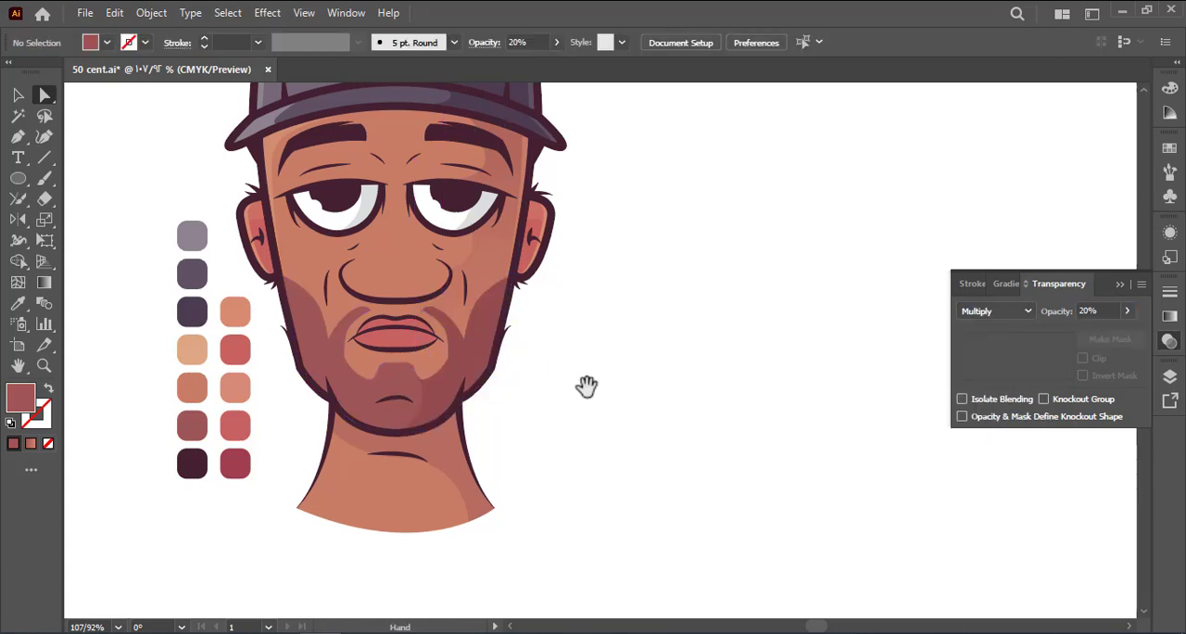
left_click_drag(587, 387, 600, 396)
Set the beard shadow's opacity to 10% and save the document
left_click(479, 368)
key("i")
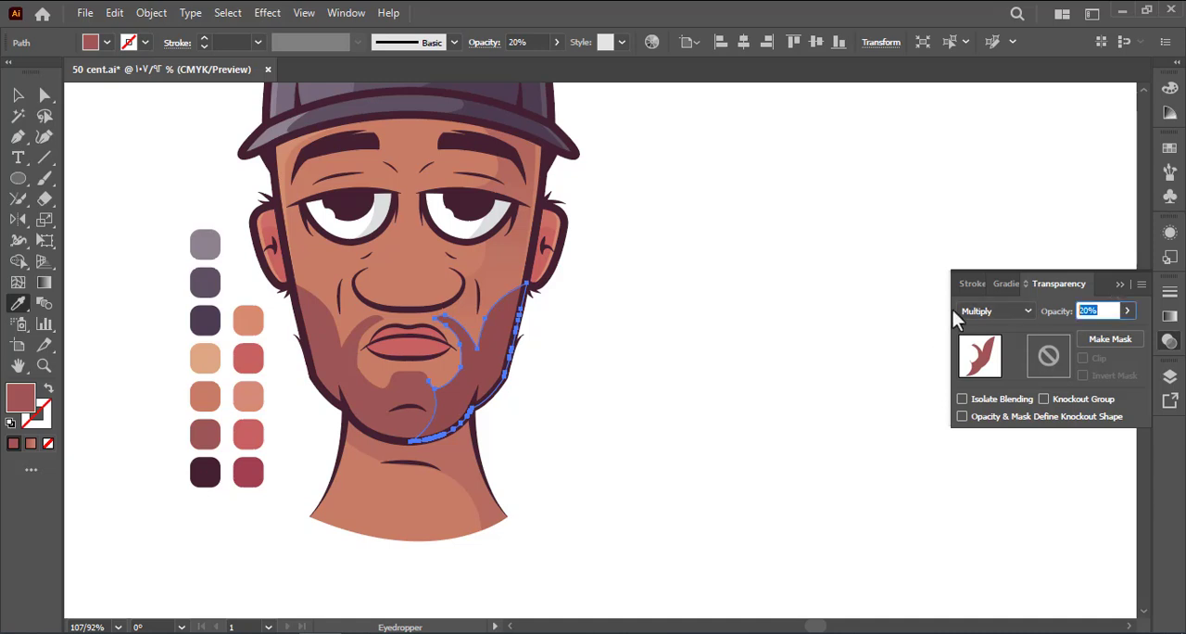
left_click(19, 95)
left_click(176, 150)
left_click_drag(177, 151, 221, 199)
key("ctrl+s")
key("a")
Copy the face shadow's gradient appearance onto the beard shadow and set its blend mode to Multiply
left_click(528, 368)
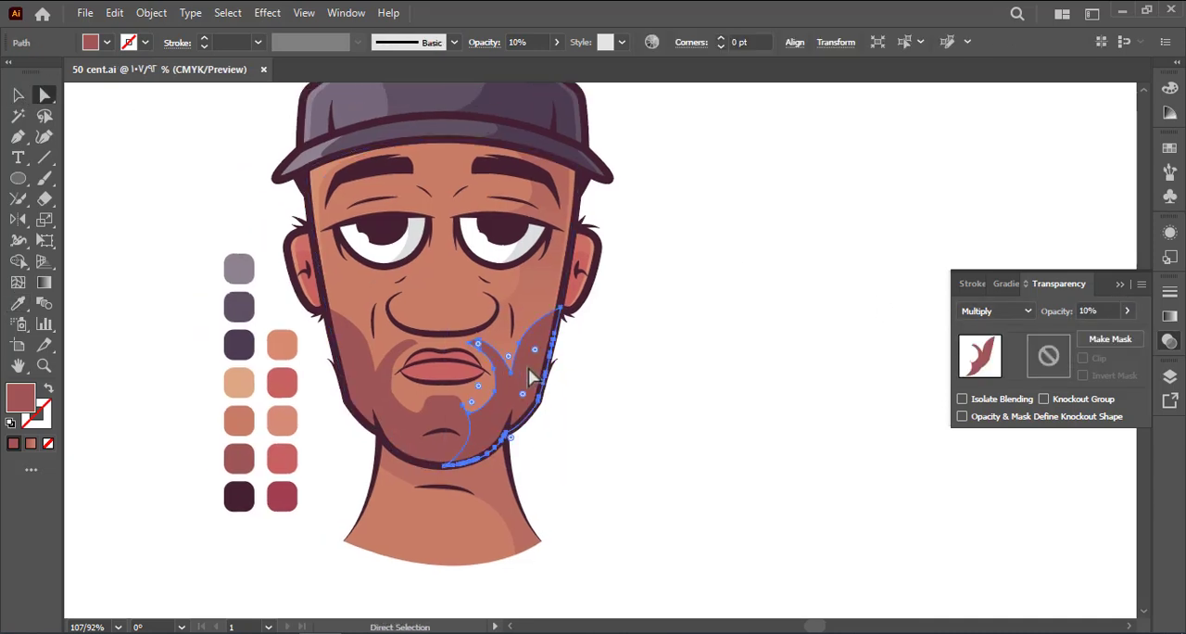
key("i")
left_click(544, 293)
key("a")
left_click(712, 334)
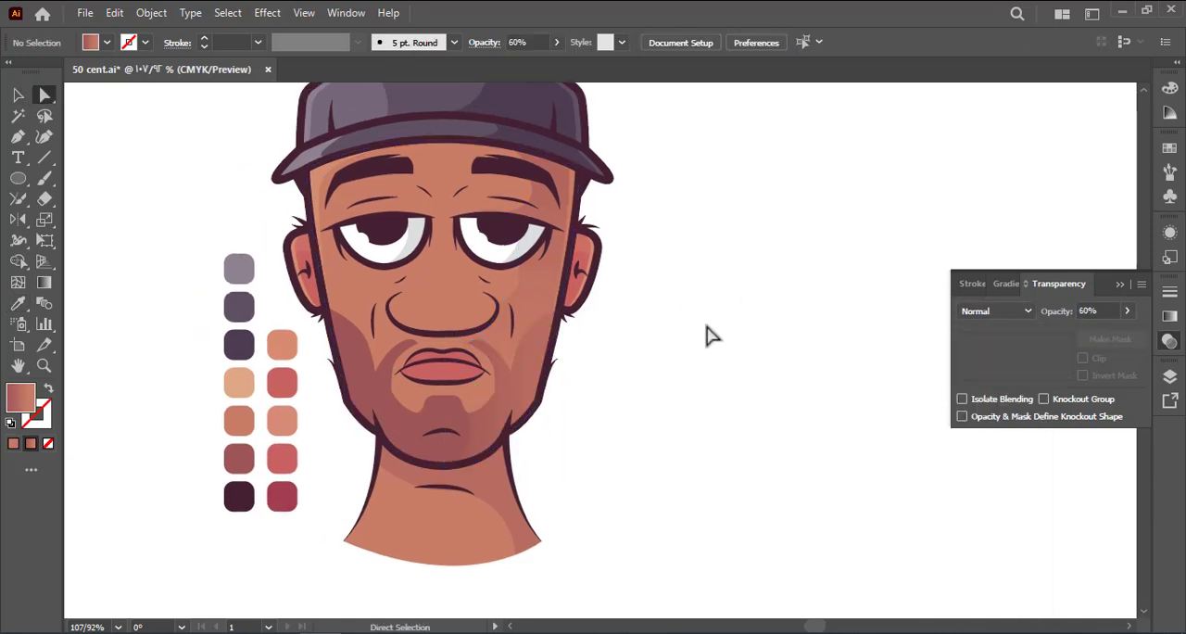
left_click(532, 367)
left_click(998, 304)
left_click(998, 370)
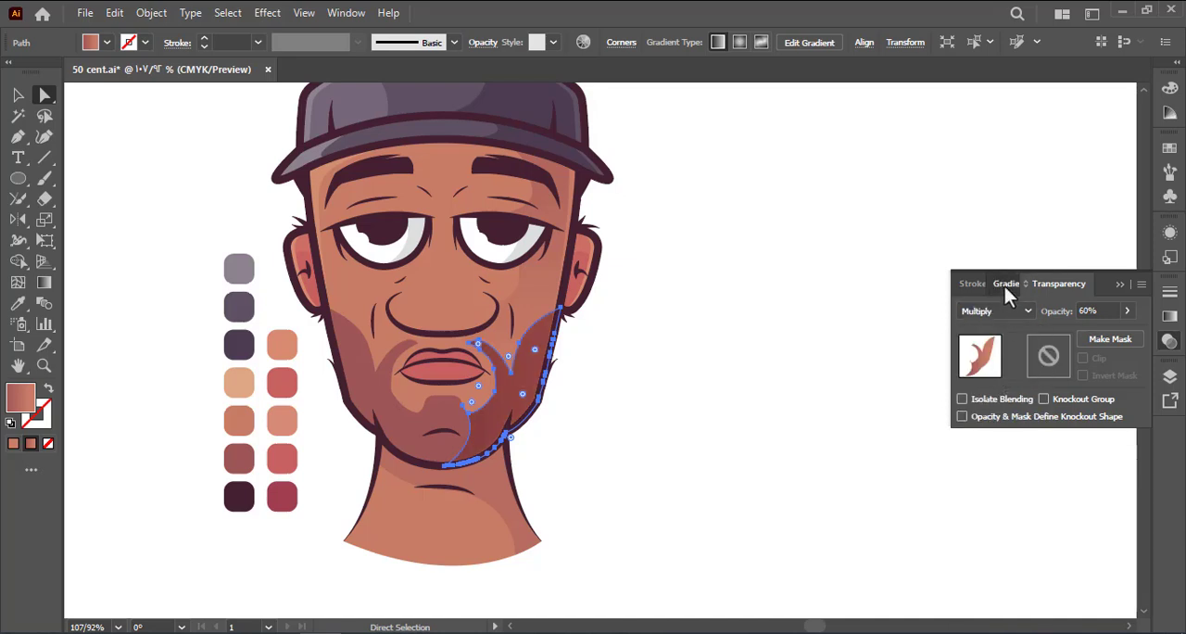
Set the angle of the beard shadow's linear gradient to -90°
left_click(1004, 286)
left_click(1077, 380)
left_click(1110, 286)
left_click(678, 363)
left_click(517, 408)
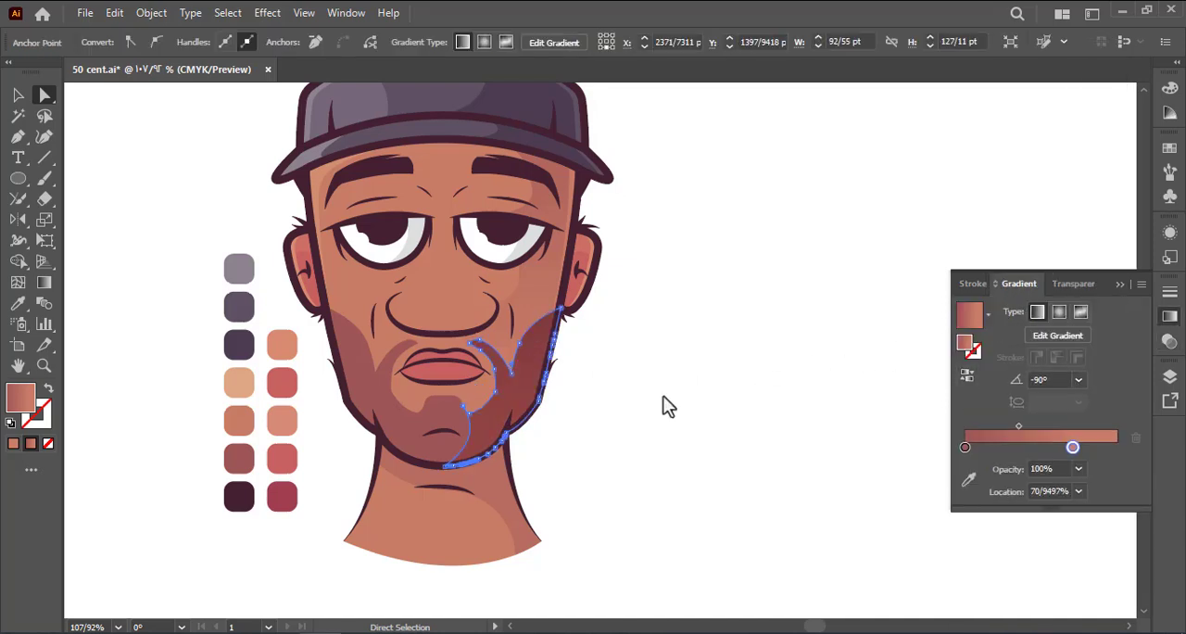
Try 0% opacity for the orange stop of the beard shadow's gradient
left_click(1072, 447)
left_click(1077, 467)
left_click(1073, 260)
left_click(572, 357)
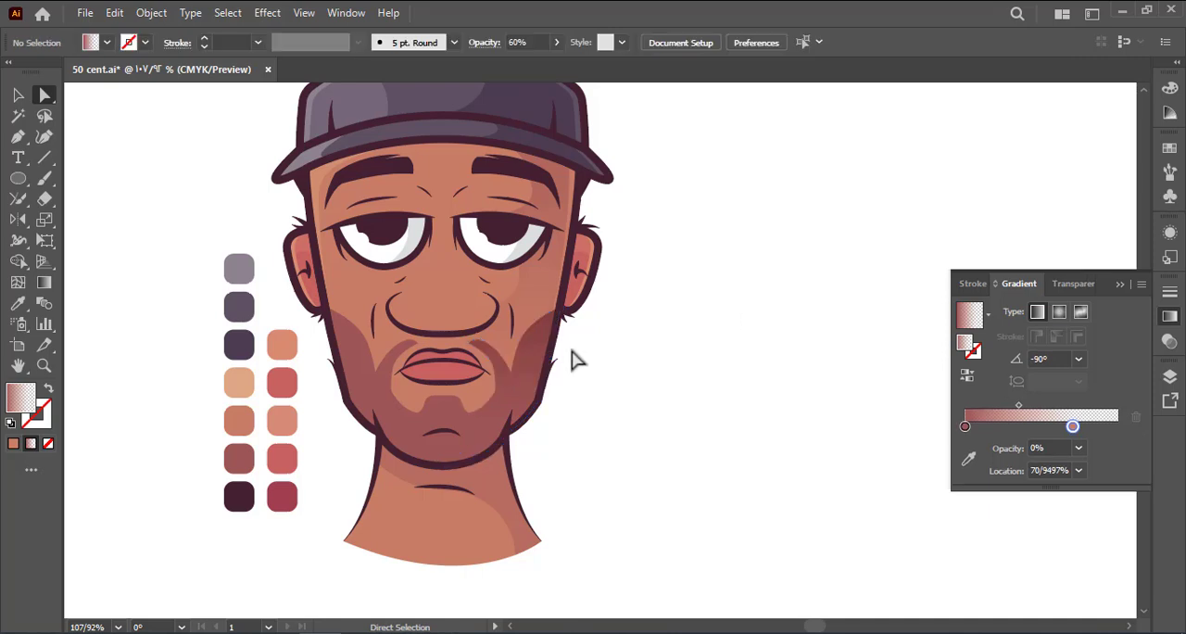
left_click(549, 363)
left_click(900, 383)
left_click_drag(695, 345, 716, 361)
key("ctrl+z")
key("ctrl+z")
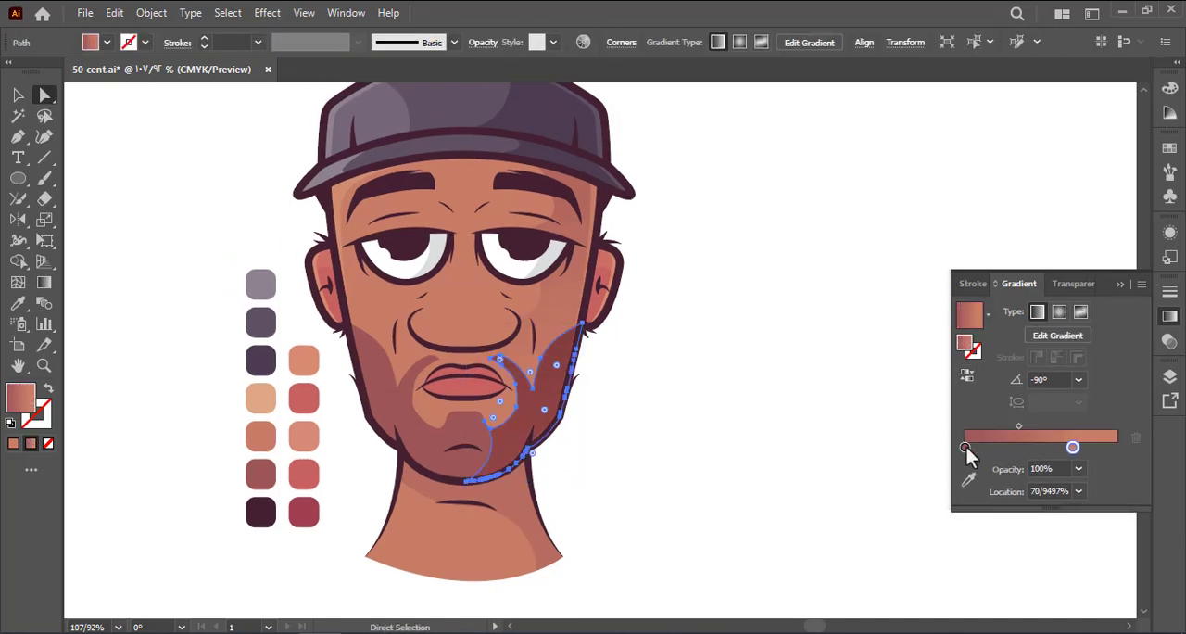
Set the maroon stop of the beard shadow's gradient to 0% opacity and reverse the gradient
left_click(966, 447)
left_click(1077, 468)
left_click(1091, 396)
left_click(784, 301)
left_click(563, 413)
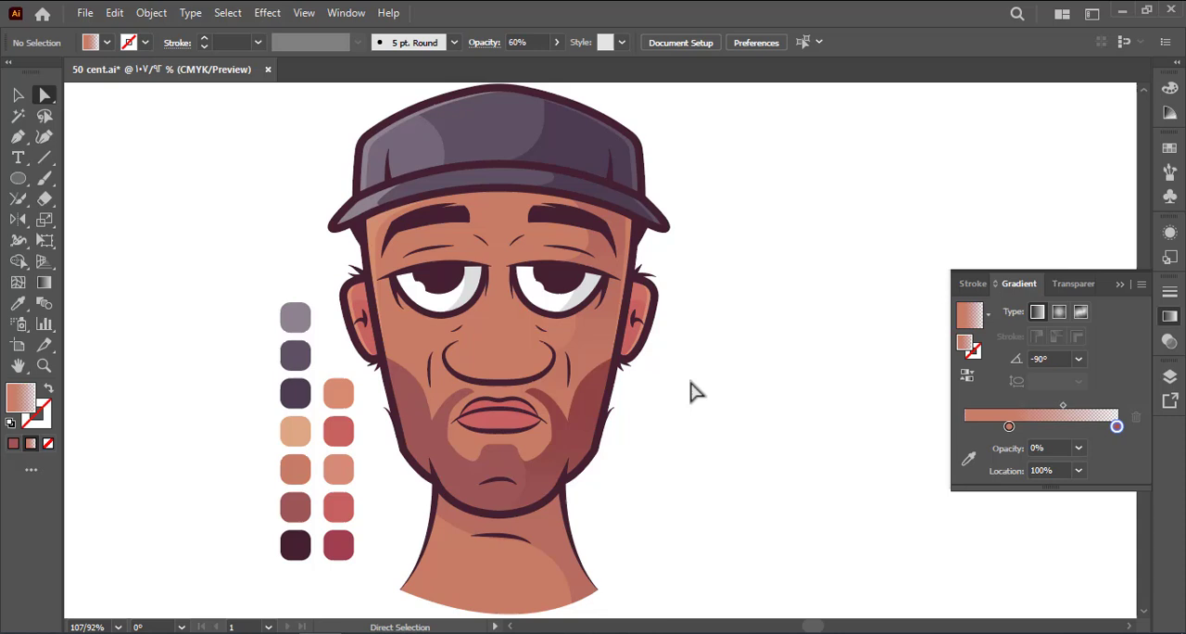
left_click(589, 406)
Set the beard shadow's overall opacity to 30% and save the document
left_click(1065, 284)
left_click(1089, 311)
type("30")
key("Return")
left_click(848, 339)
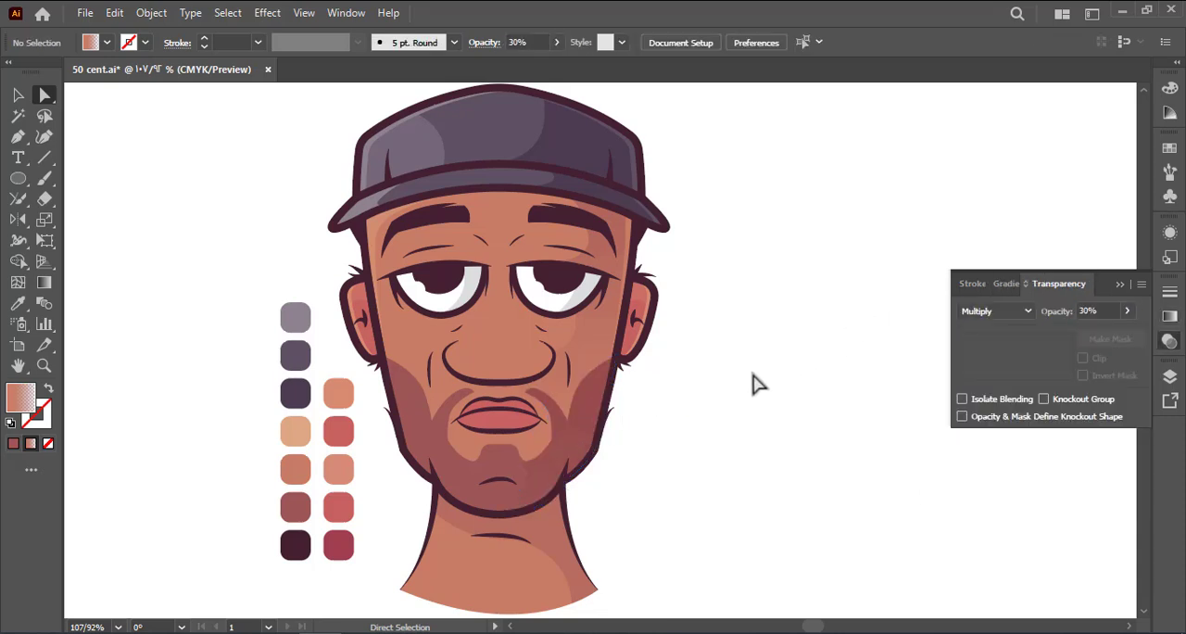
key("ctrl+s")
Show the hidden reference photo beside the portrait again
left_click_drag(709, 352, 598, 354)
left_click_drag(598, 353, 565, 375)
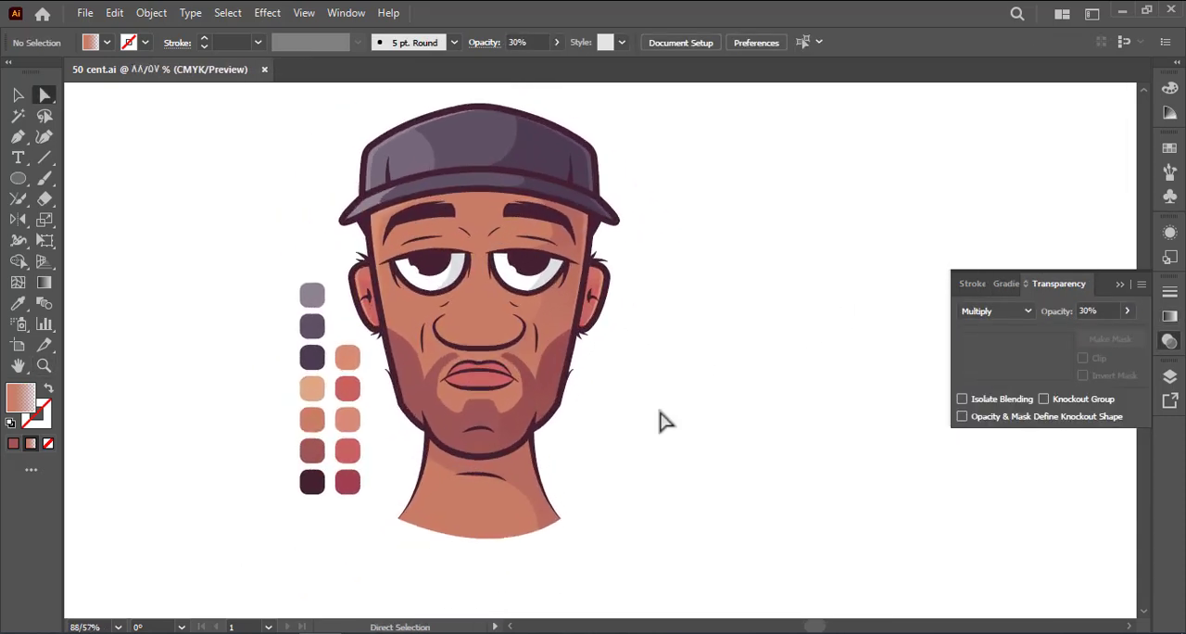
left_click_drag(650, 337, 643, 360)
key("ctrl+1")
left_click(17, 97)
left_click(726, 224)
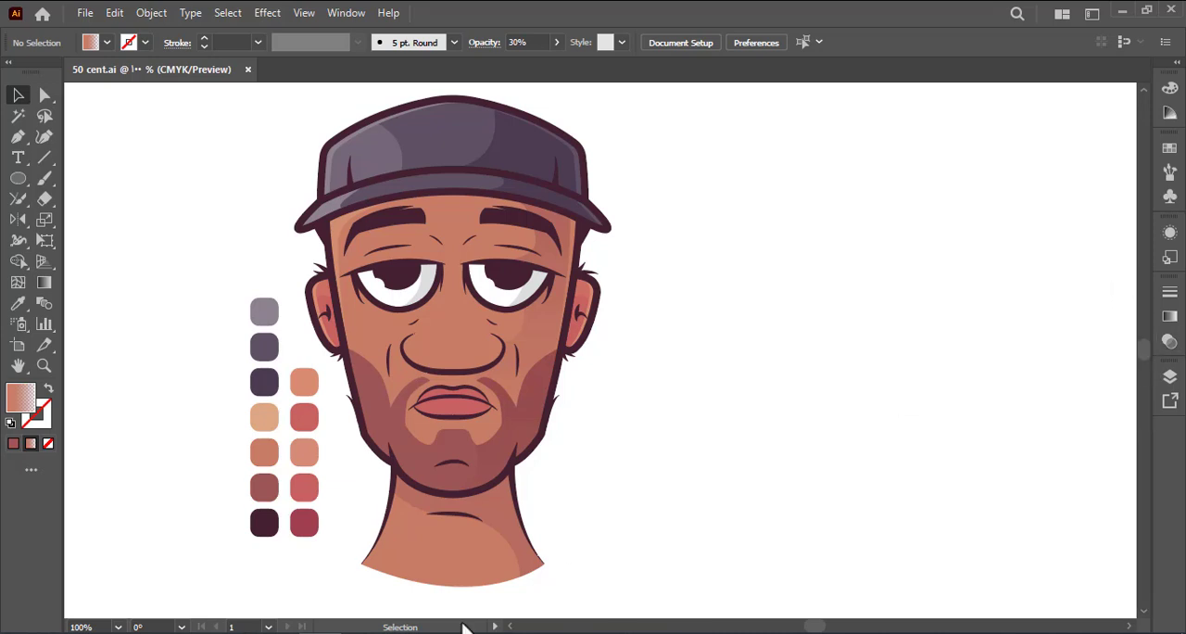
key("ctrl+alt+3")
Write the word "Unit" beside the portrait with a black fill and no stroke
left_click(181, 132)
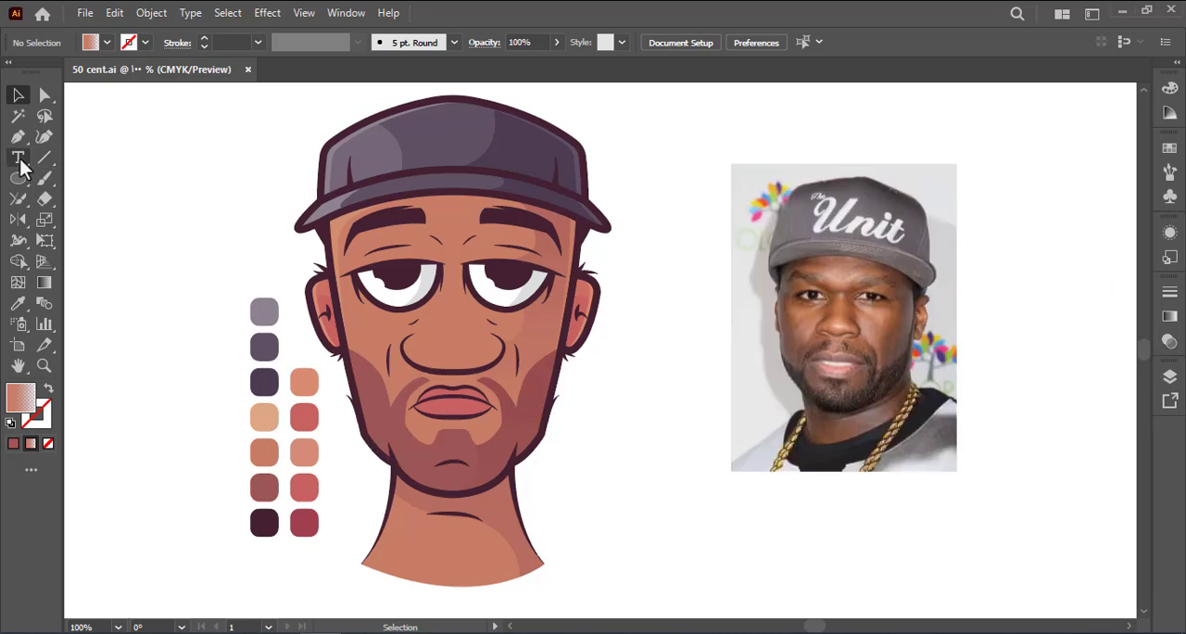
left_click(47, 390)
left_click(43, 417)
left_click(148, 287)
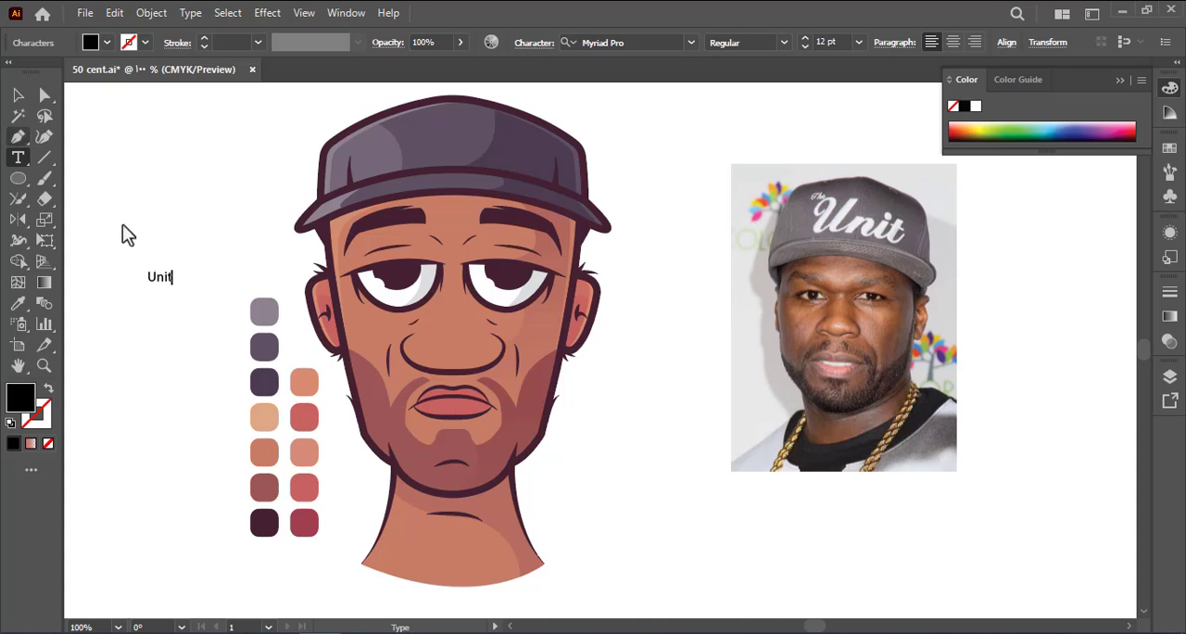
Duplicate the enlarged word "Unit" above the original and change the copy's text to "The"
left_click_drag(246, 331, 167, 223)
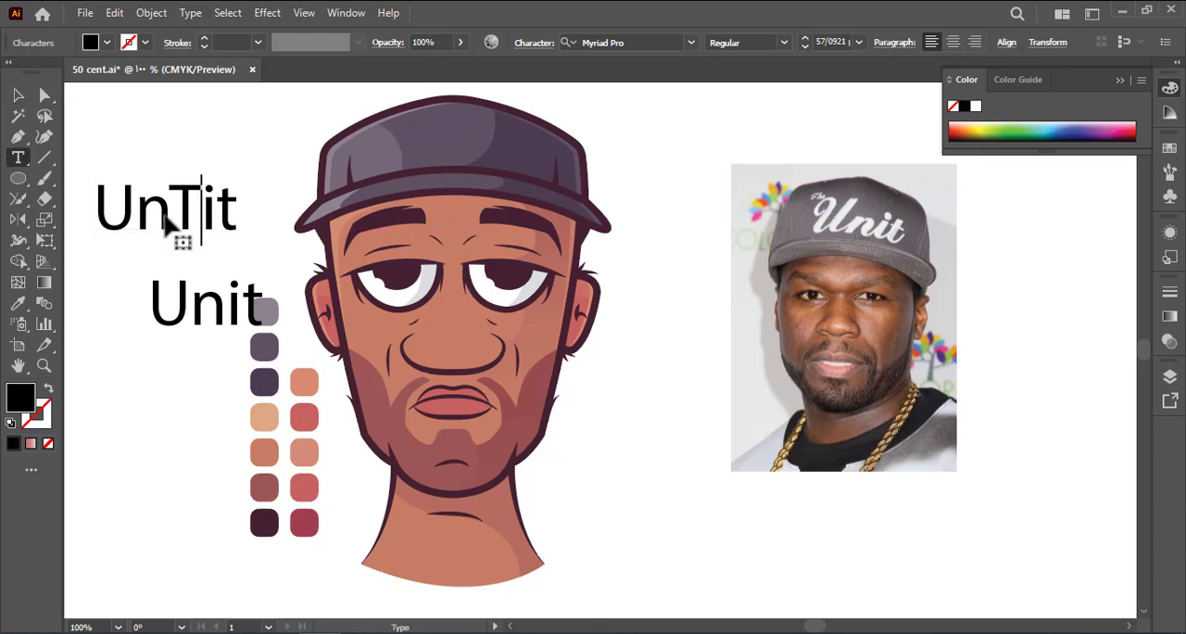
key("ctrl+a")
type("T")
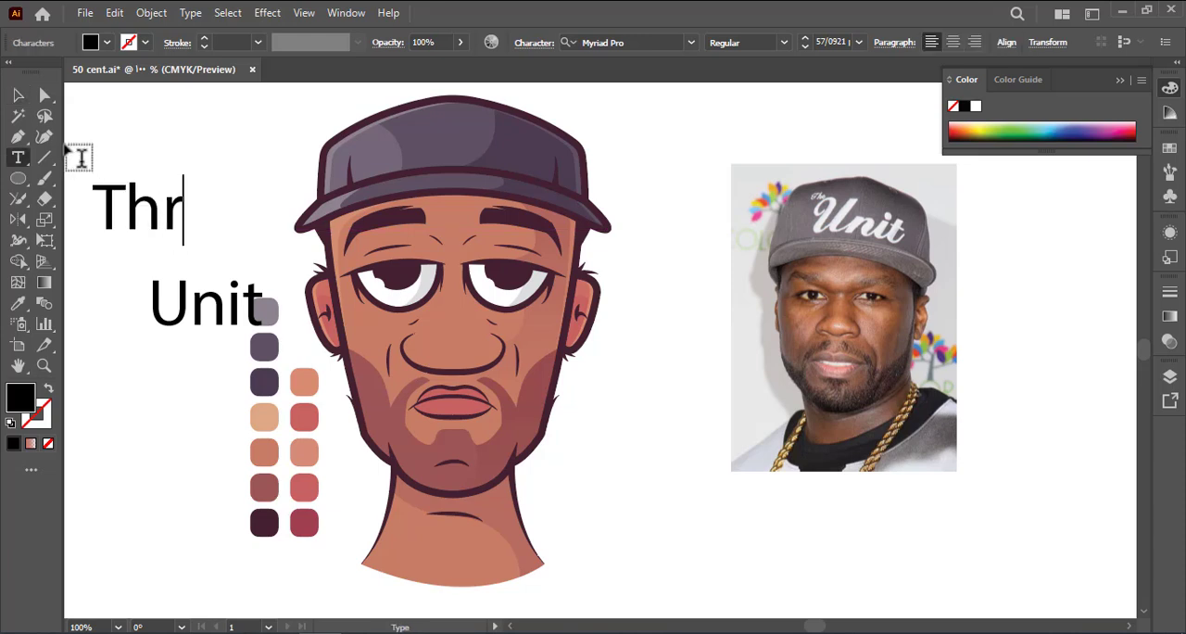
type("he")
left_click(17, 96)
Set the words "Unit" and "The" in the Matura MT Script Capitals font
left_click(188, 324)
left_click(691, 42)
scroll(857, 287, "down", 20)
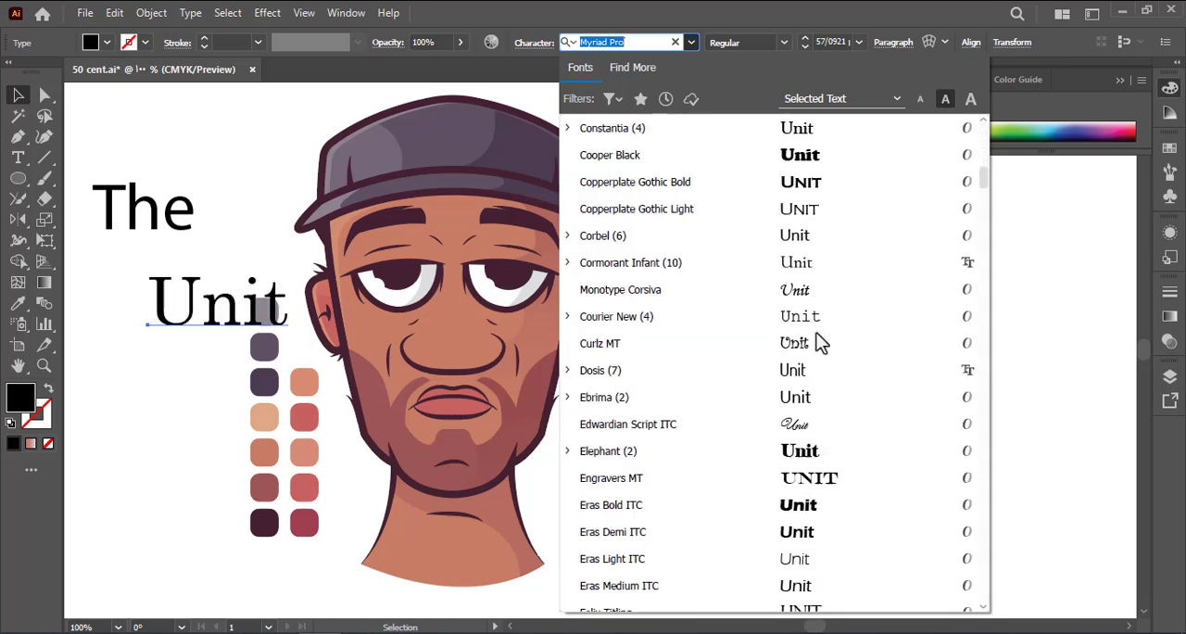
scroll(836, 424, "down", 10)
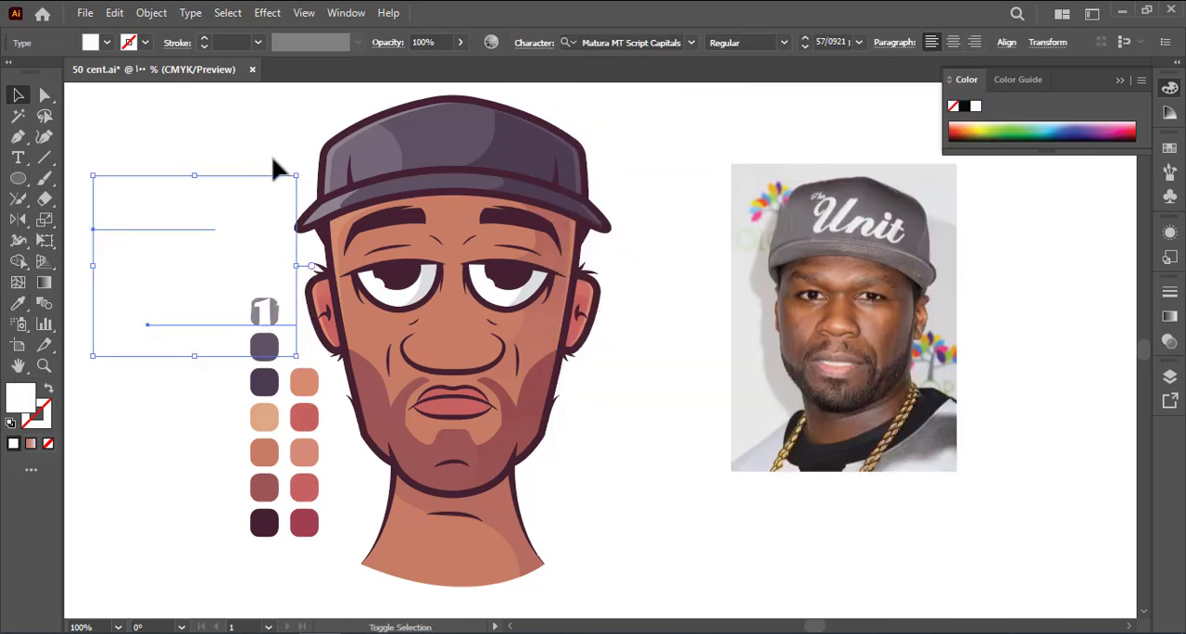
Place both words in white on the front of the cap and expand the text to shapes
left_click_drag(272, 167, 450, 119)
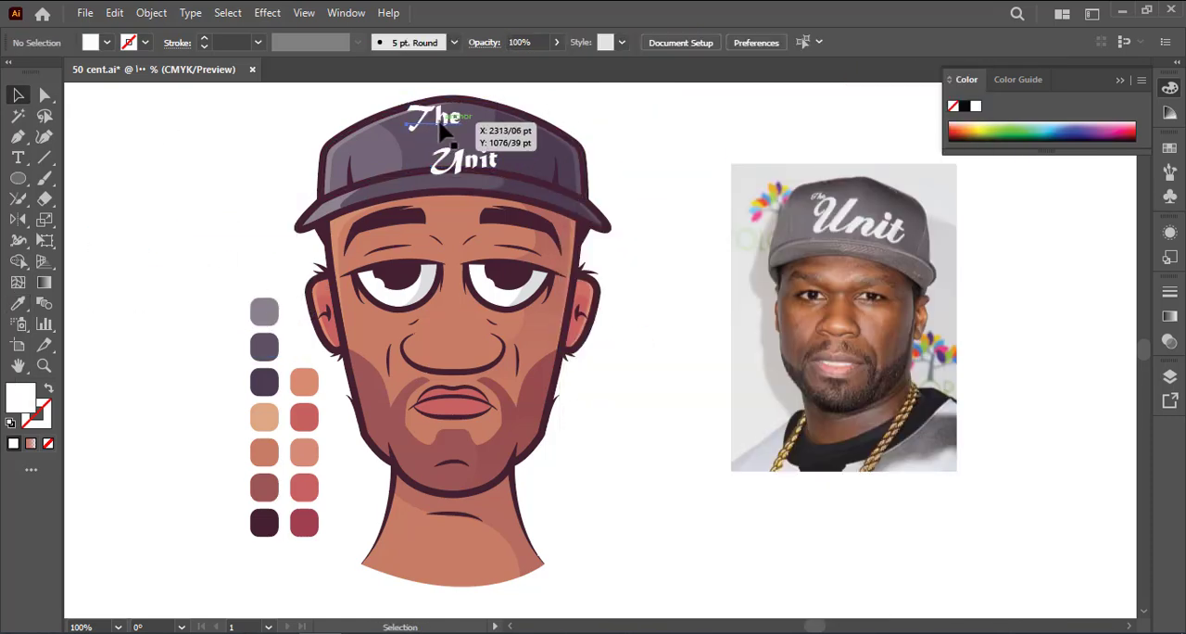
left_click_drag(435, 159, 482, 145)
left_click(151, 12)
left_click(242, 216)
left_click(554, 418)
Arrange the cap lettering with "Unit" centred on the front and a smaller "The" at its upper left
left_click(456, 131)
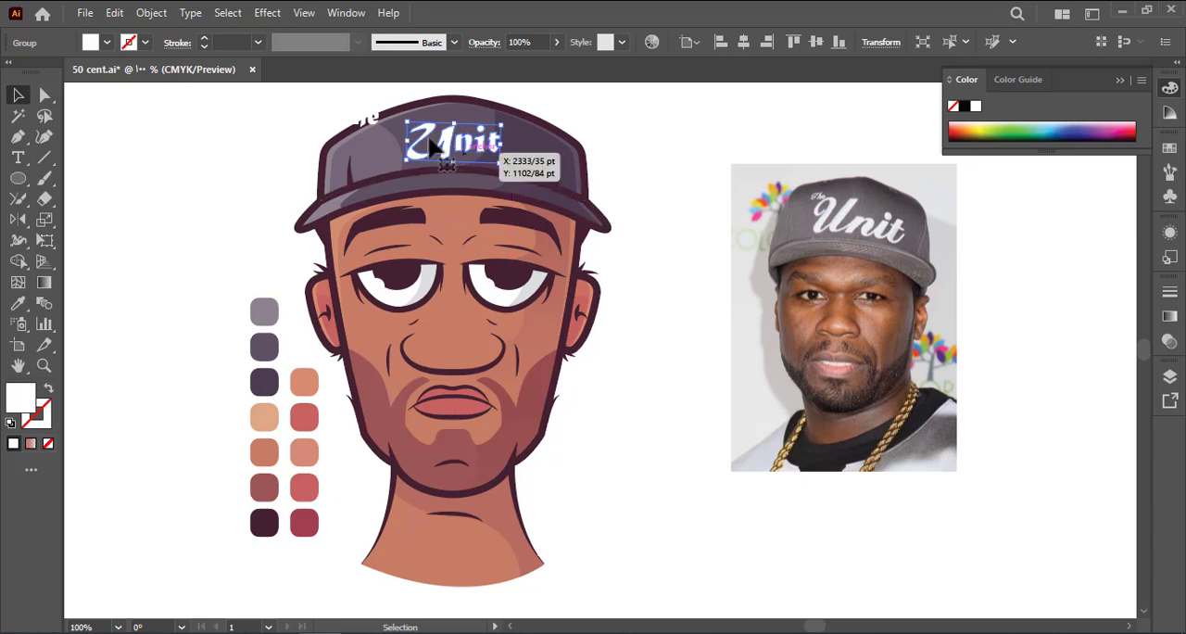
left_click_drag(370, 120, 402, 137)
left_click(260, 210)
left_click_drag(373, 134, 402, 132)
left_click(295, 107)
left_click(241, 138)
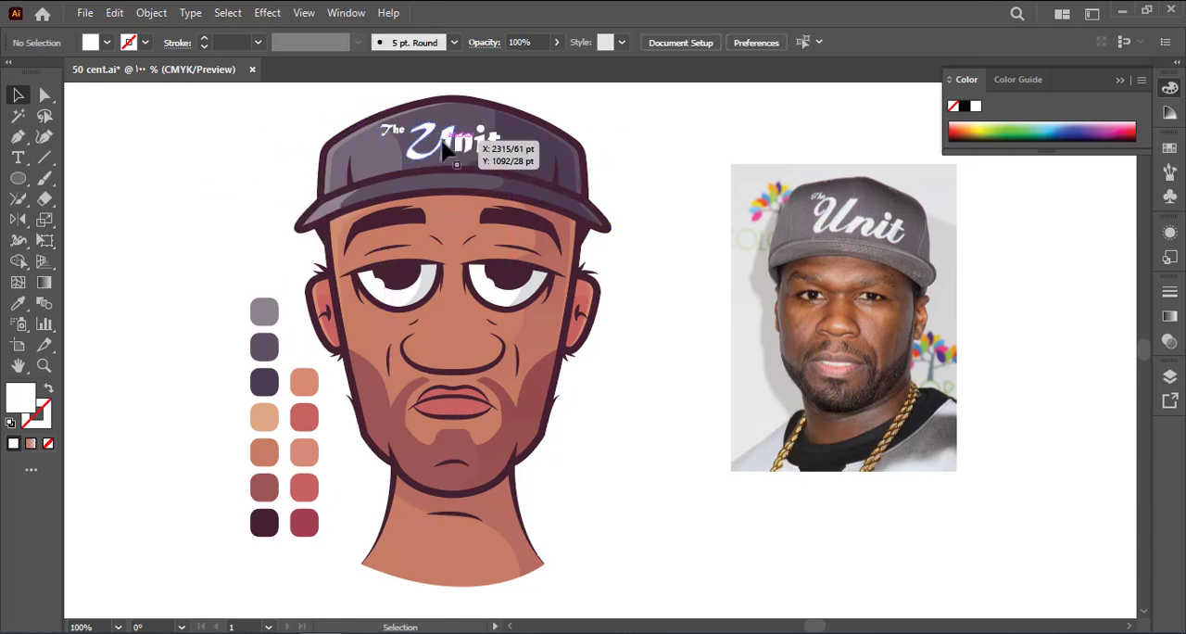
Group "The" and "Unit" on the cap into one lettering object
left_click(442, 144)
left_click(392, 130, "shift")
key("ctrl+g")
left_click(301, 165)
Make a copy of the cap lettering and fill it with the dark maroon of the outlines
left_click(454, 152)
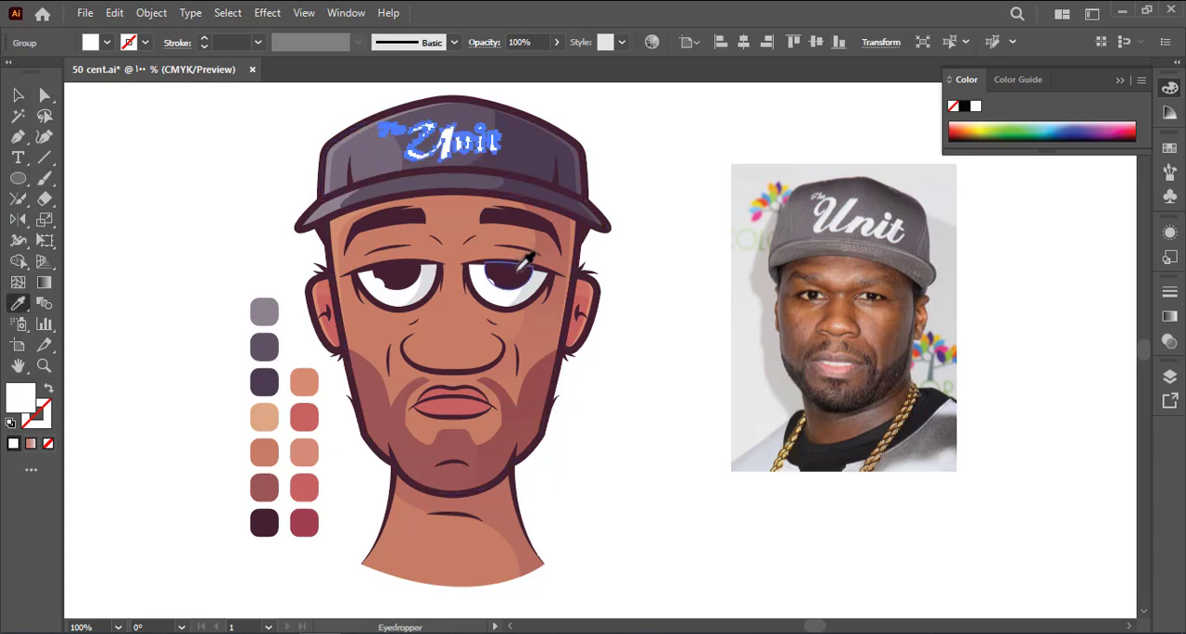
left_click(208, 143)
key("z")
left_click_drag(500, 269, 398, 282)
left_click_drag(398, 281, 409, 307)
key("z")
left_click_drag(439, 203, 565, 205)
Offset the maroon lettering slightly down and right behind the white words as a shadow, and save the document
left_click(17, 94)
double_click(446, 188)
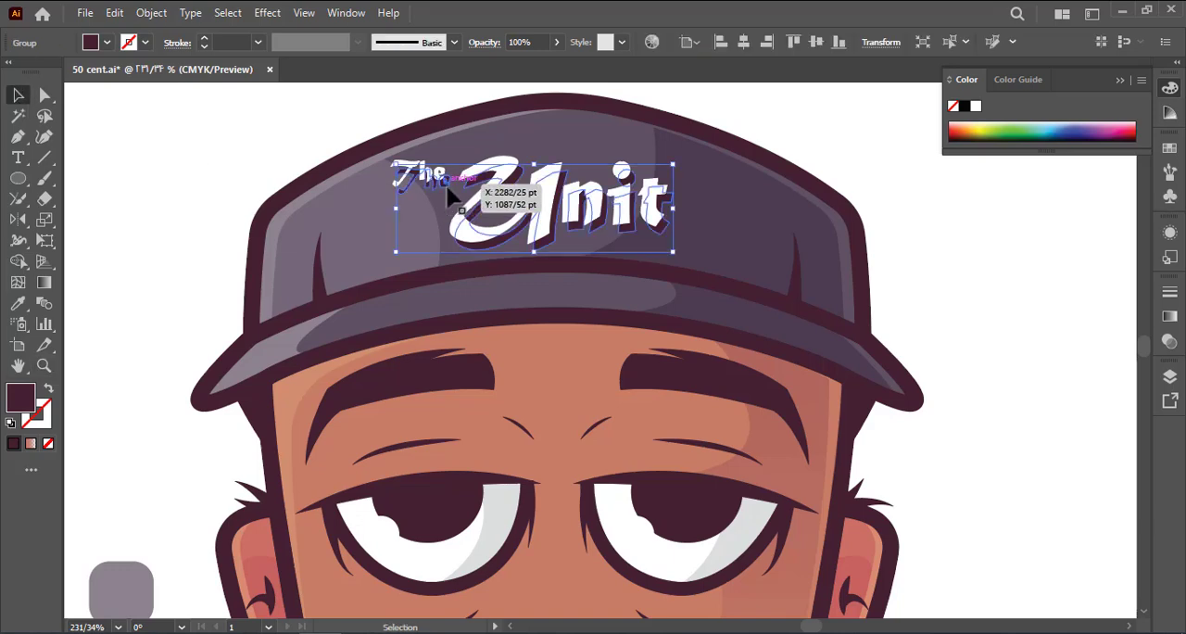
left_click(428, 176)
double_click(289, 189)
key("z")
left_click_drag(531, 255, 405, 269)
mouse_move(488, 332)
left_mouse_down()
mouse_move(460, 331)
mouse_move(476, 332)
left_mouse_up()
key("ctrl+s")
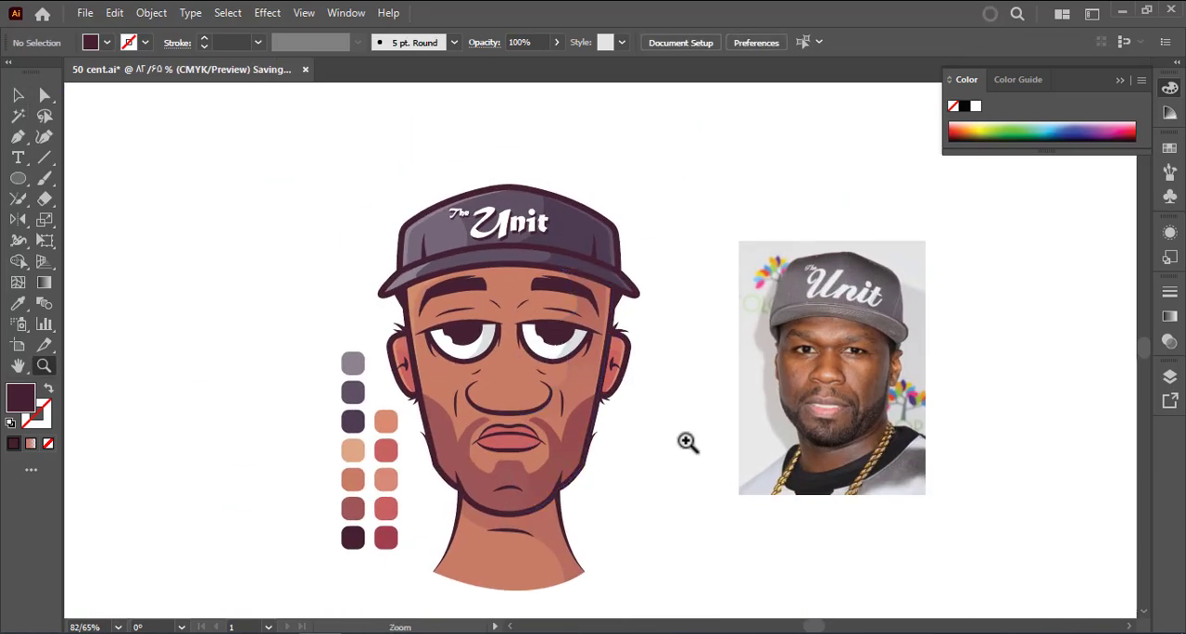
Isolate the outline group and expand the appearance of the frown, under-eye and cheek lines
key("a")
left_click_drag(668, 472, 610, 442)
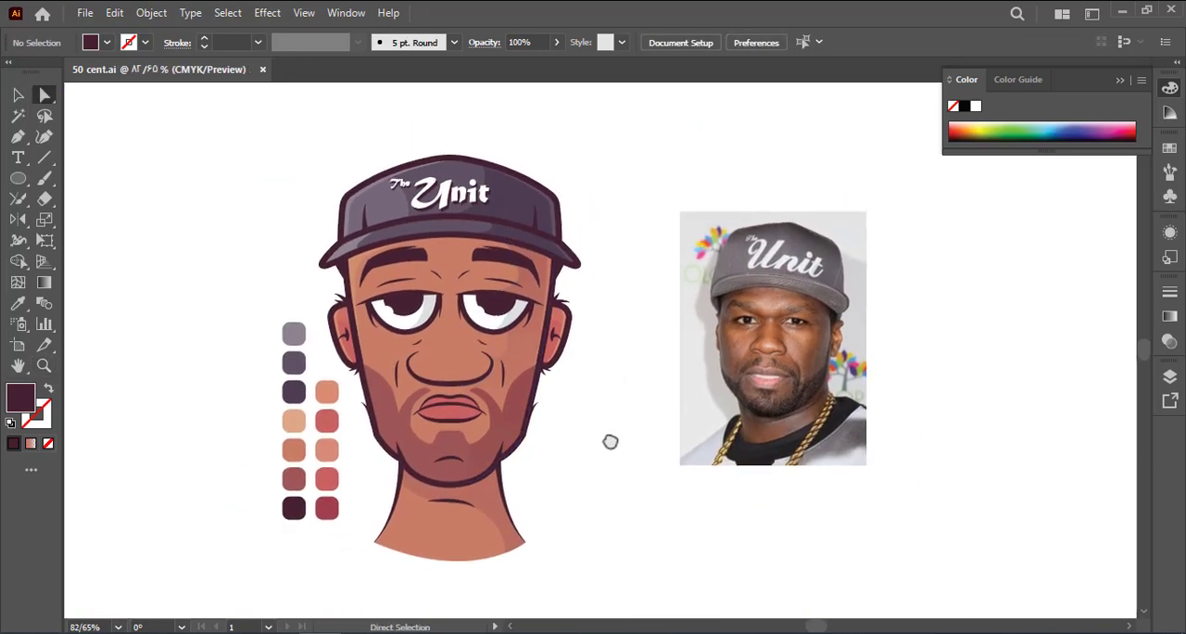
double_click(393, 373)
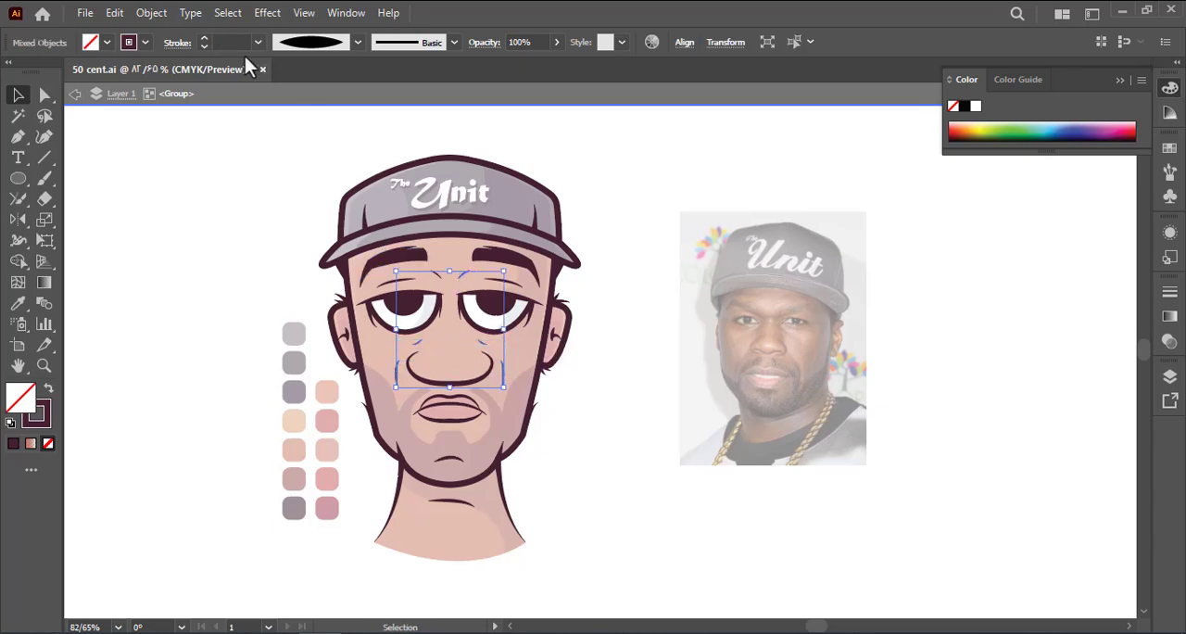
left_click(151, 13)
left_click(276, 233)
Recolour the frown, under-eye and cheek lines with the dusty maroon palette swatch and leave isolation mode
key("i")
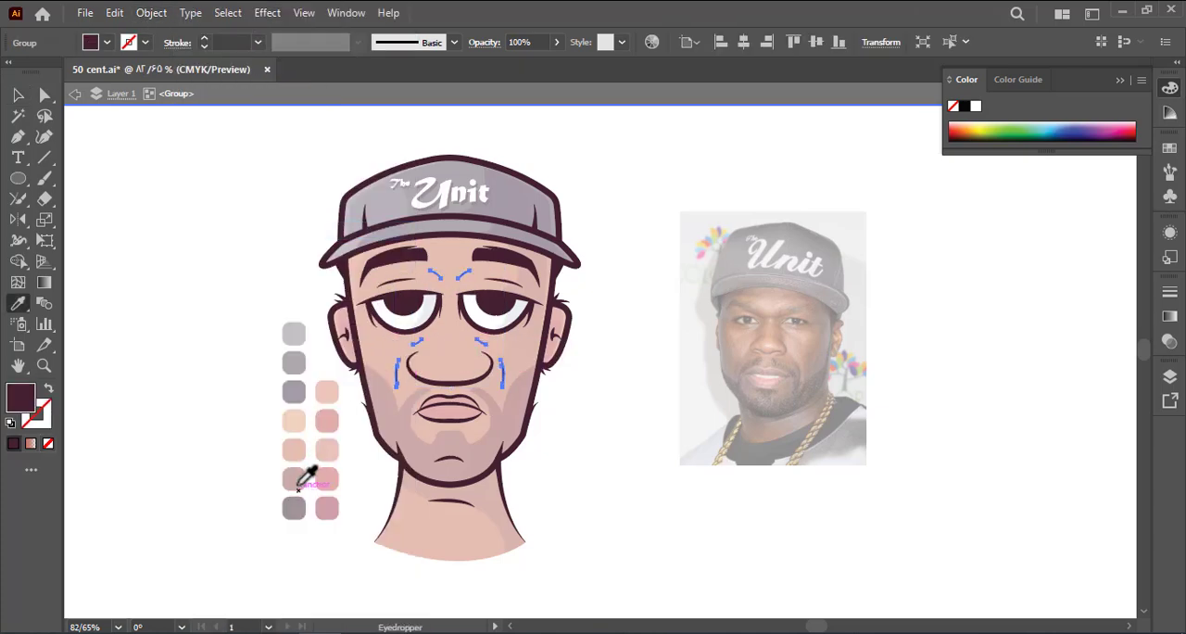
left_click(296, 483)
key("a")
double_click(214, 404)
Recolour the short lines beneath both eyes with the eyebrows' dark maroon
left_click(468, 278)
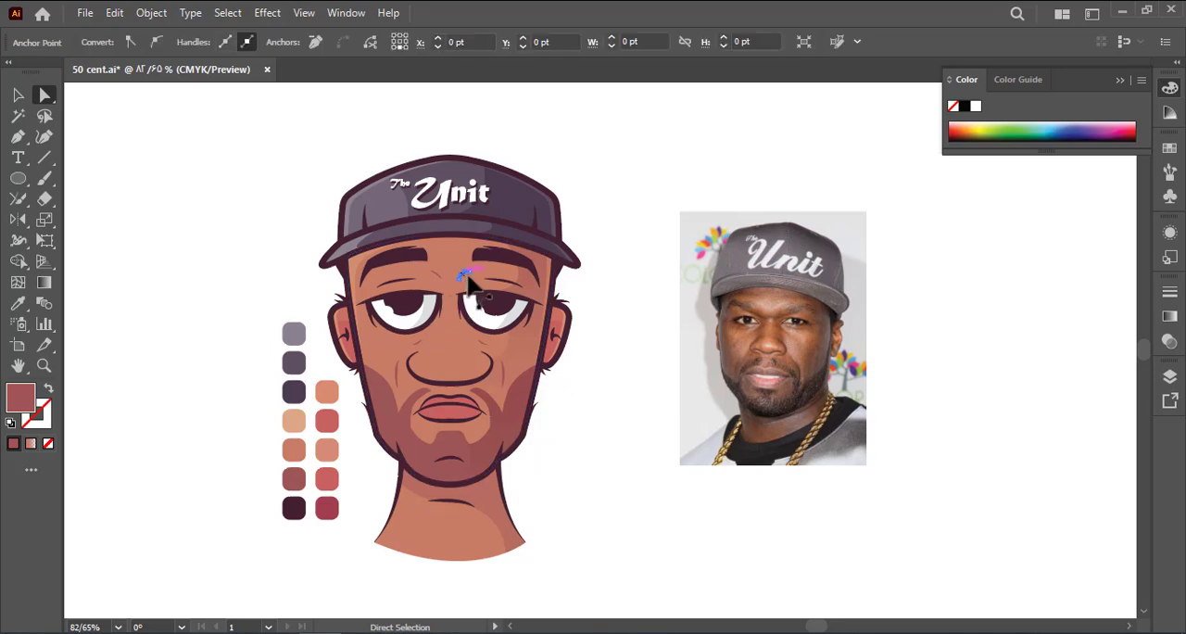
key("a")
left_click(239, 260)
left_click(477, 352)
left_click(481, 342)
key("i")
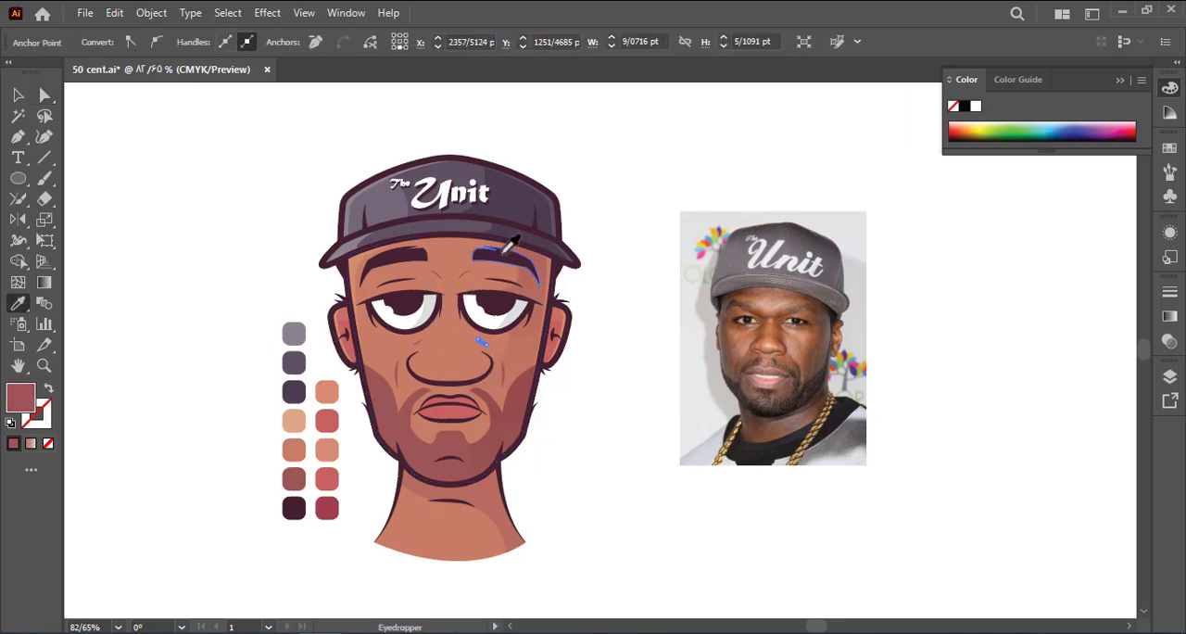
left_click(503, 252)
key("a")
left_click(313, 296)
left_click(417, 343)
key("i")
left_click(594, 406)
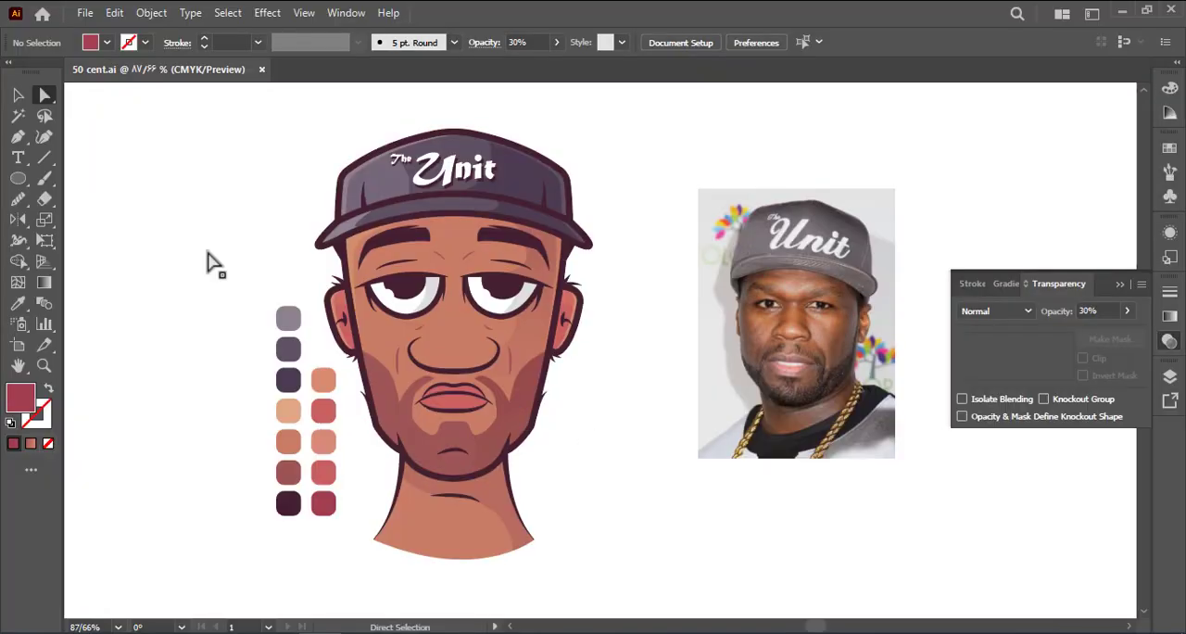
Move the colour palette swatches away from the portrait to the canvas's upper-left area
left_click_drag(286, 373, 324, 446)
key("ctrl+z")
left_click_drag(286, 383, 98, 182)
left_click(176, 242)
Draw a large maroon circle centred on the portrait and send it to the back as a background
left_click(16, 179)
left_click_drag(458, 322, 687, 528)
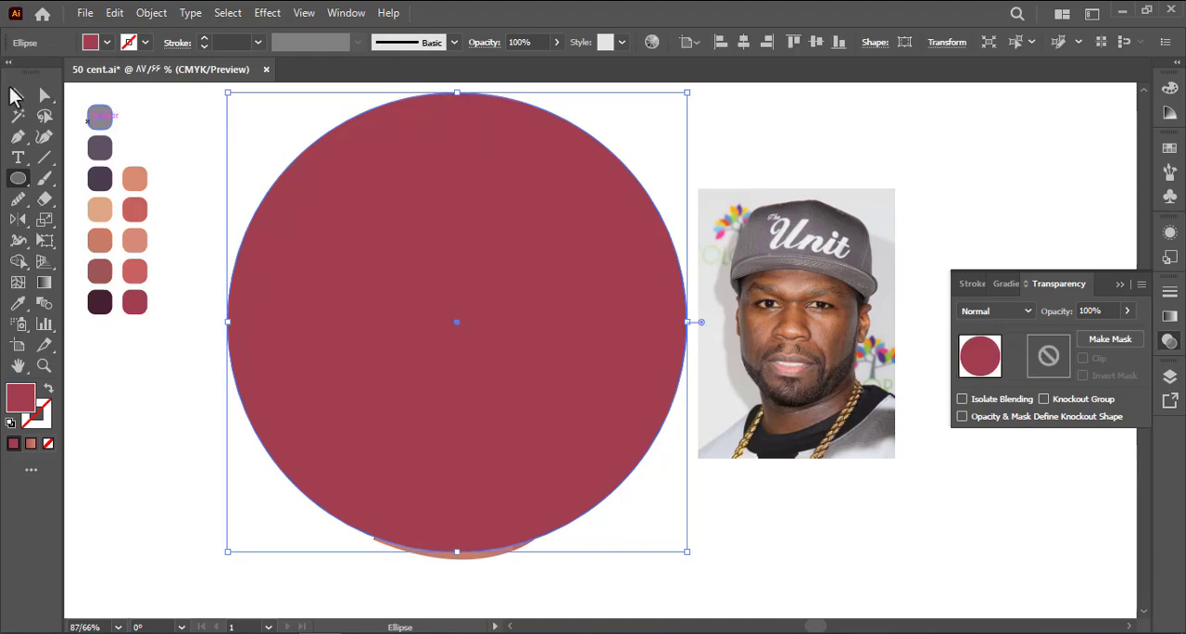
left_click(17, 96)
right_click(281, 333)
left_click(519, 600)
left_click(636, 485)
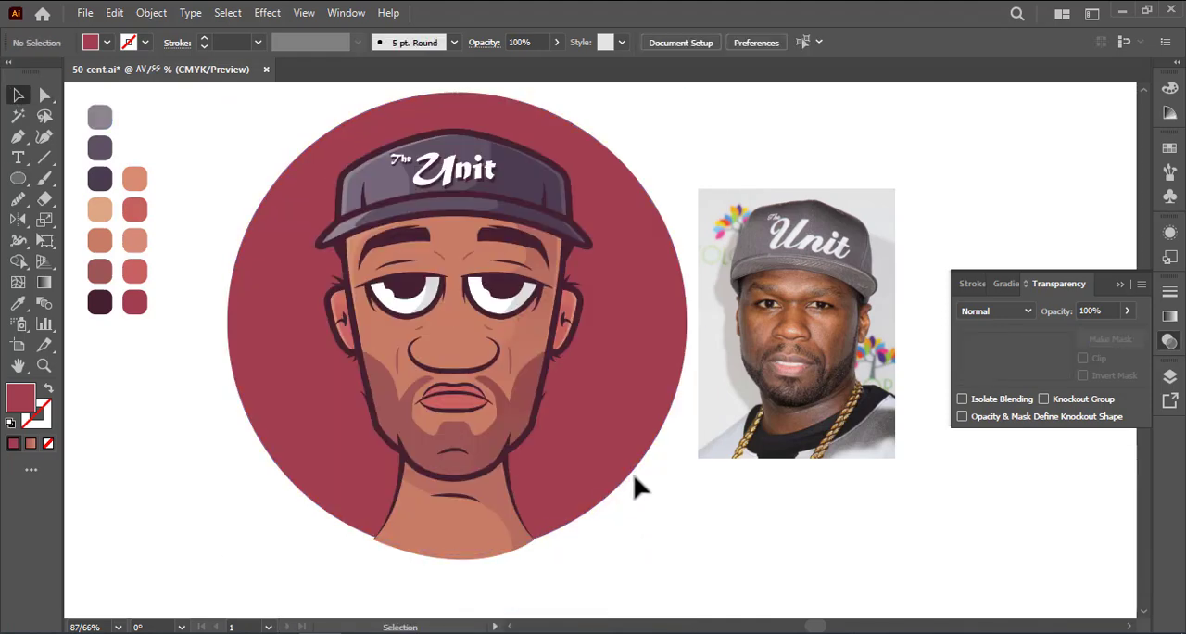
left_click_drag(634, 478, 631, 474)
Move the reference photo farther right from the portrait and unlock all objects
left_click_drag(762, 289, 858, 289)
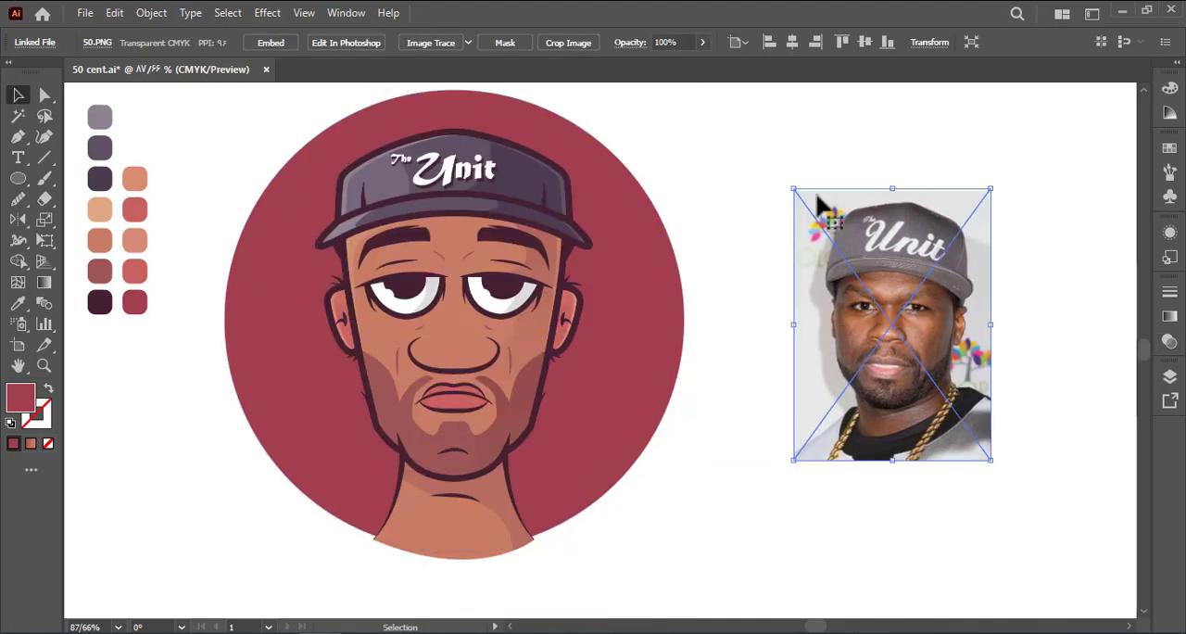
left_click(151, 12)
left_click(222, 153)
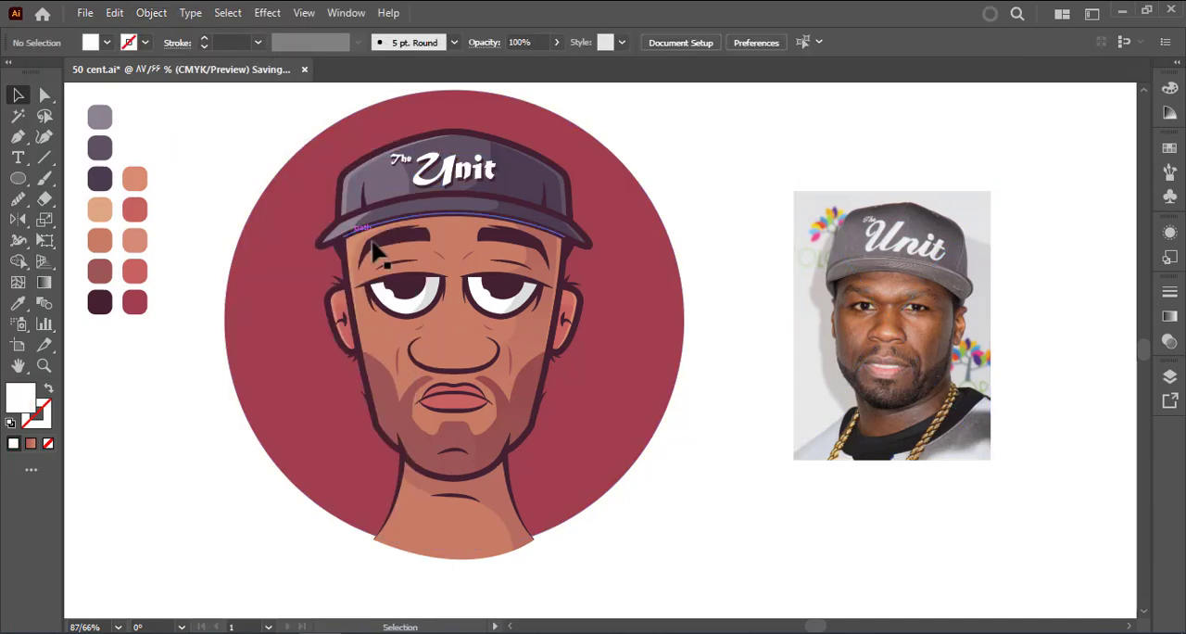
Lock the maroon background circle and group the whole portrait
left_click(428, 252)
left_click(316, 167)
key("ctrl+2")
left_click_drag(302, 137, 682, 547)
key("ctrl+g")
Place a spare copy of the portrait to its lower left and expand the original group's appearance and shapes
left_click_drag(471, 402, 411, 361)
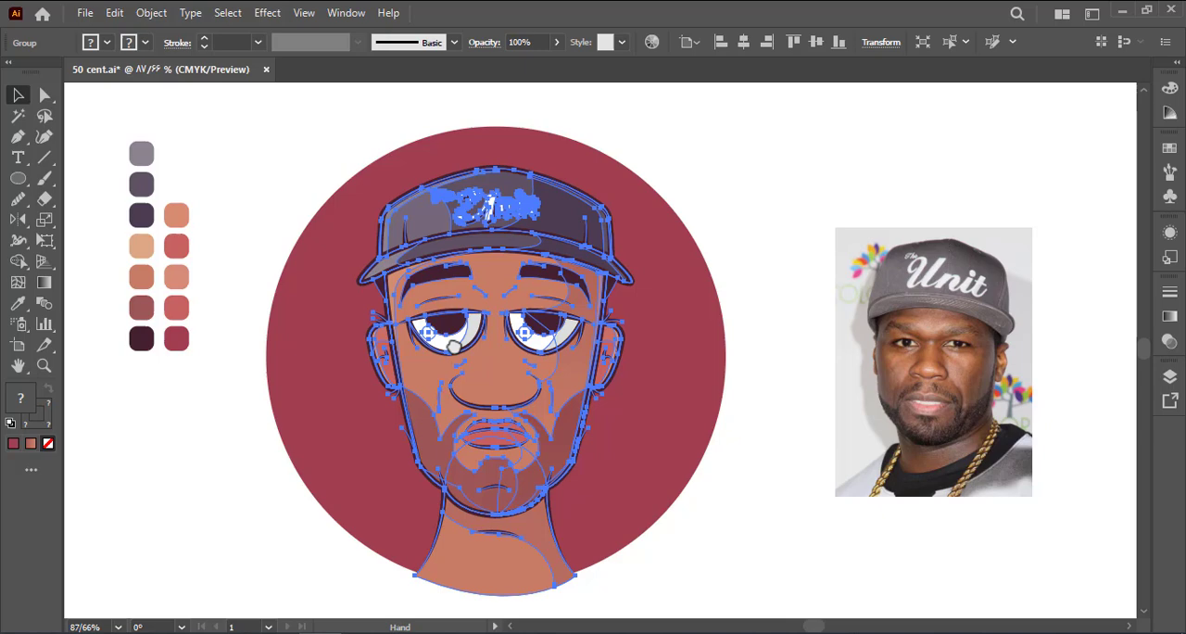
left_click(150, 12)
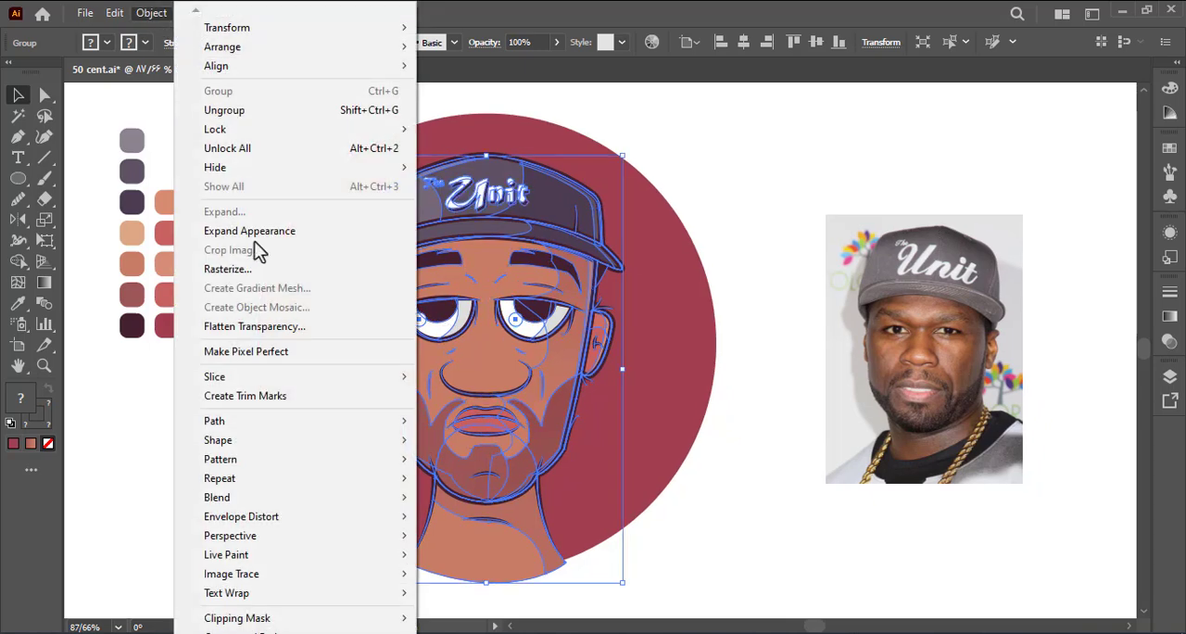
left_click(252, 232)
left_click(151, 14)
left_click(237, 212)
left_click(551, 418)
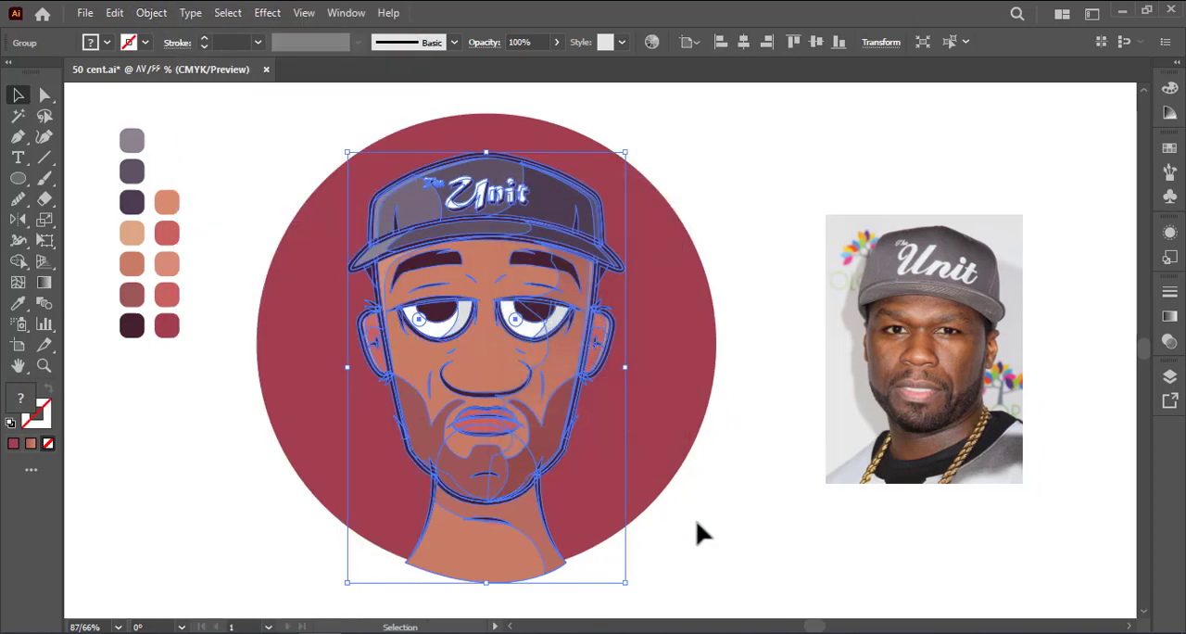
Unlock the background circle and trim the neck's base flush with the circle's edge using the Shape Builder
left_click(696, 521)
left_click_drag(586, 545, 568, 500)
key("a")
left_click_drag(589, 487, 521, 552)
left_click(151, 13)
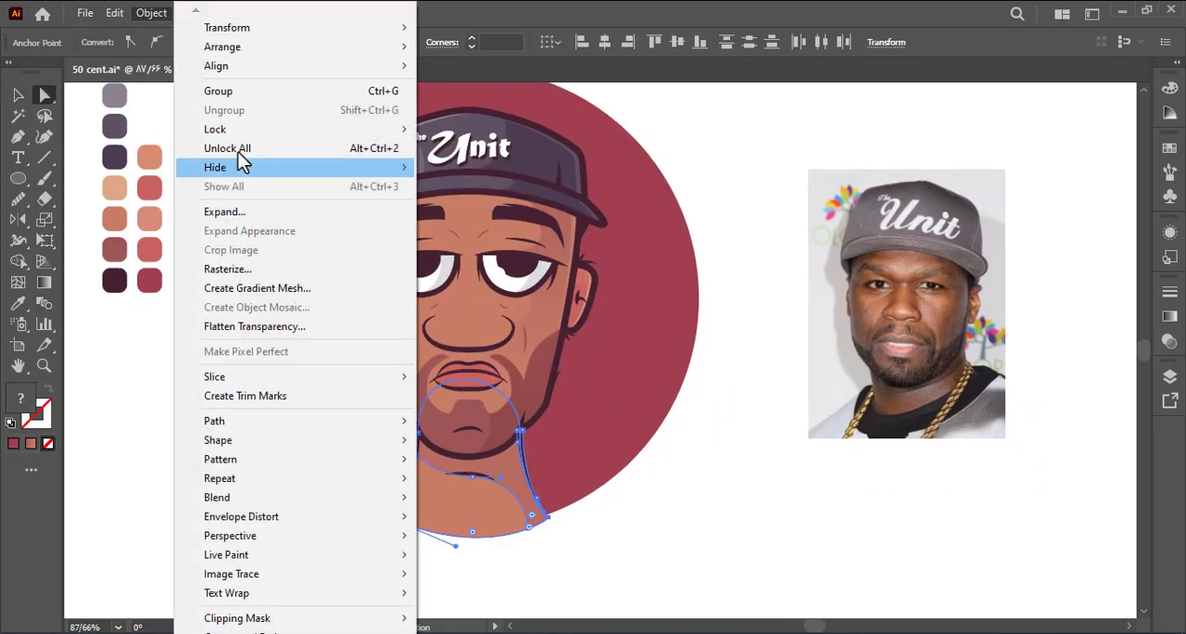
left_click(238, 150)
left_click(591, 541)
left_click_drag(591, 541, 339, 481)
left_click(18, 262)
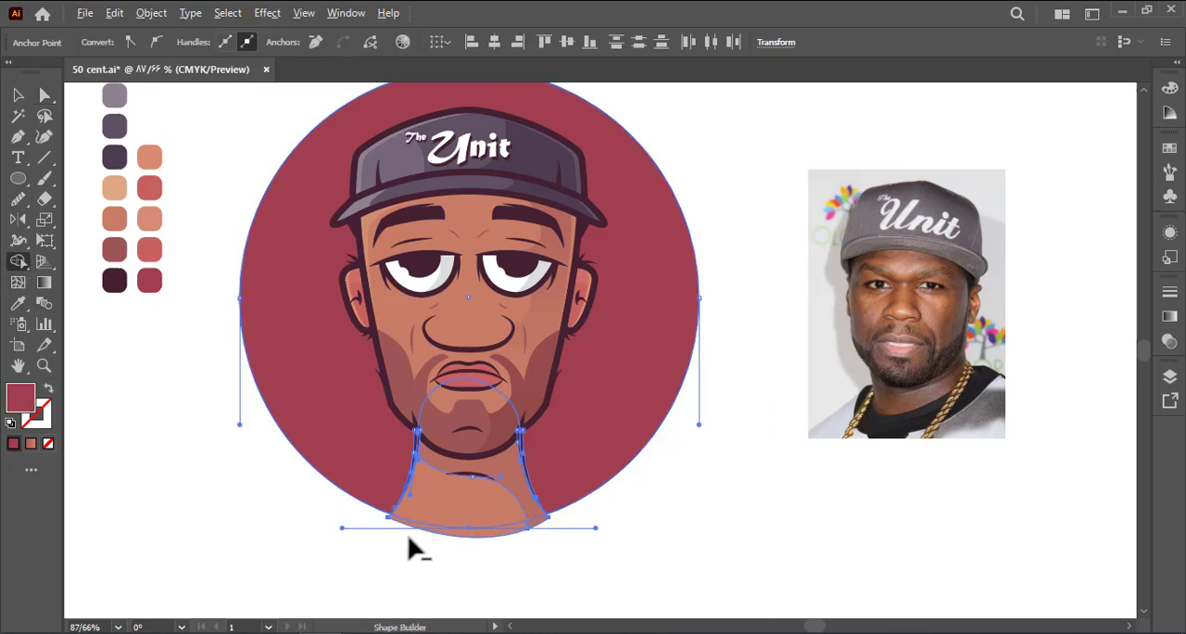
left_click(525, 535, "alt")
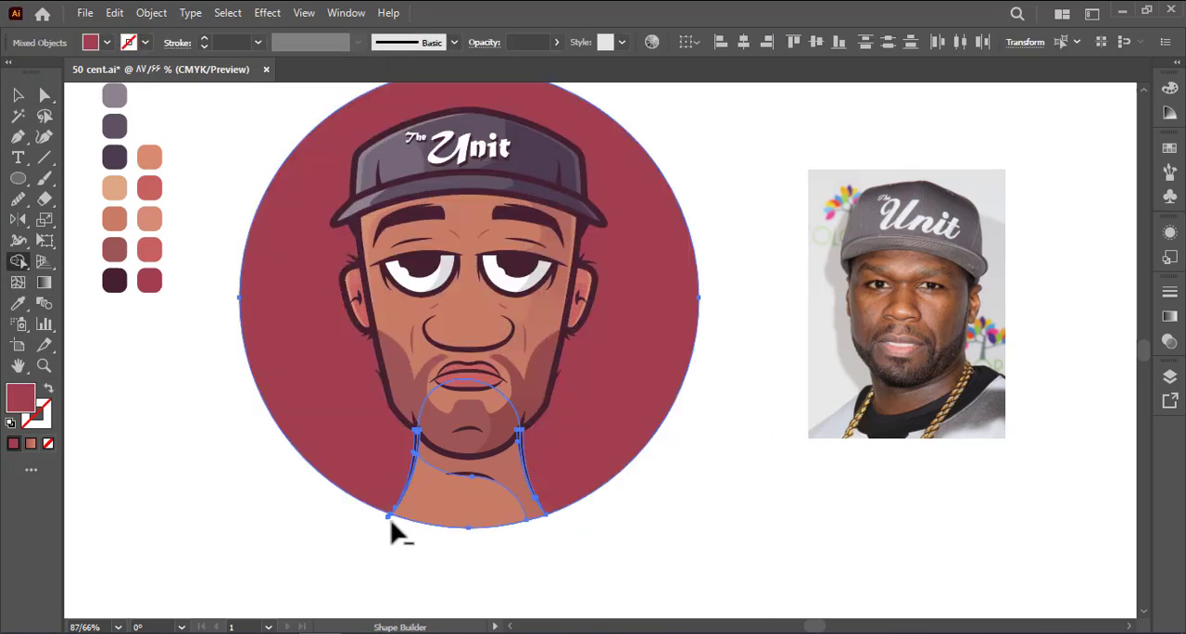
key("a")
left_click(392, 543)
Duplicate the background circle in place and give the copy a dark maroon stroke with no fill
key("v")
left_click(316, 352)
key("ctrl+c")
key("ctrl+f")
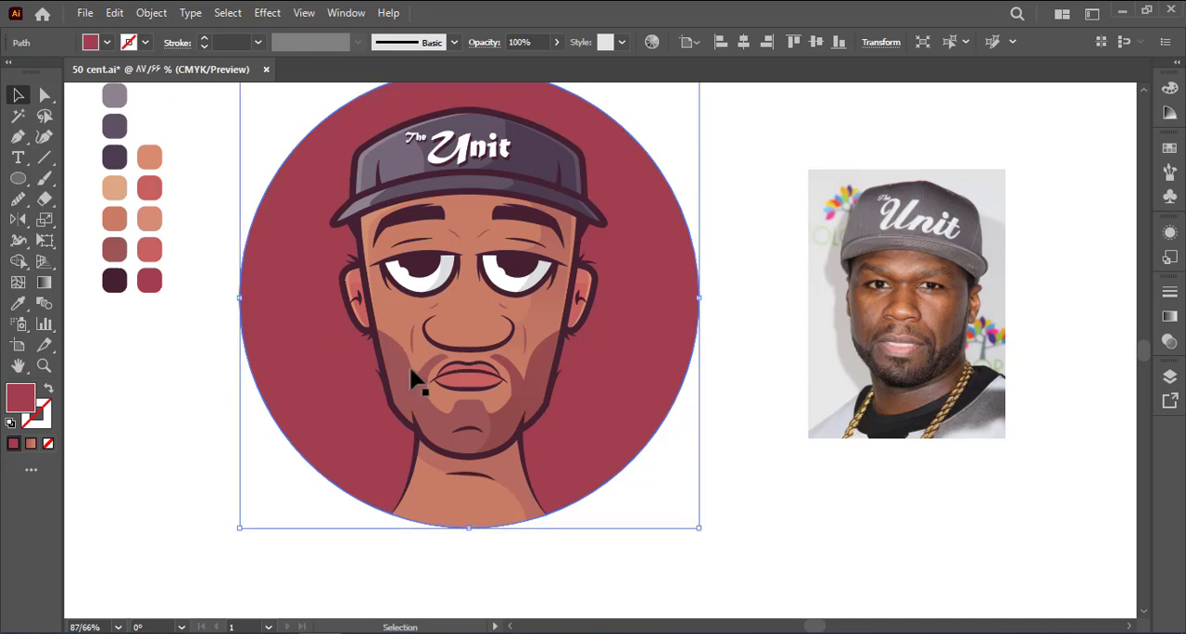
key("i")
left_click(570, 309)
key("shift+x")
Set the circle outline's stroke weight to 9 pt
key("space")
left_click_drag(188, 279, 175, 339)
key("v")
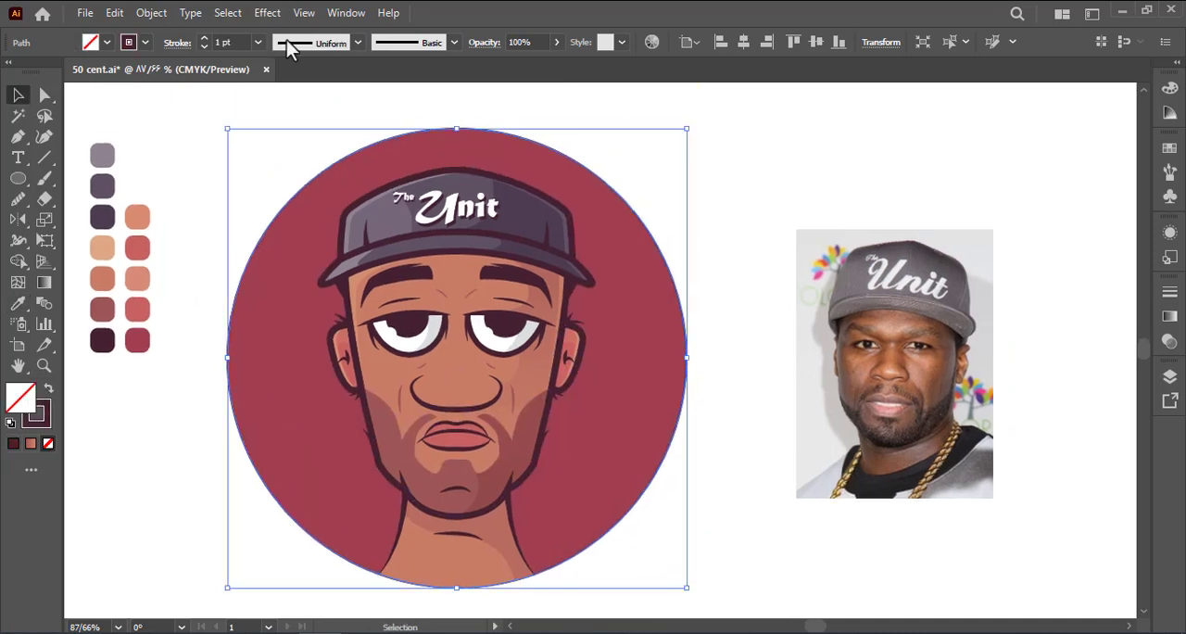
left_click(258, 42)
left_click(288, 269)
left_click(205, 142)
Recolour the background circle with the dark maroon of the portrait's outlines
left_click(314, 302)
key("i")
left_click(323, 281)
key("a")
left_click(201, 202)
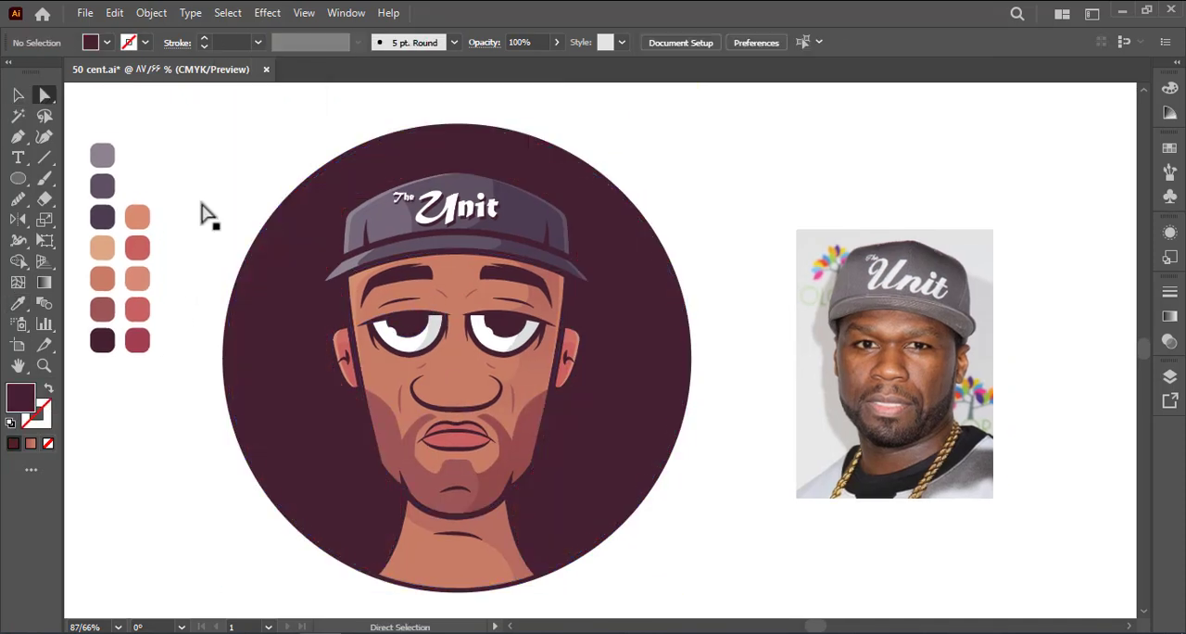
Delete the reference photo and place a copy of the complete circular portrait to the right of the original
left_click_drag(206, 202, 216, 202)
key("z")
left_click_drag(381, 281, 150, 284)
left_click(18, 97)
left_click(709, 363)
key("Delete")
left_click_drag(344, 432, 678, 432)
left_click(611, 447)
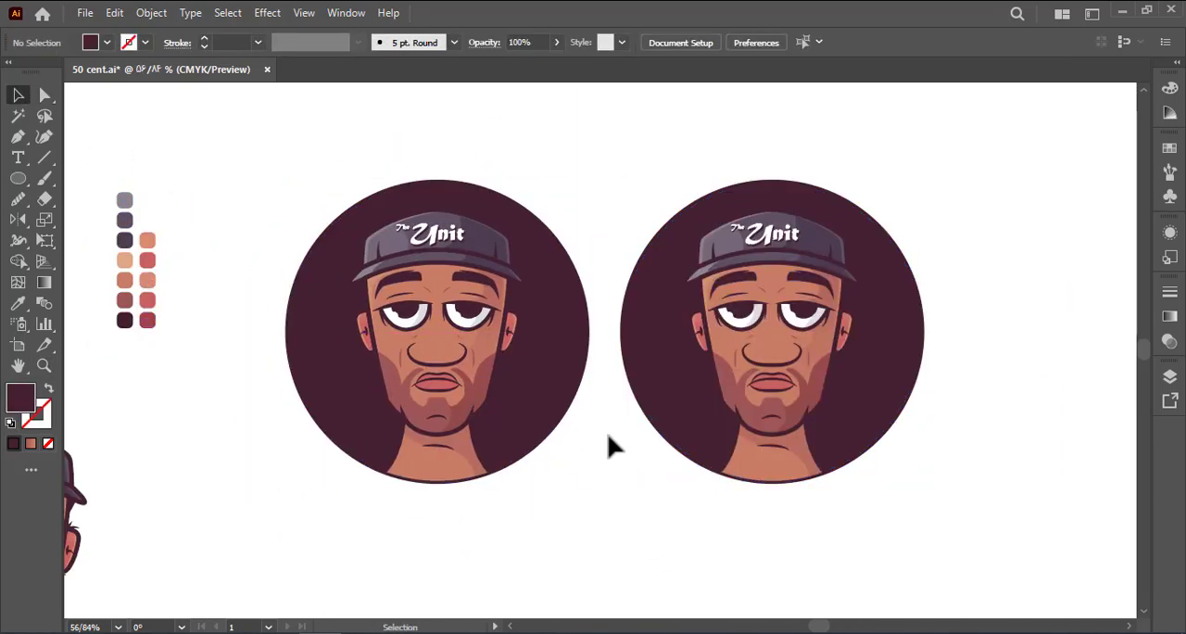
Recolour the right copy's background circle with the maroon palette swatch
left_click(673, 389)
key("i")
left_click(151, 322)
key("a")
left_click_drag(283, 328, 253, 330)
Try the coral red palette swatch on the right copy's background circle
left_click(628, 380)
key("i")
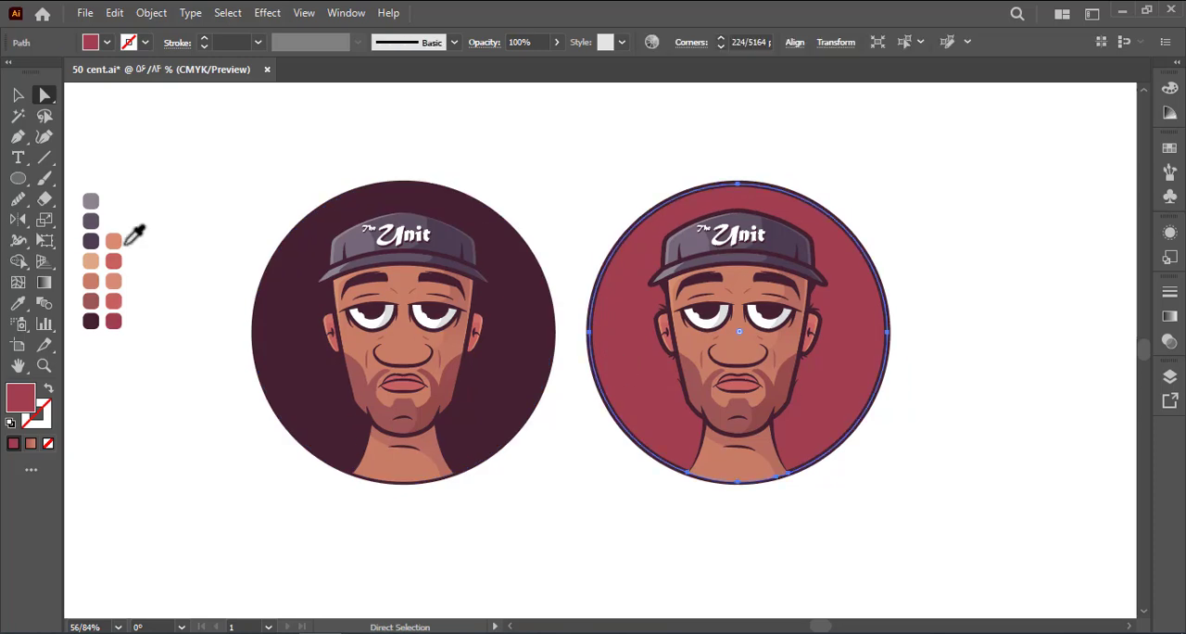
left_click(114, 263)
key("ctrl+z")
Save the document
left_click(560, 393)
key("ctrl+s")
scroll(548, 391, "up", 1)
left_click_drag(564, 182, 535, 208)
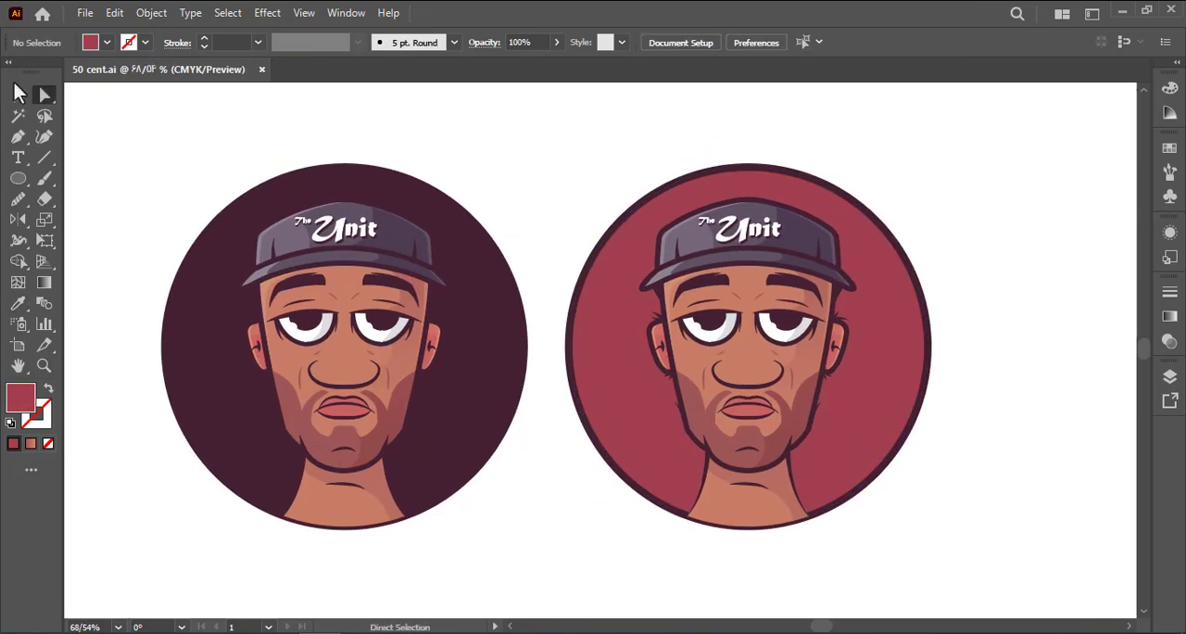
Try a dark maroon circle offset down and right behind the right portrait as a shadow, and delete it
left_click(18, 94)
left_click_drag(619, 425, 630, 433)
key("i")
left_click(812, 408)
right_click(812, 408)
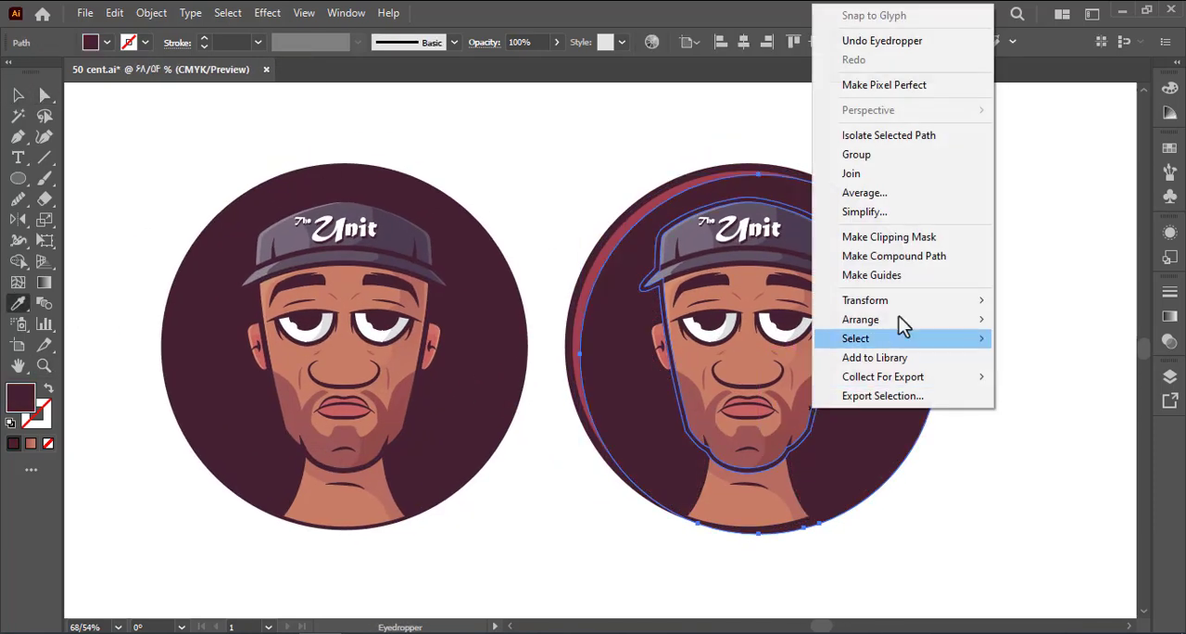
mouse_move(860, 318)
left_click(653, 377)
key("a")
left_click(535, 278)
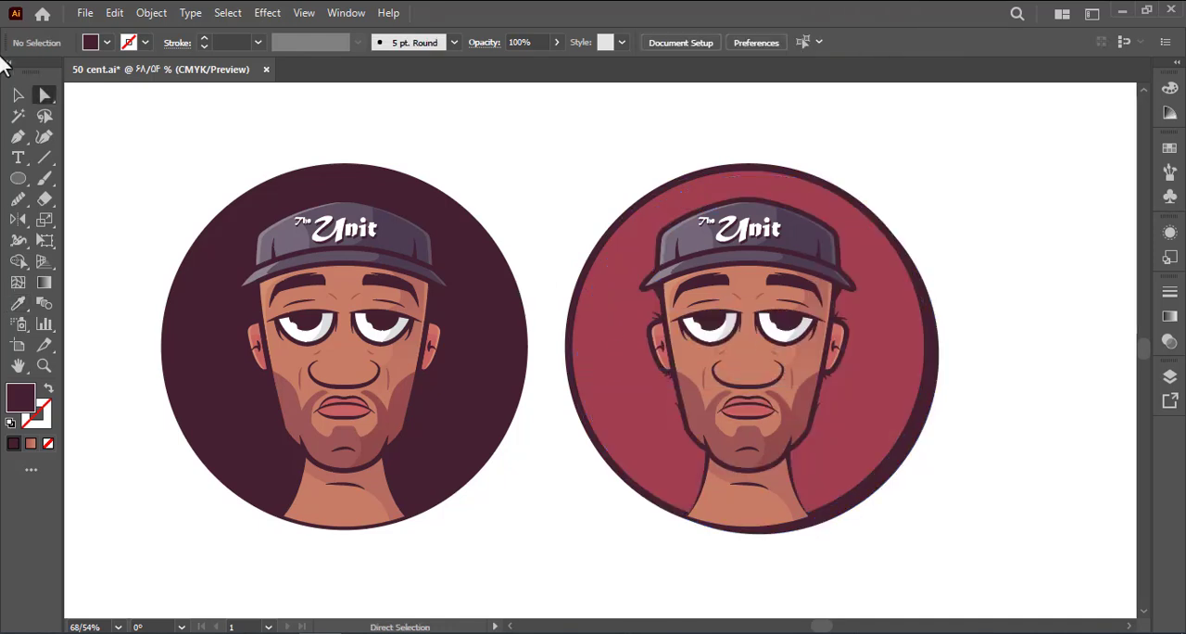
scroll(491, 436, "right", 1)
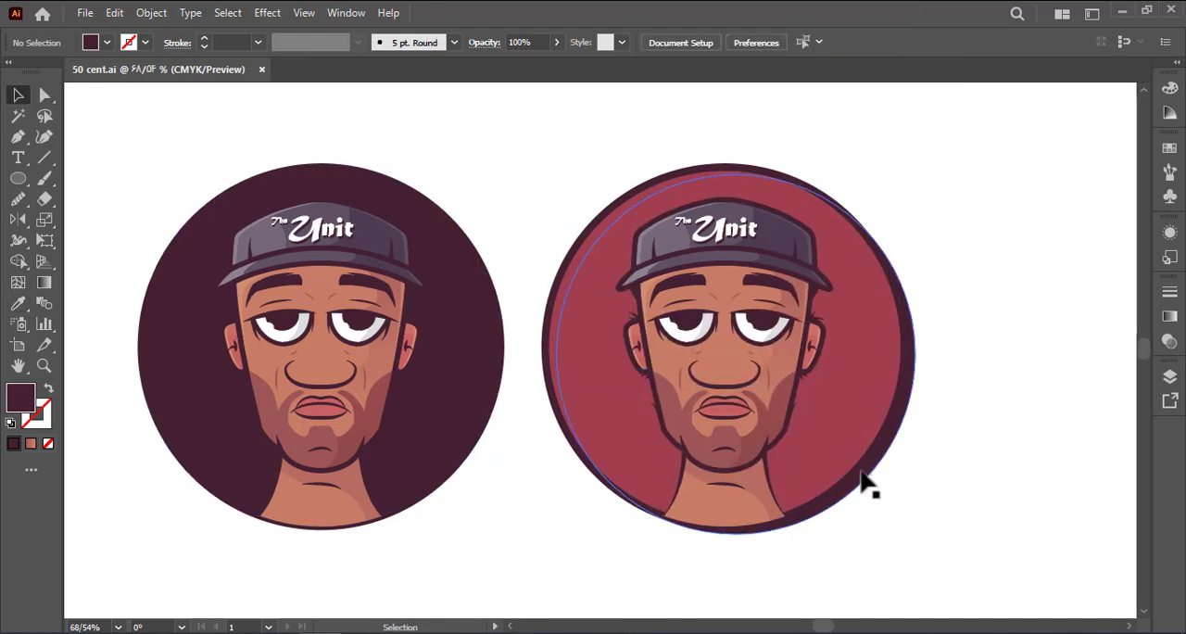
left_click(884, 497)
left_click(885, 497)
Bring the dark outline ring of the right portrait to the front
right_click(838, 498)
mouse_move(960, 410)
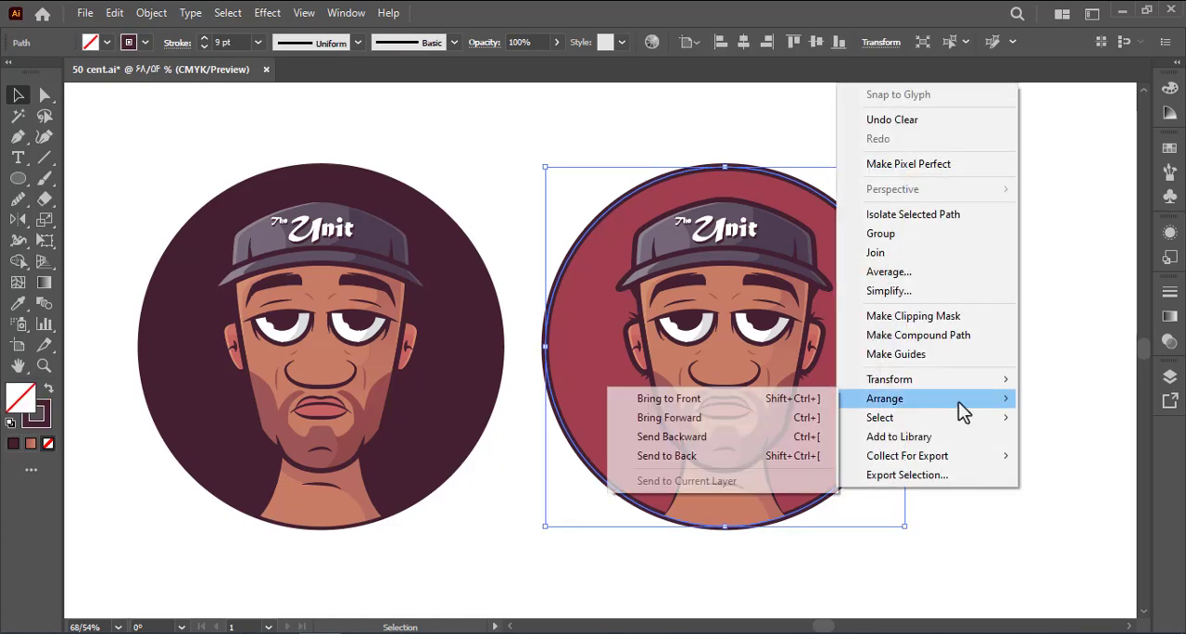
left_click(674, 403)
left_click(892, 460)
left_click_drag(887, 455, 1030, 305)
key("ctrl+z")
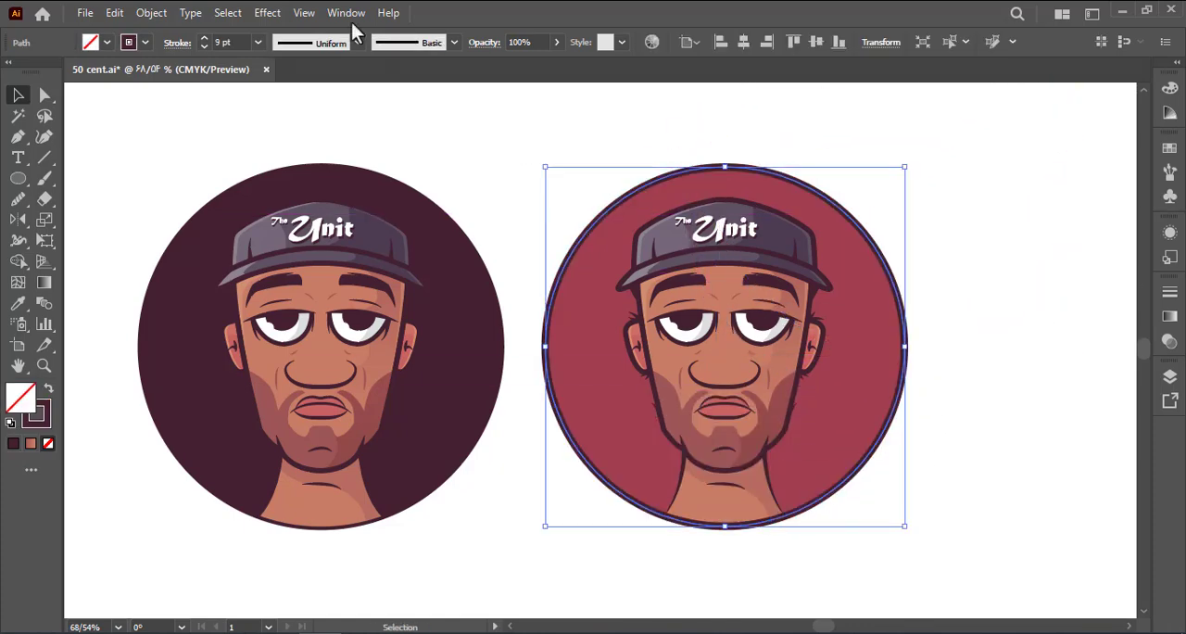
Try a much heavier stroke weight on the right portrait's outline ring
left_click(258, 42)
left_click(280, 312)
left_click(433, 134)
key("ctrl+z")
Slightly increase the stroke weight of the right portrait's outline ring
left_click(257, 43)
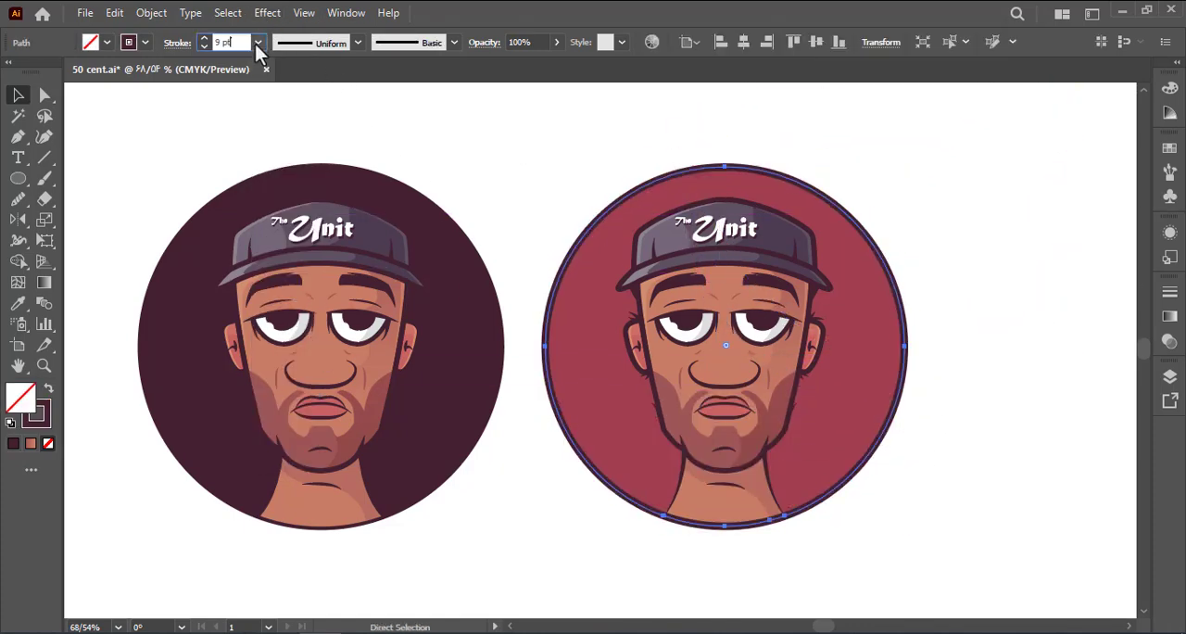
left_click(280, 293)
left_click(428, 163)
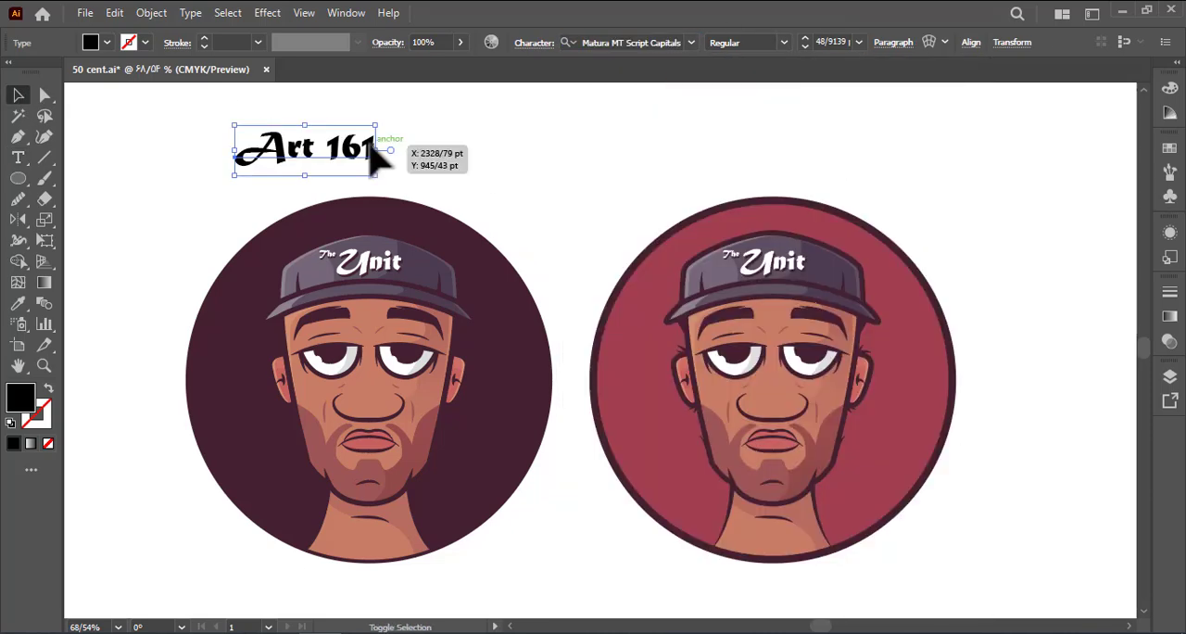
Place the "Art 161" text in Matura MT Script Capitals between the two circles, recolour it dark maroon and start expanding it
left_click_drag(370, 151, 639, 221)
key("i")
left_click(232, 232)
left_click(17, 94)
left_click(151, 13)
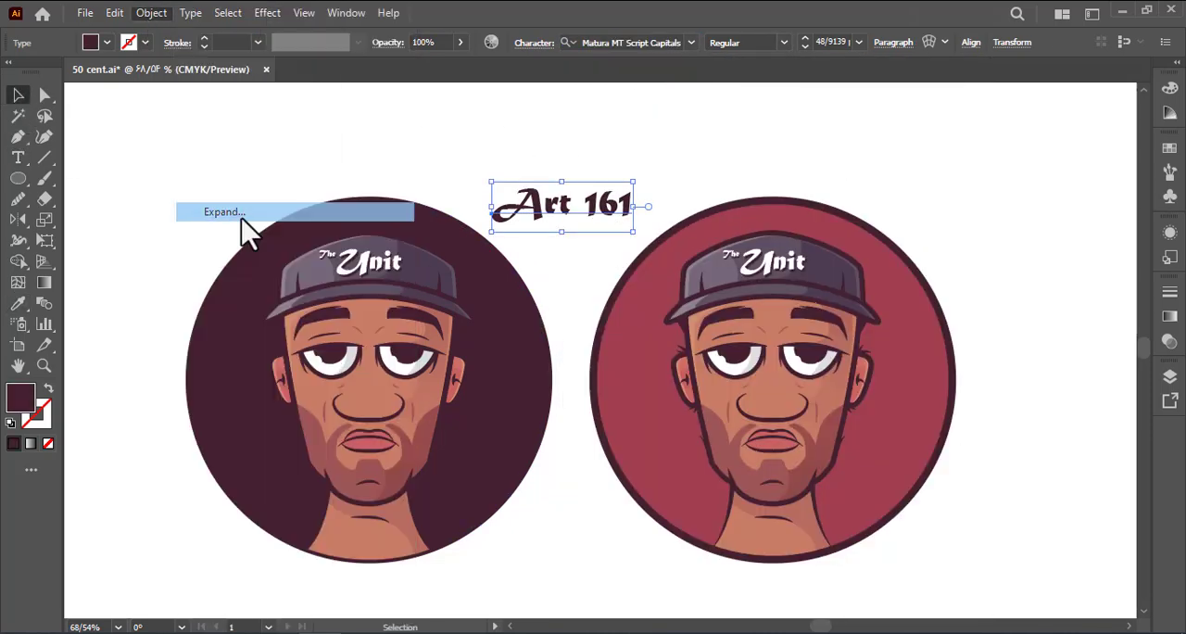